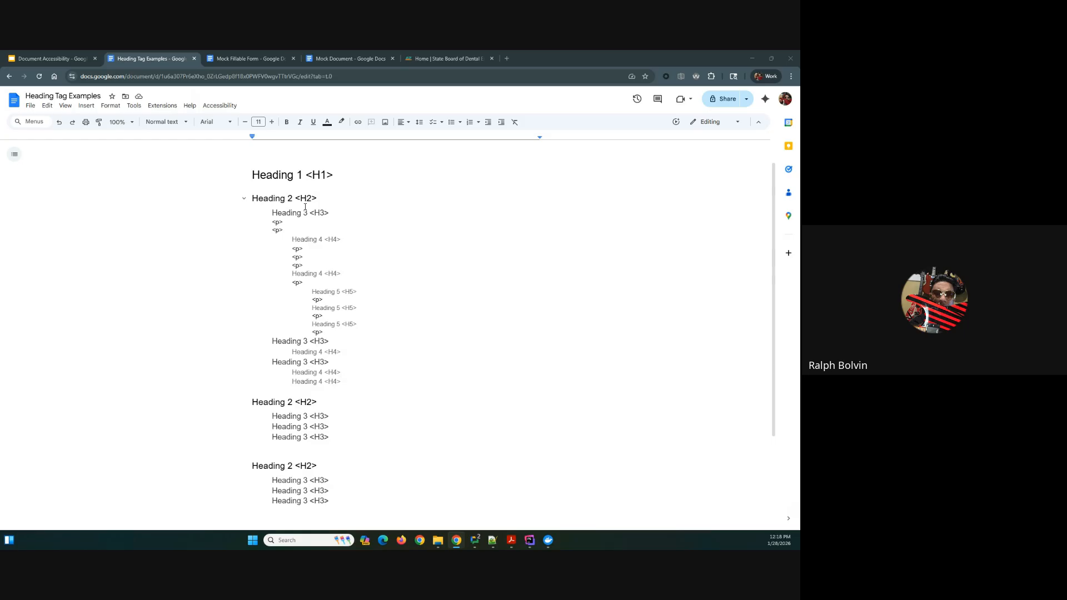
Step: Highlight each of the three Heading 2 lines in turn to check their applied paragraph style
click(233, 178)
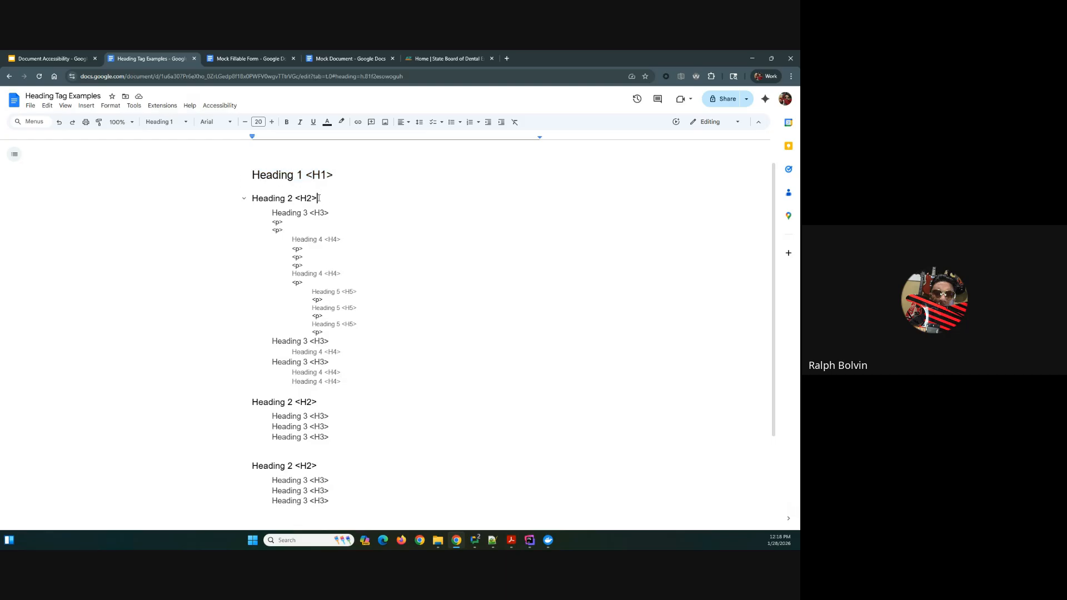
drag(319, 198, 247, 196)
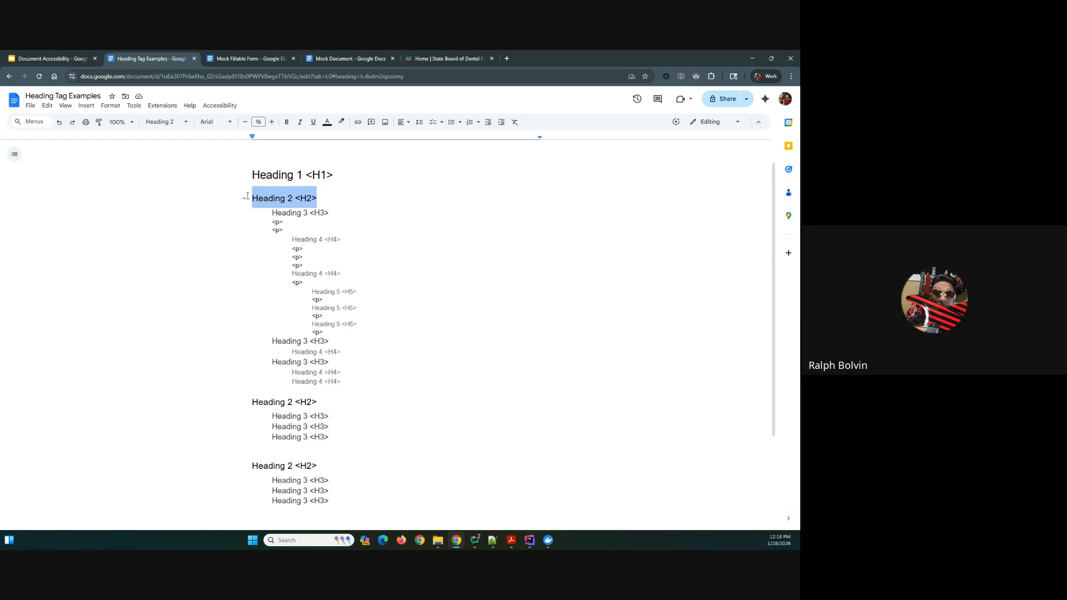
drag(327, 395, 248, 400)
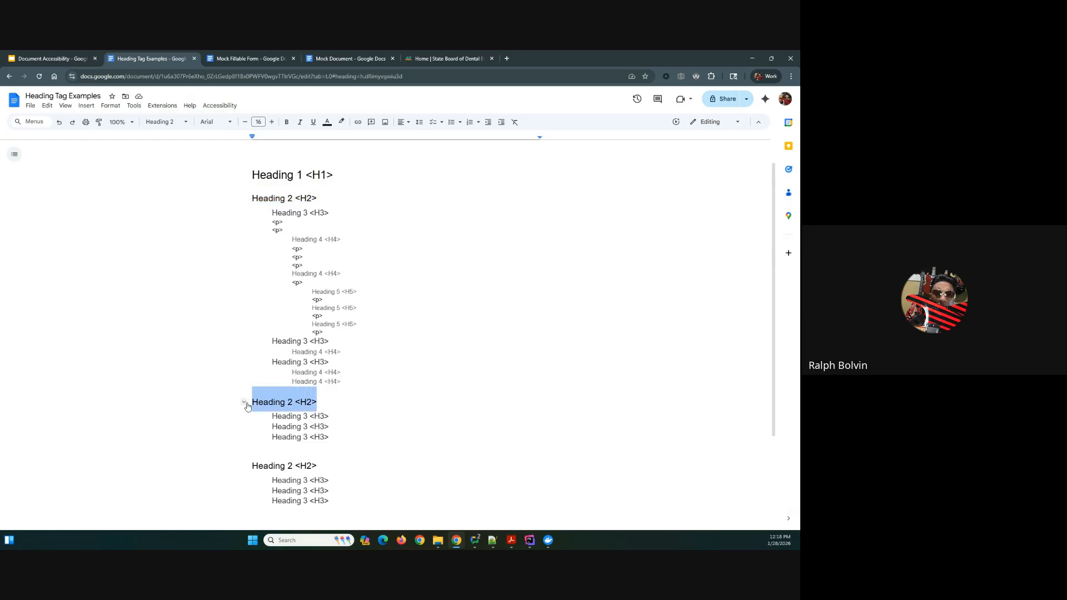
click(318, 467)
drag(318, 469, 258, 470)
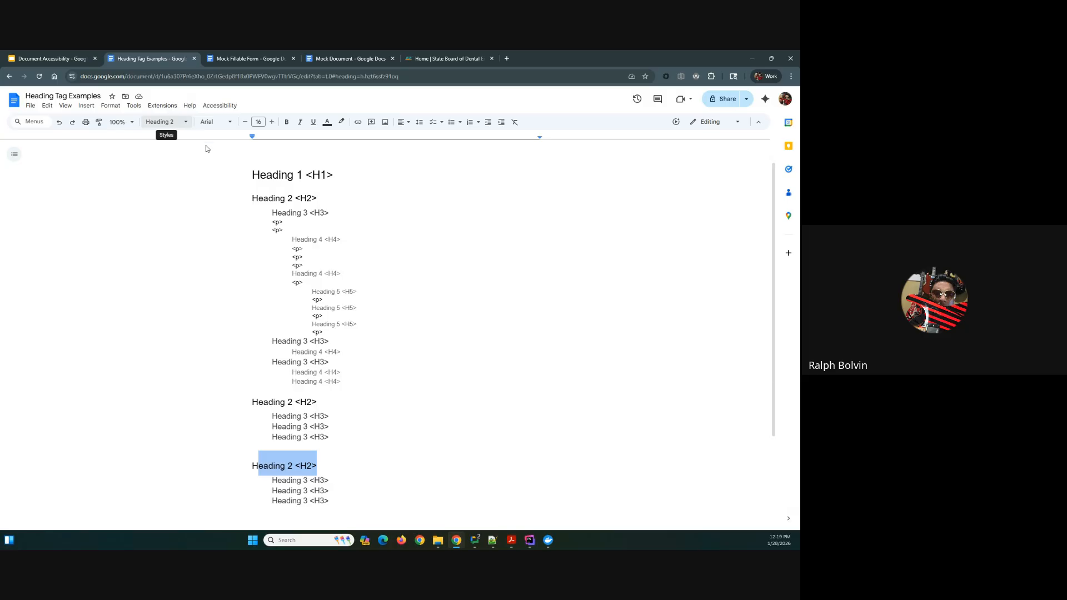
Step: Rewrite the first Heading 2 line under Heading 1 to read "Heading 3 <H3>"
double_click(289, 198)
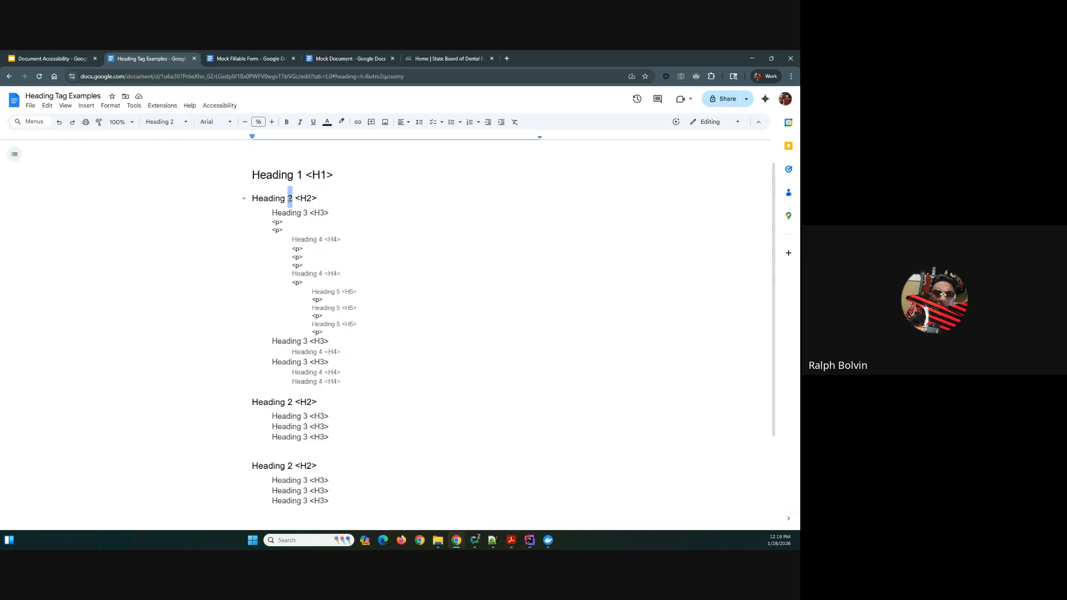
text(3)
double_click(310, 199)
text(3)
double_click(391, 213)
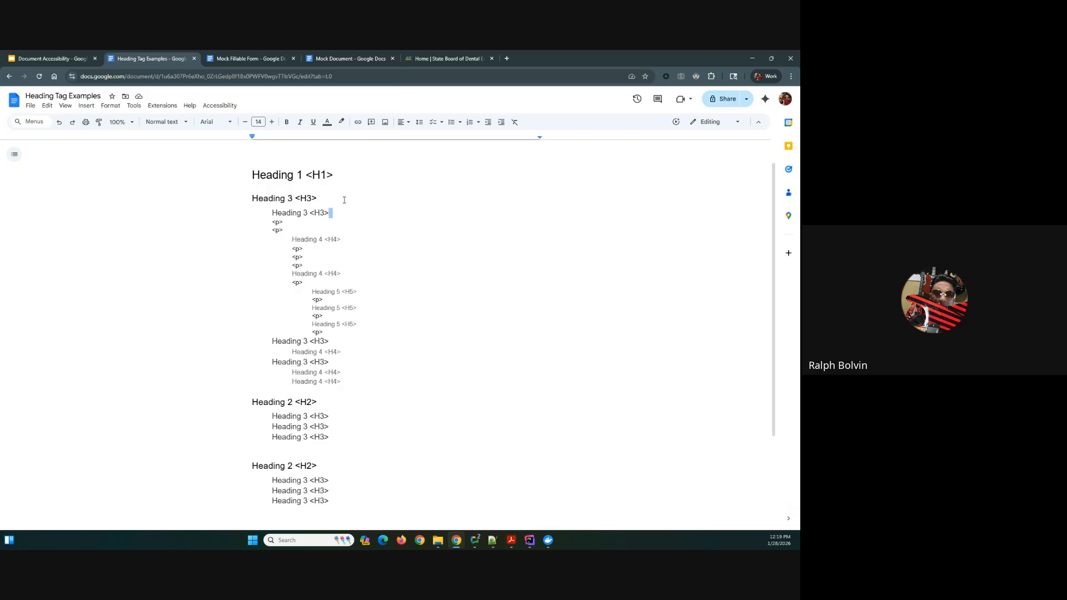
Step: Restore the line directly under Heading 1 to read "Heading 2 <H2>"
click(289, 199)
drag(290, 199, 294, 199)
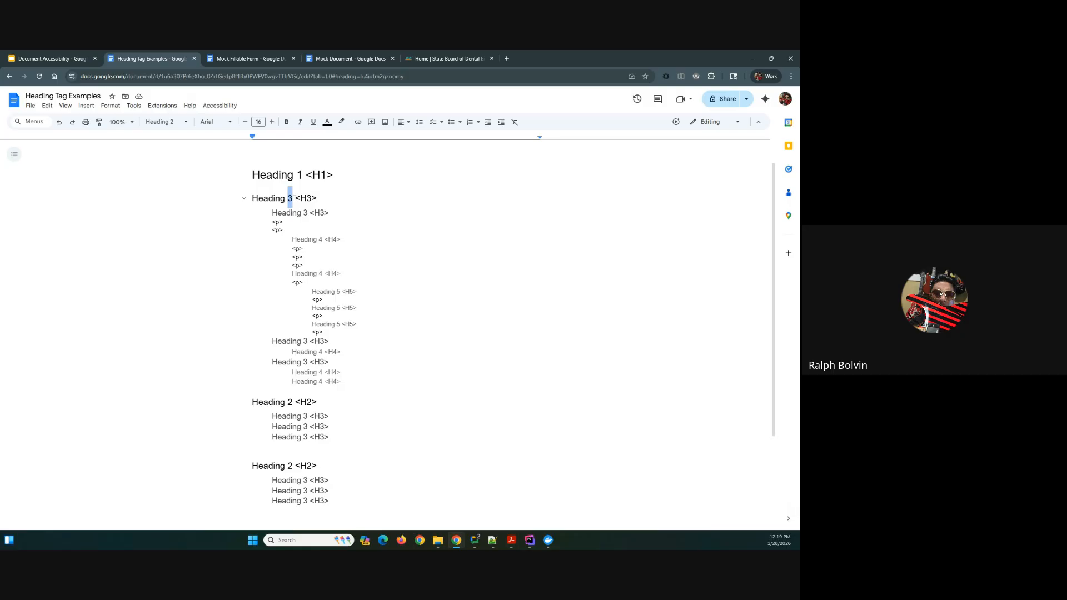
text(3)
double_click(290, 199)
text(2)
drag(306, 199, 312, 199)
text(2)
Step: Look over the accessibility commands, including the options for verbalizing content to a screen reader
click(217, 108)
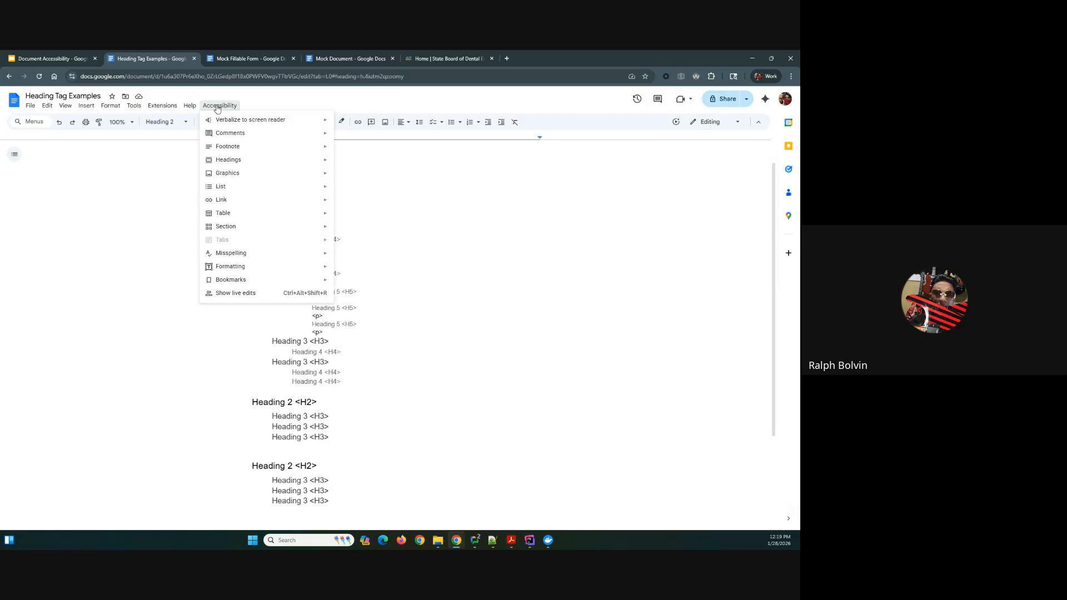
mouse_move(228, 124)
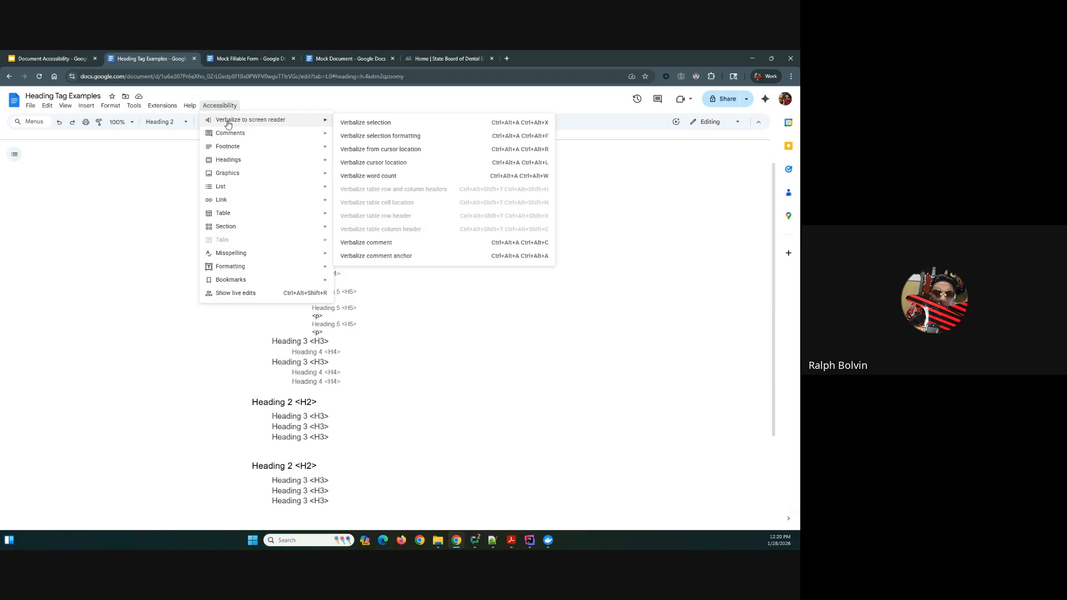
click(154, 182)
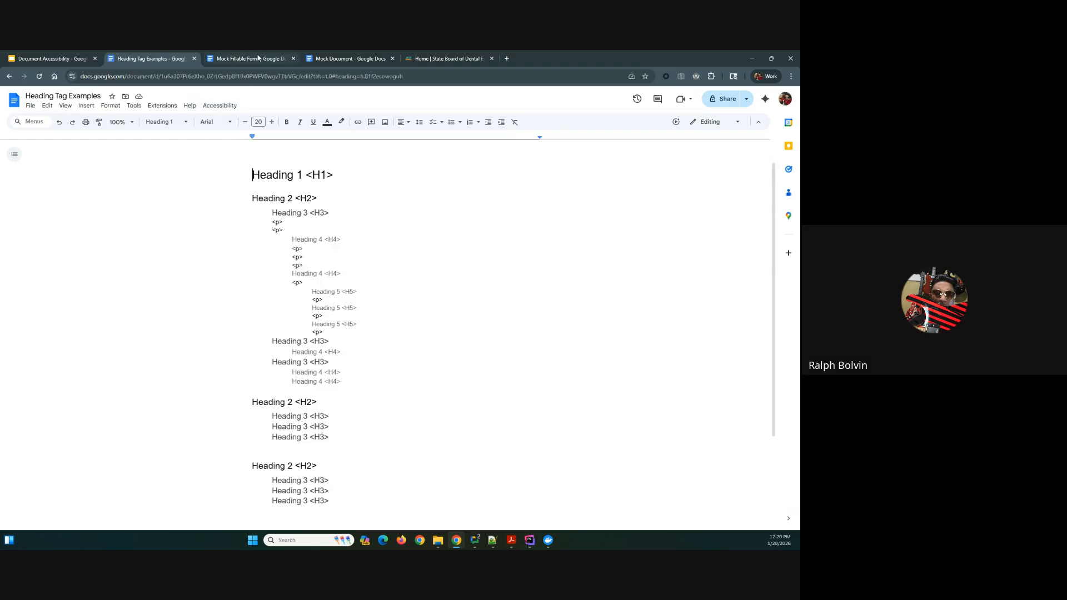
Step: Switch to the Mock Fillable Form document and reload it
click(258, 57)
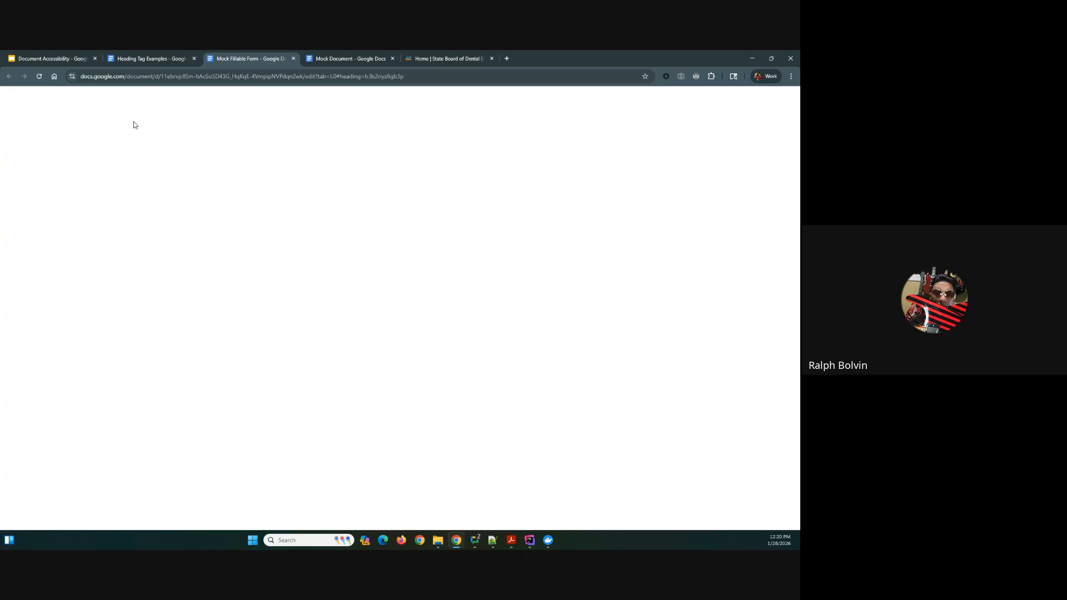
click(39, 76)
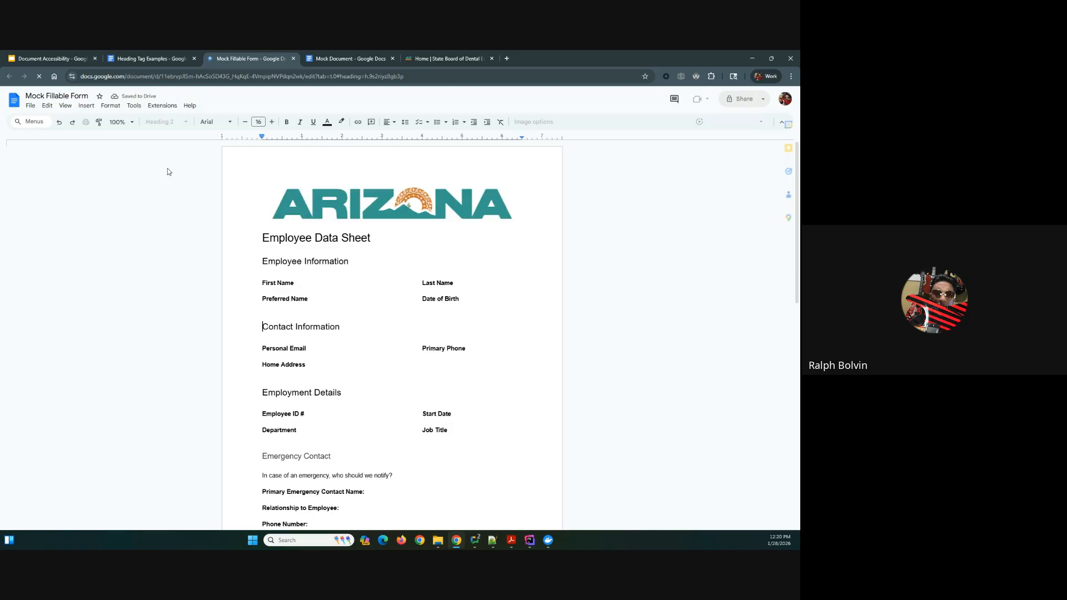
click(170, 111)
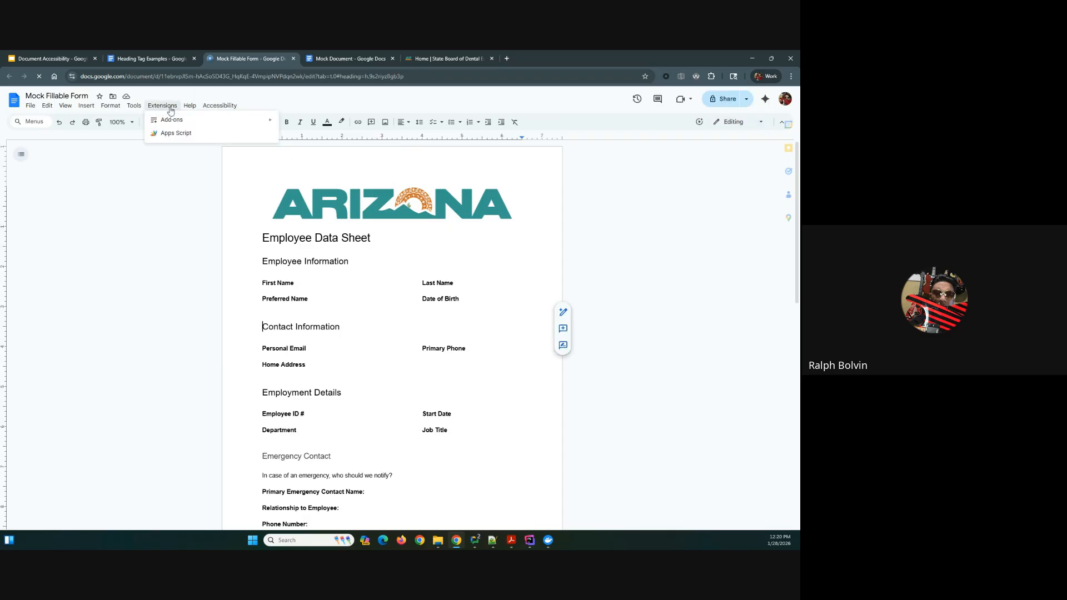
click(296, 102)
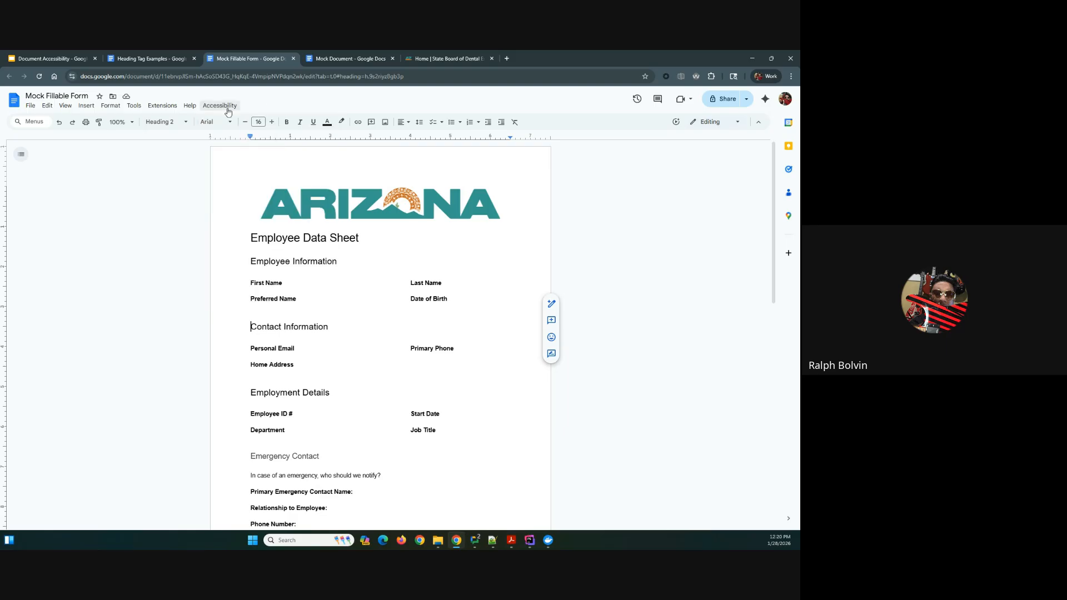
Step: Turn on braille support and screen magnifier support in the accessibility settings
click(137, 108)
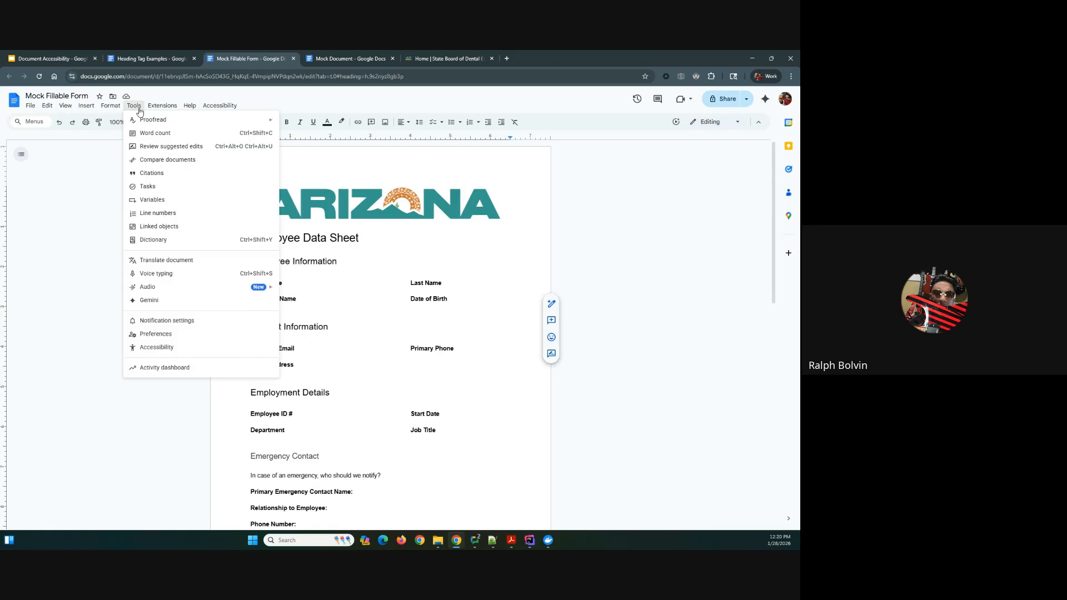
click(155, 349)
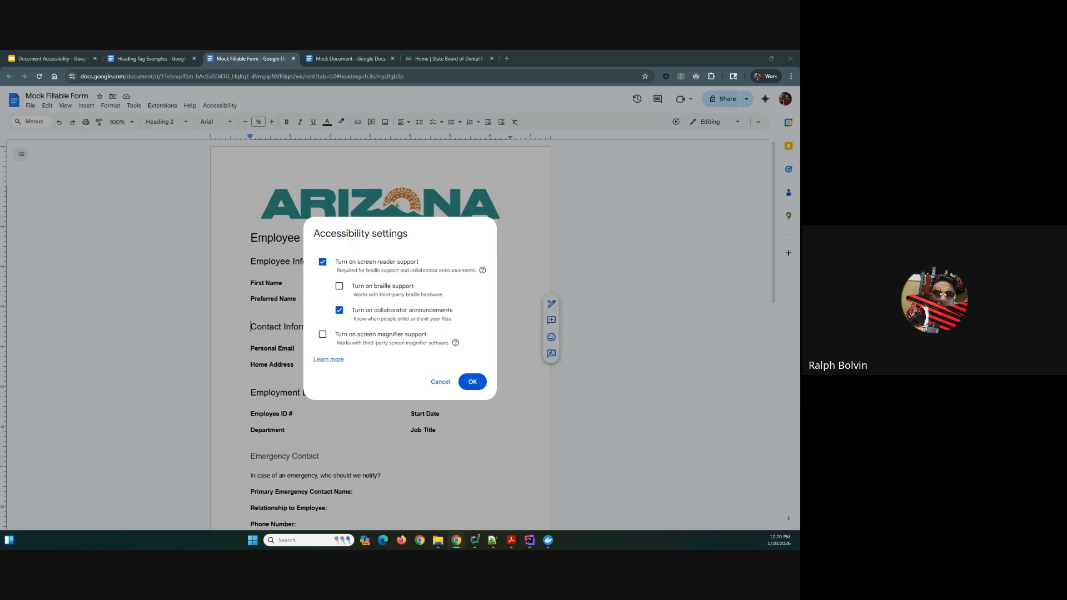
click(341, 285)
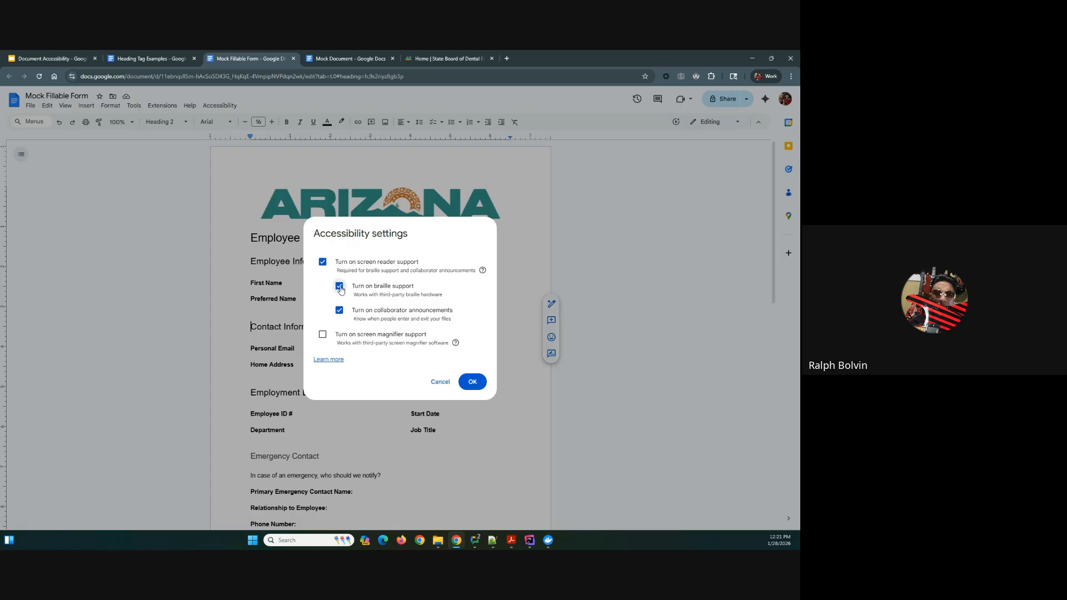
click(322, 335)
click(472, 382)
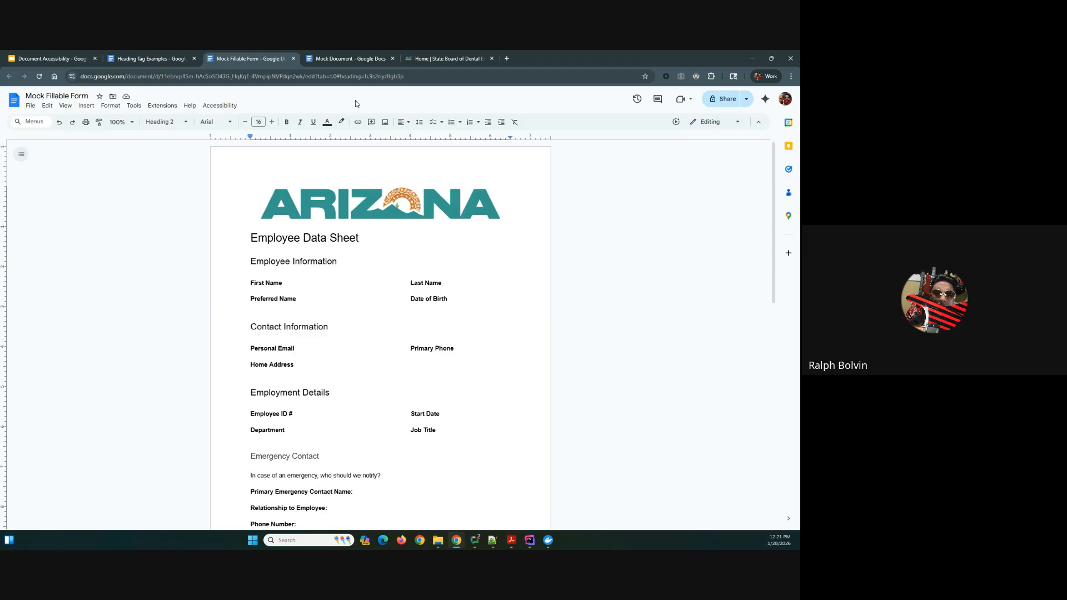
Step: Check the alt text of the Arizona logo image at the head of the form
click(313, 203)
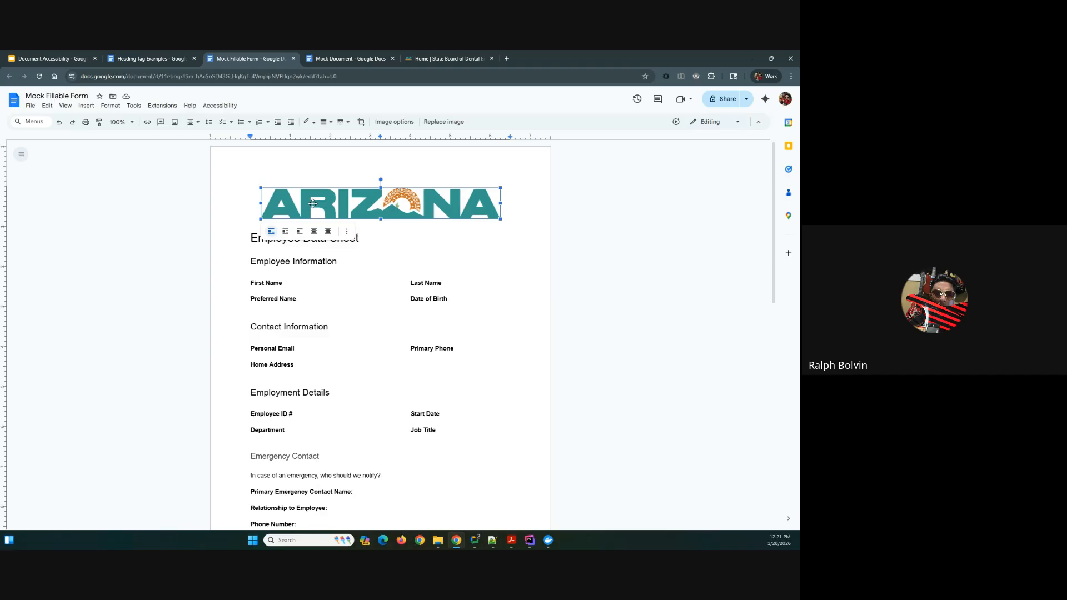
right_click(313, 204)
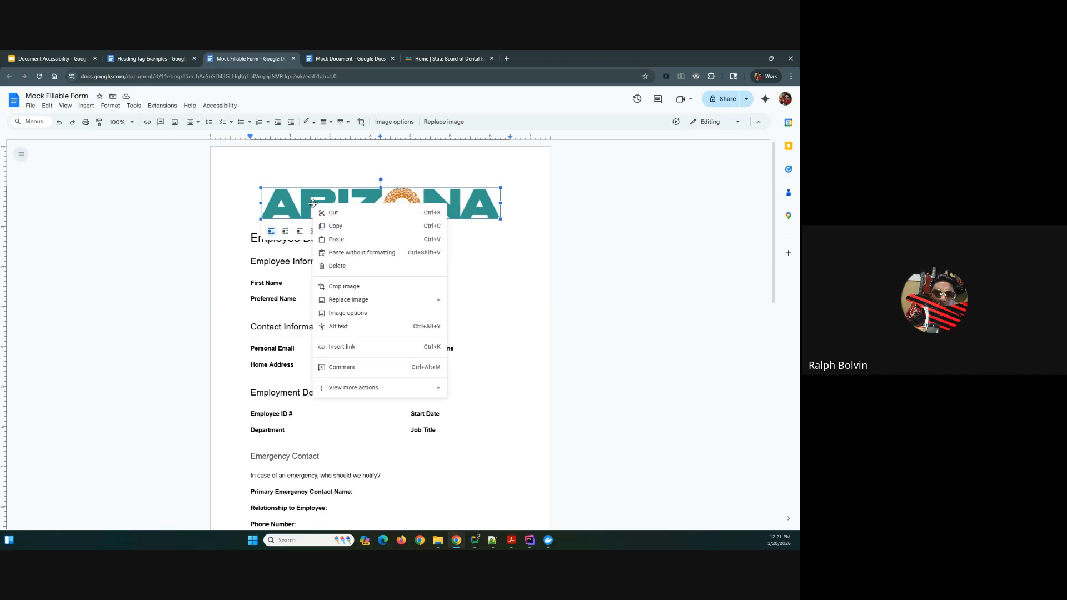
click(350, 331)
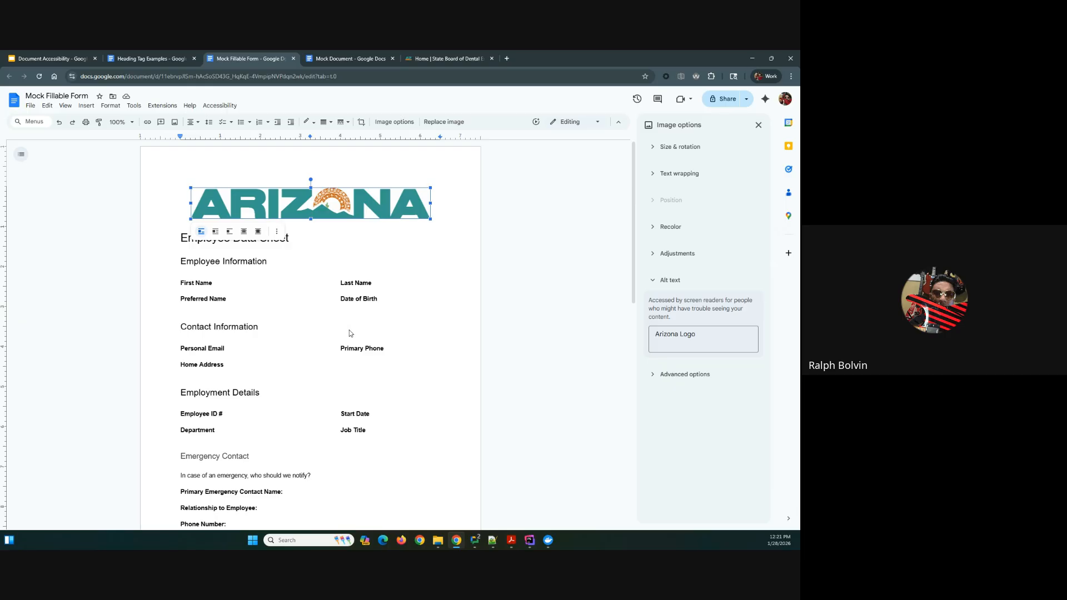
click(738, 134)
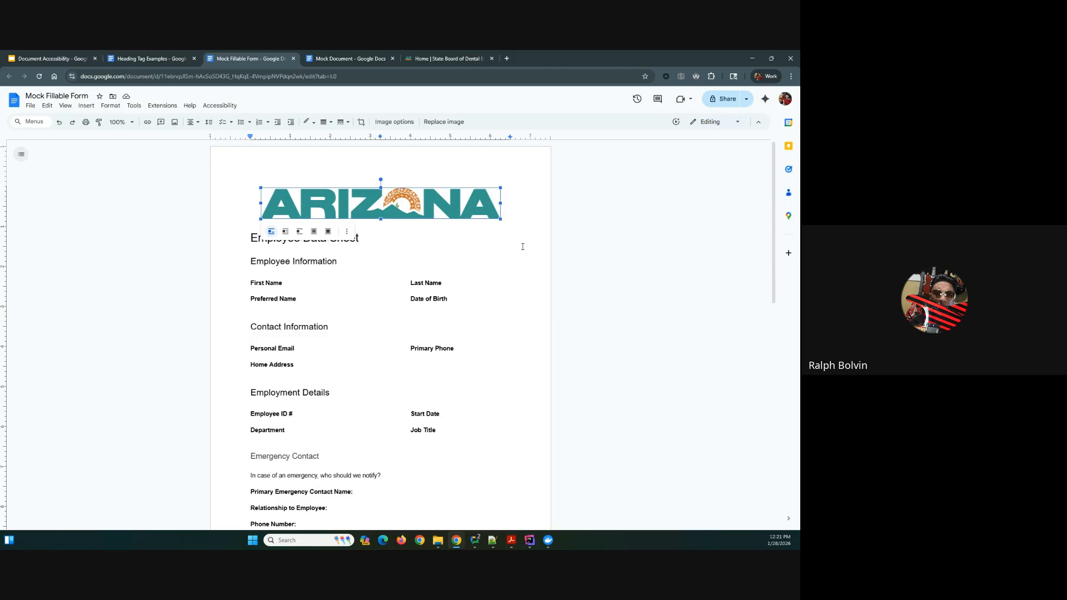
click(583, 265)
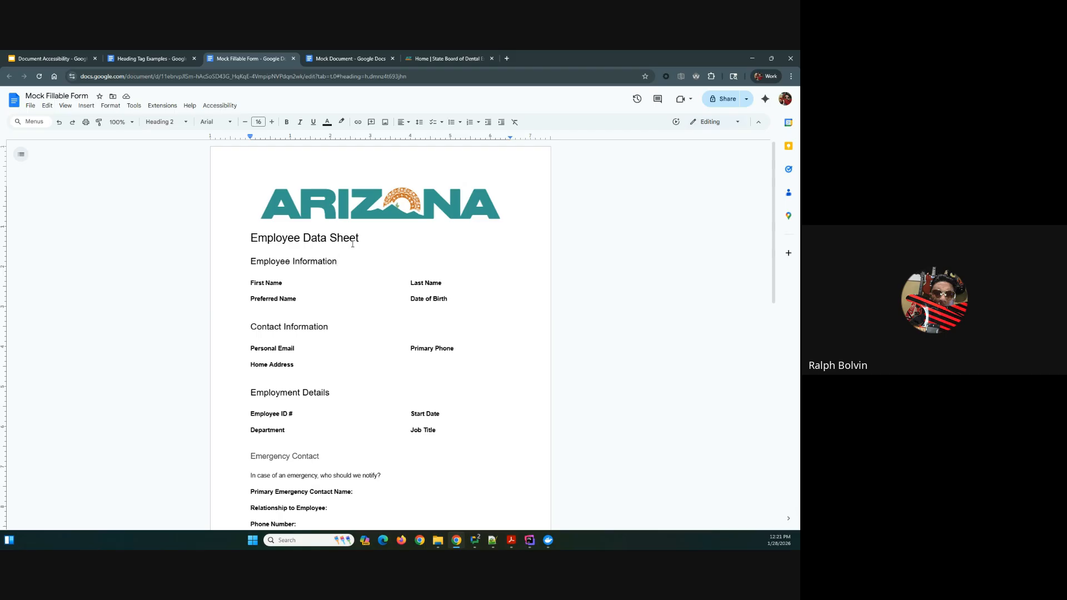
Step: View the file formats offered for downloading the form, including PDF Document (.pdf)
scroll(352, 244, down, 2)
scroll(352, 245, up, 2)
click(31, 107)
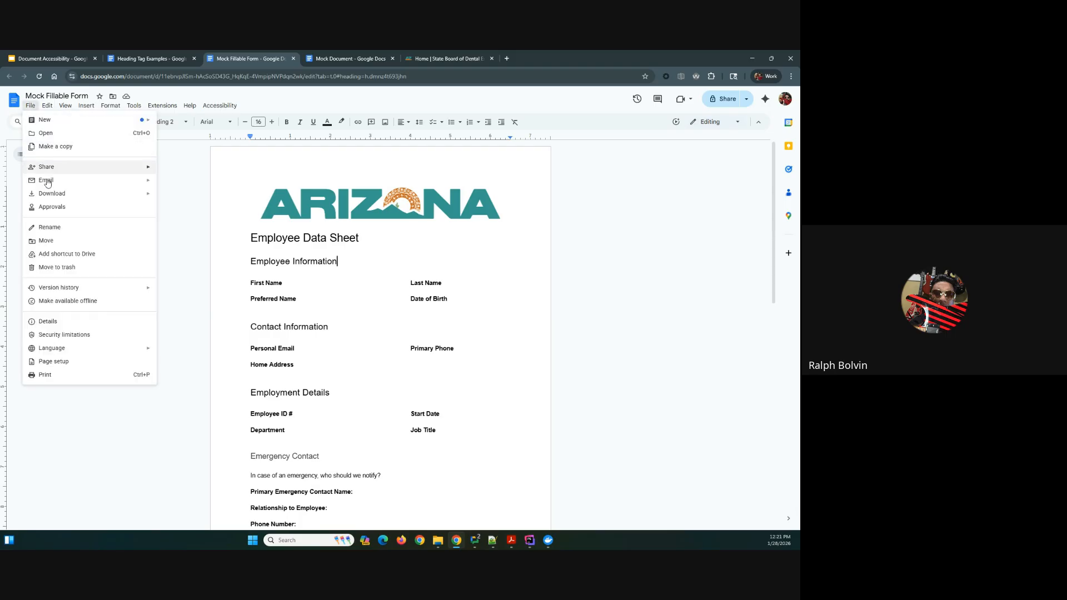
mouse_move(78, 194)
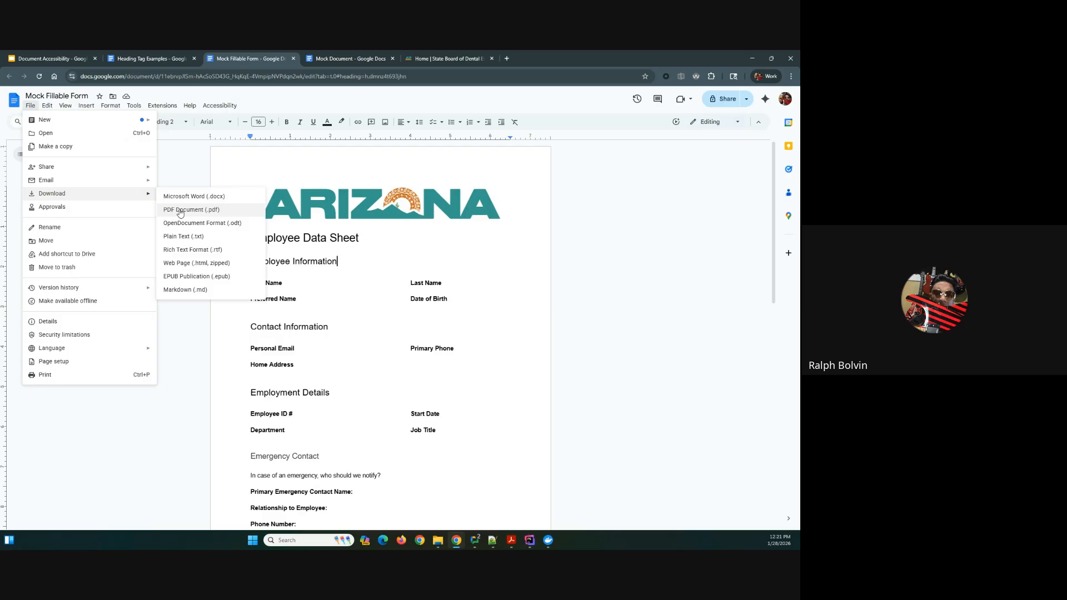
click(619, 226)
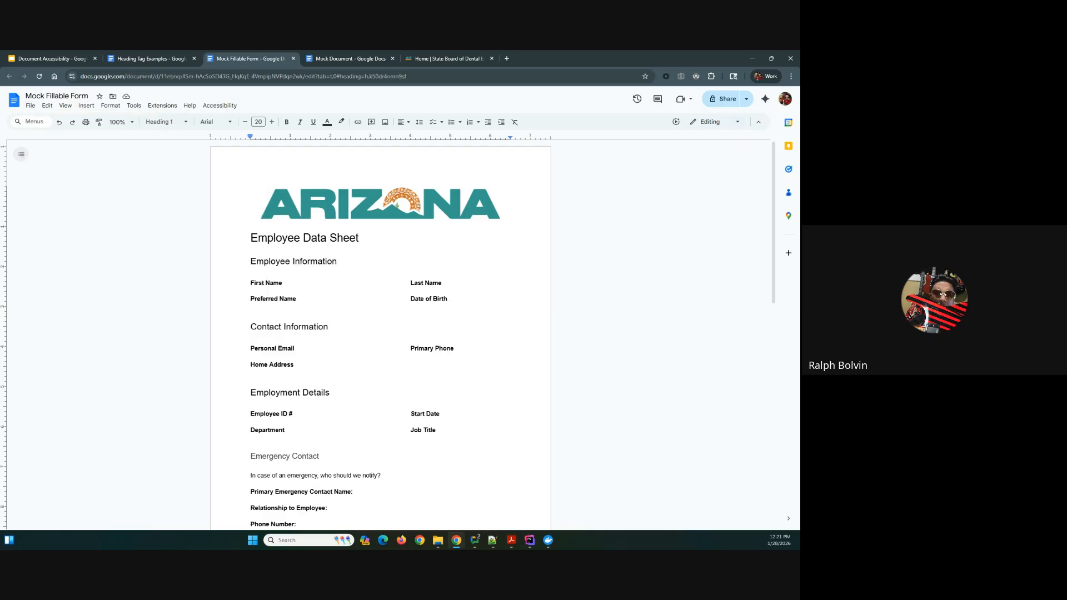
Step: Switch to Adobe Acrobat and bring up the Mock Fillable Form PDF
key(alt+Tab)
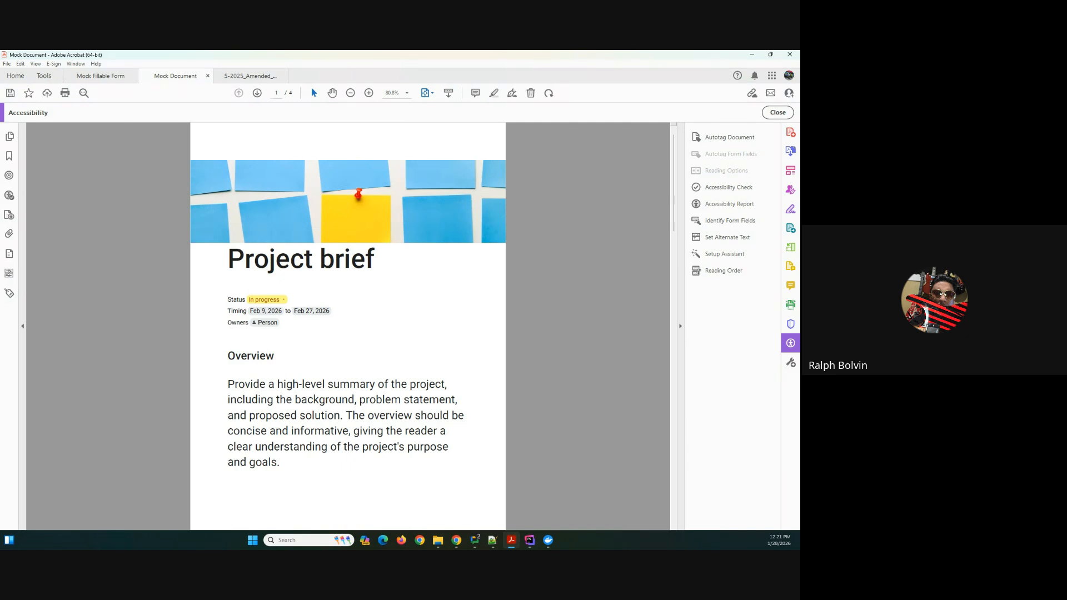
key(alt+Tab)
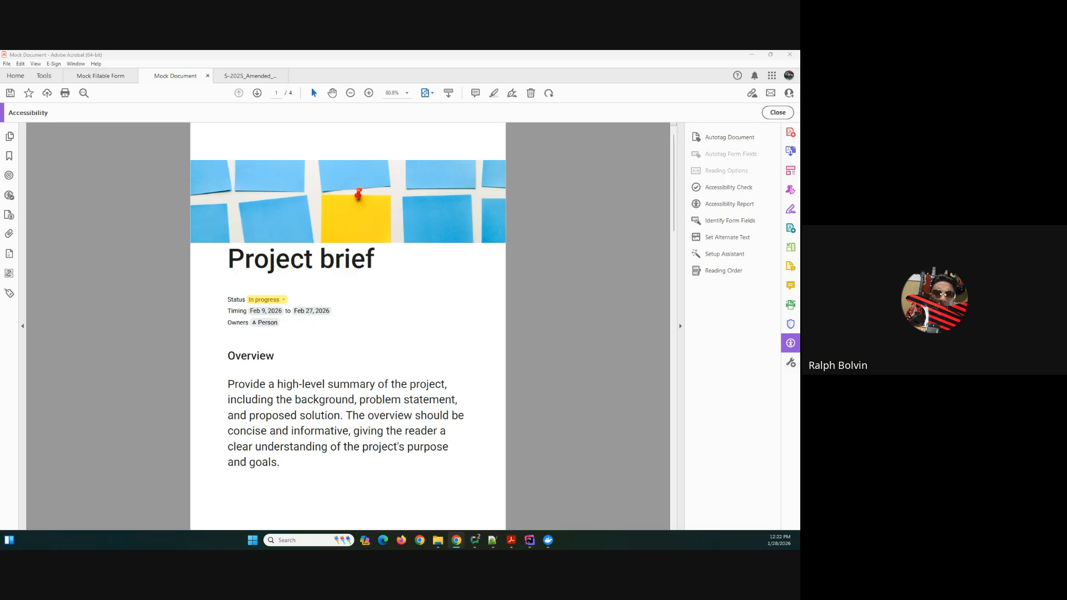
click(88, 76)
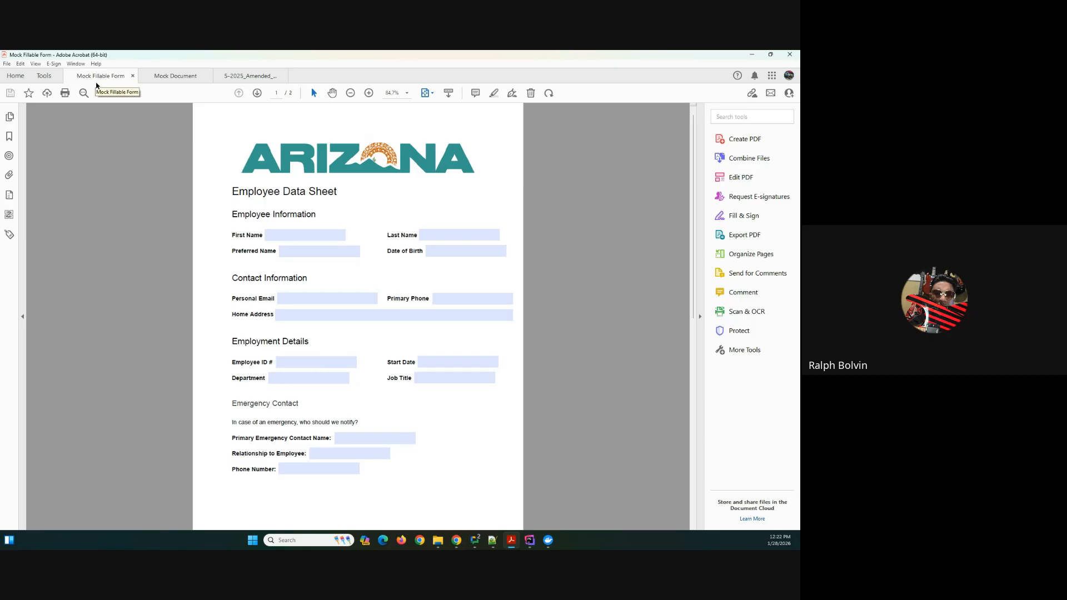
Step: Step through the form fields from First Name to check their tab order, ending back in the First Name field
click(266, 235)
click(278, 236)
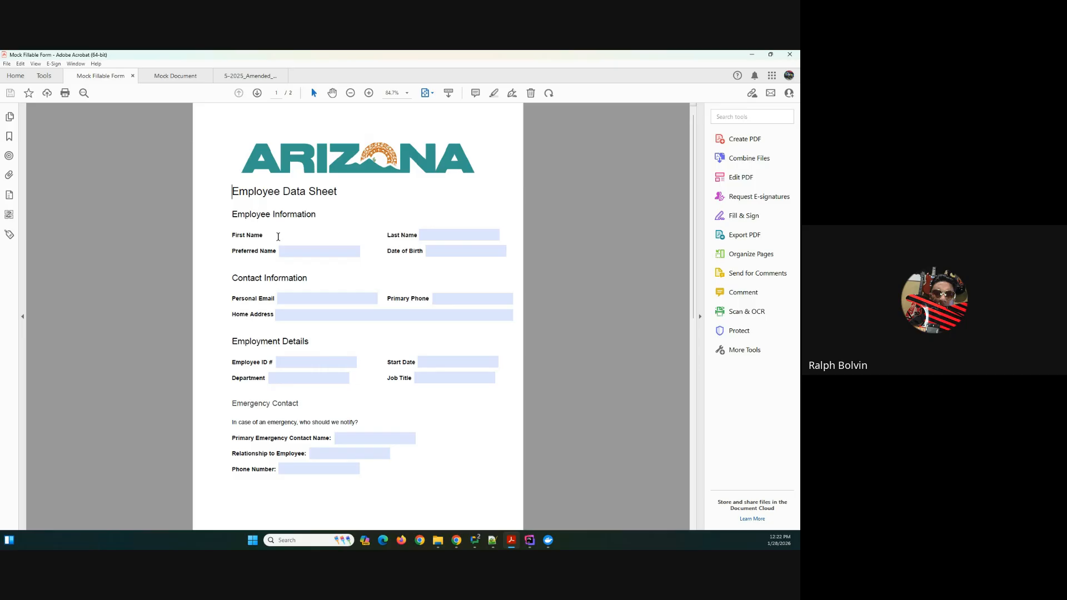
key(Tab)
key(Tab)
key(Tab)
key(Tab)
key(Tab)
key(Tab)
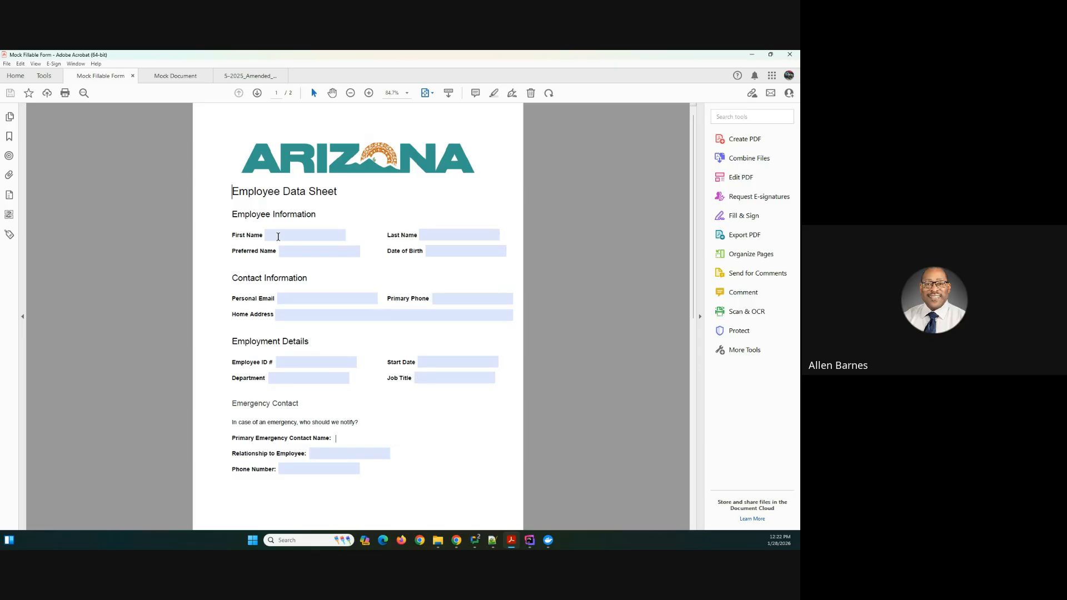
key(Tab)
key(Tab)
key(Tab)
key(Tab)
key(Tab)
key(Tab)
key(Tab)
key(Tab)
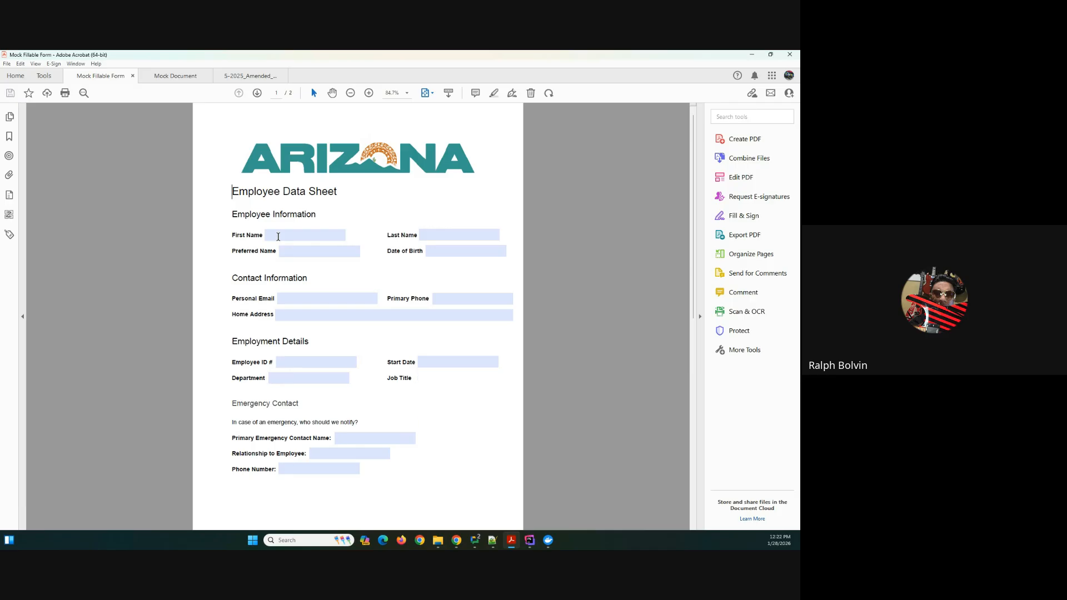
key(Tab)
key(Tab)
key(Tab)
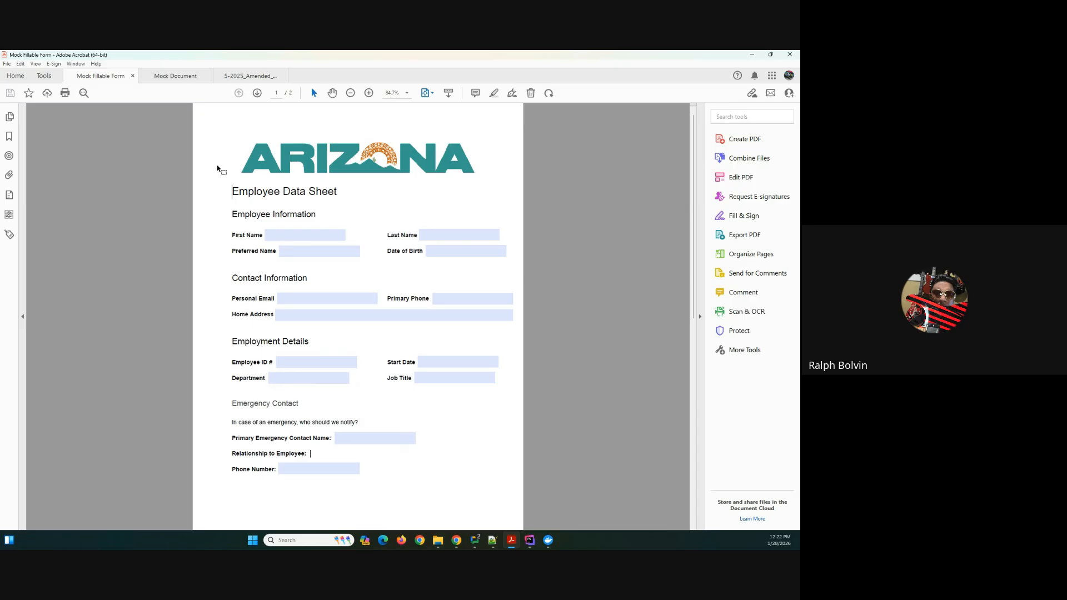
click(269, 235)
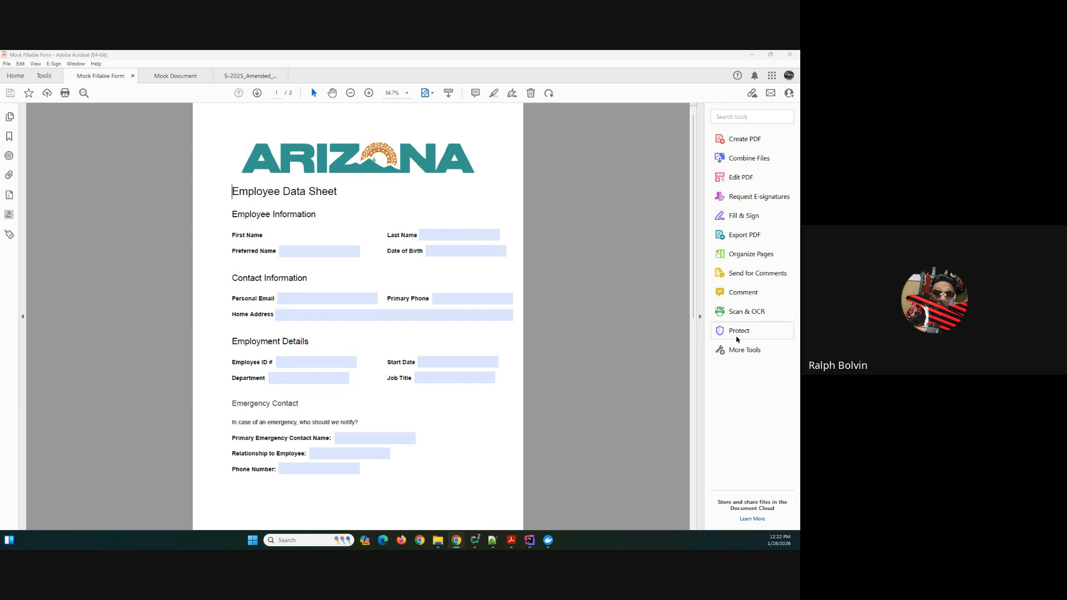
Step: In Prepare Form, reorder fields so Last Name follows First Name, Date of Birth follows Preferred Name, and Primary Phone and Home Address follow Primary Email
click(735, 350)
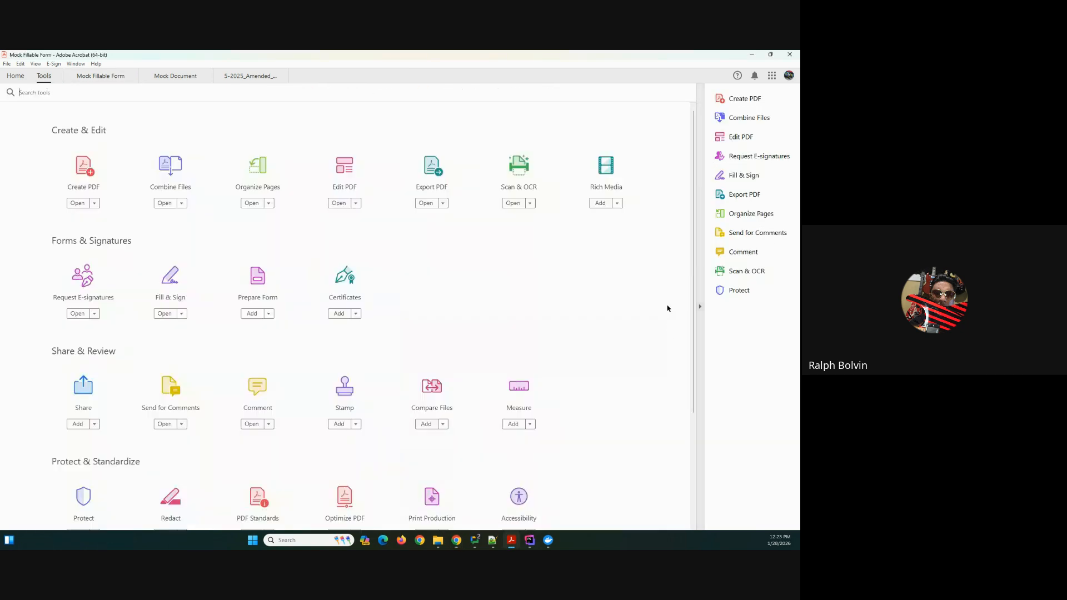
click(258, 281)
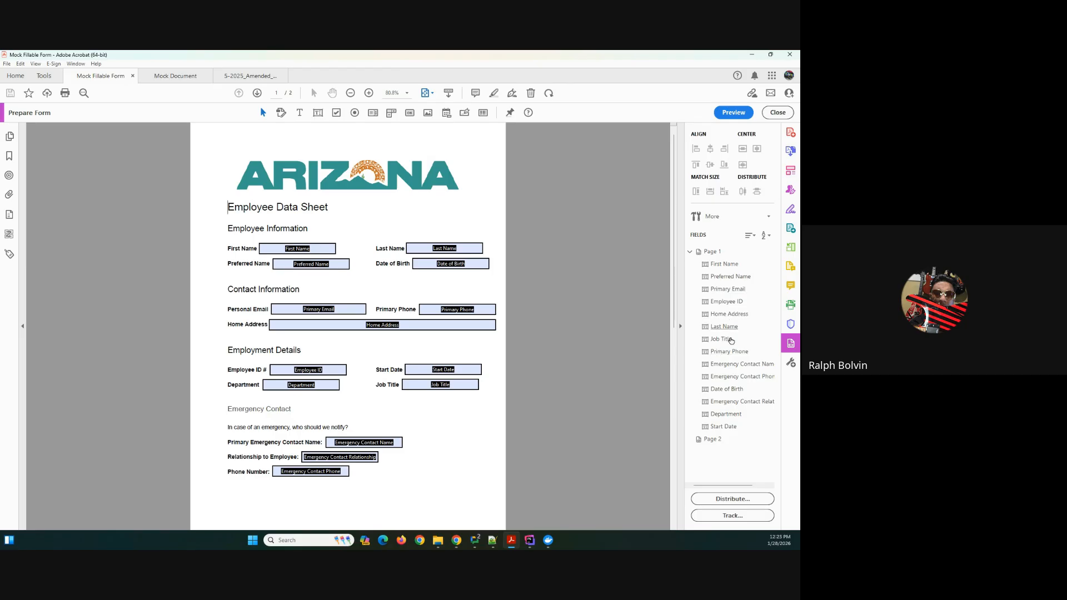
drag(723, 327, 728, 272)
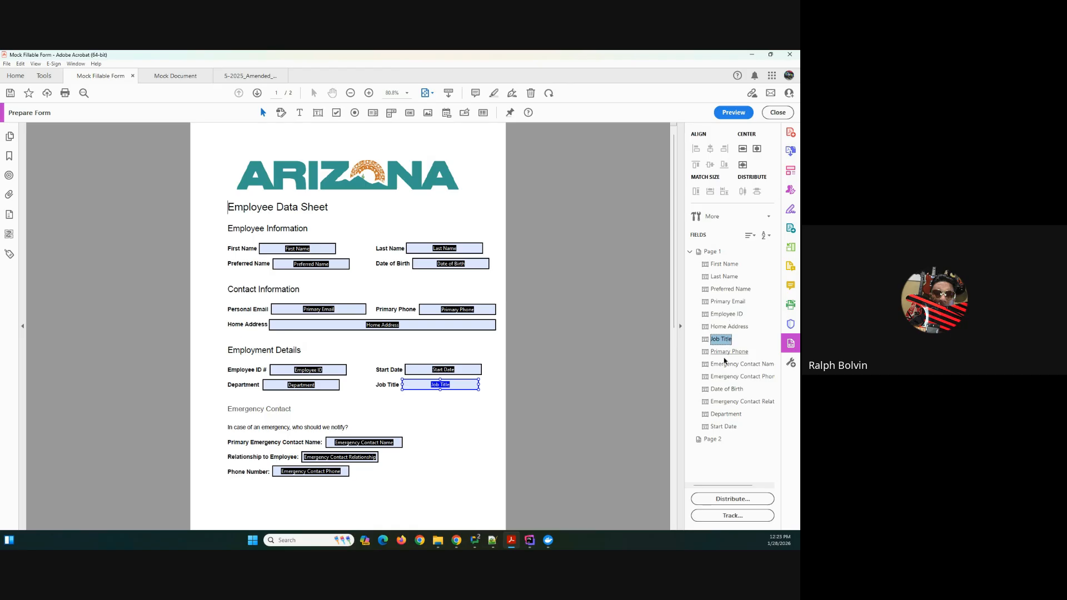
drag(726, 389, 731, 296)
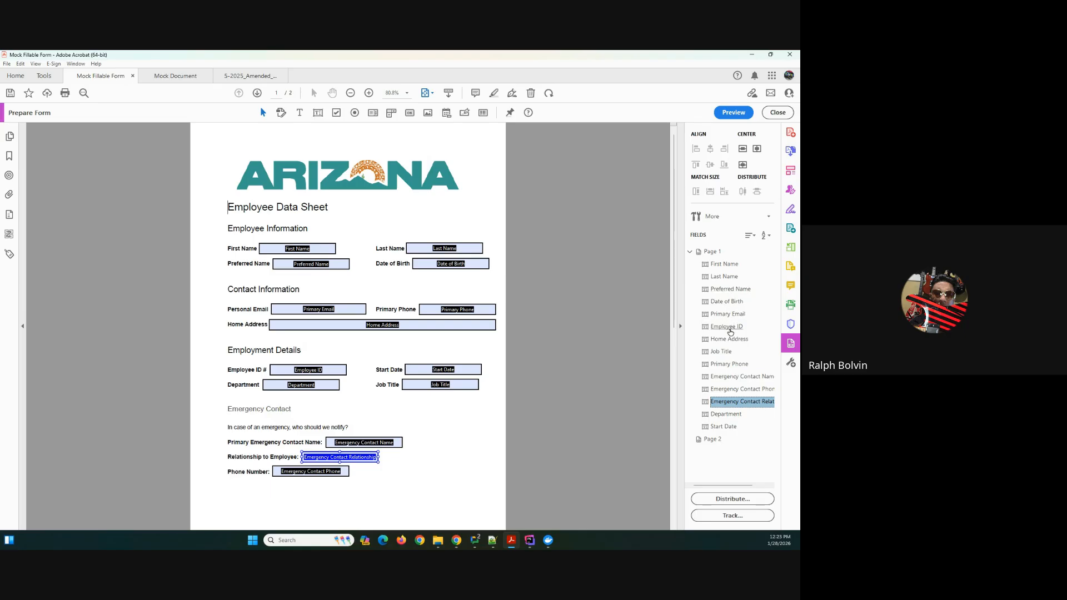
drag(729, 363, 731, 321)
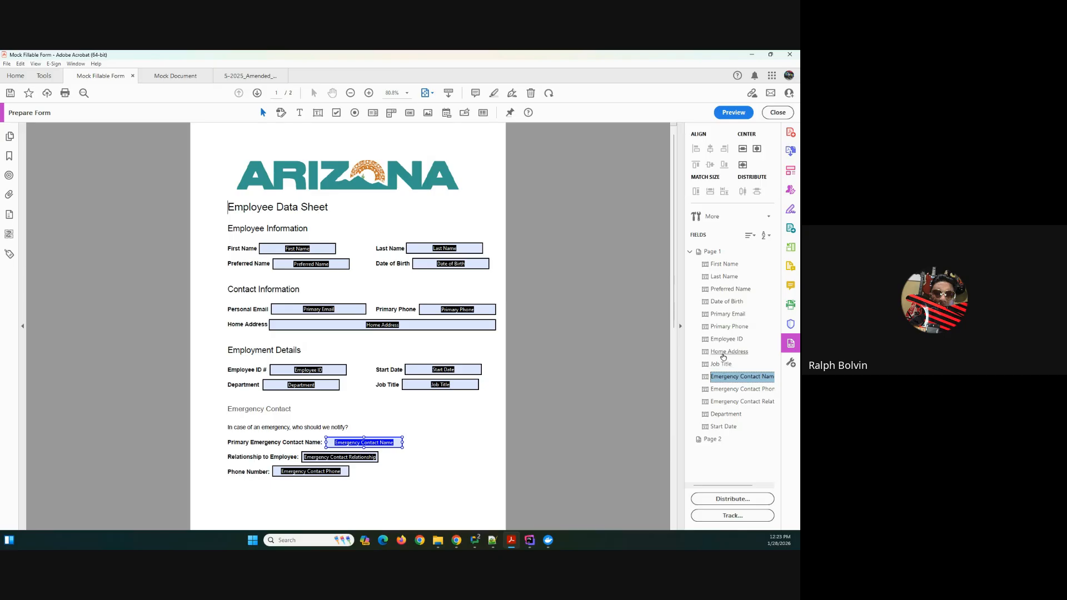
drag(722, 357, 725, 334)
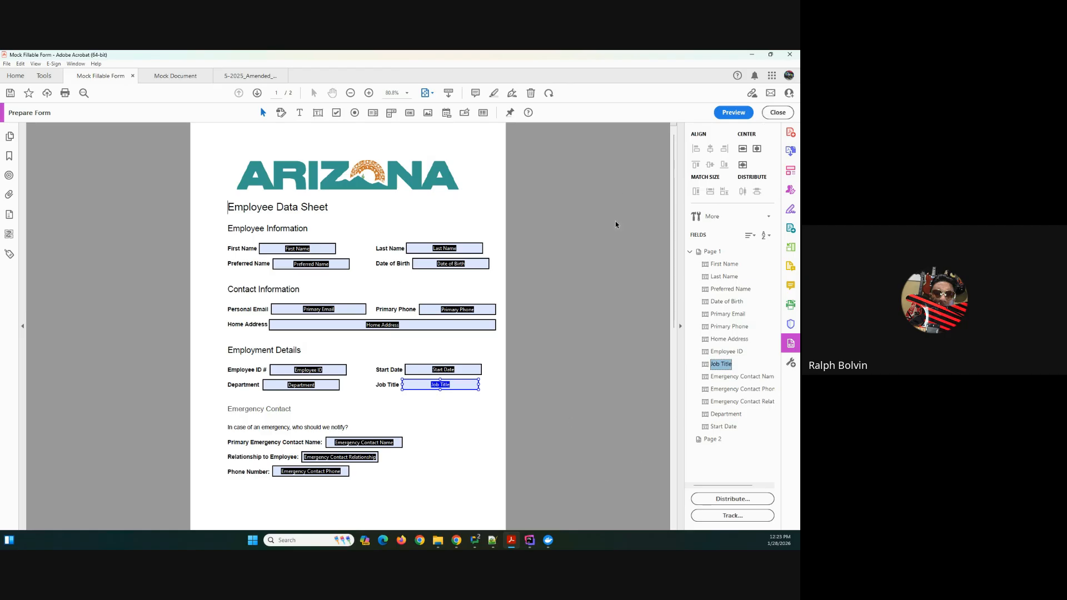
click(777, 112)
Step: Step through the form fields from First Name to Home Address to check the new tab order
click(301, 233)
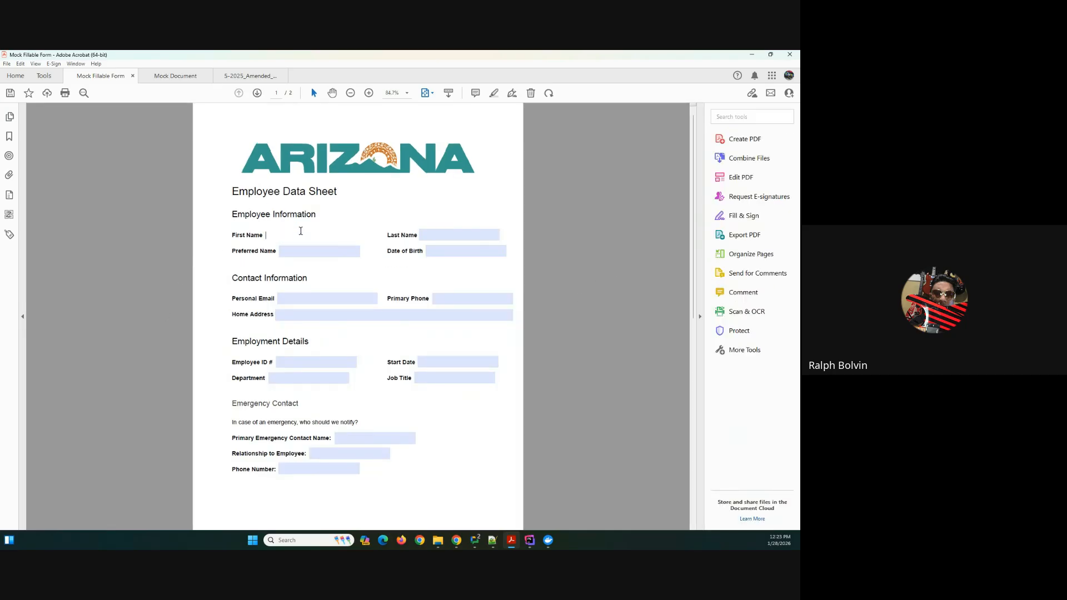
key(Tab)
key(Tab)
key(Tab)
key(Tab)
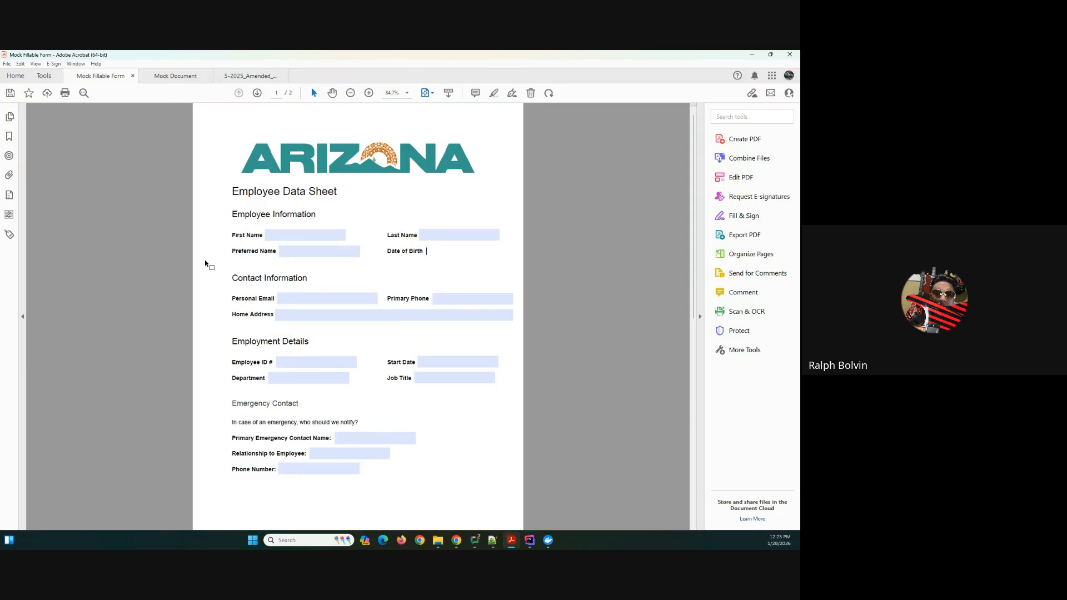
key(Tab)
key(Tab)
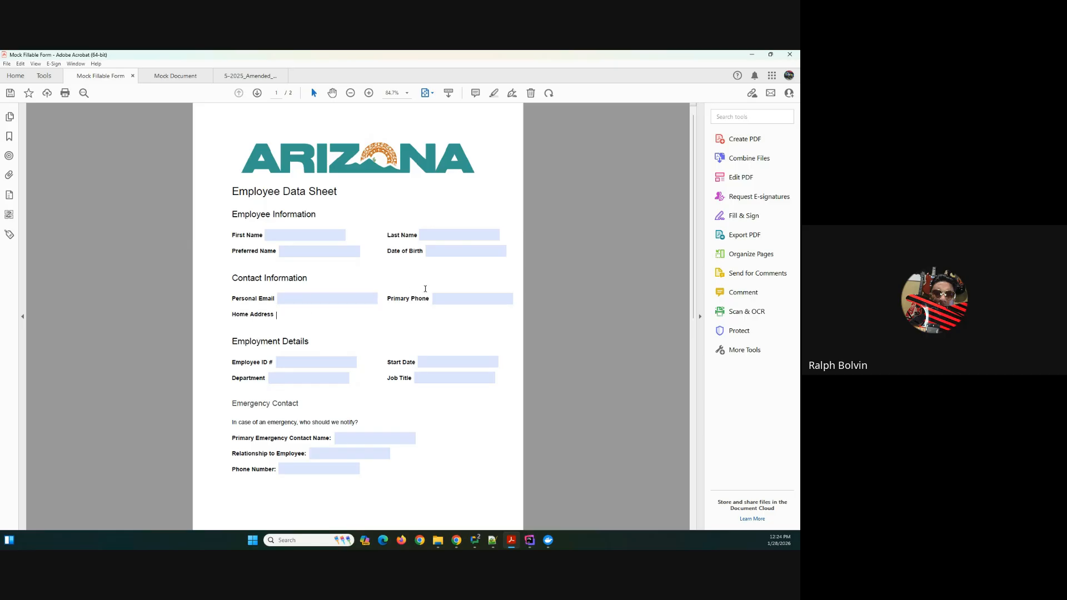
Step: Run a full accessibility check on all pages of the form, with an accessibility report created
click(746, 350)
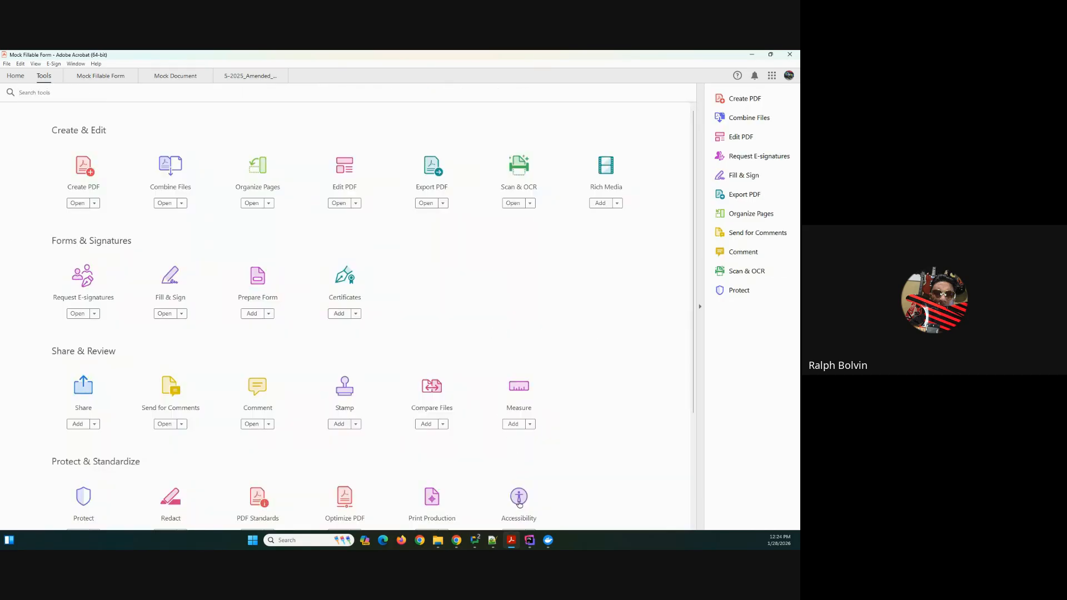
click(519, 500)
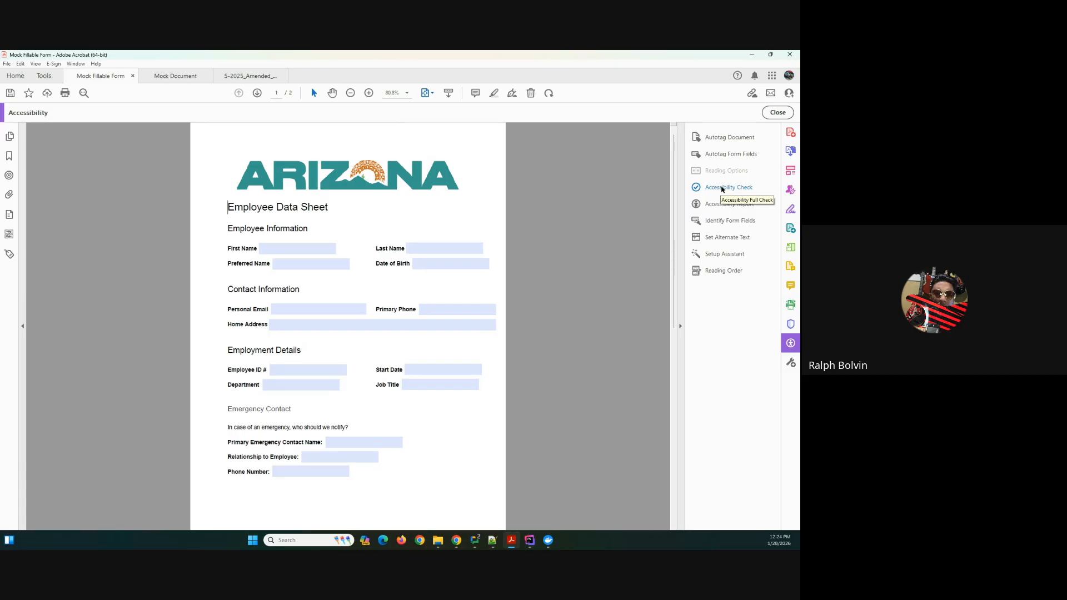
click(722, 190)
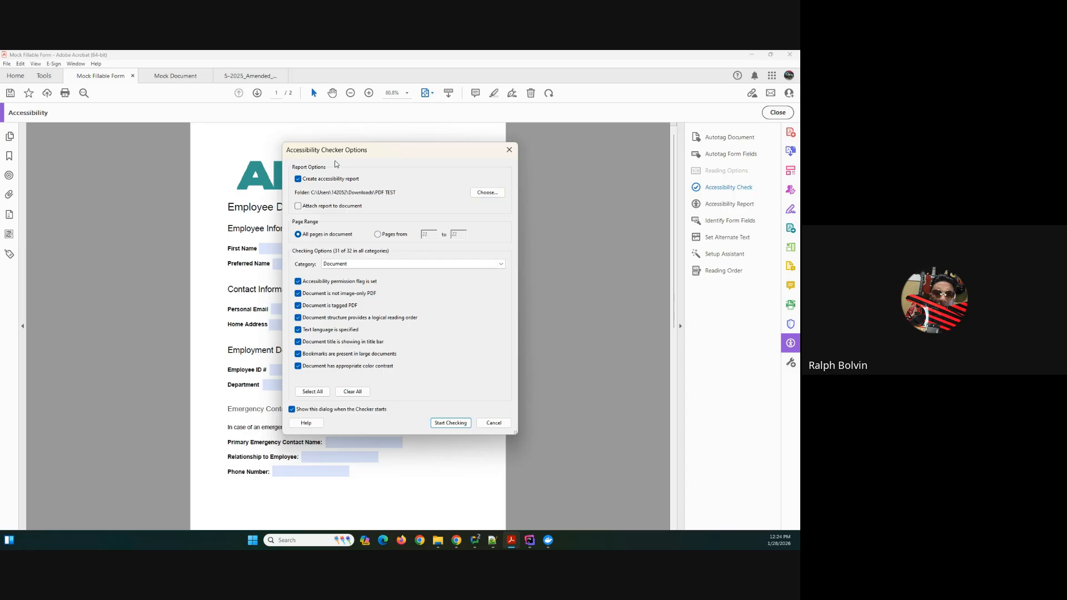
click(449, 422)
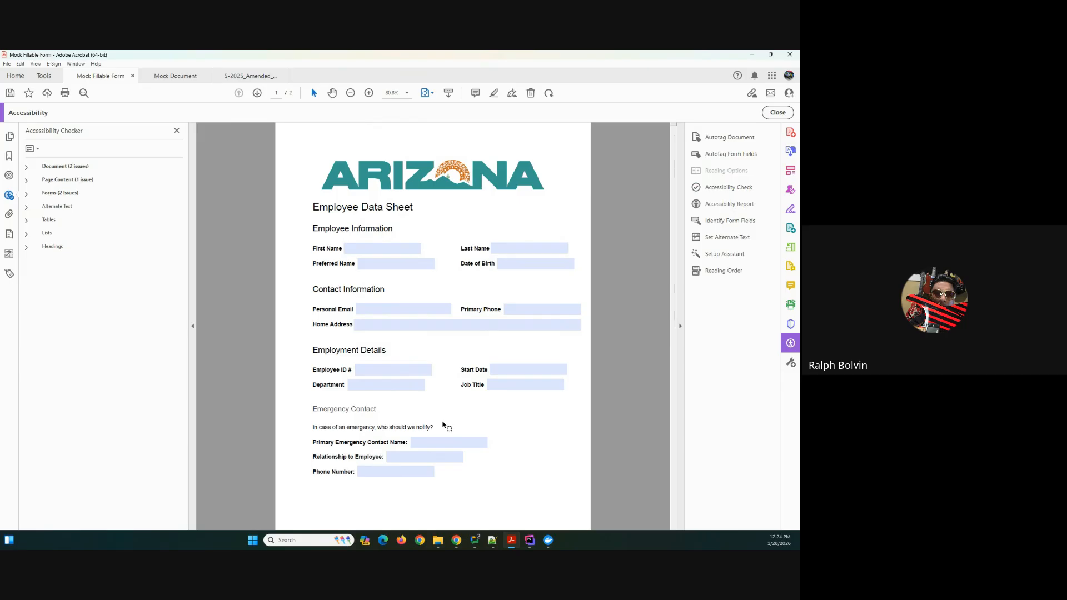
Step: Expand the Document category of the checker results and examine the Logical Reading Order and Color contrast items
click(60, 167)
click(29, 170)
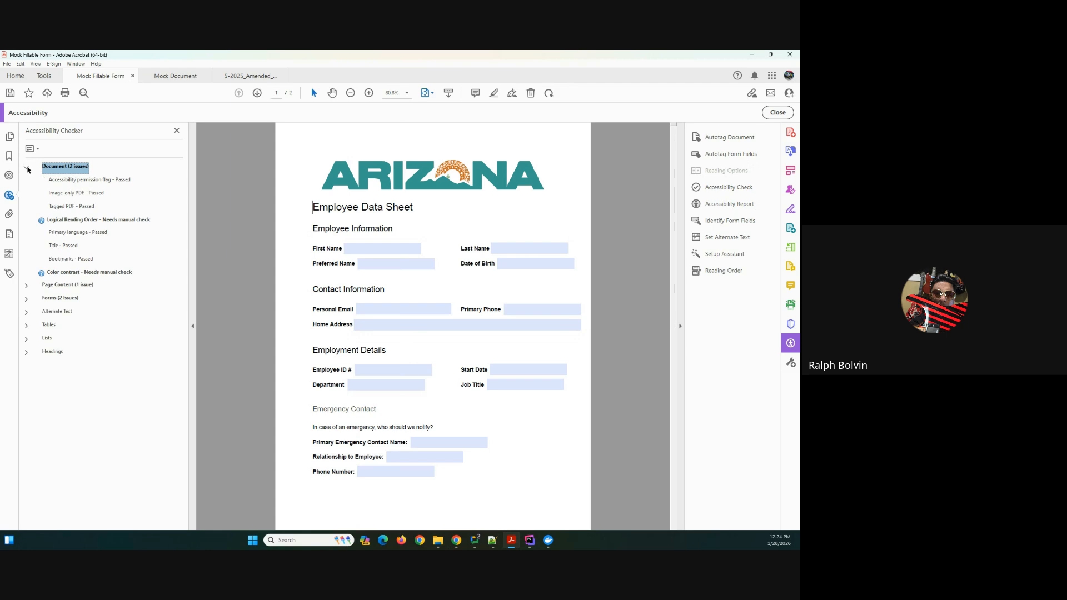
click(64, 218)
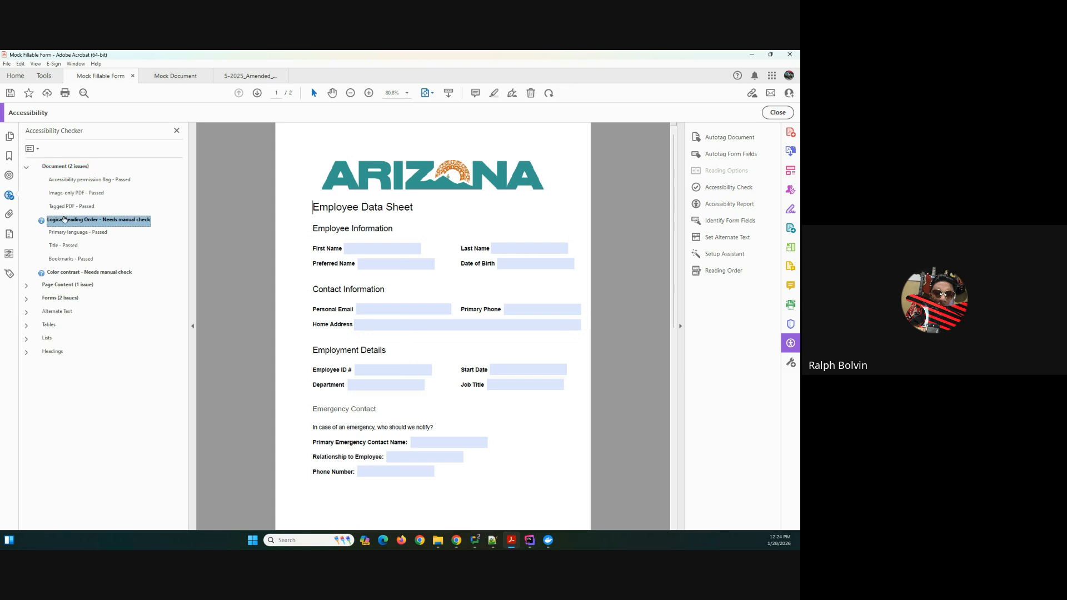
click(64, 273)
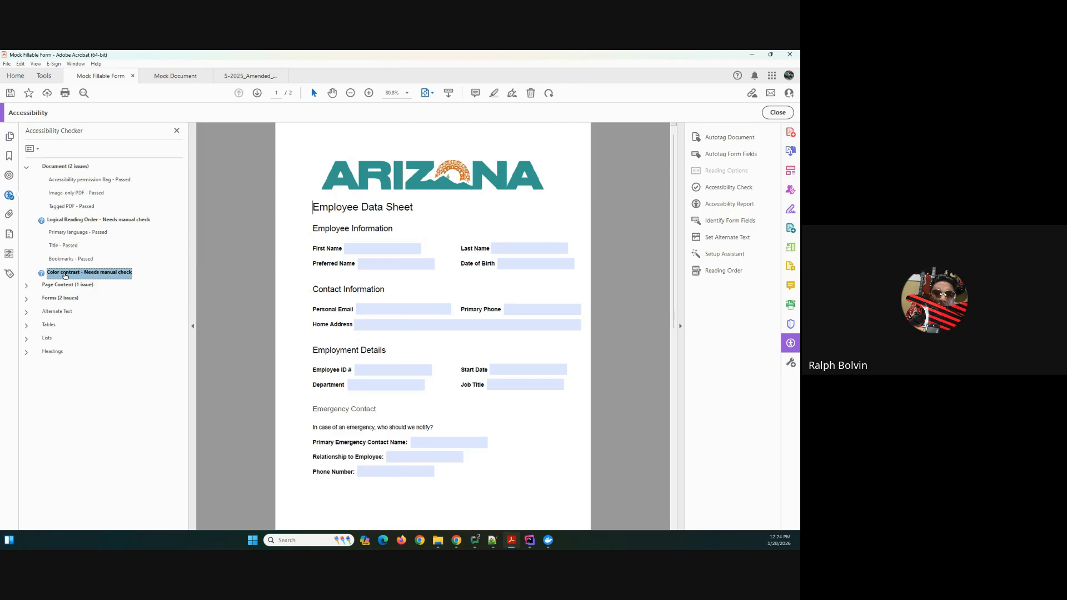
Step: Expand the Page Content and Forms categories and examine the Tab order, Tagged form fields and Field descriptions items
click(40, 286)
click(26, 287)
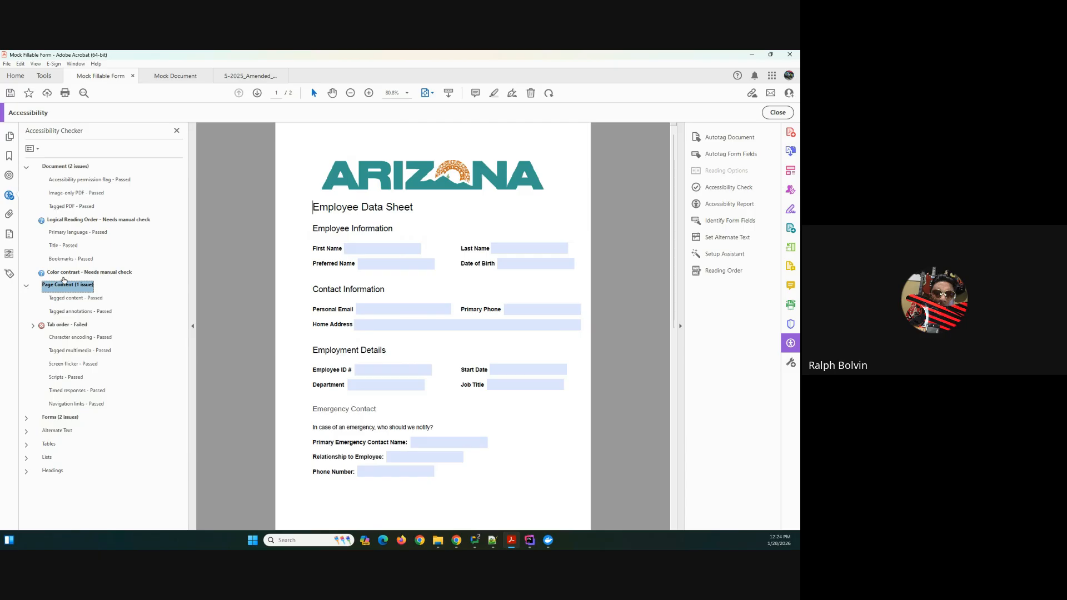
click(66, 326)
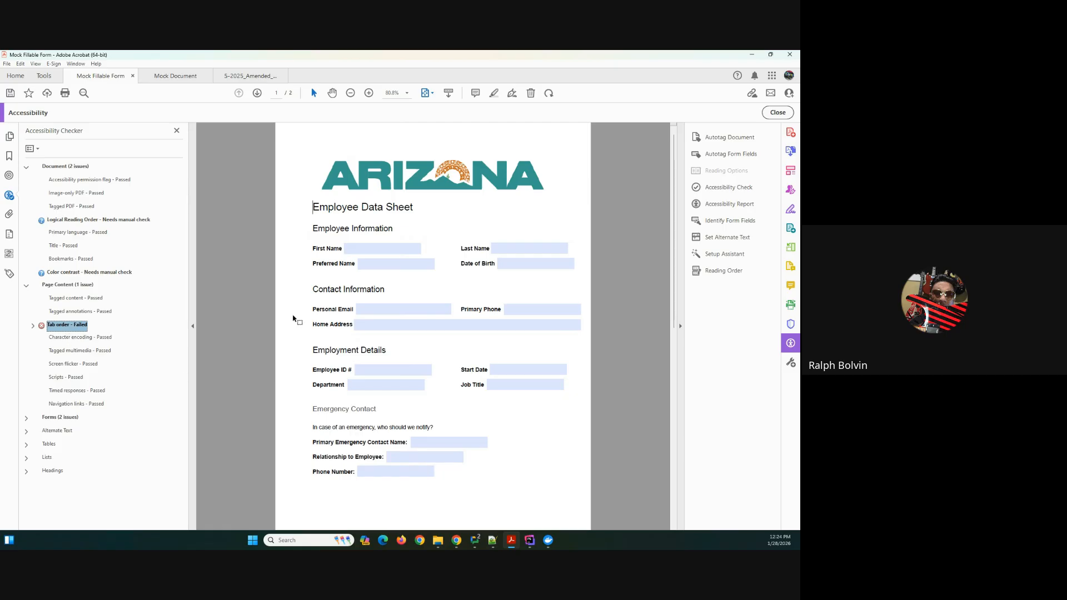
click(30, 420)
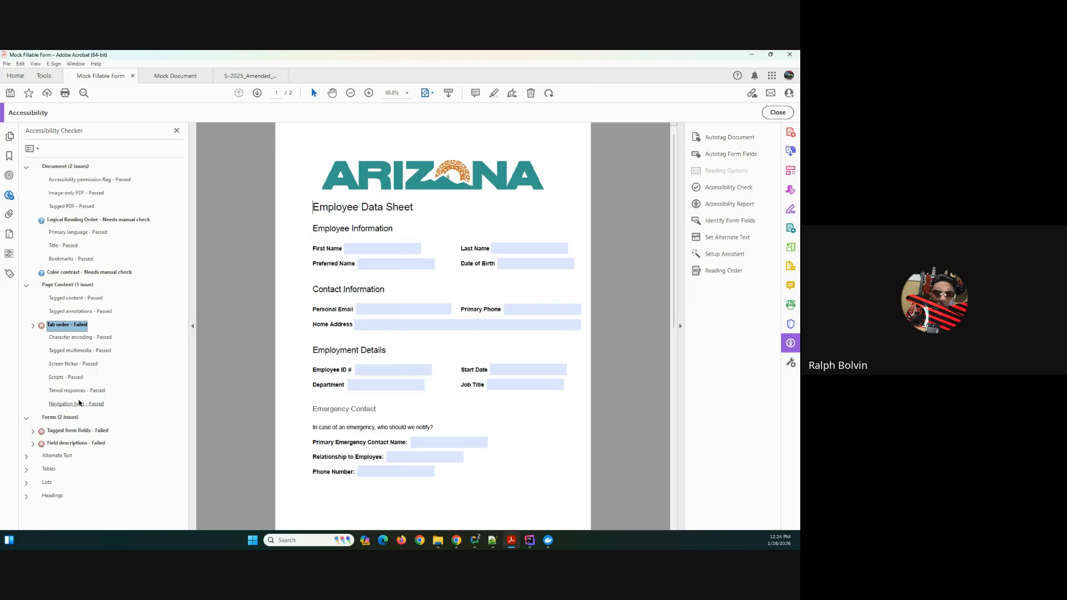
click(70, 432)
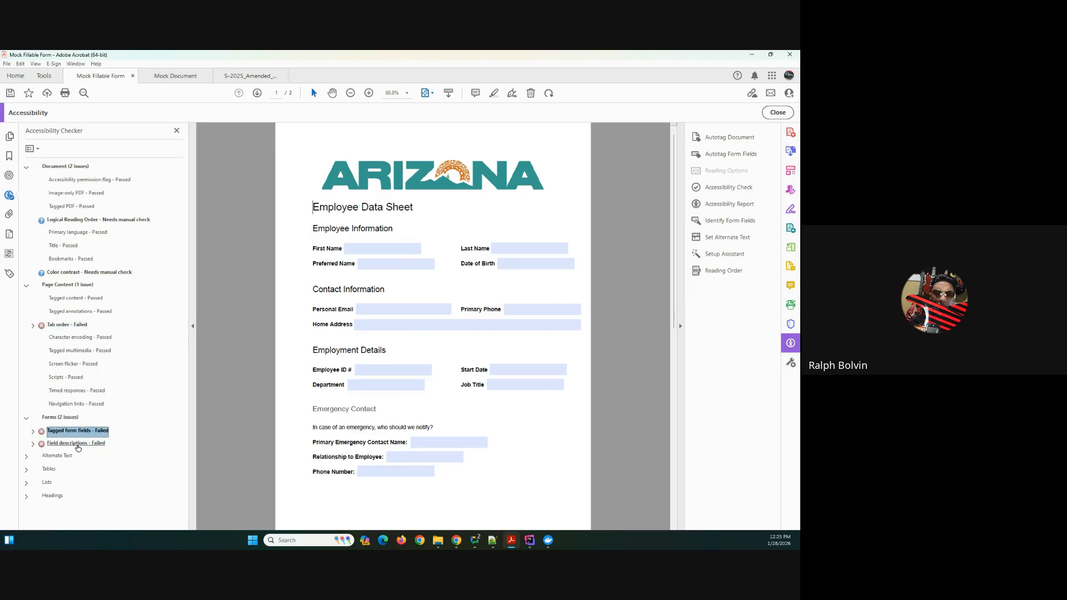
click(79, 443)
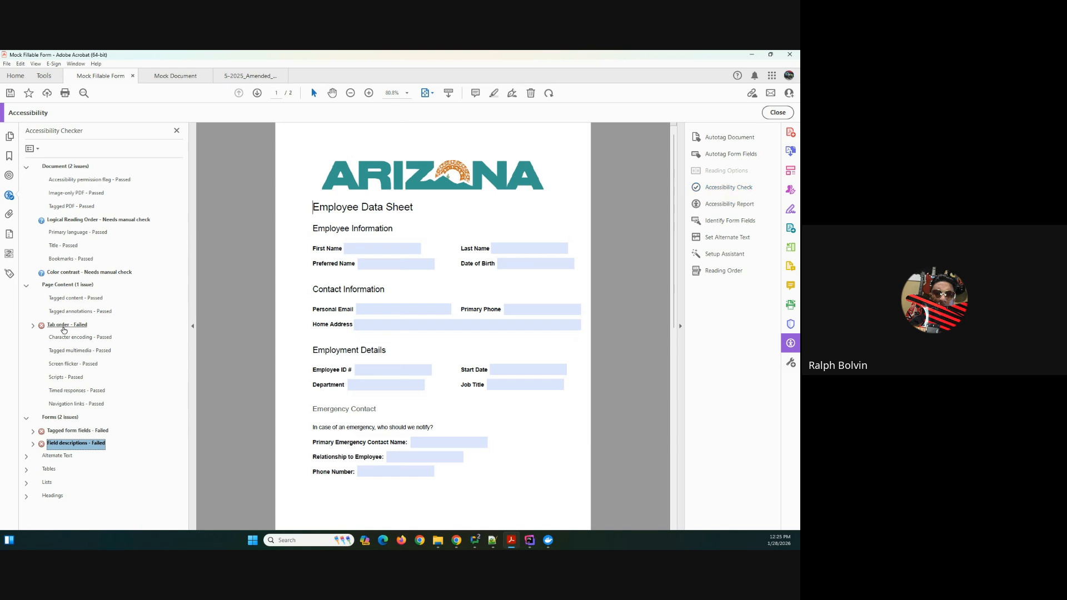
Step: Open the accessibility report and read through its summary and detailed rule tables
click(731, 205)
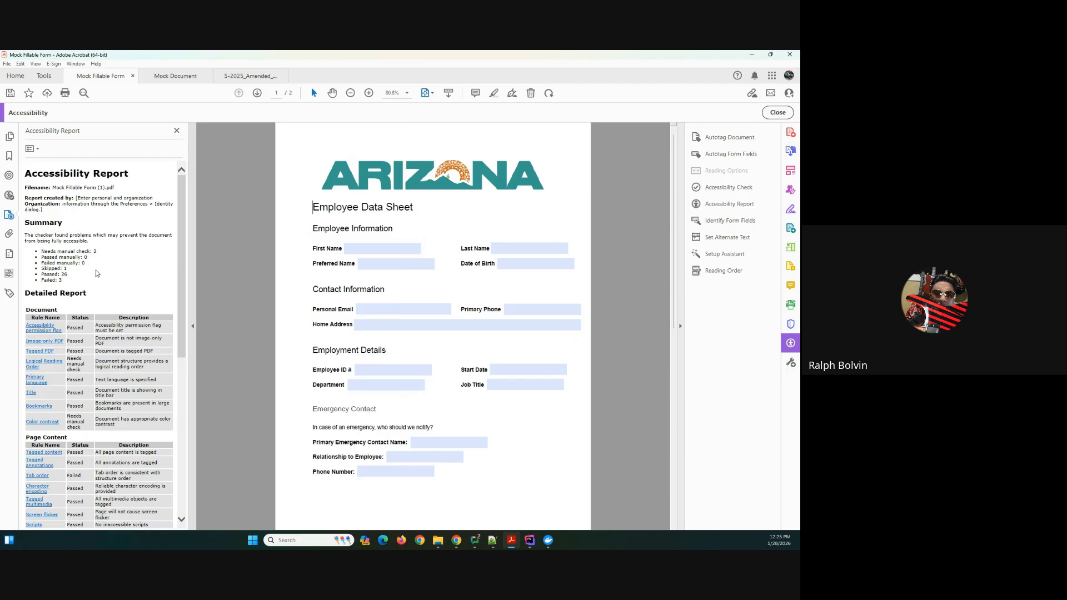
scroll(97, 274, down, 2)
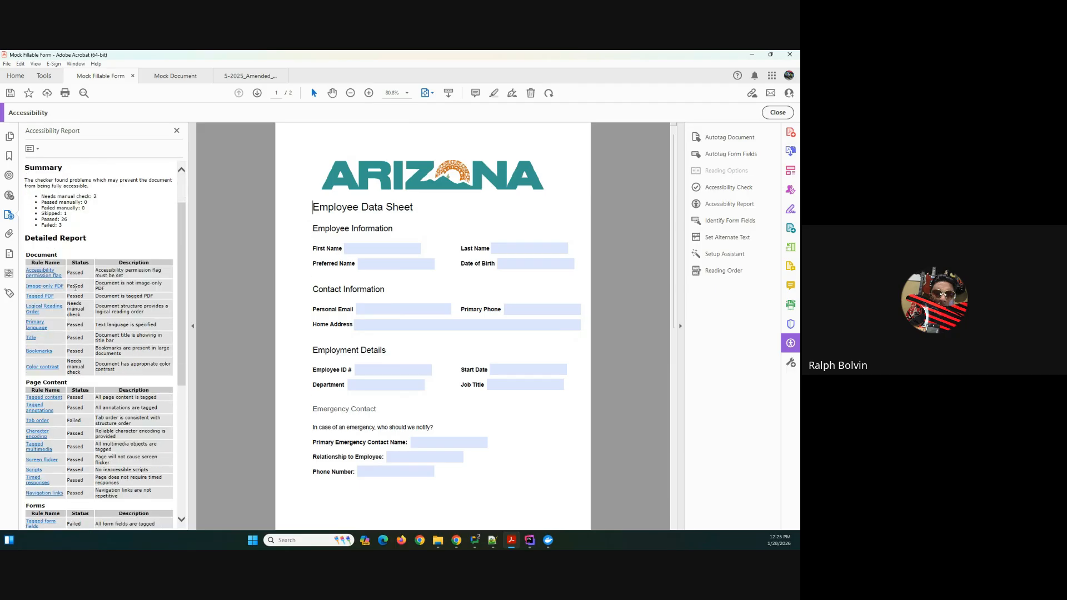
scroll(77, 301, down, 2)
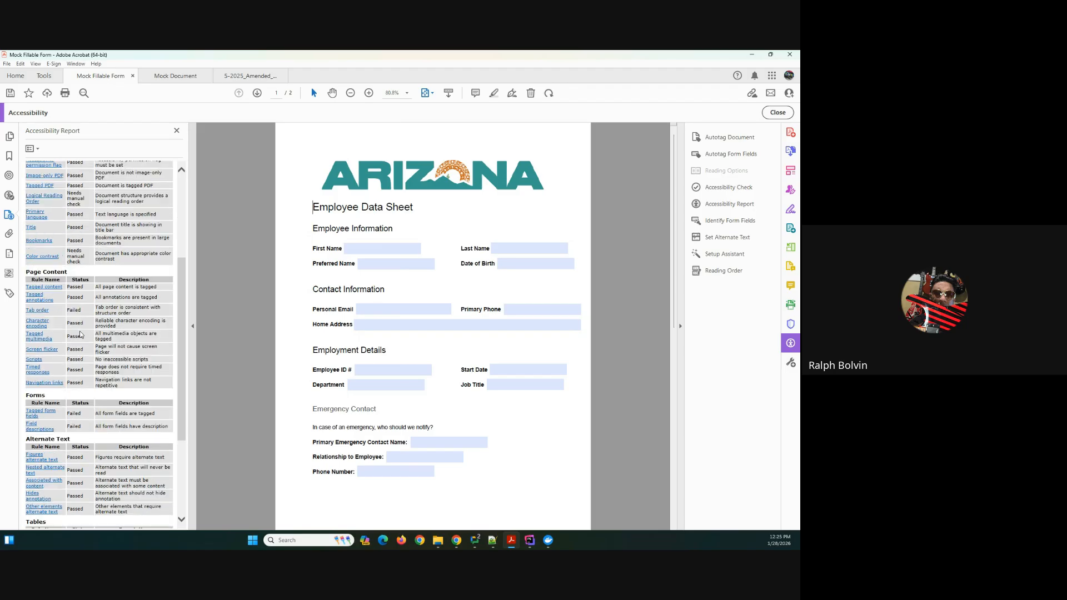
scroll(82, 331, down, 2)
scroll(83, 319, down, 4)
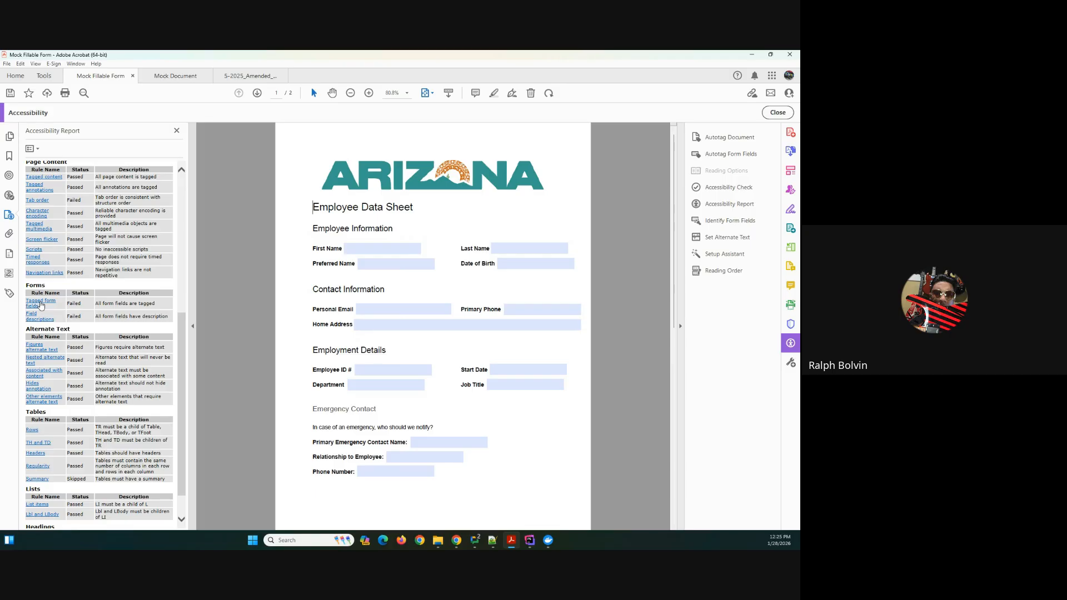
Step: Look up Adobe's help on the Tagged form fields and Field descriptions rules from the report, and return to Acrobat
click(40, 305)
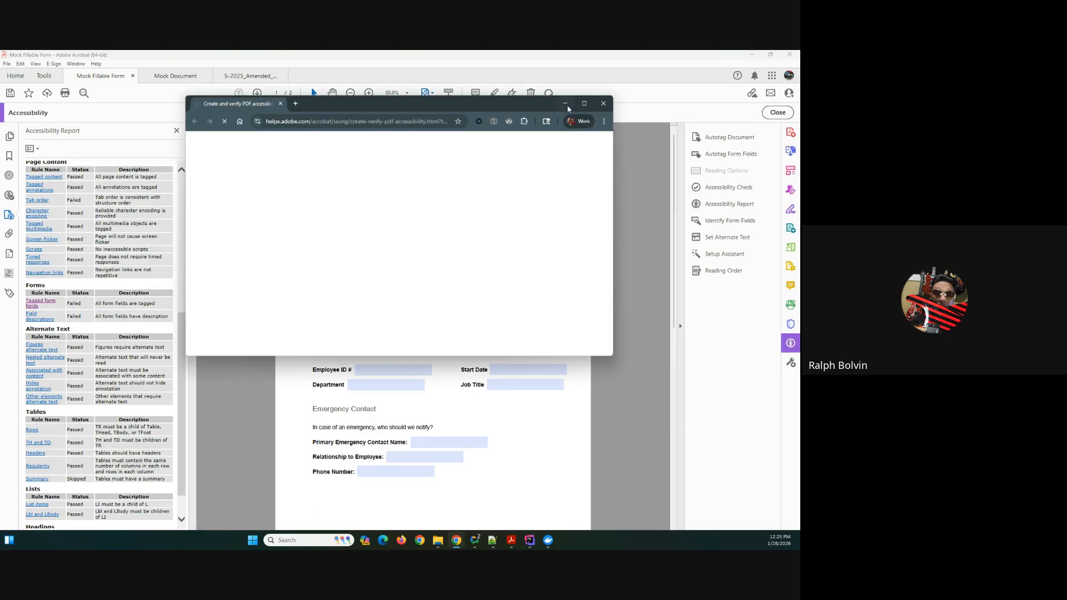
click(583, 103)
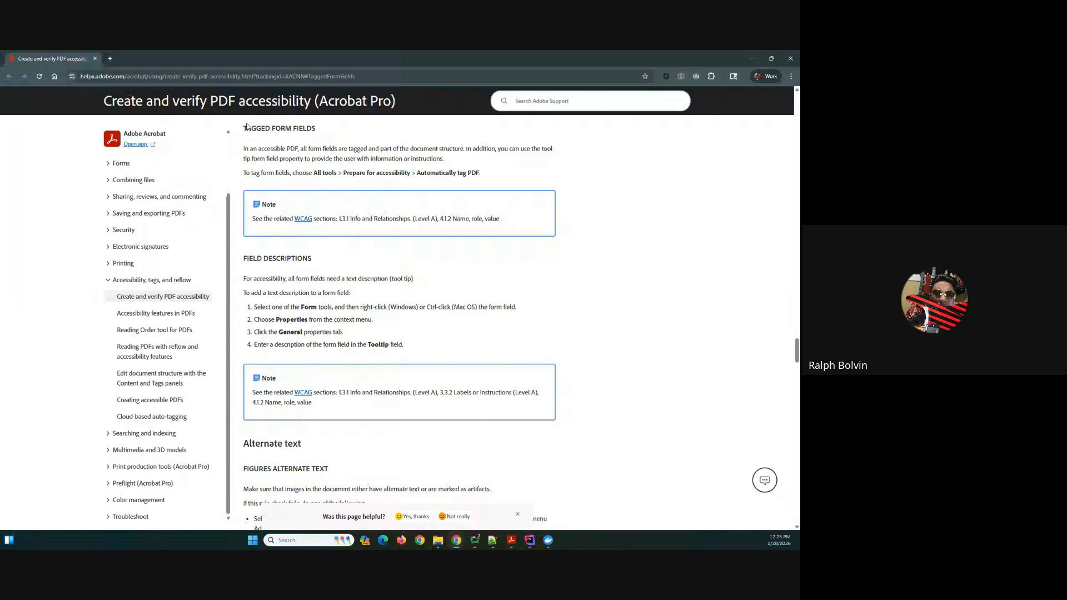
drag(255, 127, 295, 126)
click(750, 58)
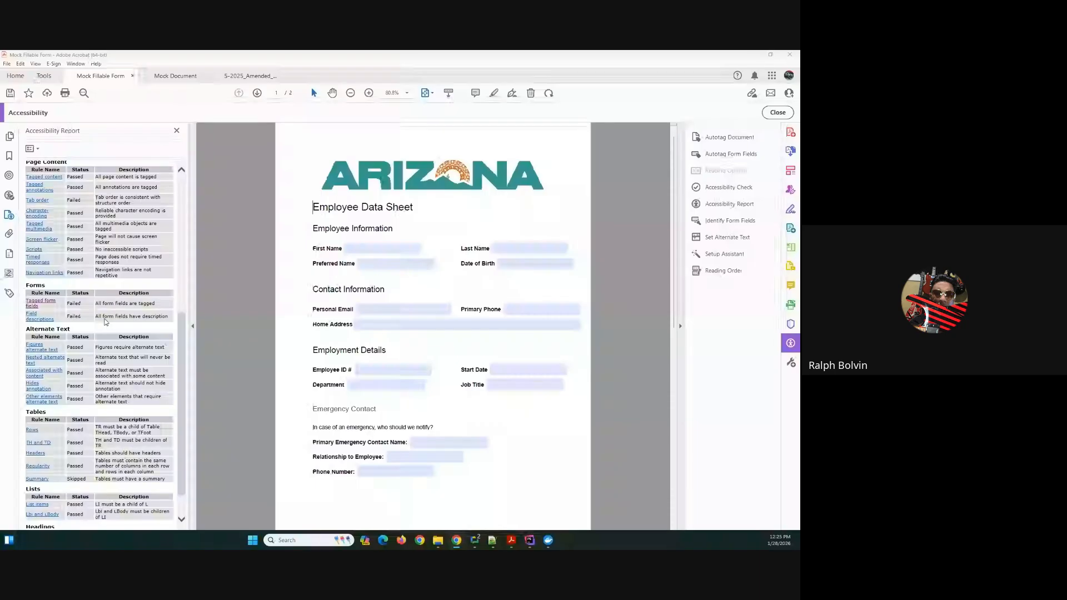
click(33, 323)
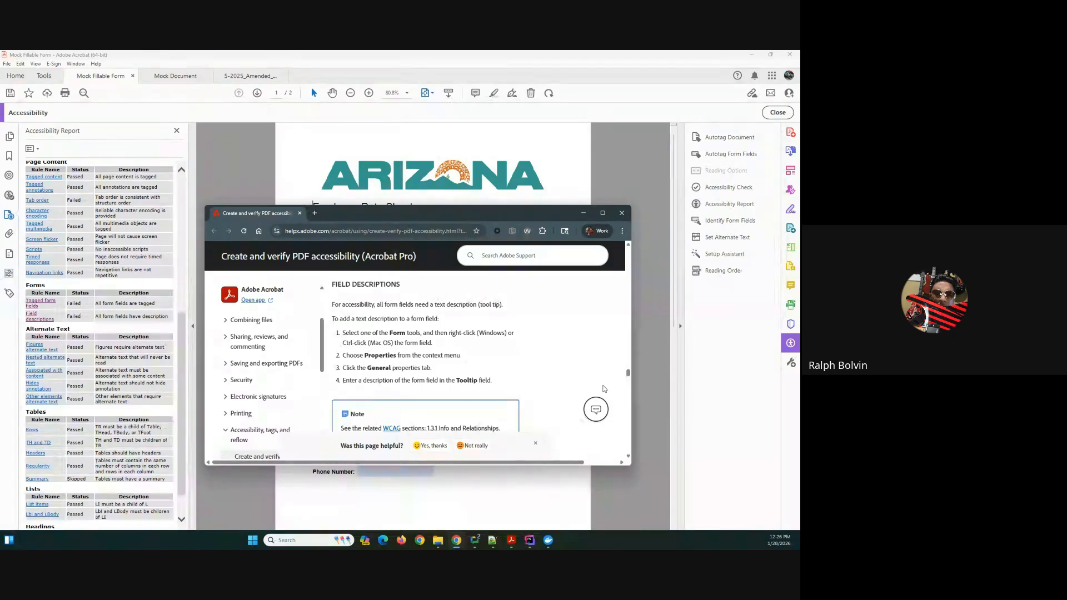
click(621, 213)
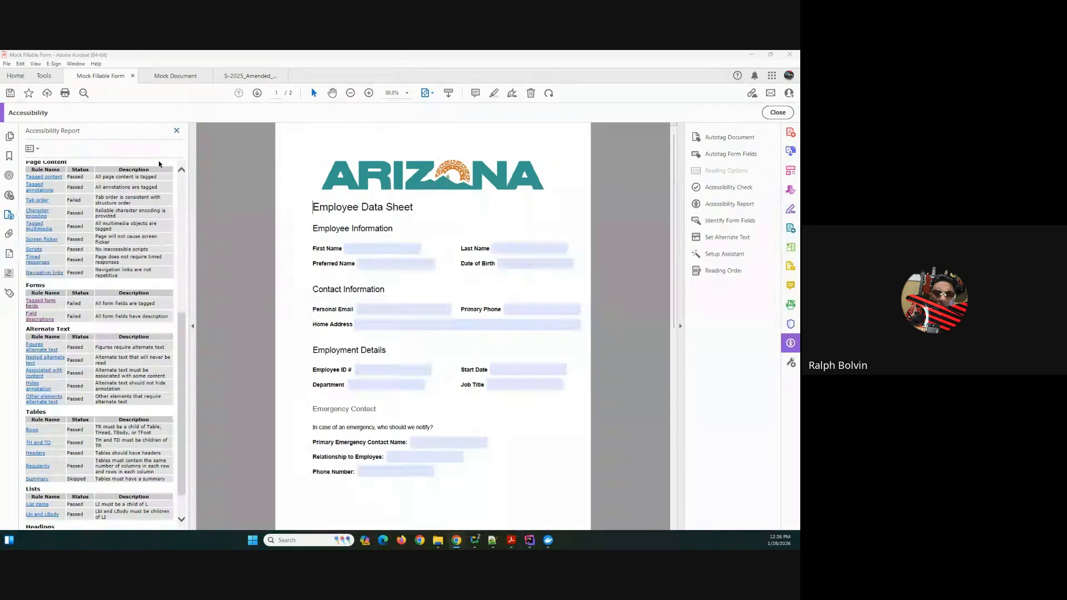
Step: Review the accessibility report's summary, especially the Skipped entry, and its detailed rule tables down to Headings, and close the report
scroll(120, 240, up, 5)
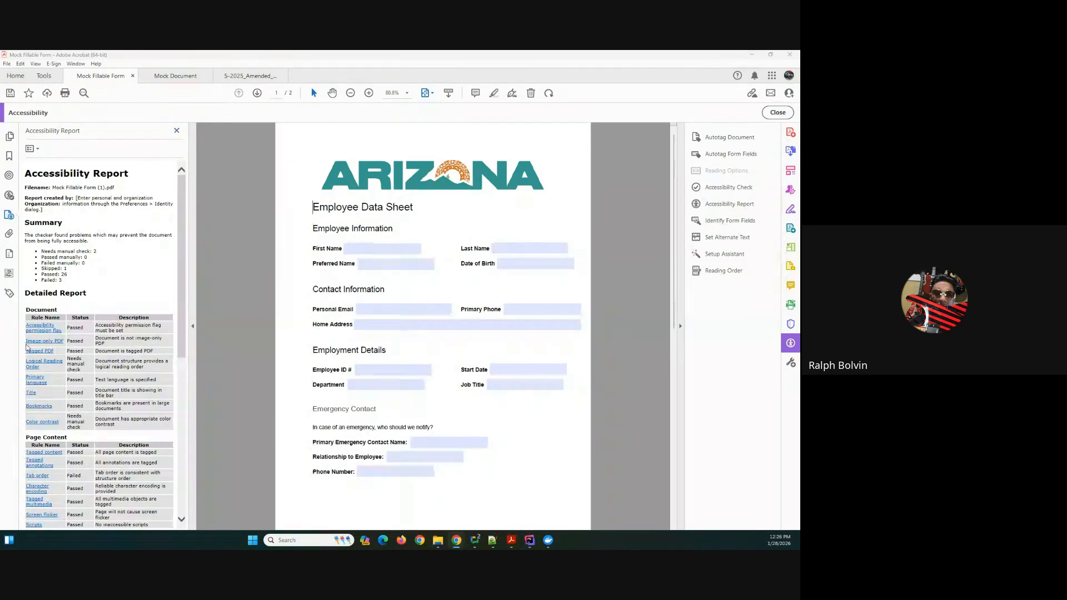
triple_click(58, 268)
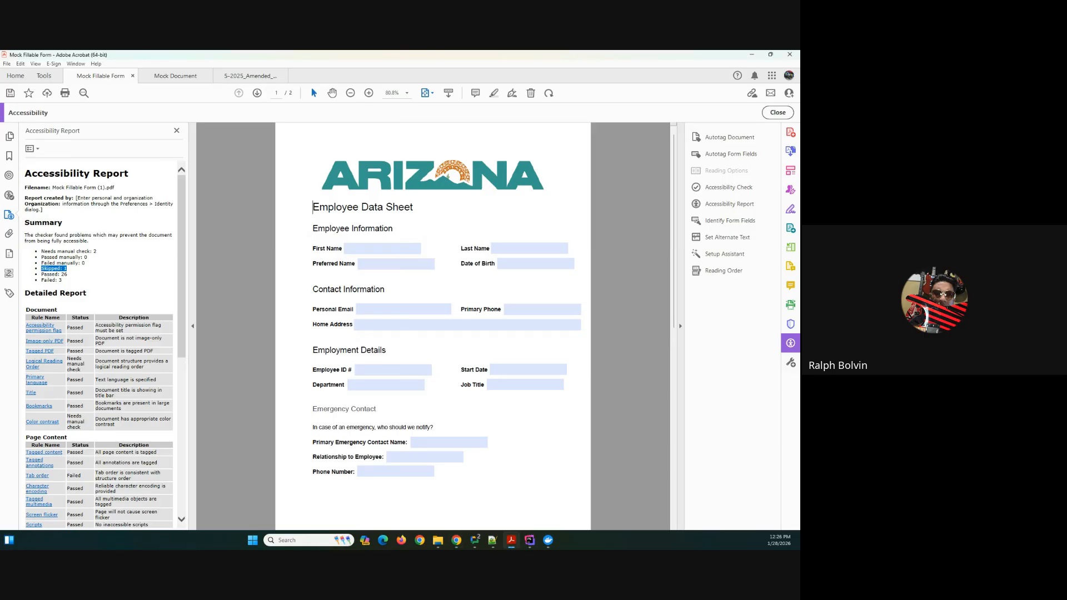
key(alt+Tab)
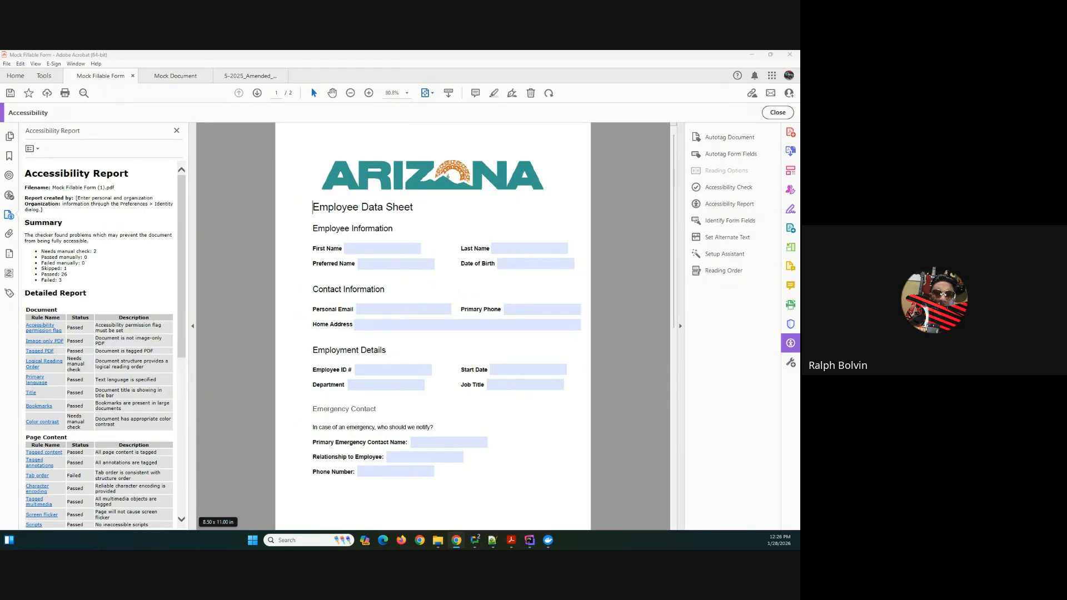
click(58, 269)
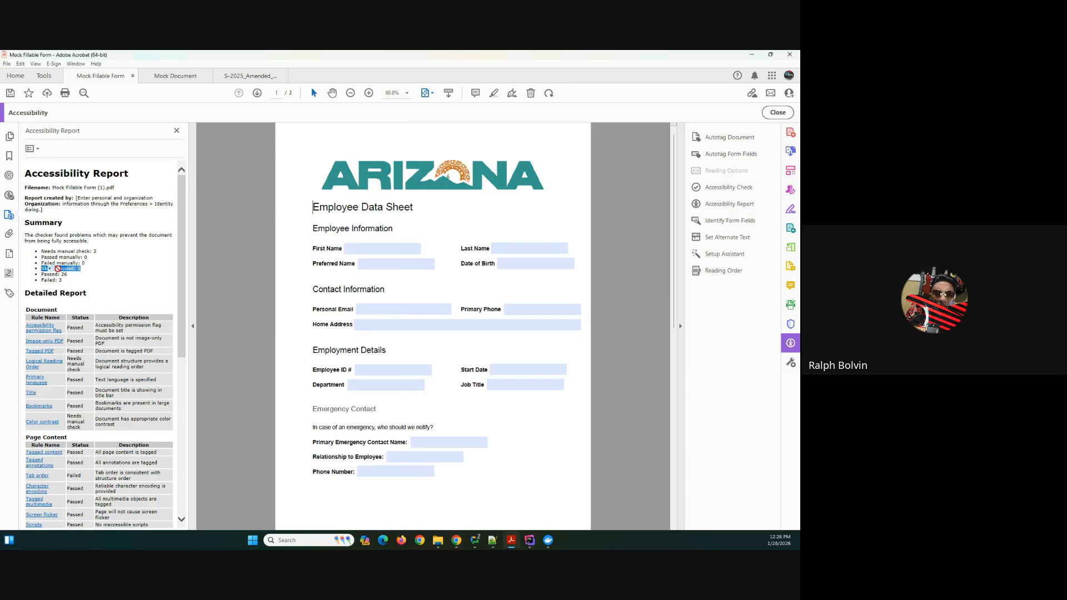
scroll(65, 425, down, 5)
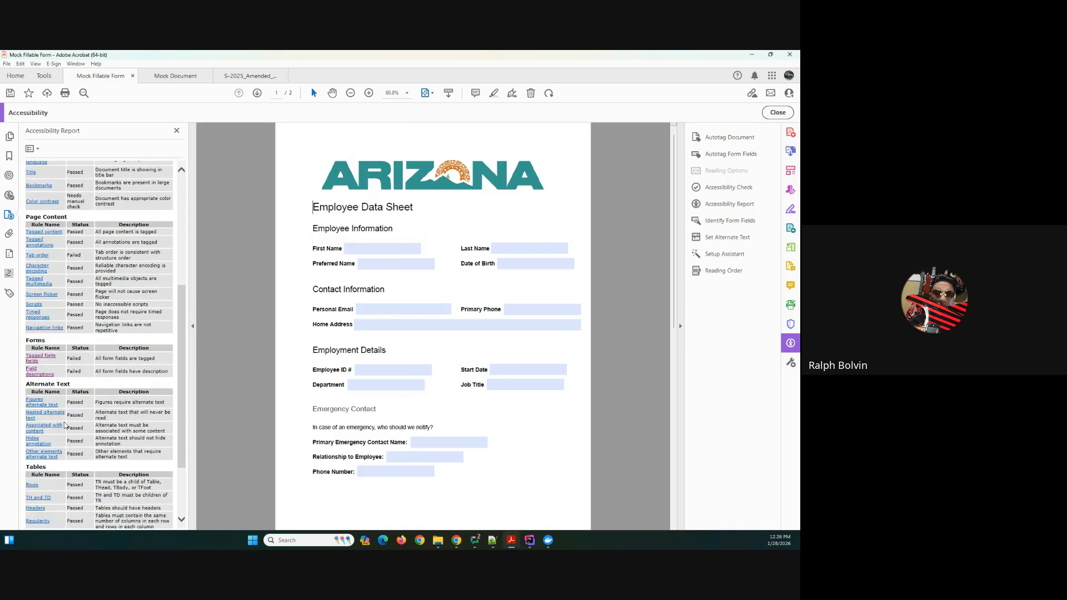
scroll(78, 439, down, 2)
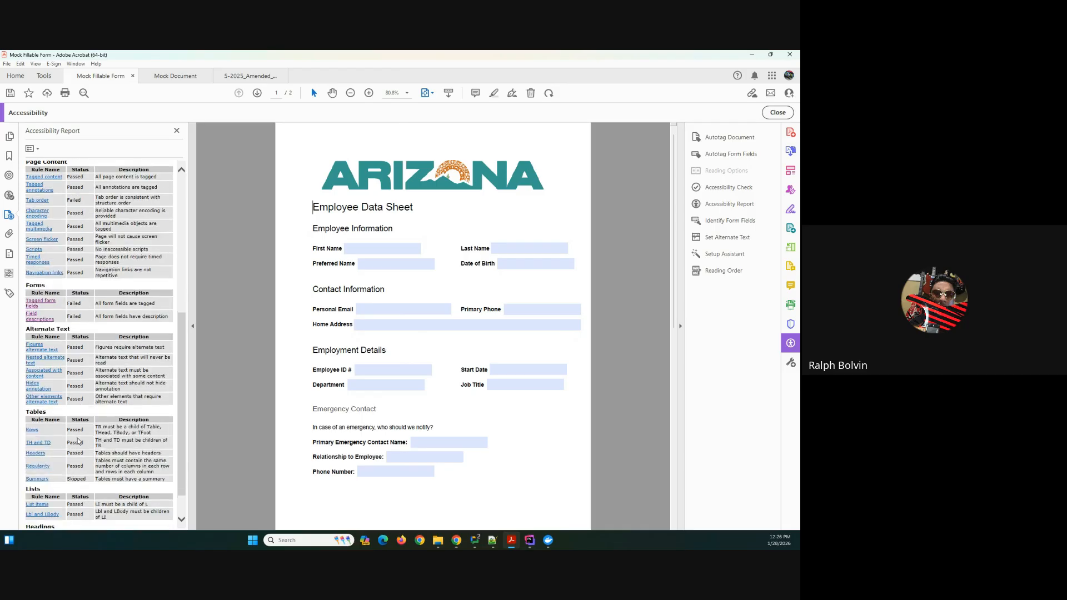
scroll(78, 441, down, 1)
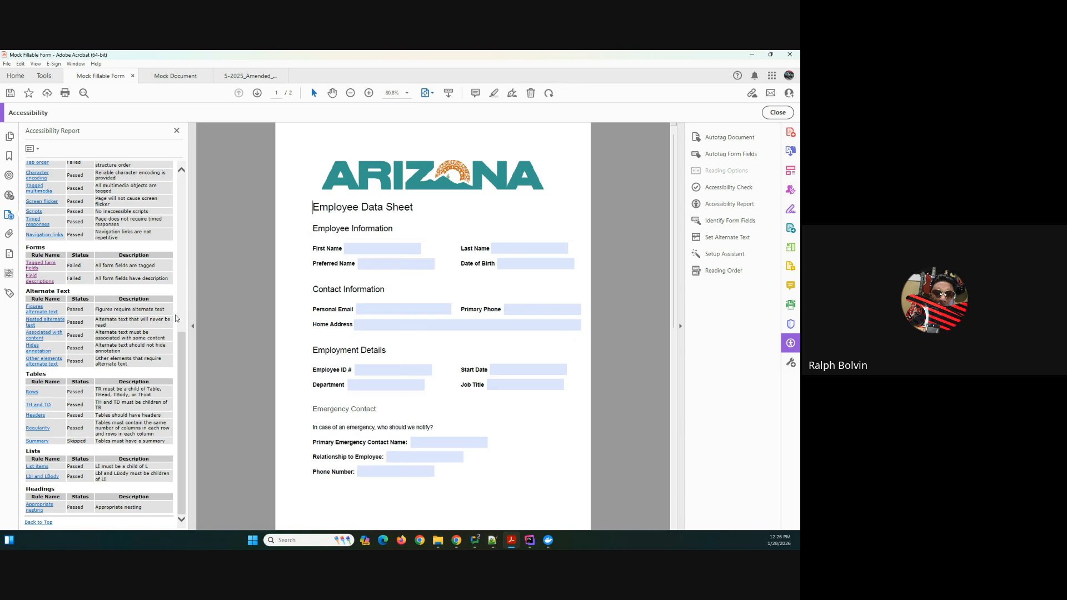
scroll(115, 269, up, 8)
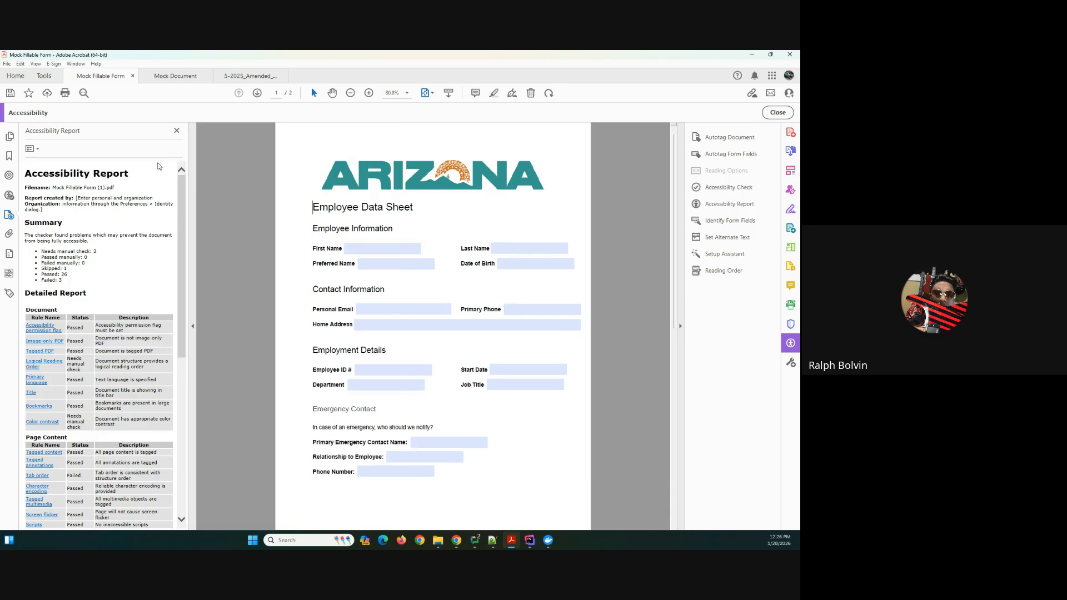
click(177, 130)
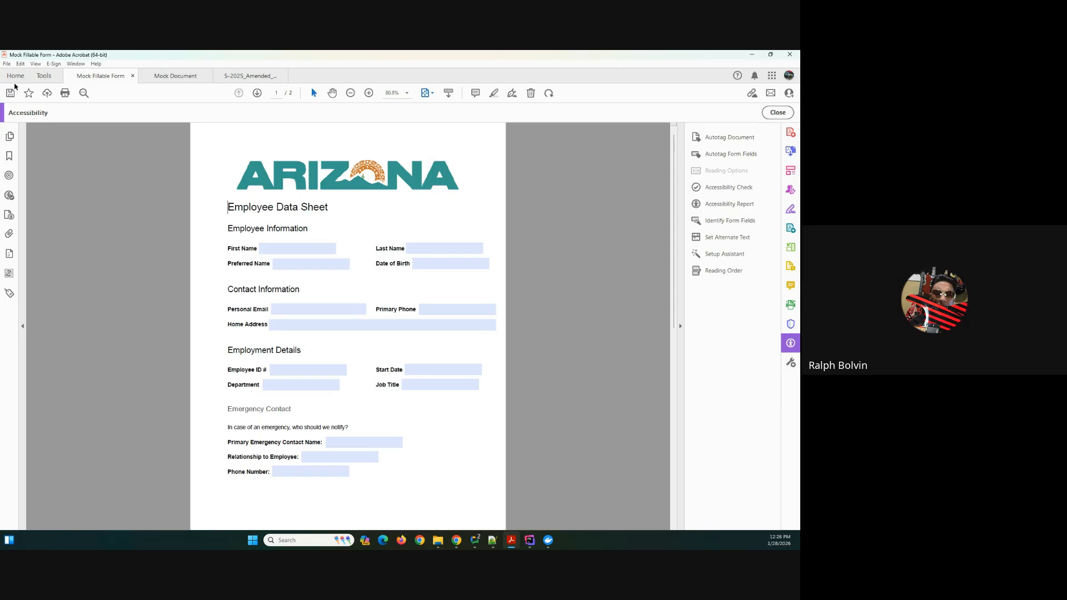
Step: Open the document properties, examine the Title field in the description, and close the dialog
click(7, 63)
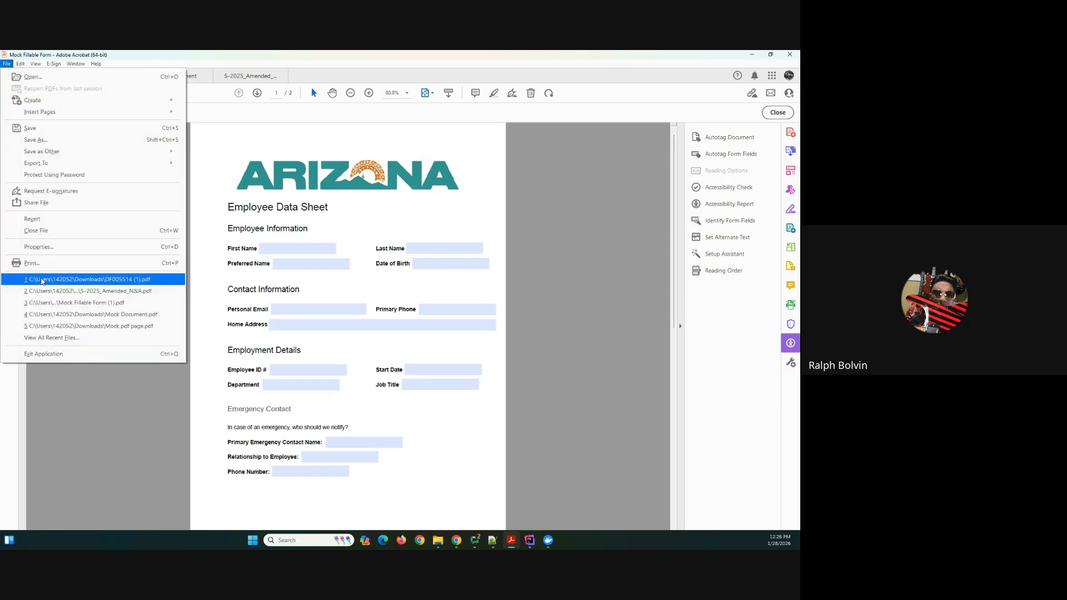
click(55, 247)
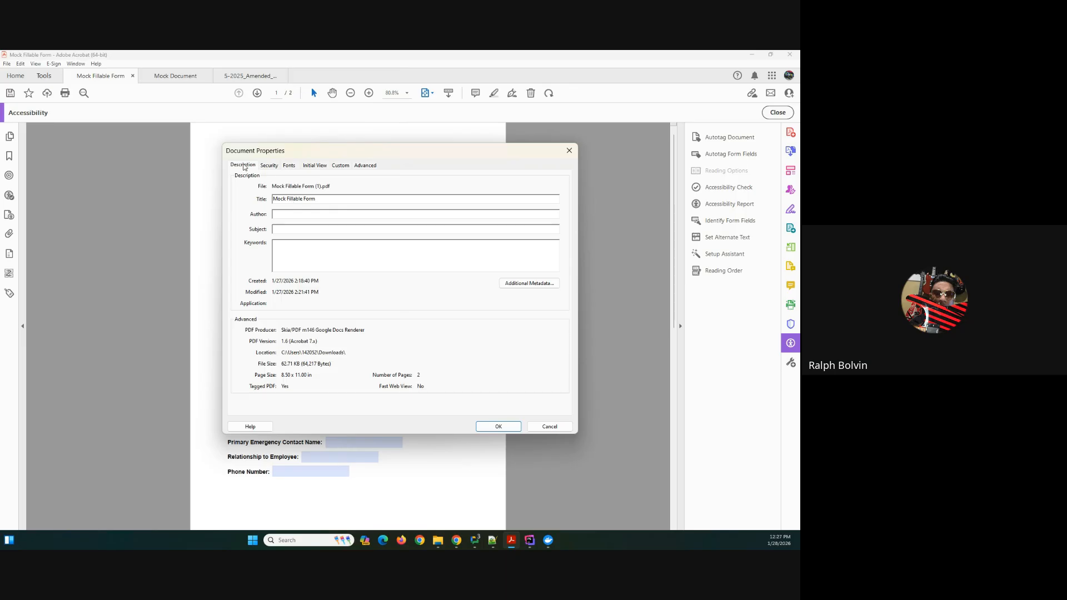
triple_click(281, 201)
click(305, 203)
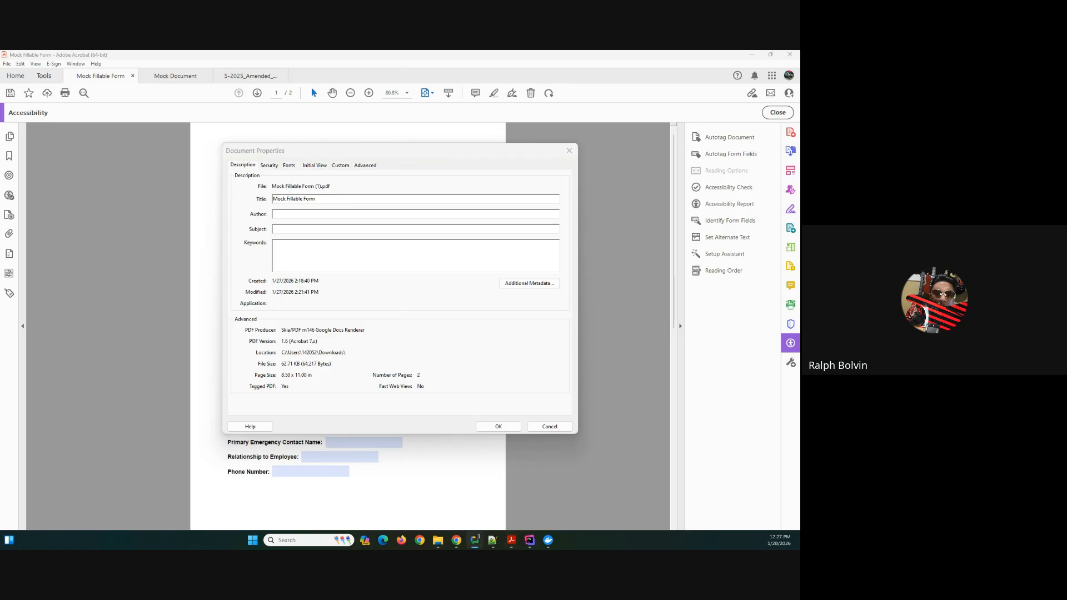
key(alt+Tab)
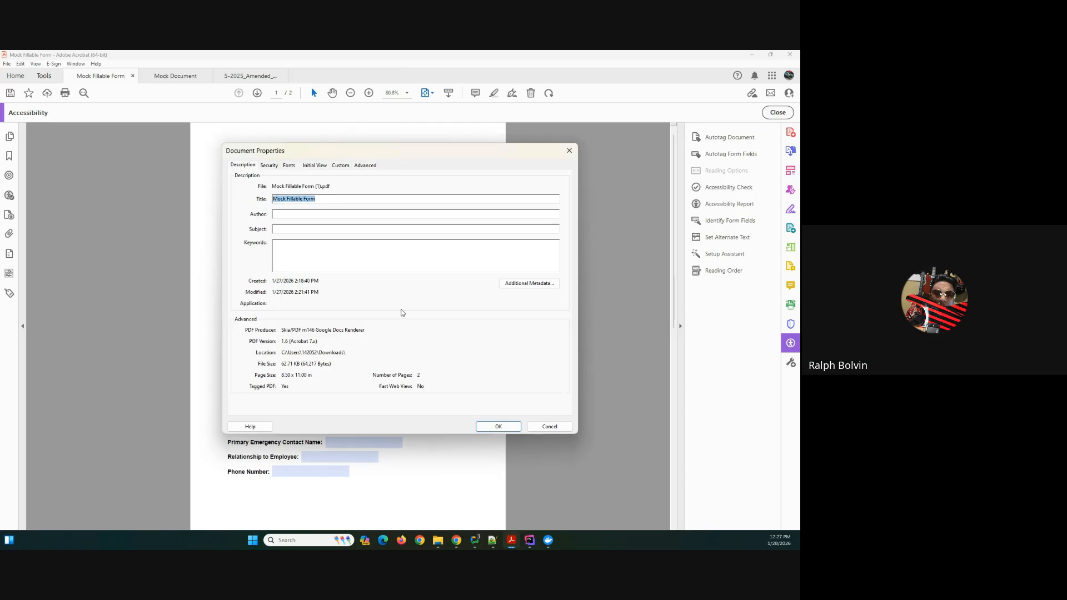
click(295, 202)
click(569, 150)
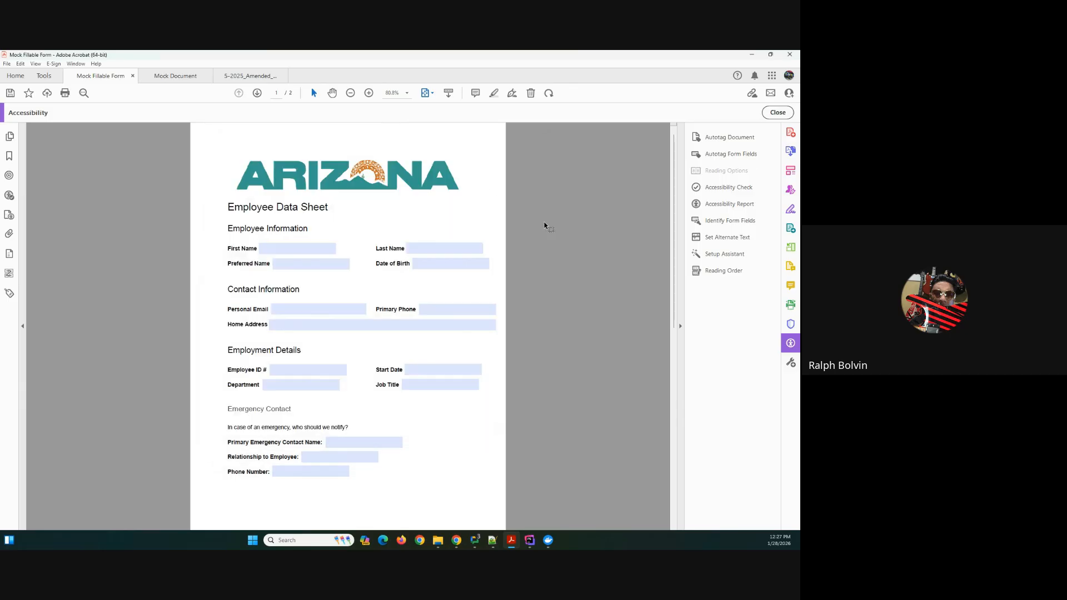
click(7, 64)
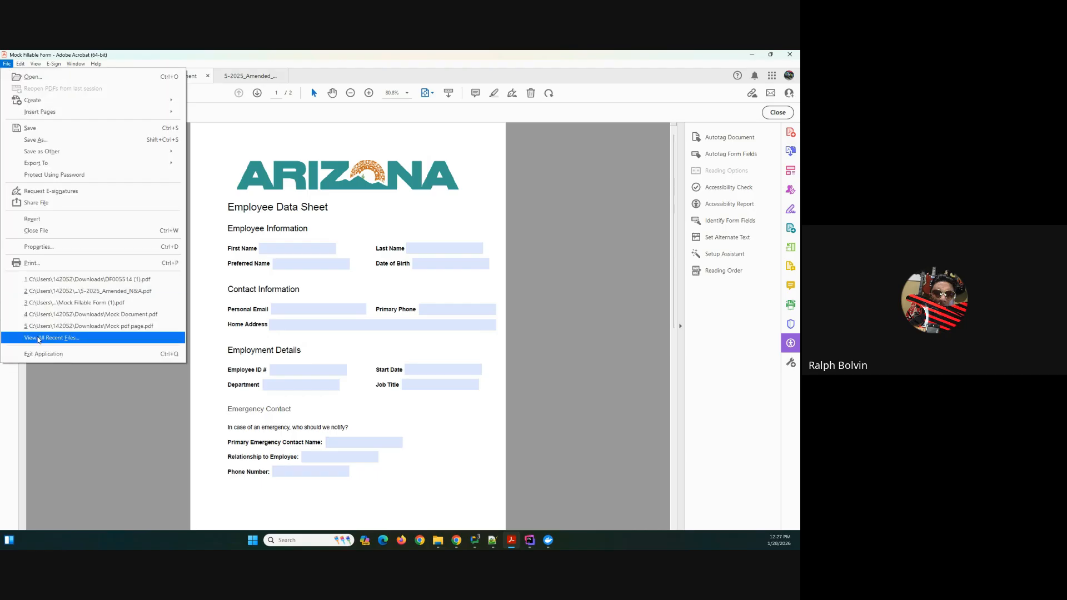
click(49, 248)
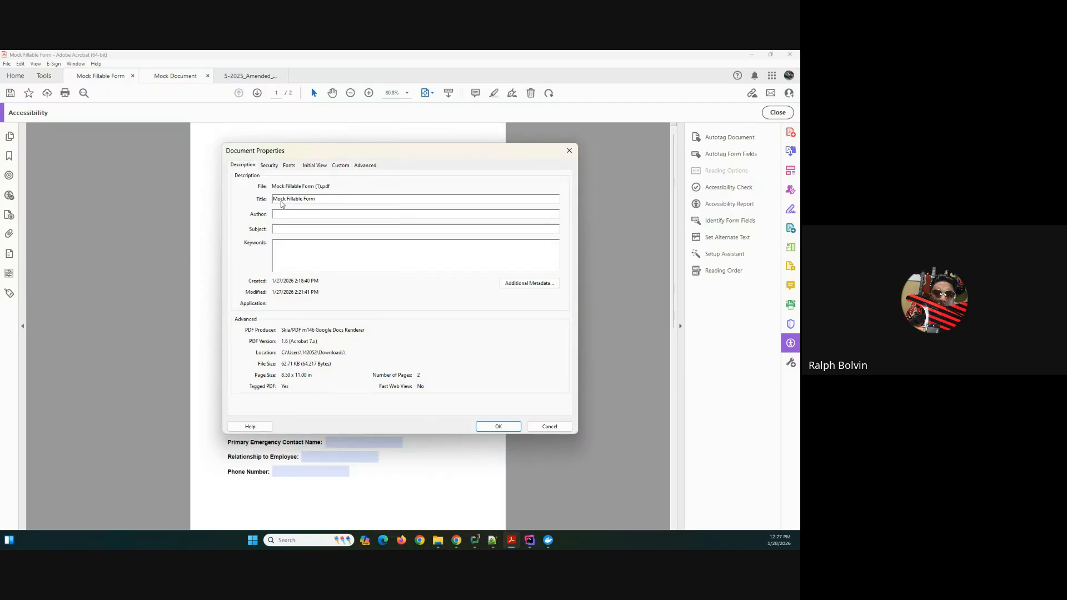
click(360, 167)
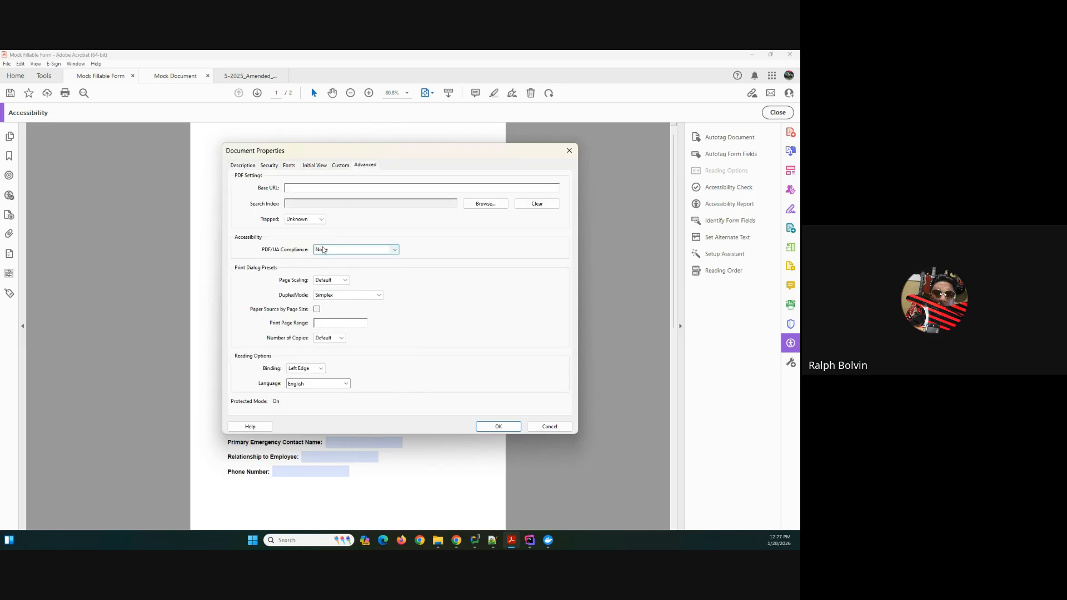
click(324, 251)
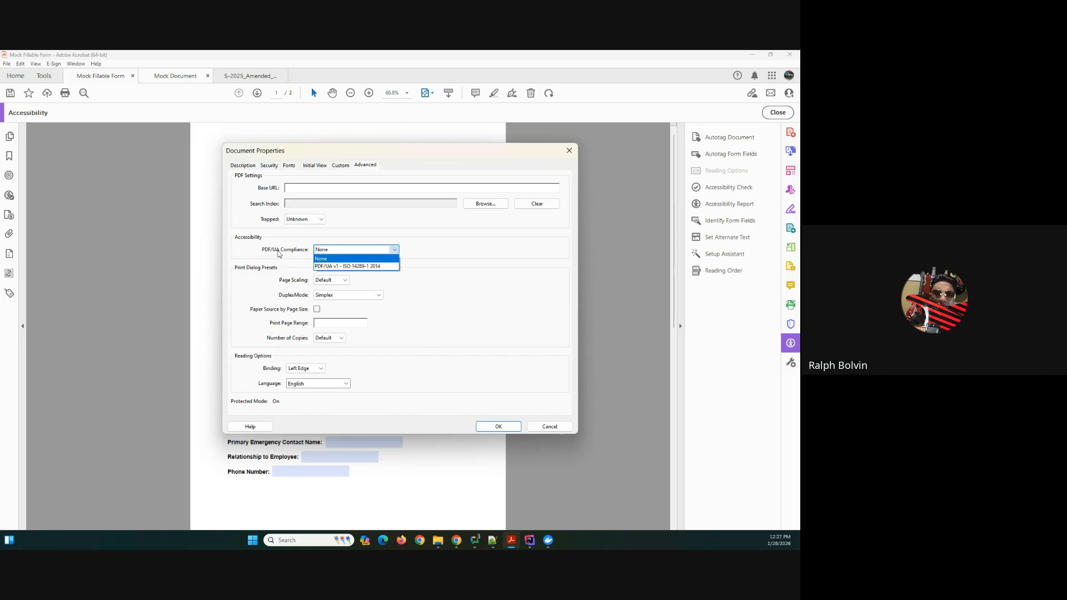
click(328, 266)
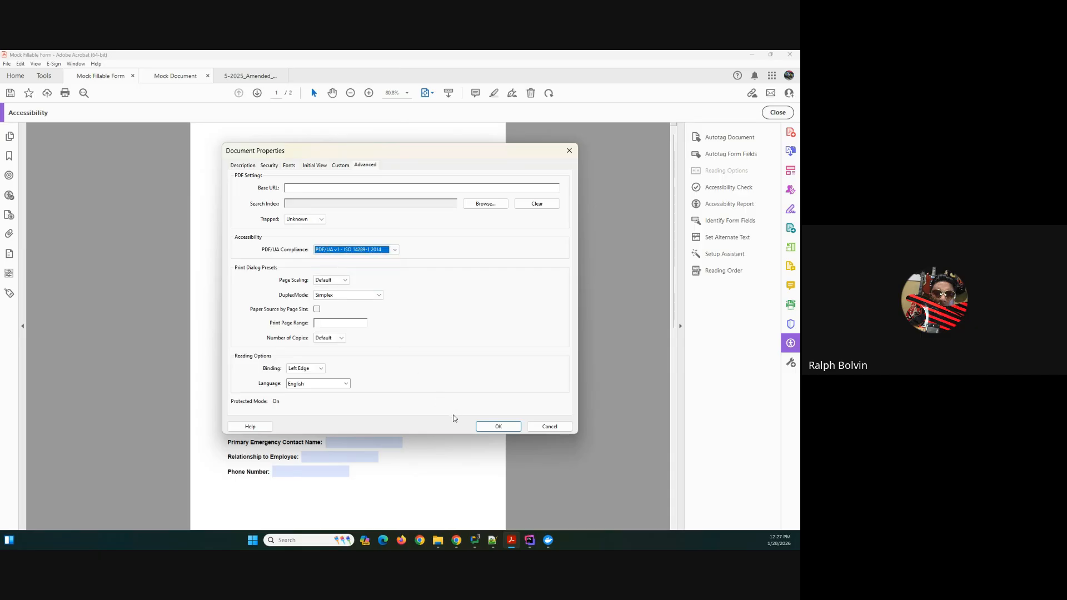
click(482, 428)
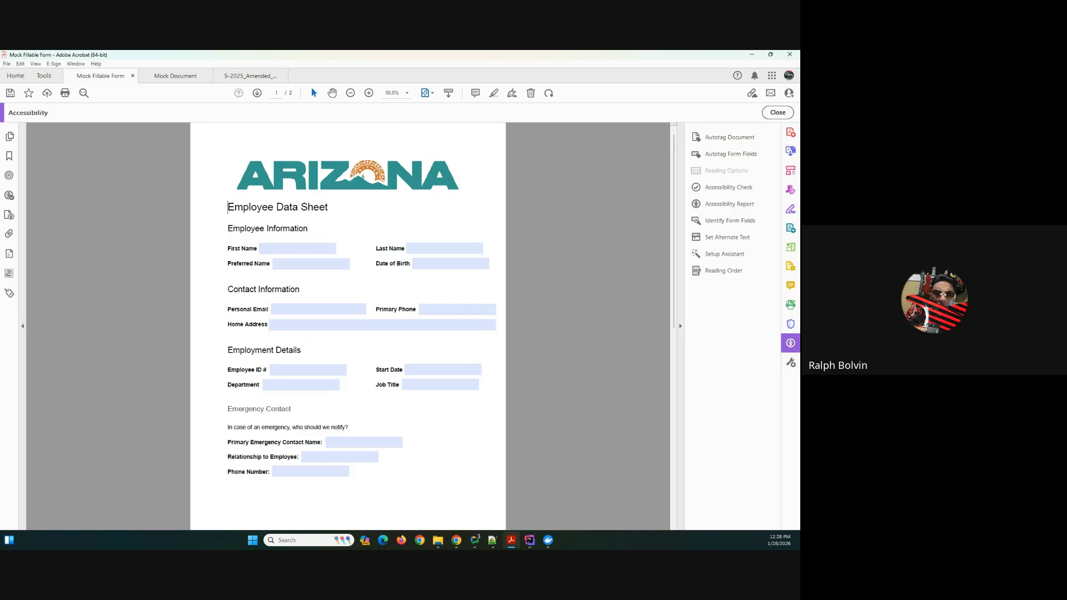
Step: Reopen the accessibility report, check its summary and the Tagged form fields rule, and close it
key(alt+Tab)
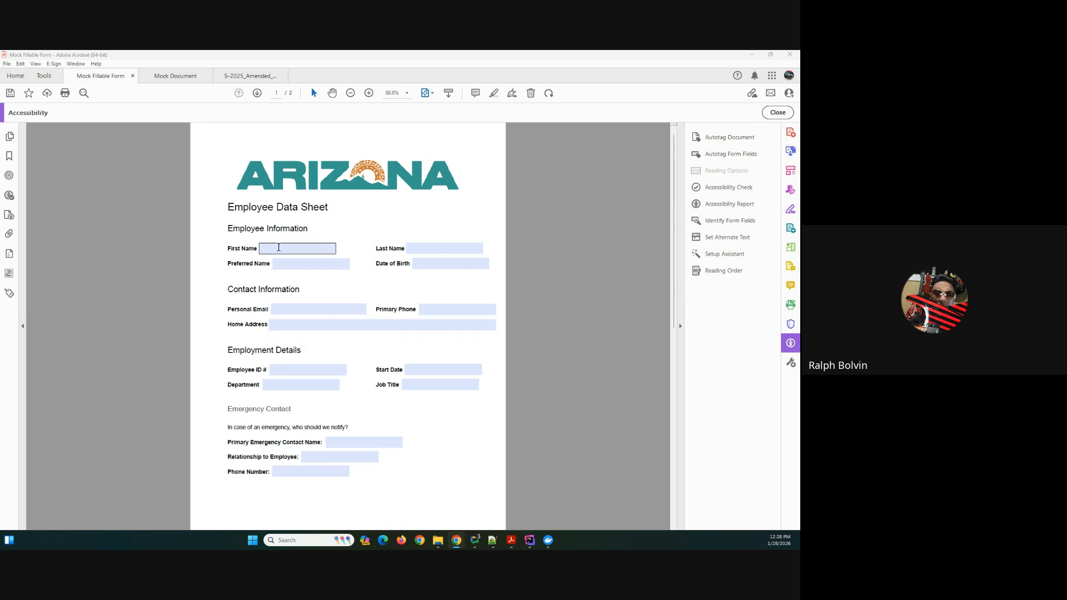
click(728, 204)
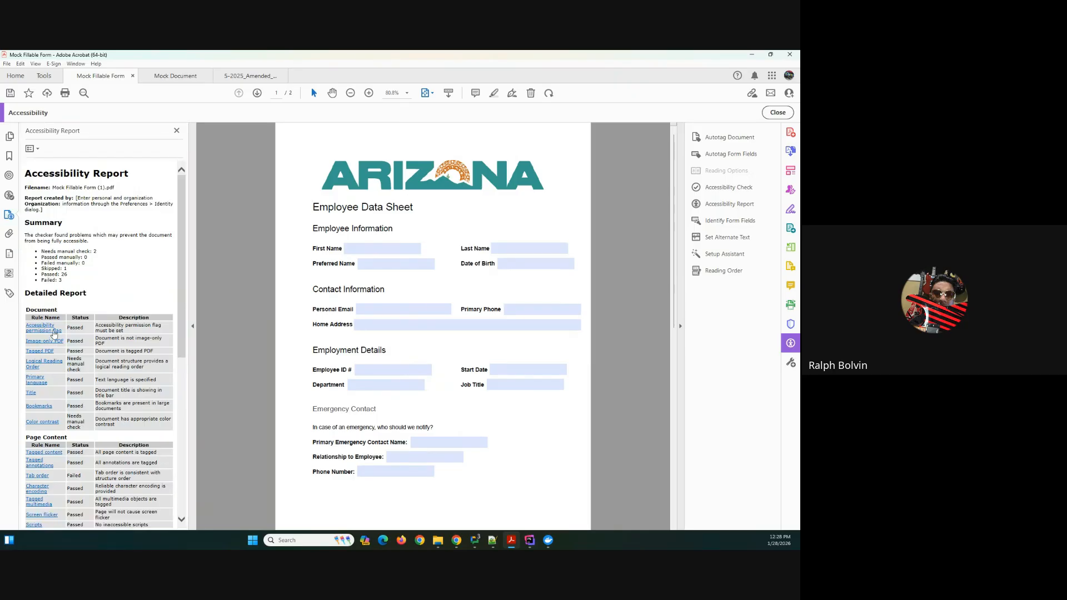
drag(64, 284, 57, 283)
scroll(72, 368, down, 5)
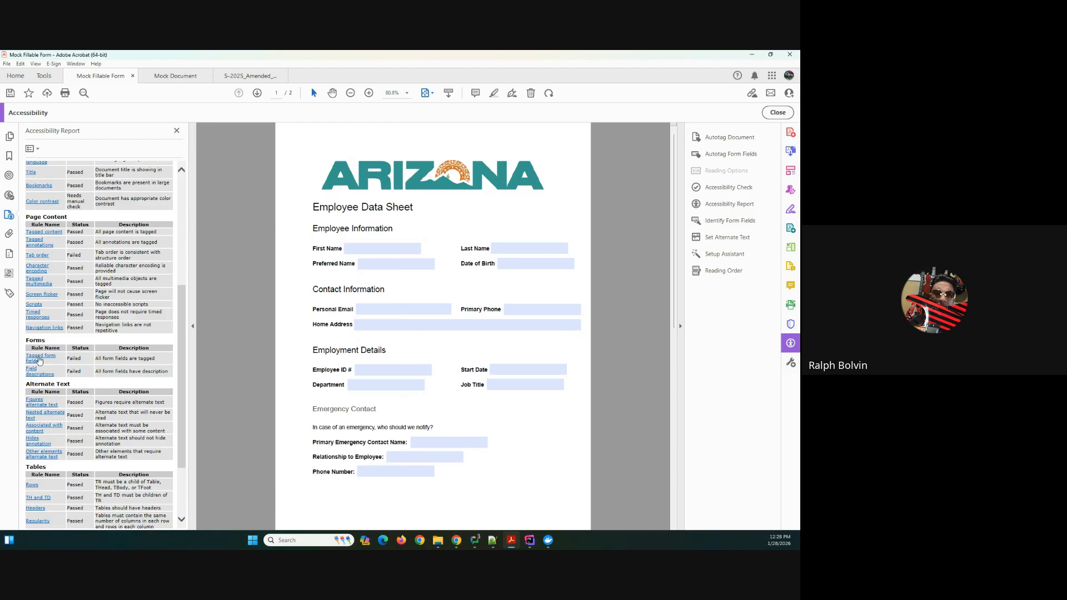
click(177, 130)
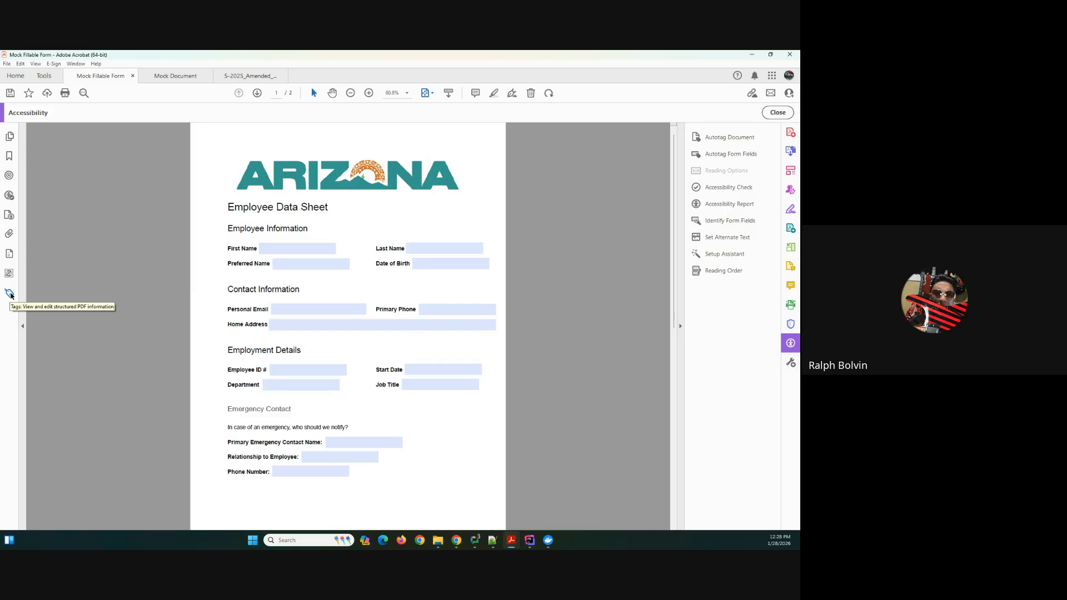
Step: Open the accessibility tags tree and step through its tags from Document to the Option 5 and Option 10 paragraph on page 2
click(9, 294)
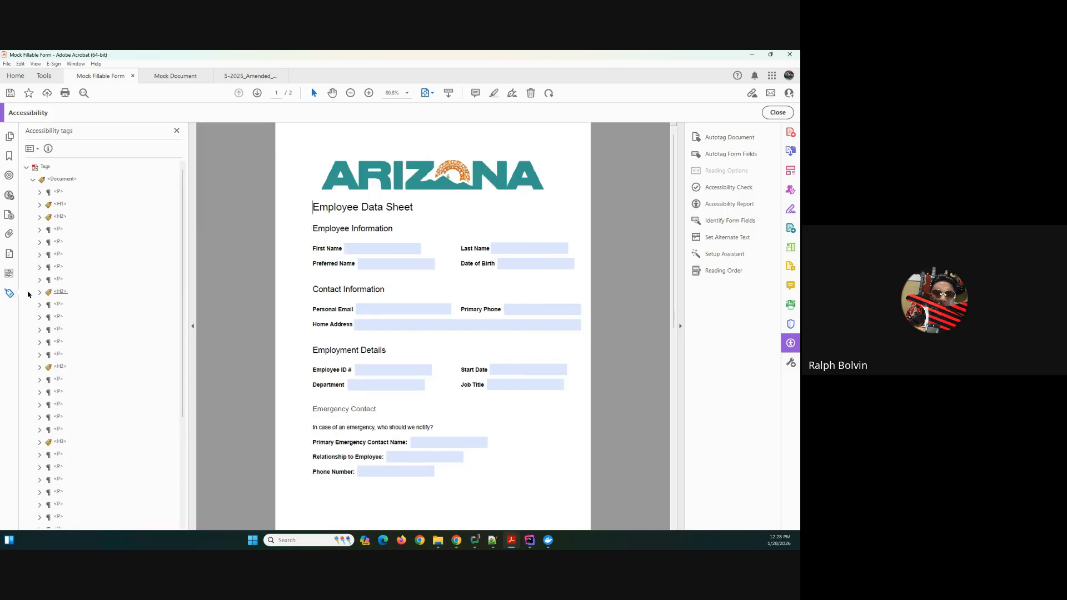
scroll(39, 286, down, 4)
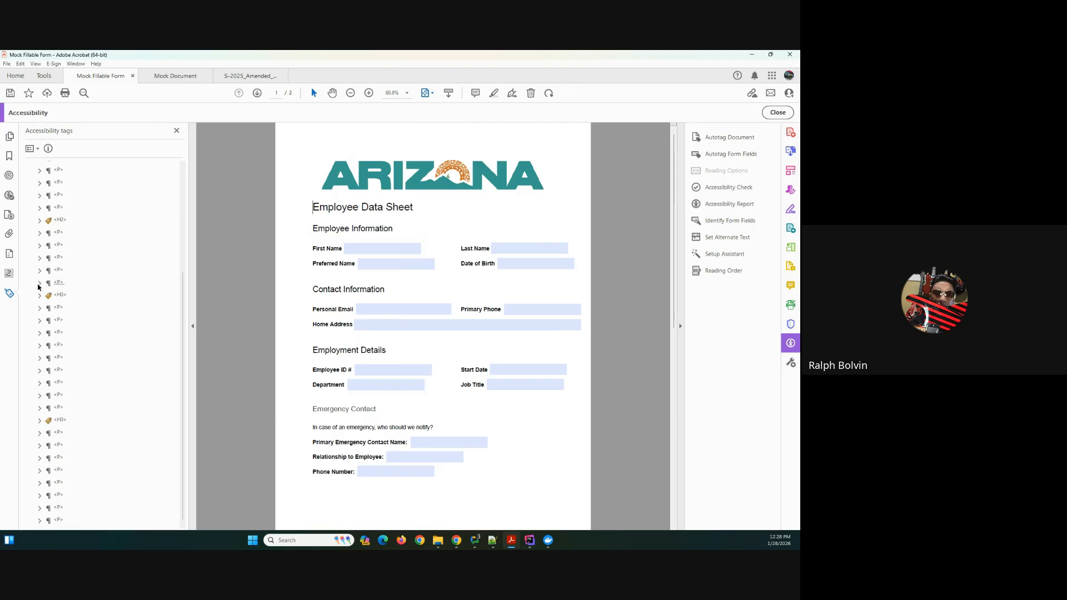
scroll(39, 287, up, 4)
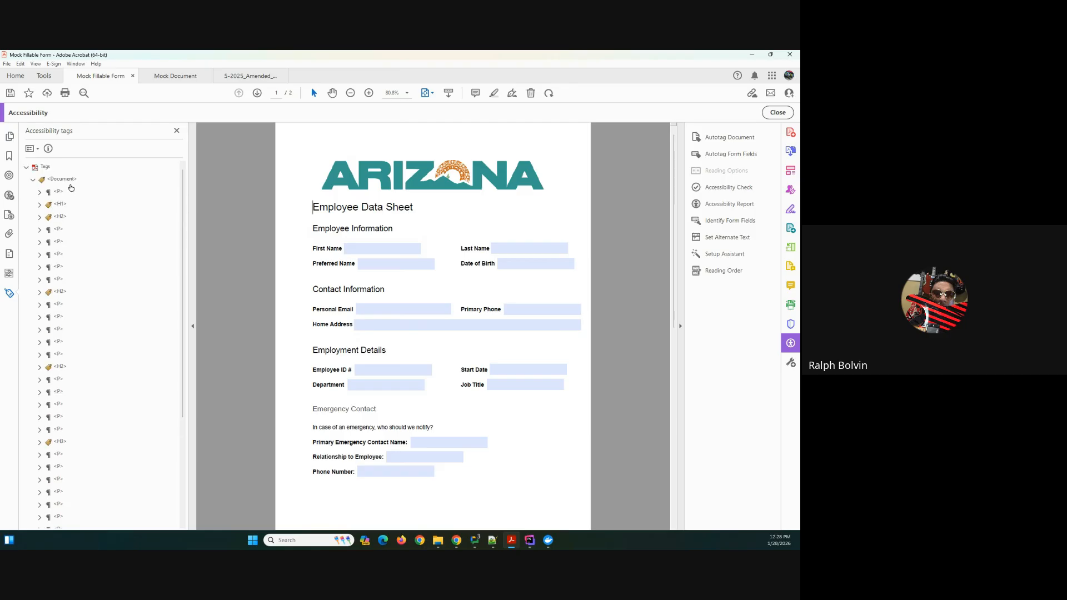
click(69, 181)
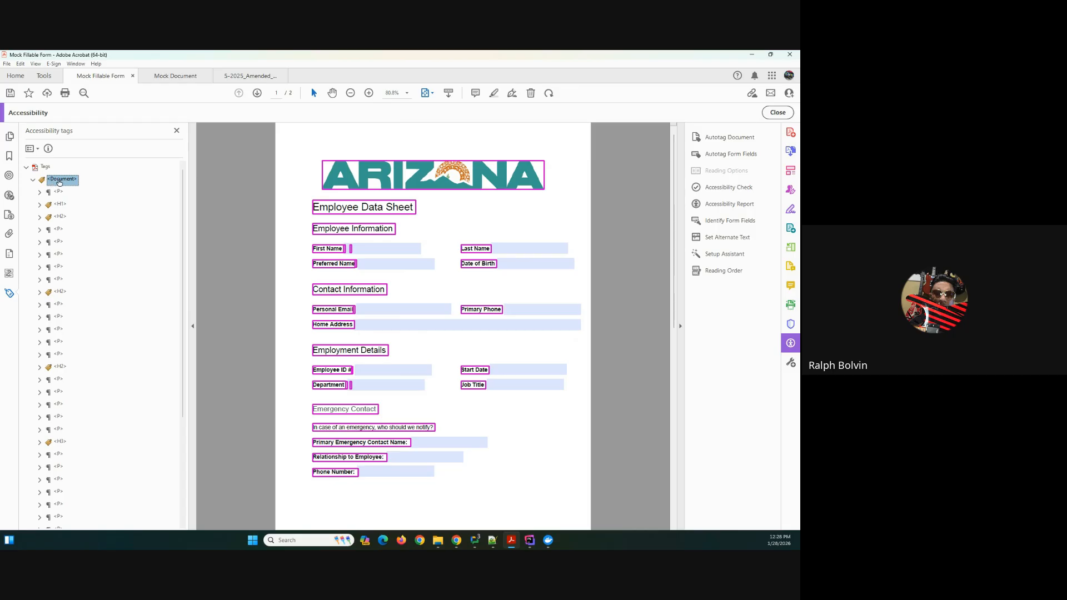
click(57, 193)
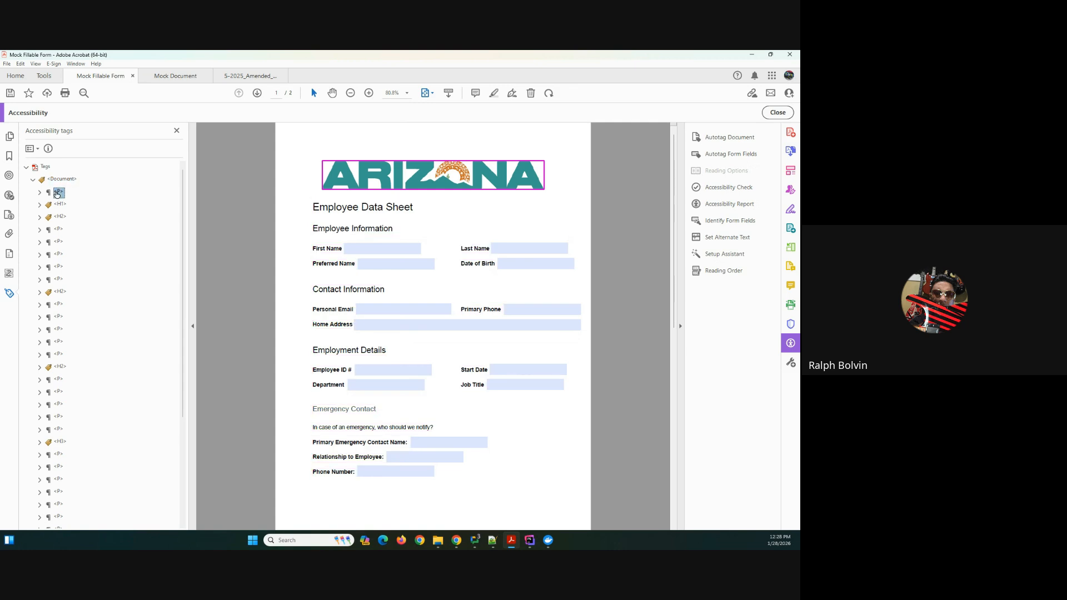
key(Down)
key(Down)
key(Down)
key(Down)
key(Down)
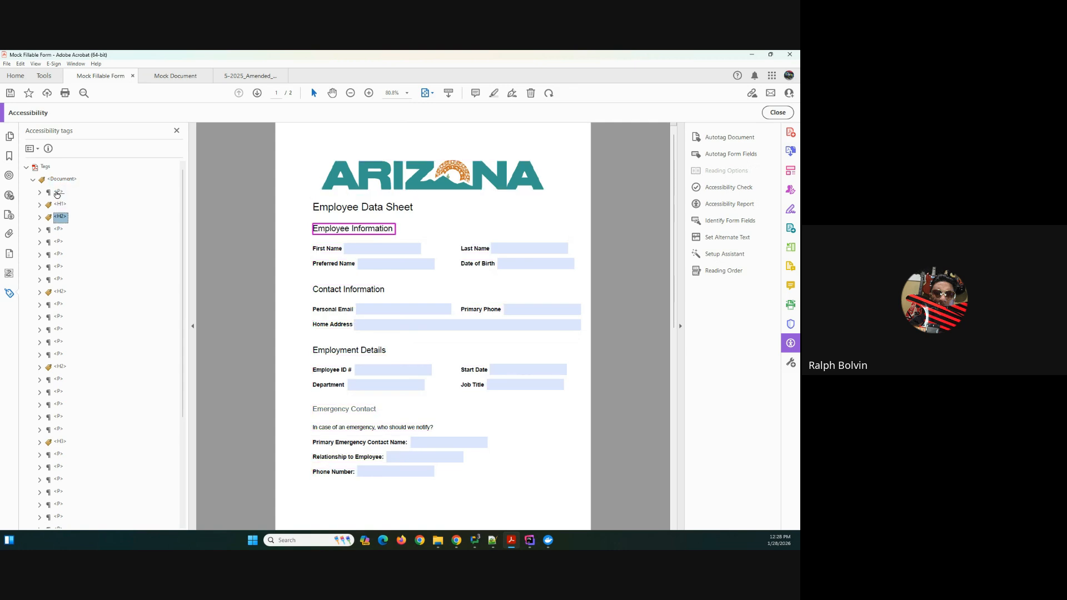
key(Down)
key(Down)
key(Down)
key(Down)
key(Down)
key(Down)
key(Down)
key(Down)
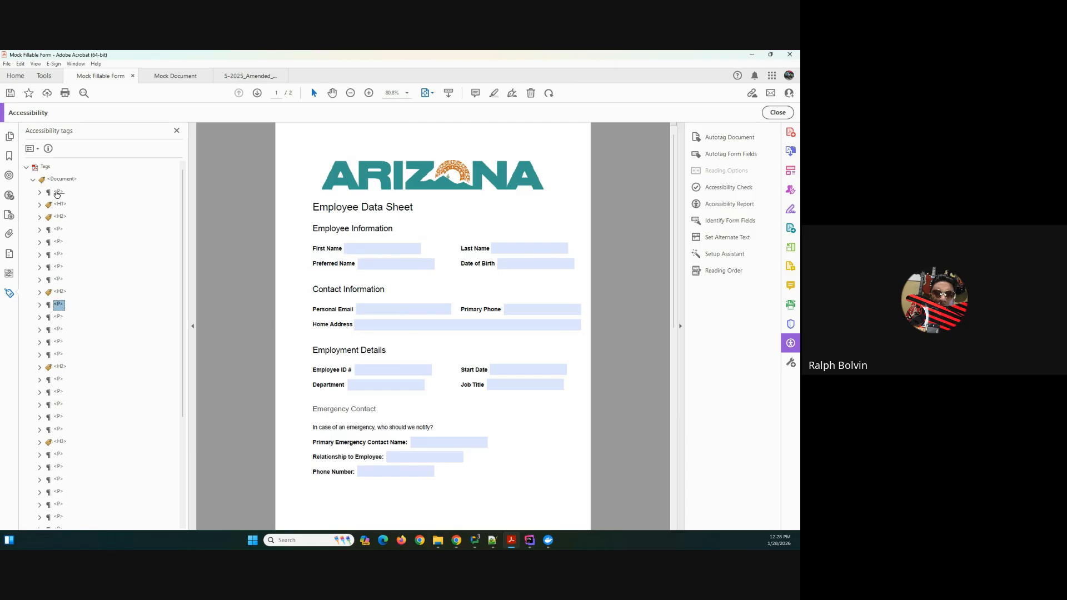
key(Down)
key(Down)
key(Down)
key(Down)
key(Down)
key(Down)
key(Down)
key(Down)
key(Down)
key(Down)
key(Down)
key(Down)
key(Down)
key(Down)
key(Down)
key(Down)
key(Down)
key(Down)
key(Down)
key(Down)
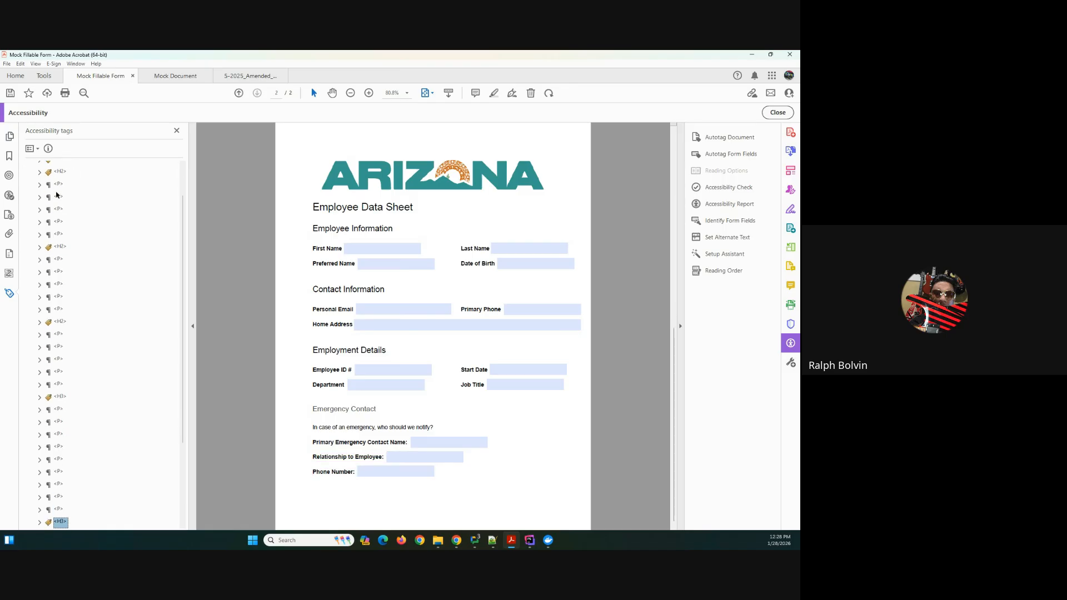
key(Down)
key(Down)
key(Down)
key(Down)
key(Down)
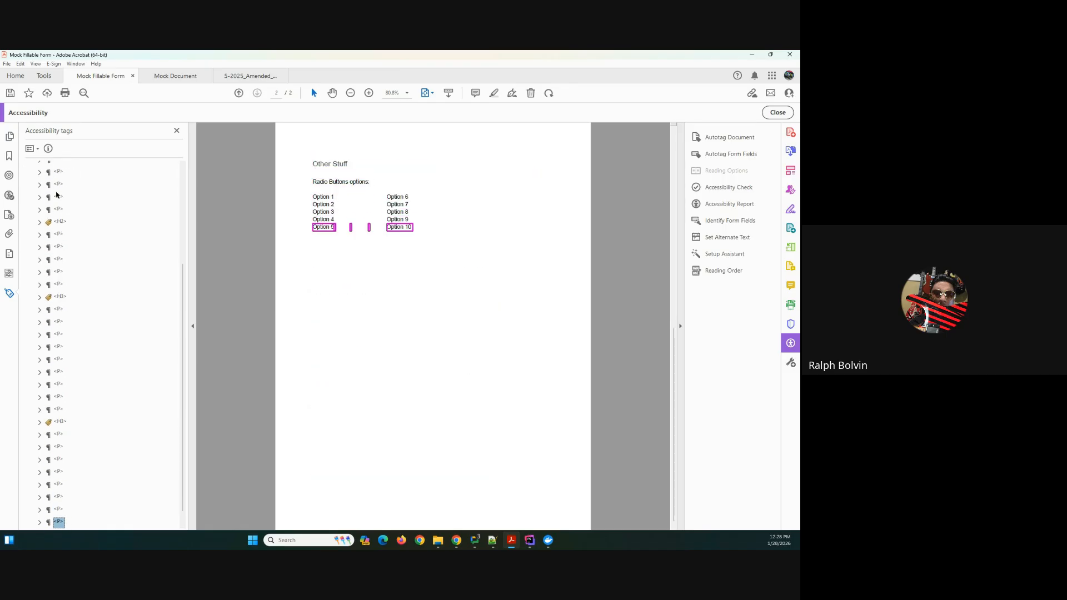
Step: Step back up through the accessibility tags and return to the root Tags entry
key(Up)
key(Up)
key(Up)
key(Up)
key(Up)
key(Up)
key(Up)
key(Up)
key(Up)
key(Up)
key(Up)
key(Up)
key(Up)
key(Up)
key(Up)
key(Up)
key(Up)
key(Up)
key(Up)
key(Up)
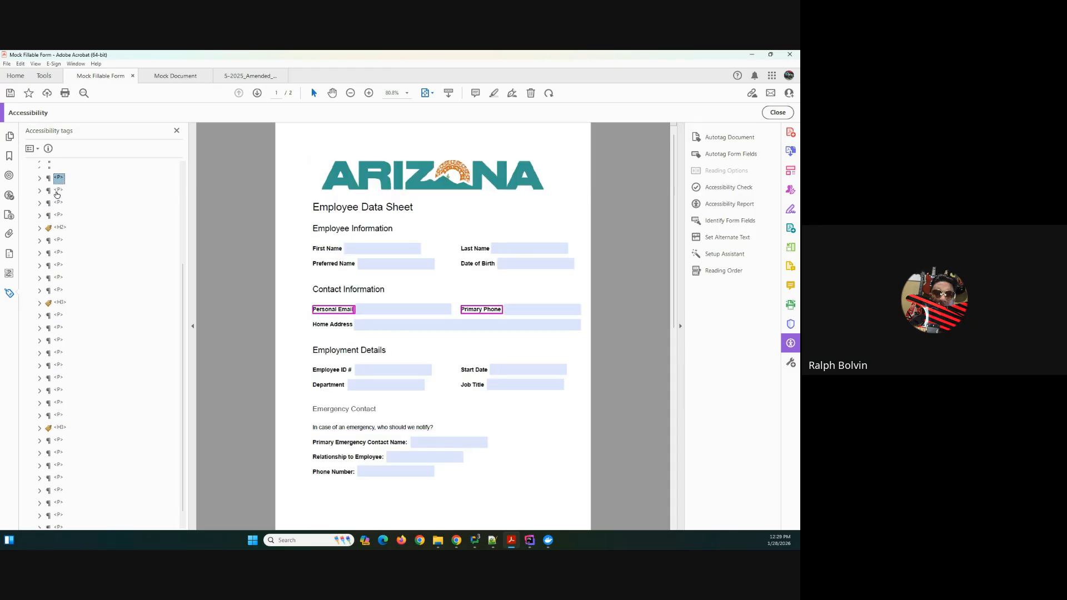
key(Home)
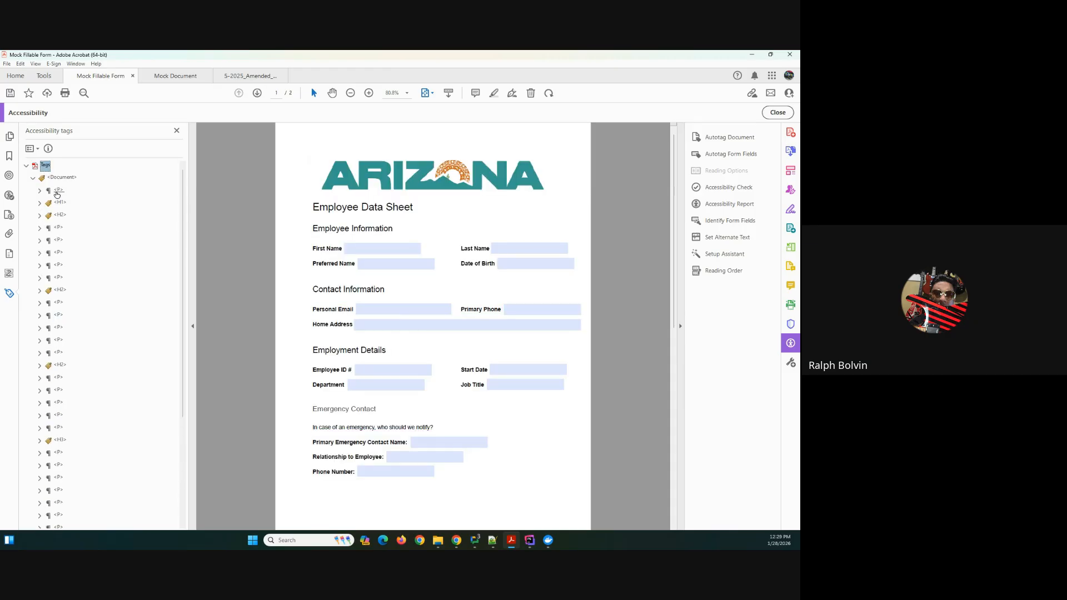
Step: Expand the H1 tag and the first H2 tag in the tags tree and locate the Employee Data Sheet and Employee Information text
scroll(74, 292, down, 4)
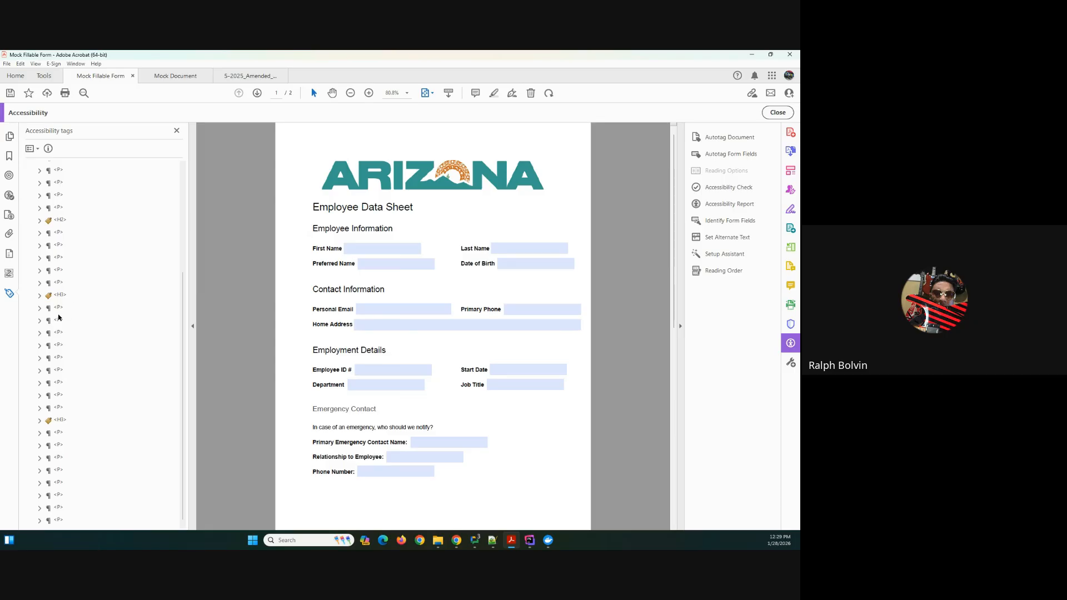
click(60, 311)
scroll(61, 314, up, 4)
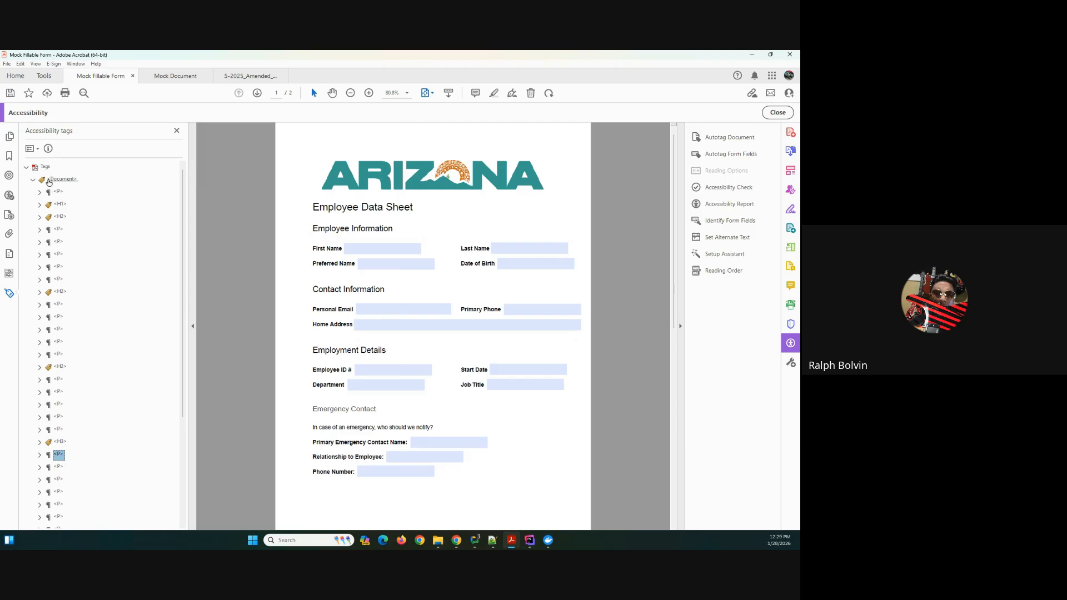
click(40, 205)
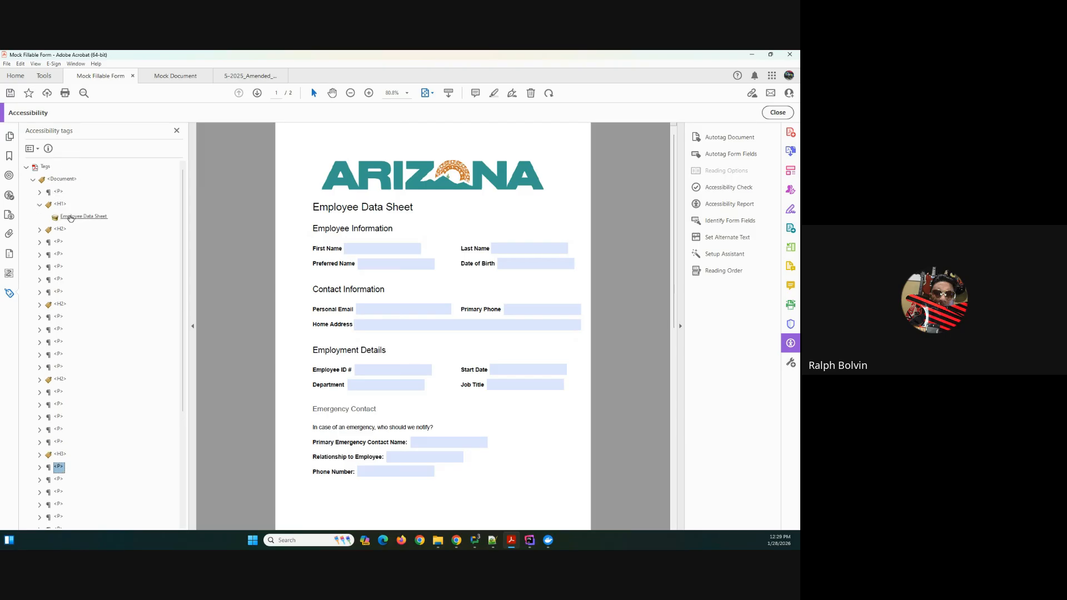
click(71, 217)
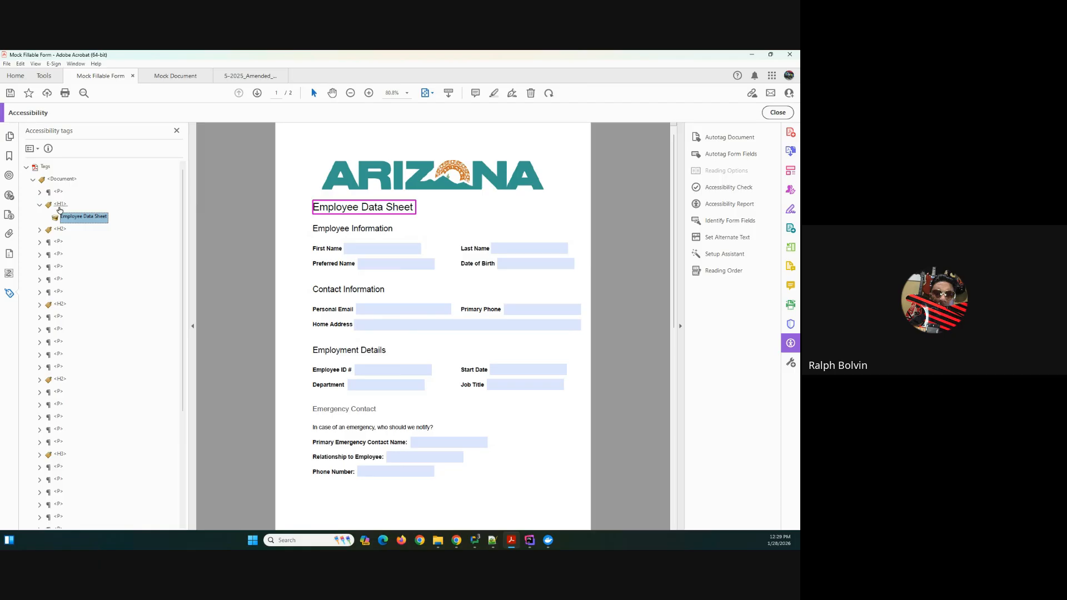
click(40, 230)
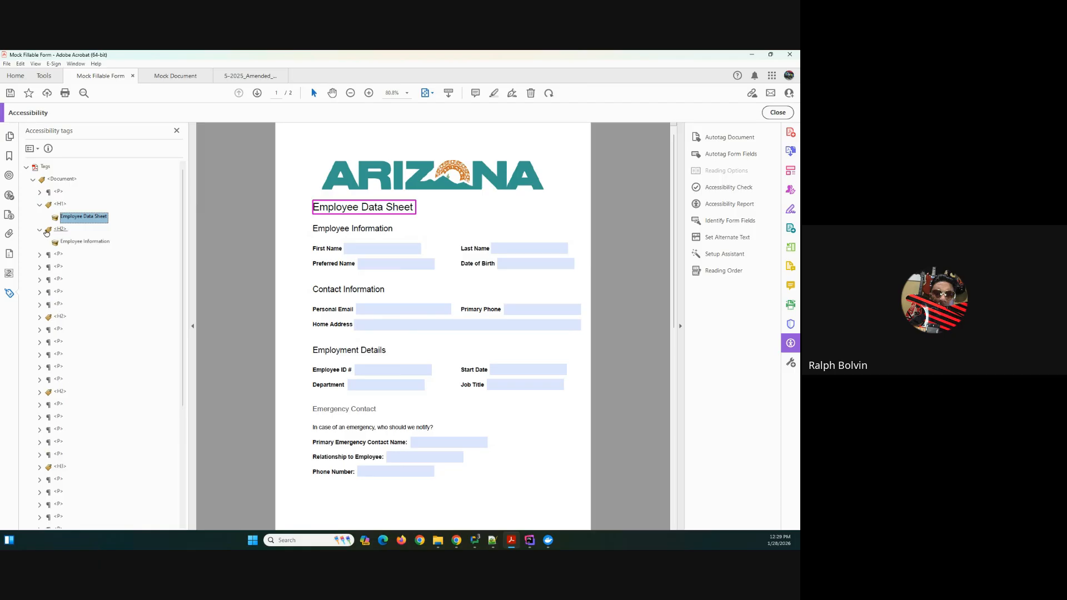
click(72, 242)
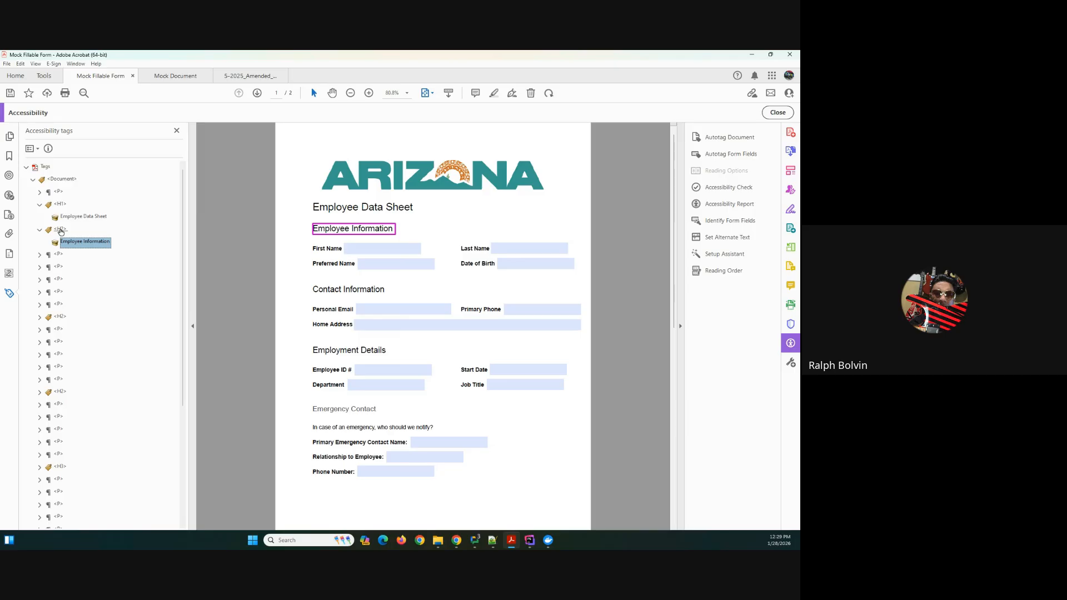
Step: Retype the structure tag of the Employee Information heading as h2
click(61, 230)
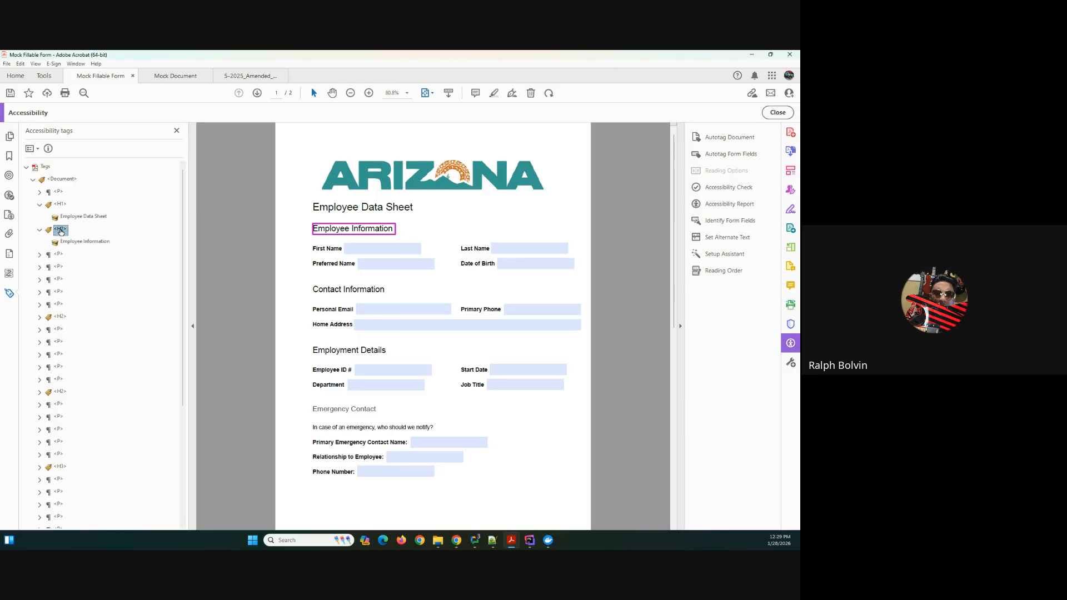
click(61, 230)
key(BackSpace)
text(3)
key(BackSpace)
text(H)
key(Return)
Step: Change the structure tags of the Contact Information and Employment Details headings to H3
click(62, 317)
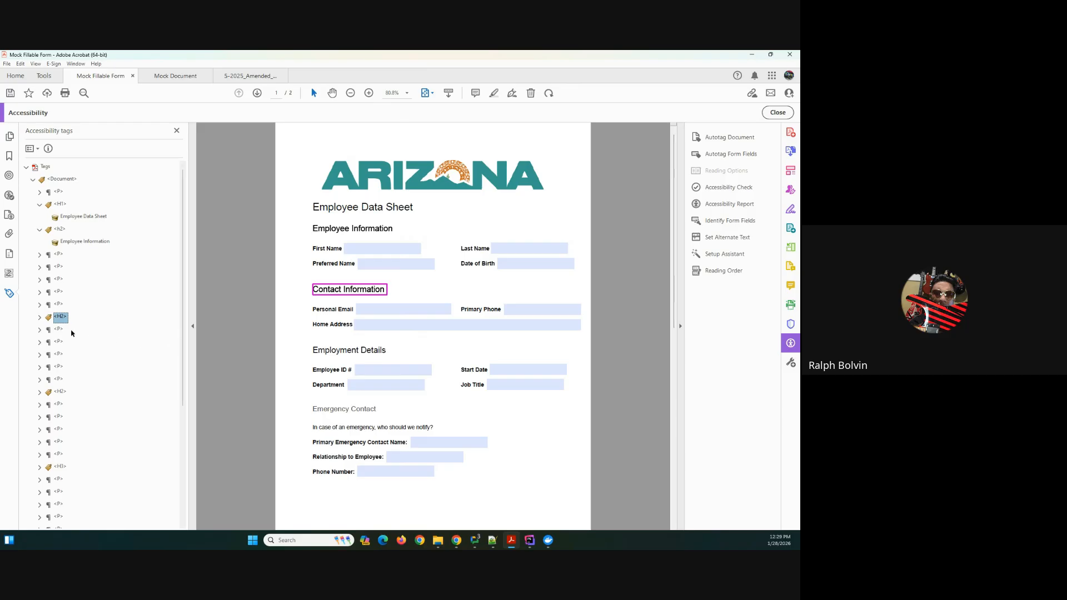
click(63, 317)
click(60, 393)
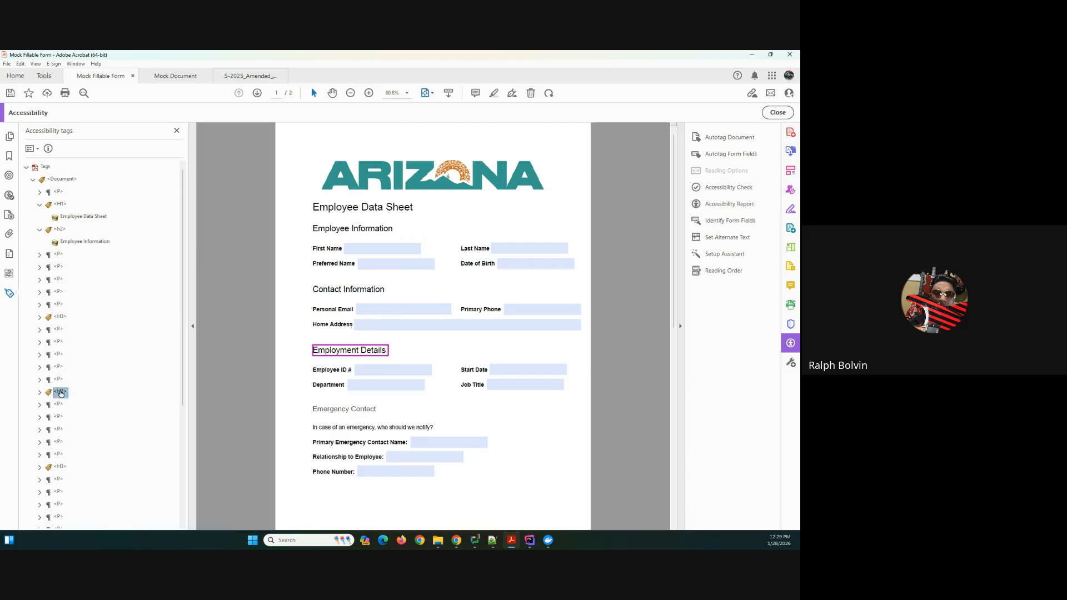
click(60, 392)
drag(61, 392, 67, 393)
text(3)
click(149, 359)
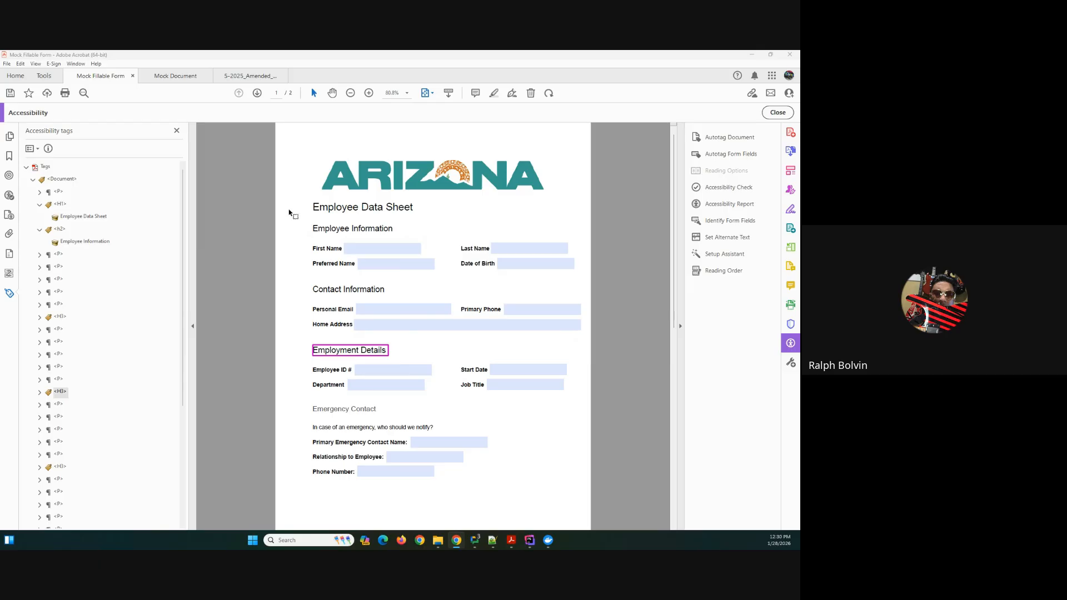
Step: Switch to the Mock Document PDF and look through its pages from first to last
click(164, 79)
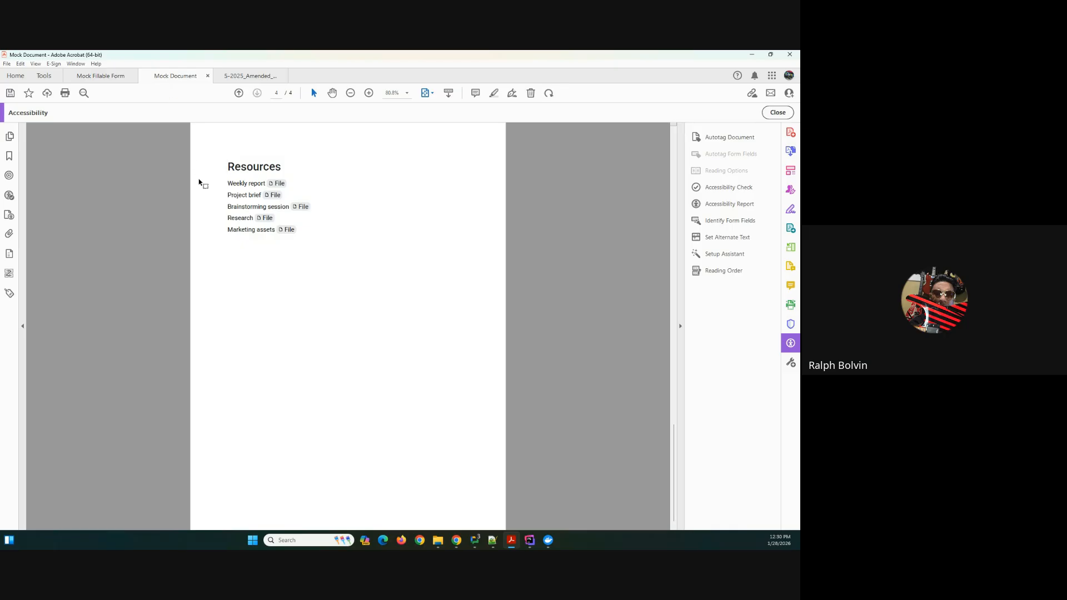
scroll(200, 182, up, 5)
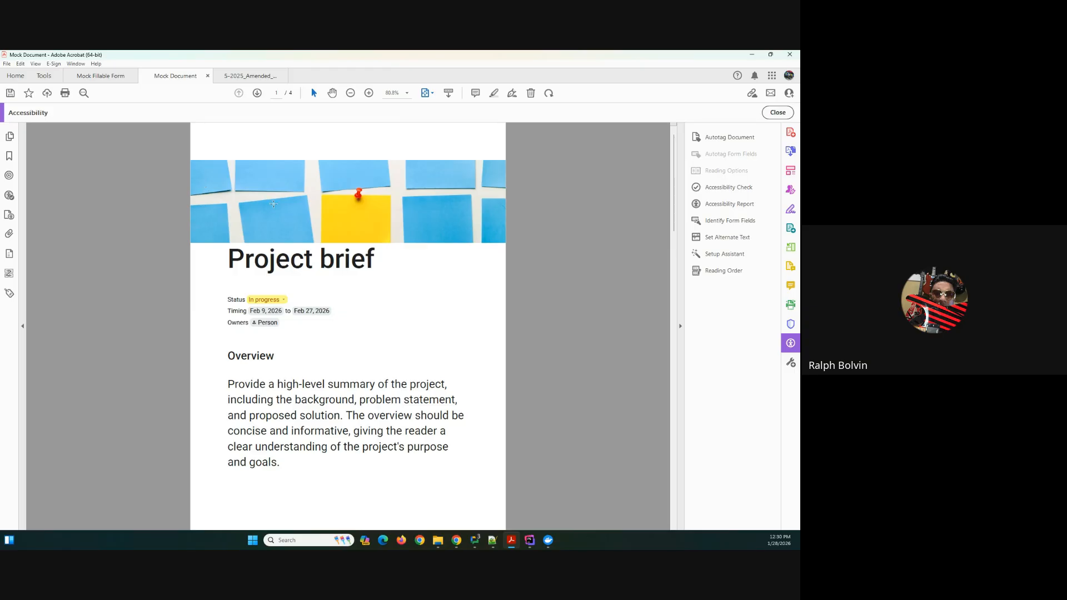
mouse_move(273, 203)
scroll(273, 204, down, 20)
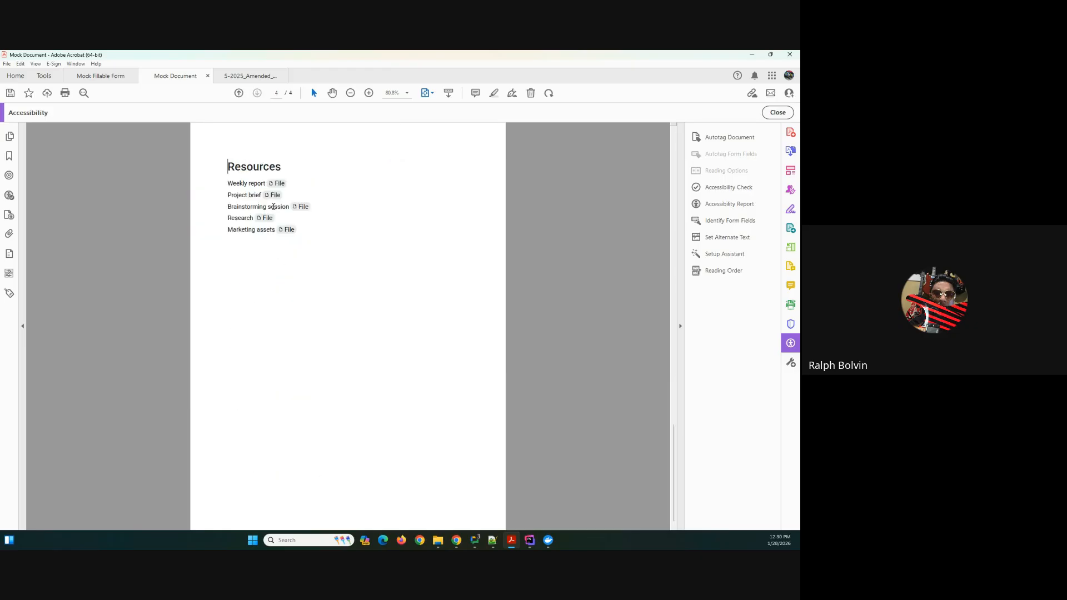
scroll(259, 212, up, 20)
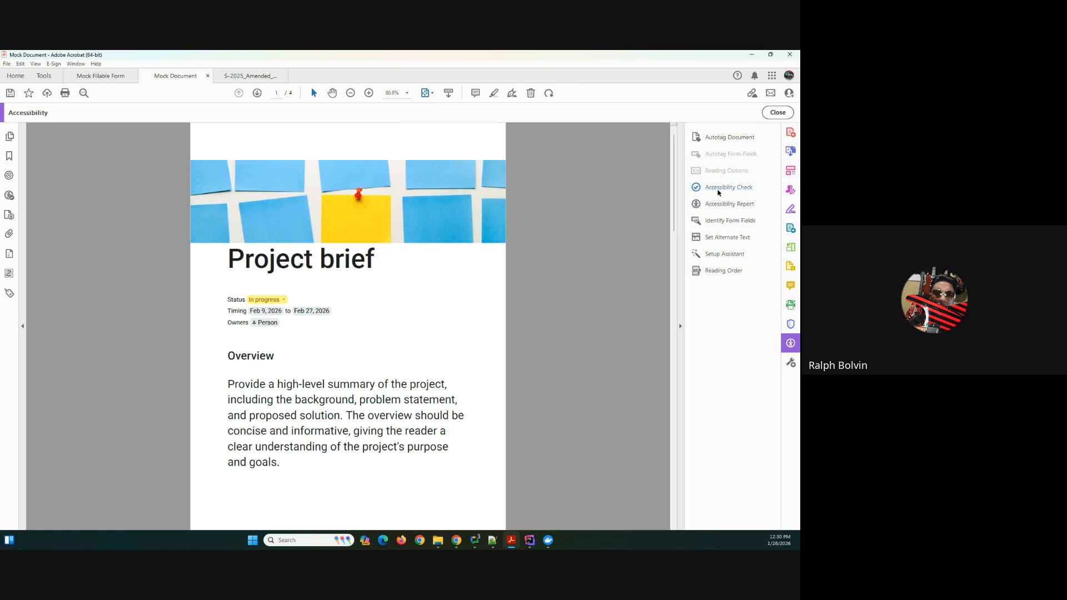
click(718, 189)
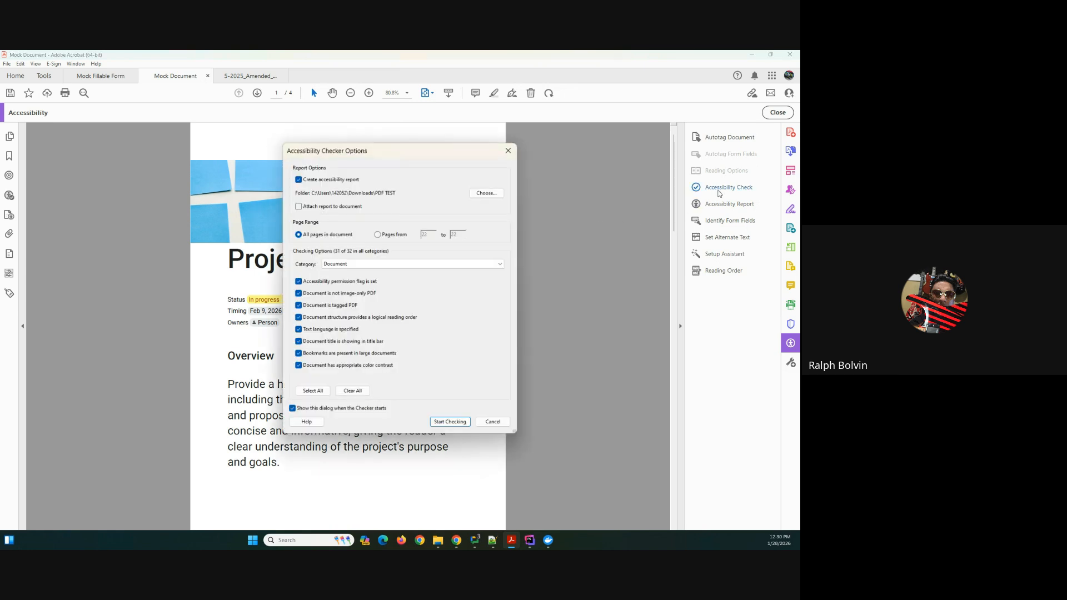
click(507, 151)
click(7, 63)
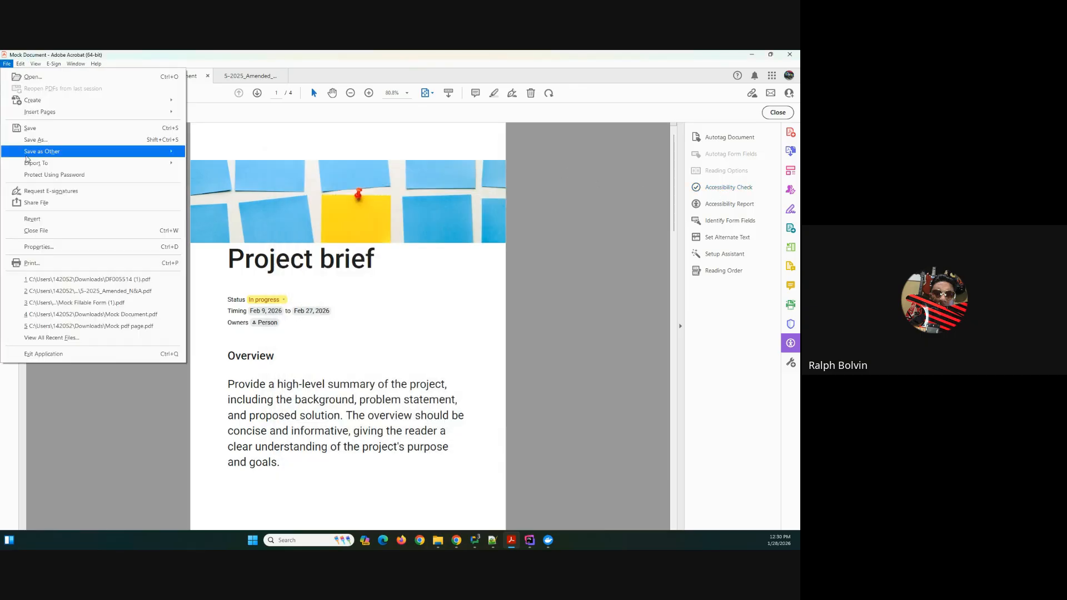
click(49, 246)
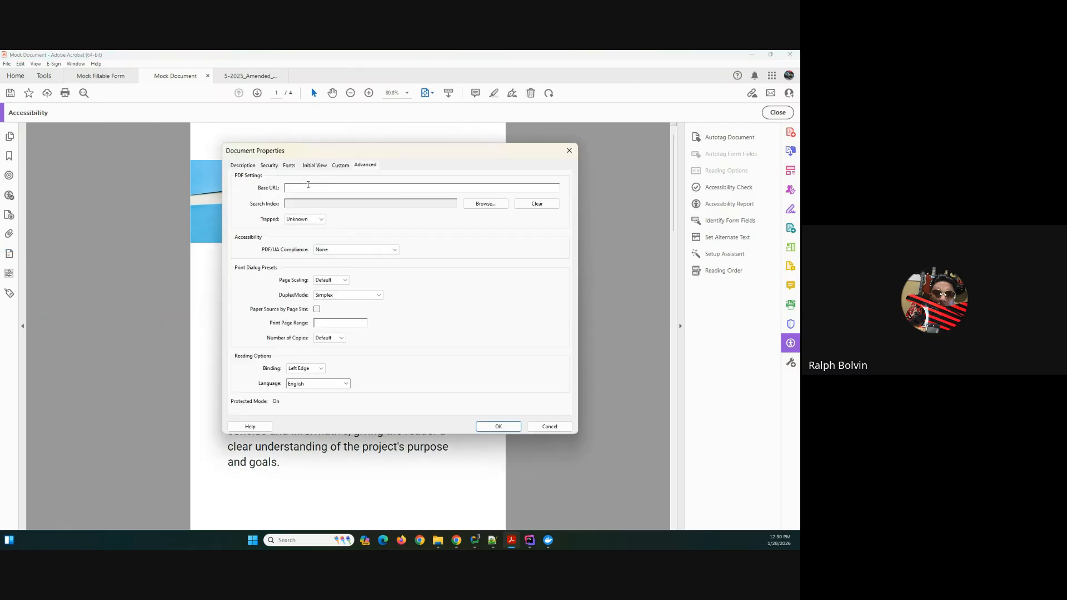
click(240, 167)
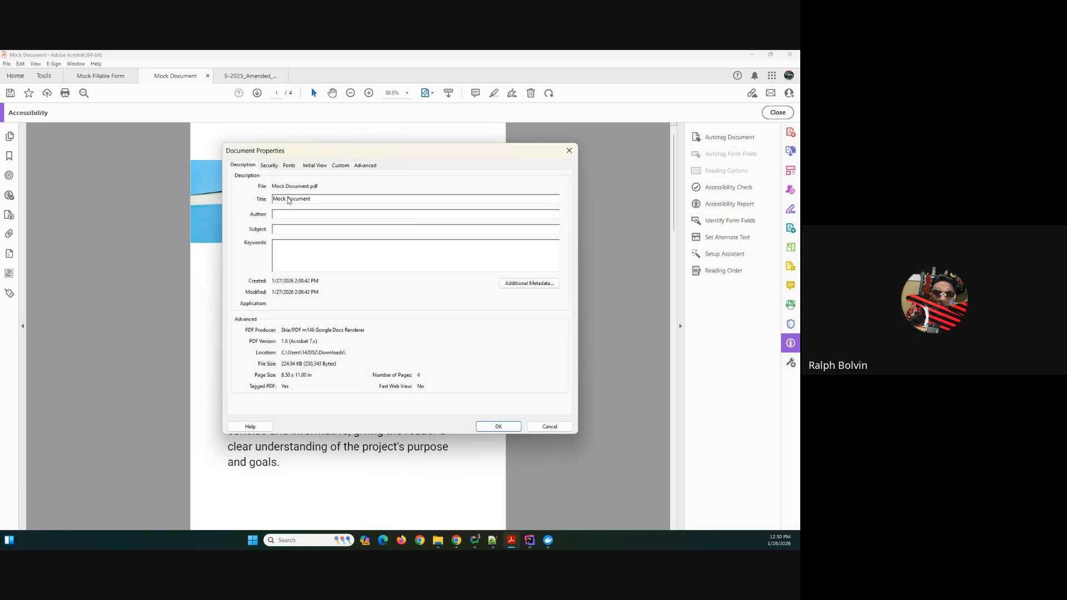
click(362, 165)
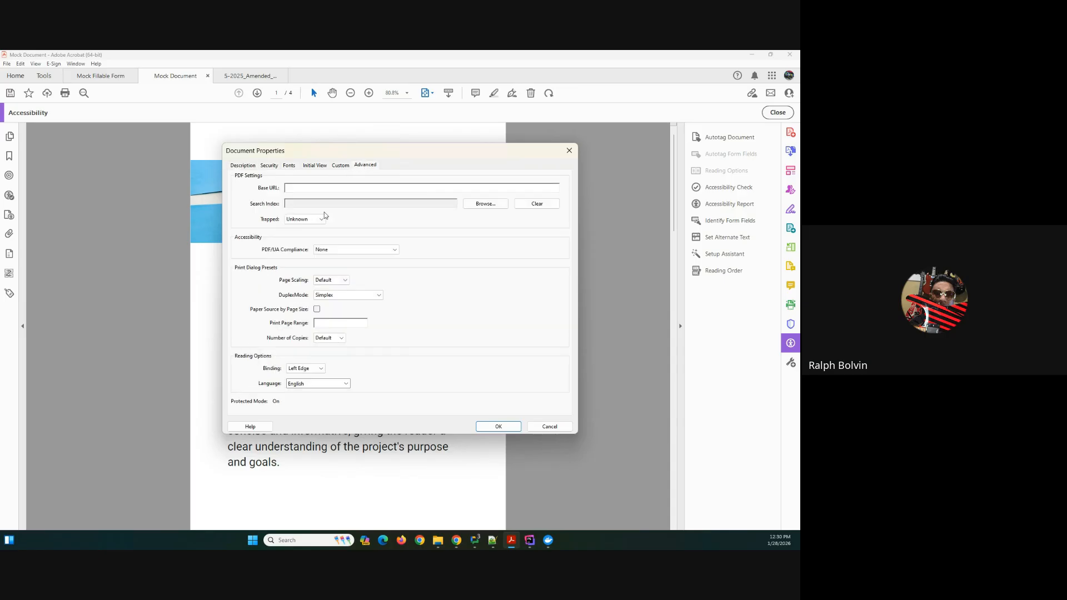
click(327, 248)
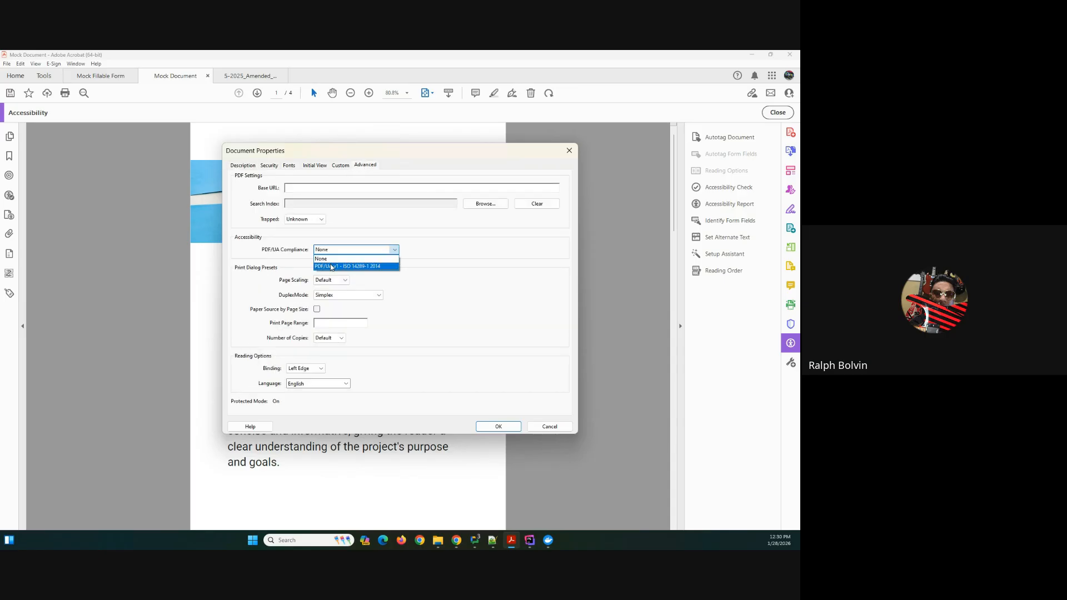
click(333, 265)
click(498, 426)
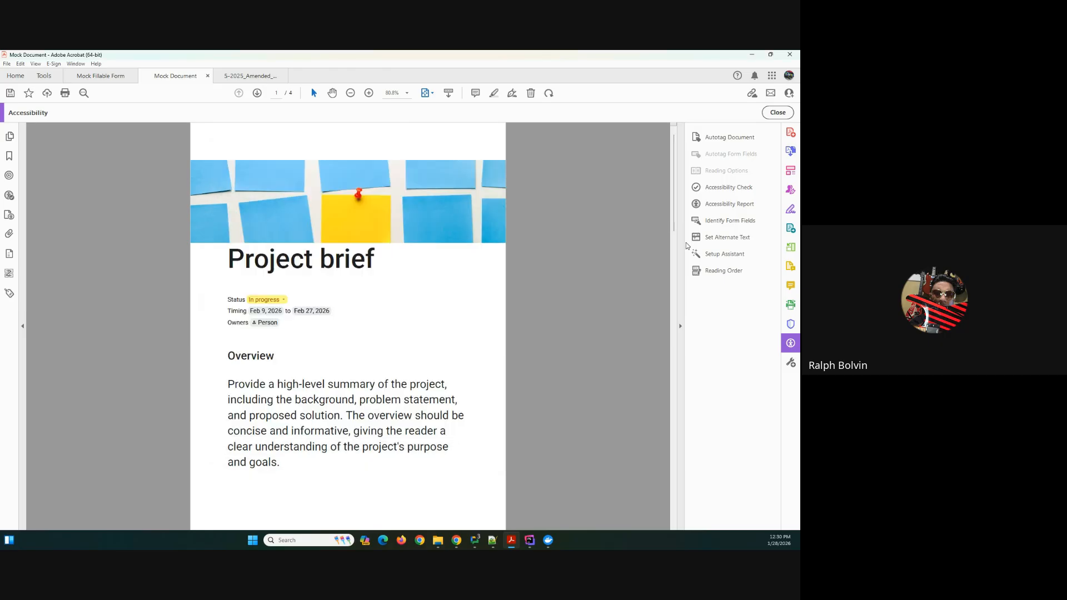
Step: Run the accessibility check on all pages and inspect Element 1 and Element 2 under the Appropriate nesting rule for headings
click(719, 189)
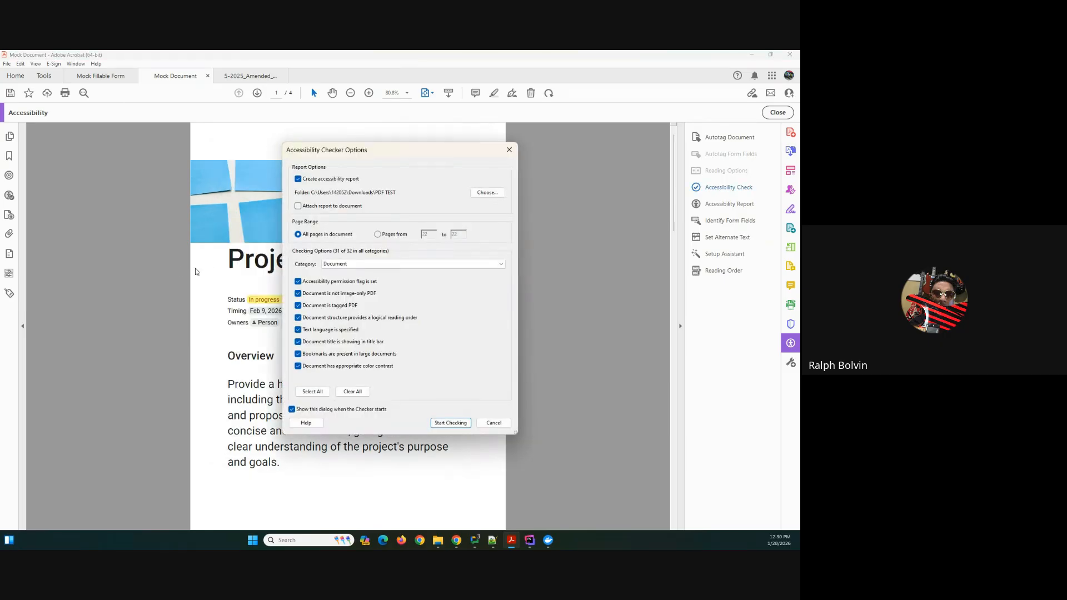
click(461, 422)
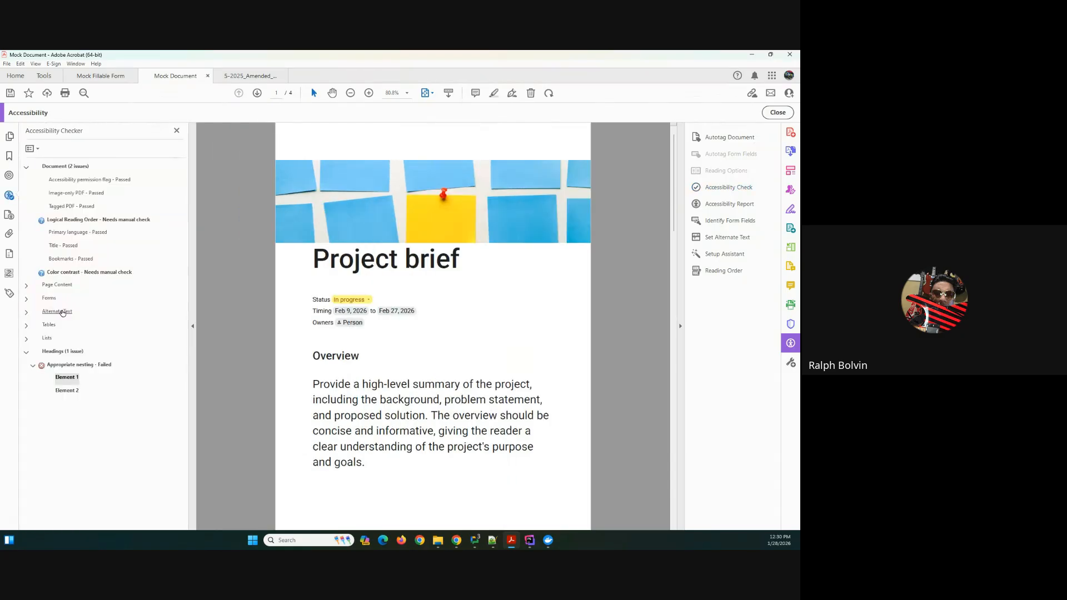
click(71, 366)
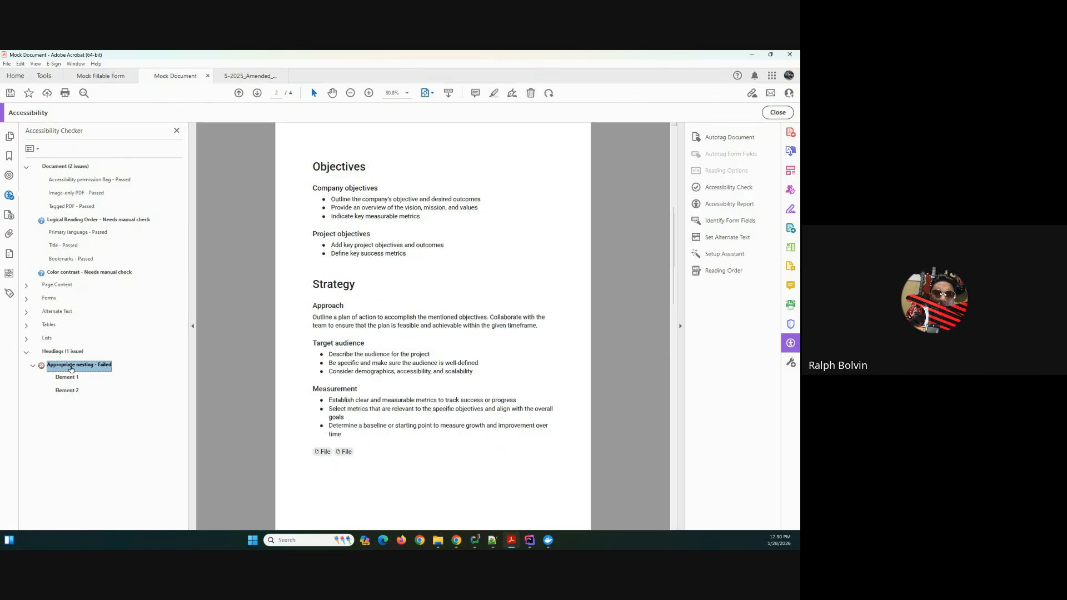
click(68, 377)
click(63, 391)
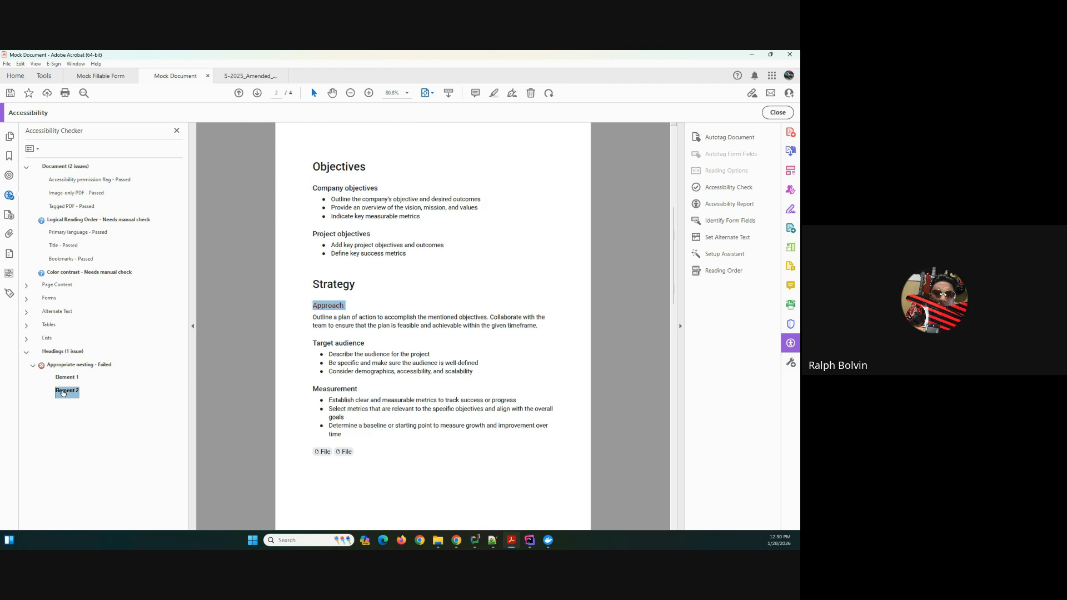
click(65, 379)
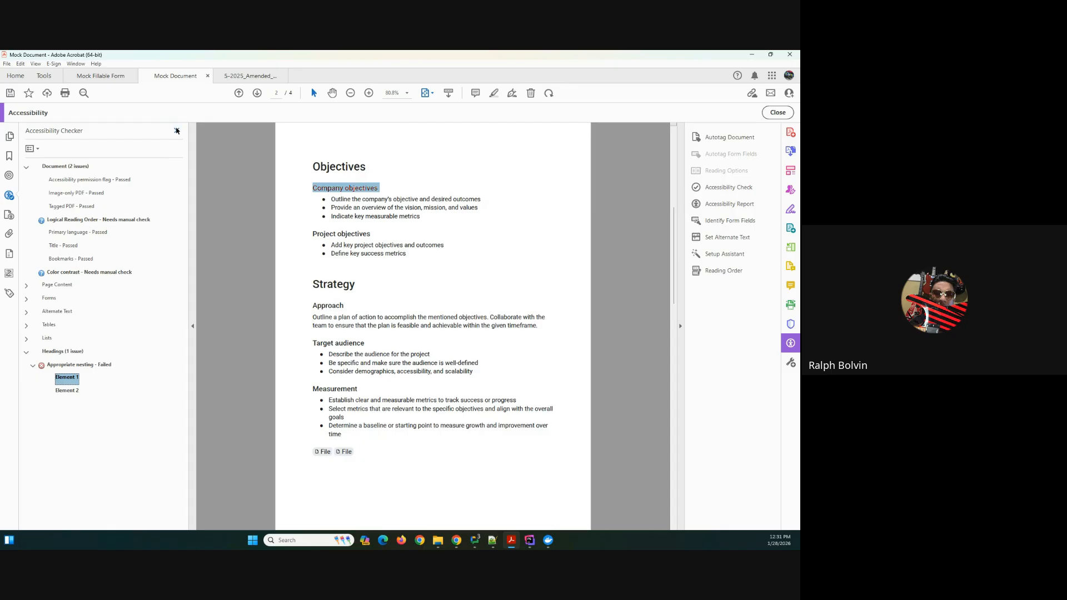
Step: Replace the checker results with the accessibility tags tree and locate the H1 tags of the Strategy and Objectives headings
click(178, 131)
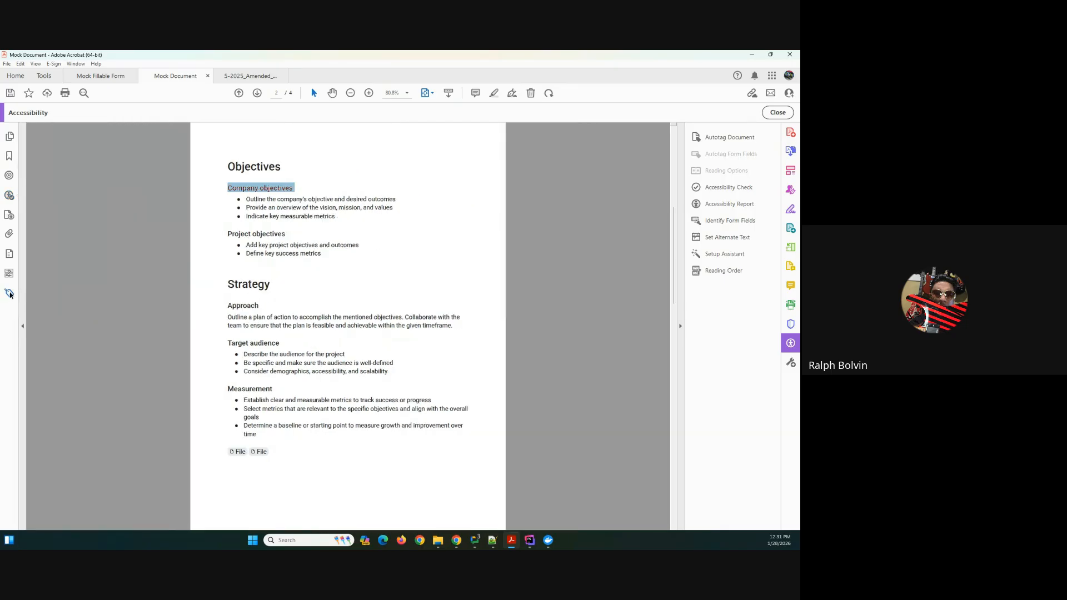
click(9, 293)
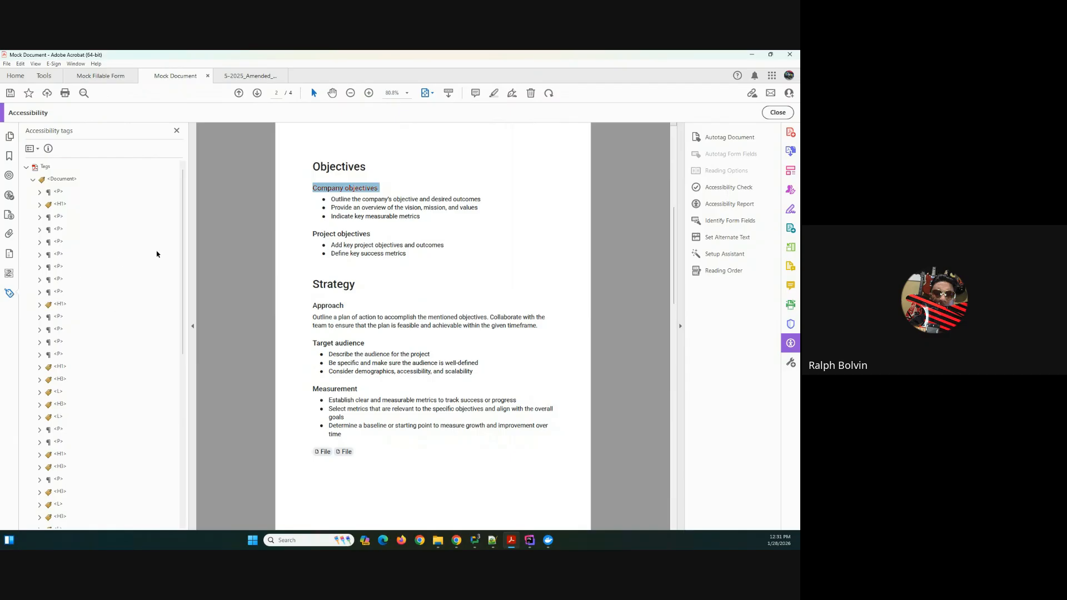
scroll(58, 320, down, 1)
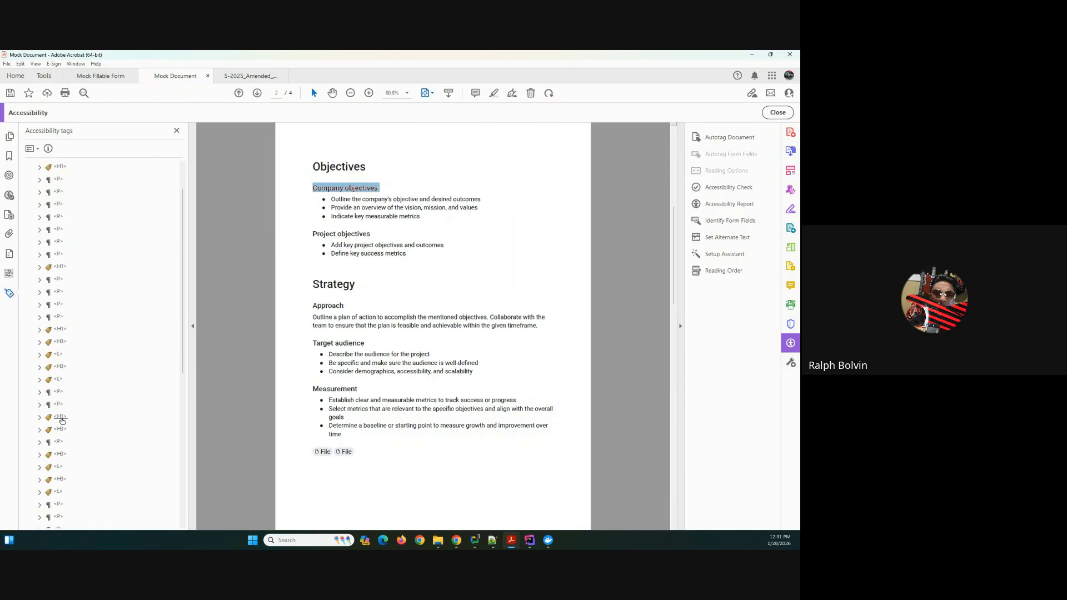
click(60, 417)
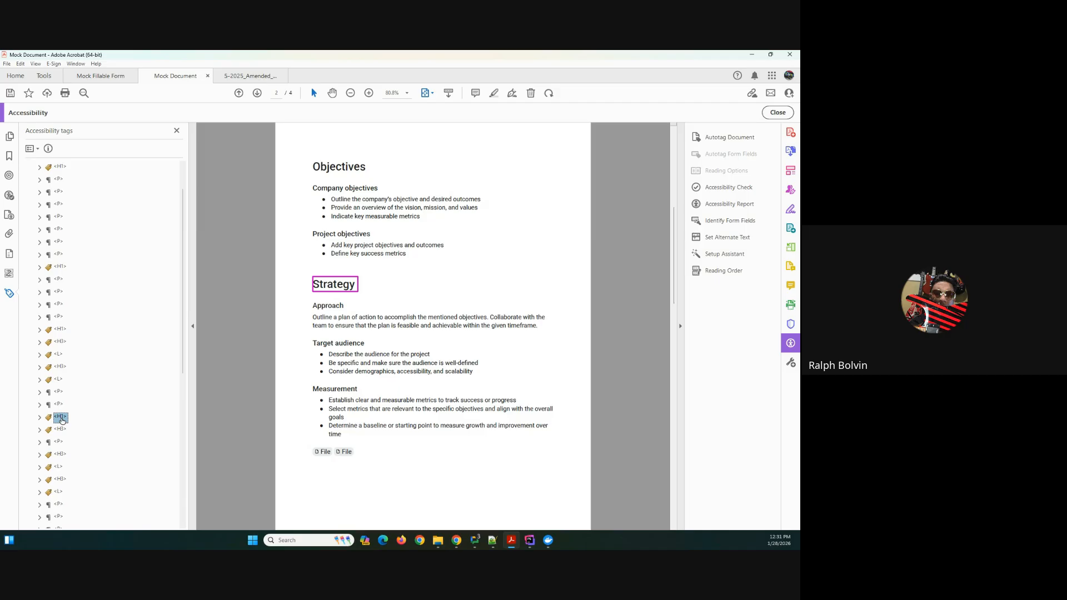
click(63, 329)
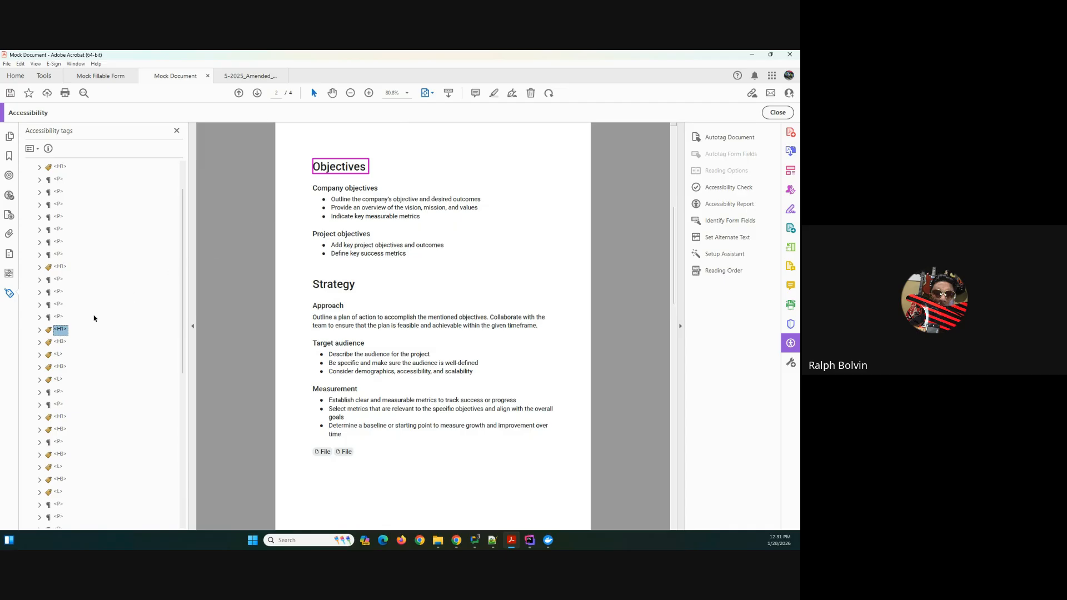
Step: Change the structure tag of the Company objectives heading to h2
click(63, 344)
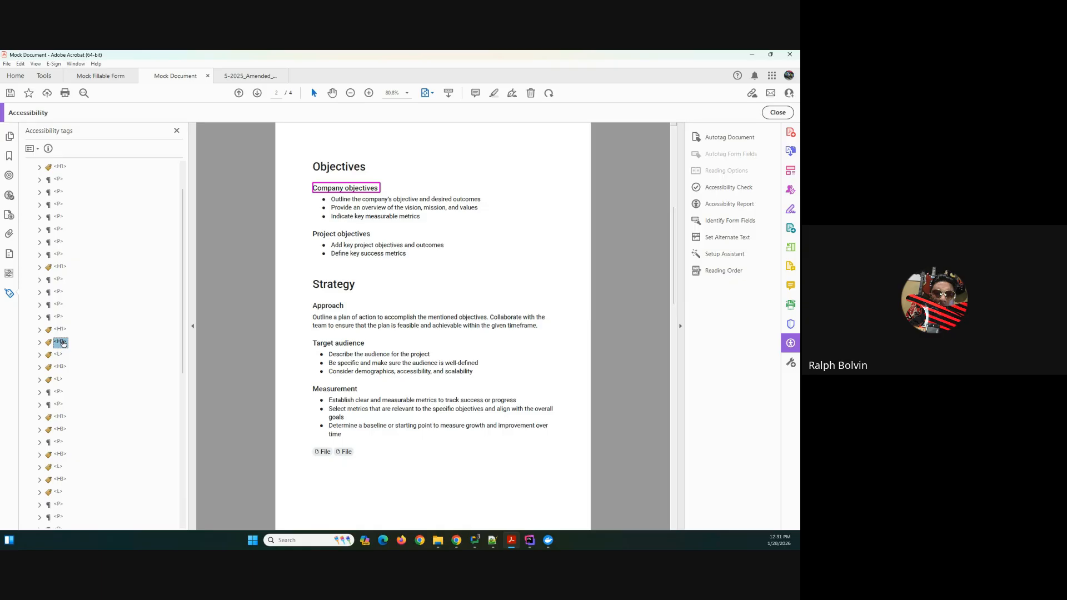
click(63, 344)
key(BackSpace)
text(2)
key(BackSpace)
text(H)
Step: Change the structure tag of the Project objectives heading to H2
click(61, 366)
click(62, 367)
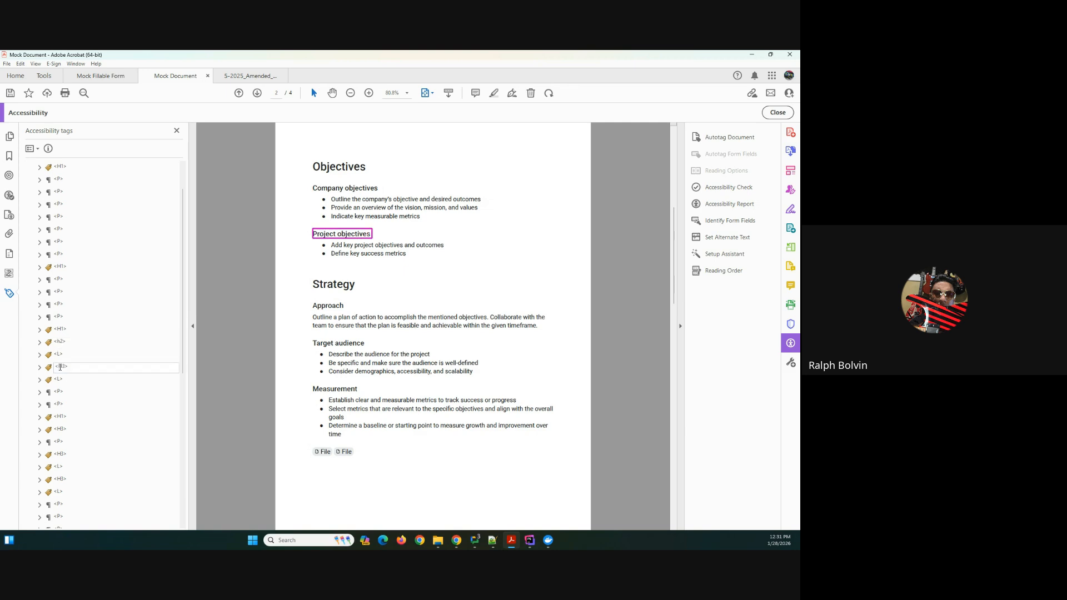
drag(61, 367, 64, 366)
text(2)
key(Return)
Step: Rerun the accessibility check on all pages of Mock Document to recheck the heading nesting
click(229, 352)
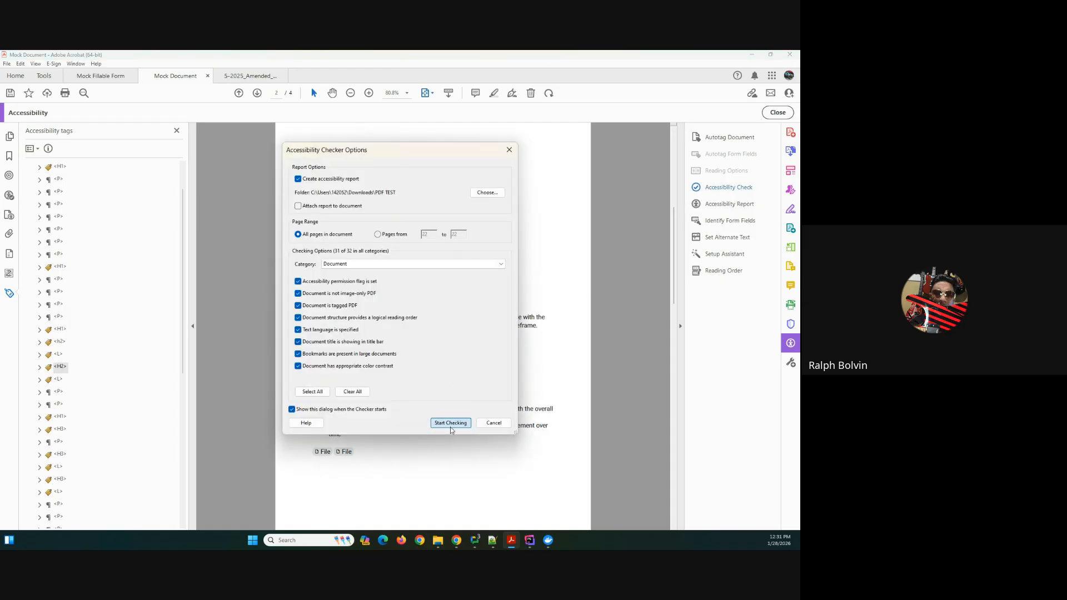
click(451, 427)
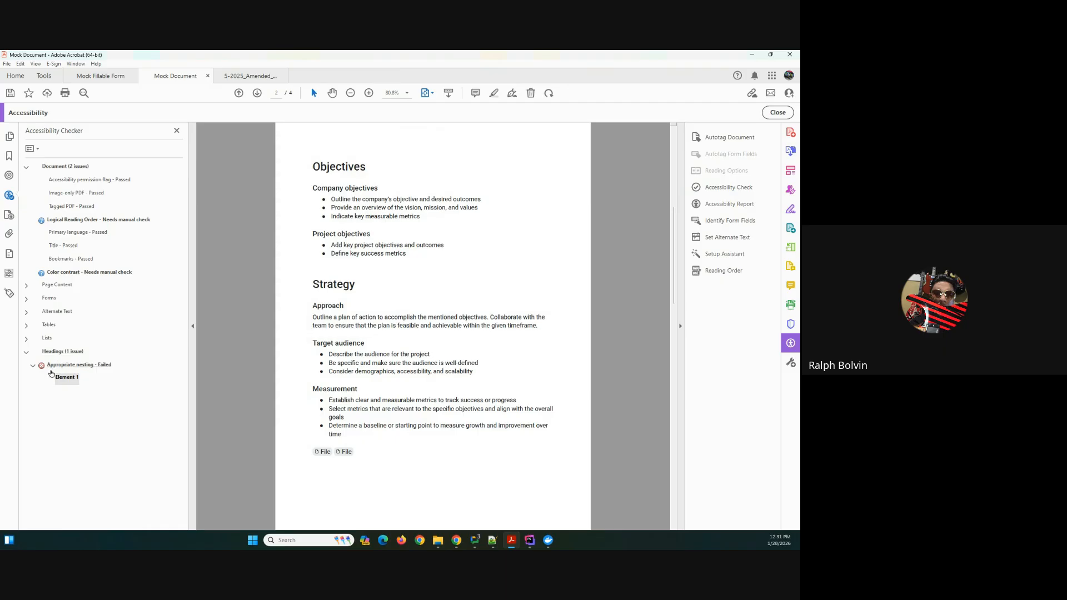
Step: Locate in the document the element listed under the failed Appropriate nesting rule
click(67, 380)
click(82, 364)
click(73, 377)
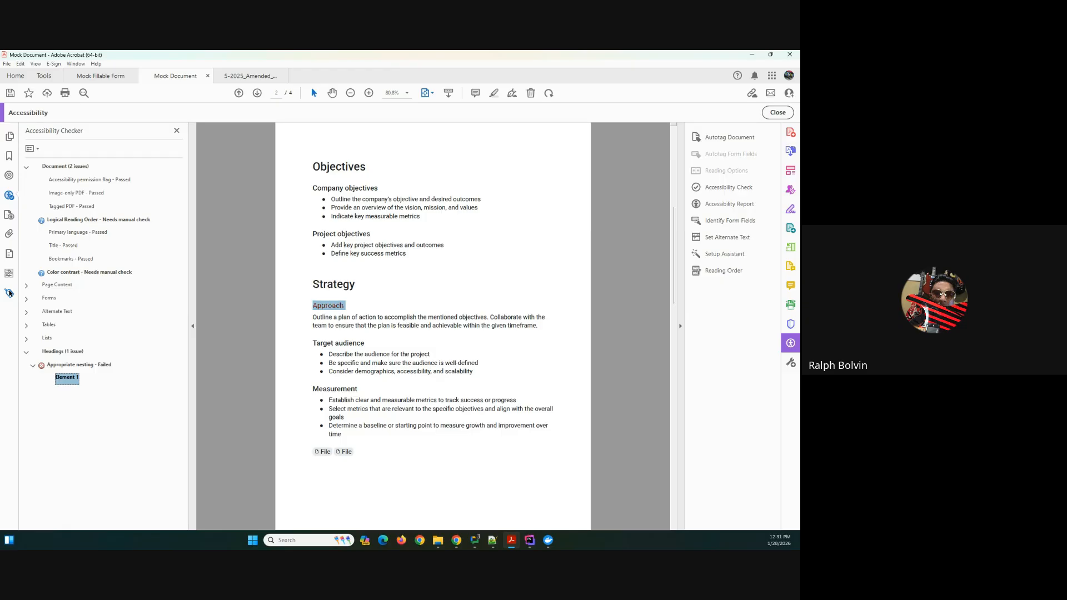
Step: Find the tag of the Approach heading in the accessibility tags tree and change its structure tag to H2
click(9, 292)
click(62, 367)
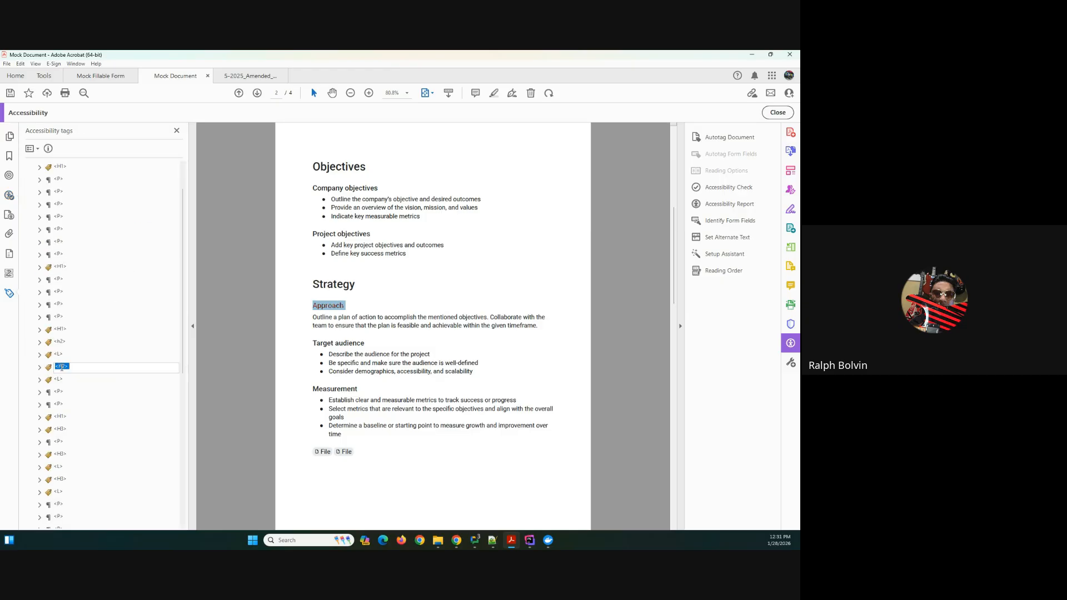
click(60, 380)
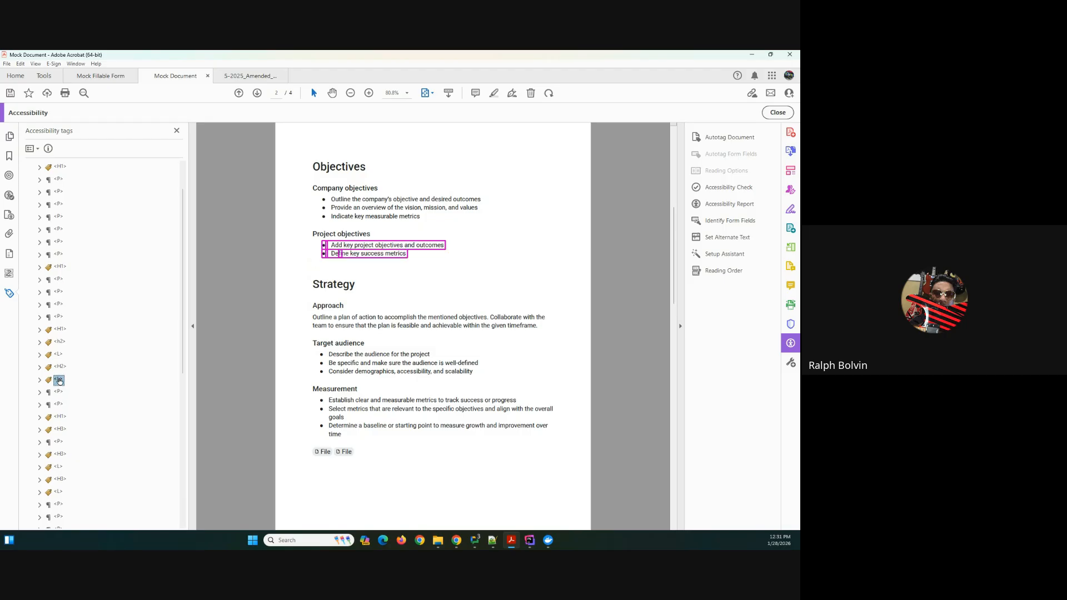
click(58, 404)
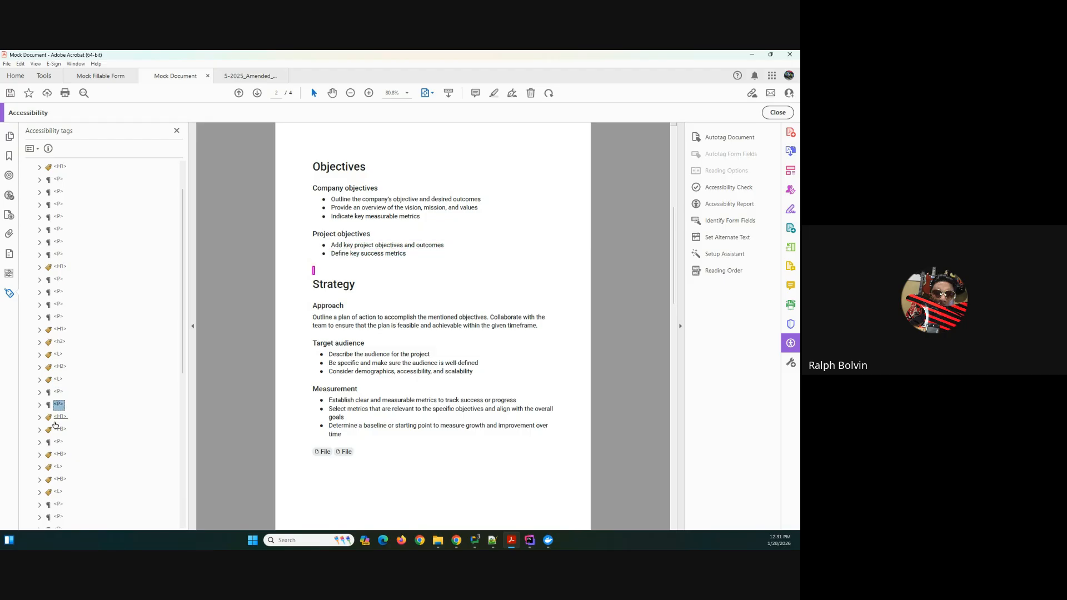
click(60, 429)
click(60, 430)
click(64, 429)
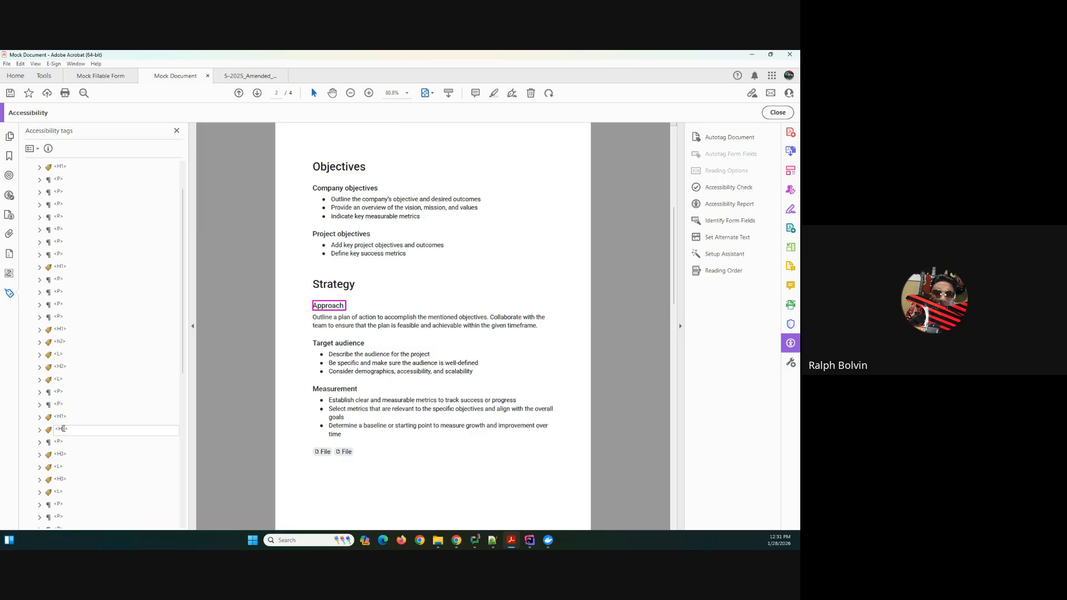
text(2)
key(Return)
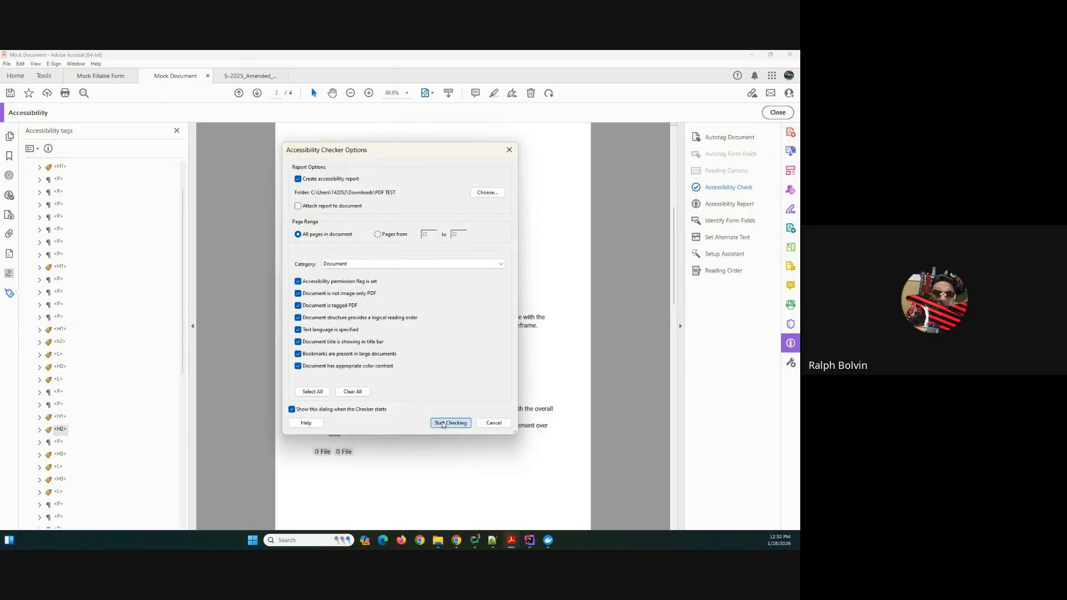
Step: Rerun the accessibility check on all pages and select the Logical Reading Order rule in the results
click(449, 424)
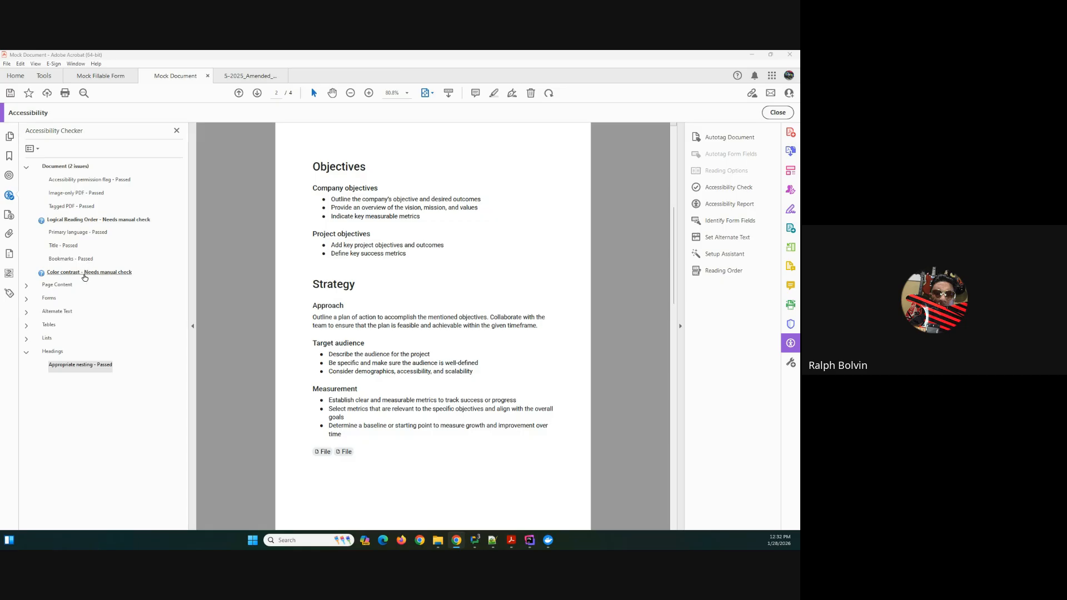
click(77, 220)
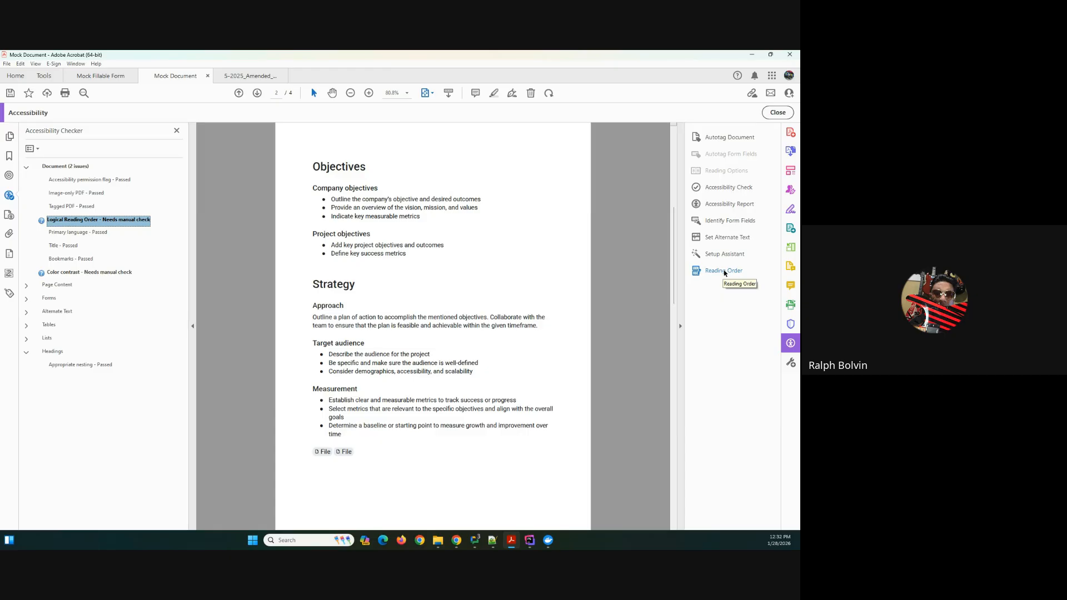
Step: Start the Reading Order tool and show the order list of Mock Document.pdf with Page 1 expanded
click(723, 271)
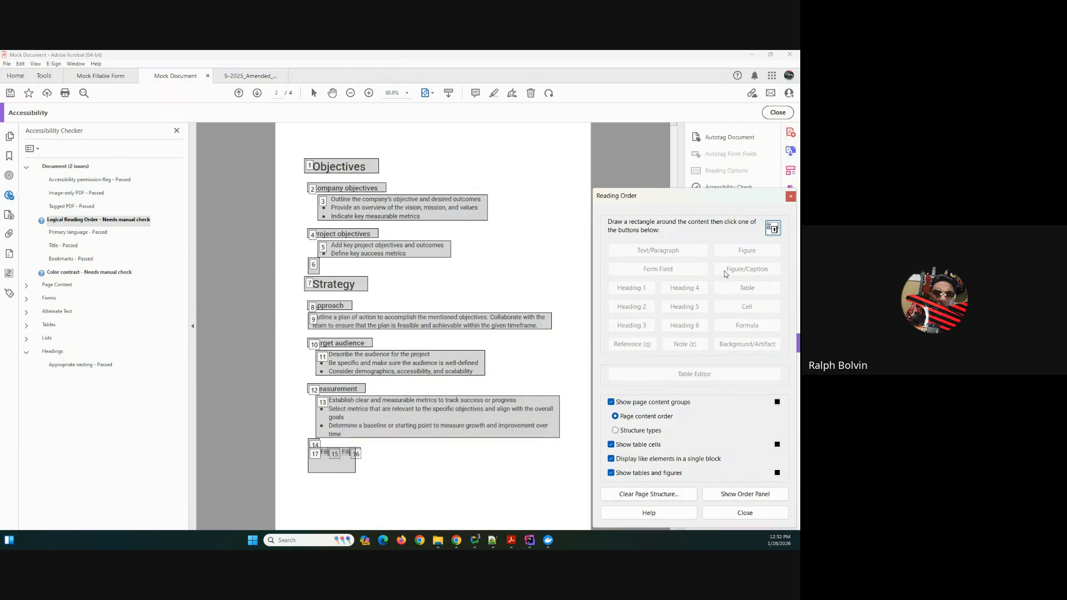
scroll(305, 271, up, 1)
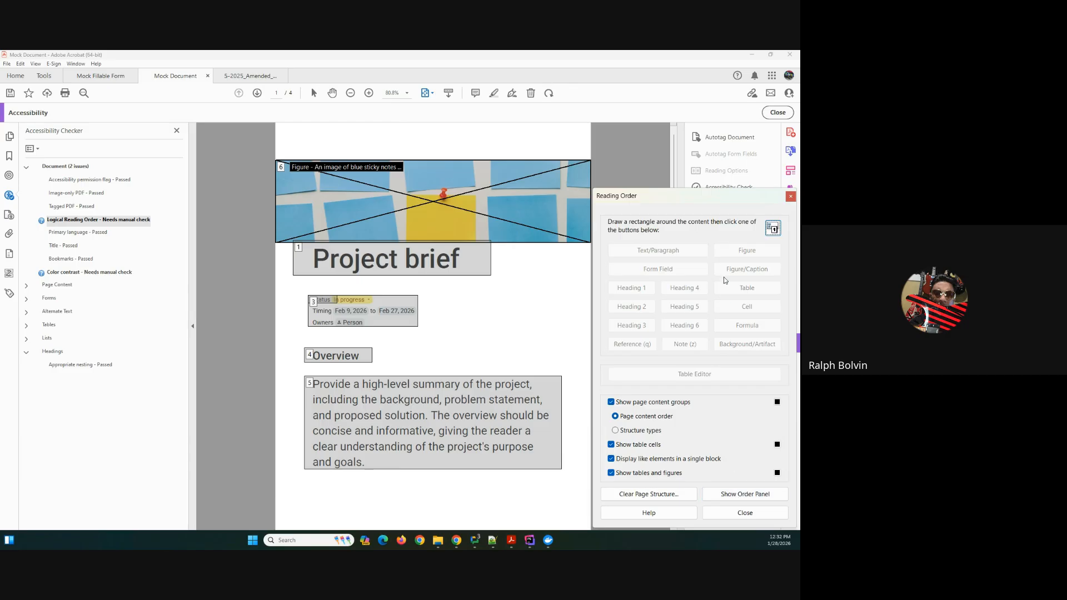
drag(718, 201, 716, 164)
click(729, 458)
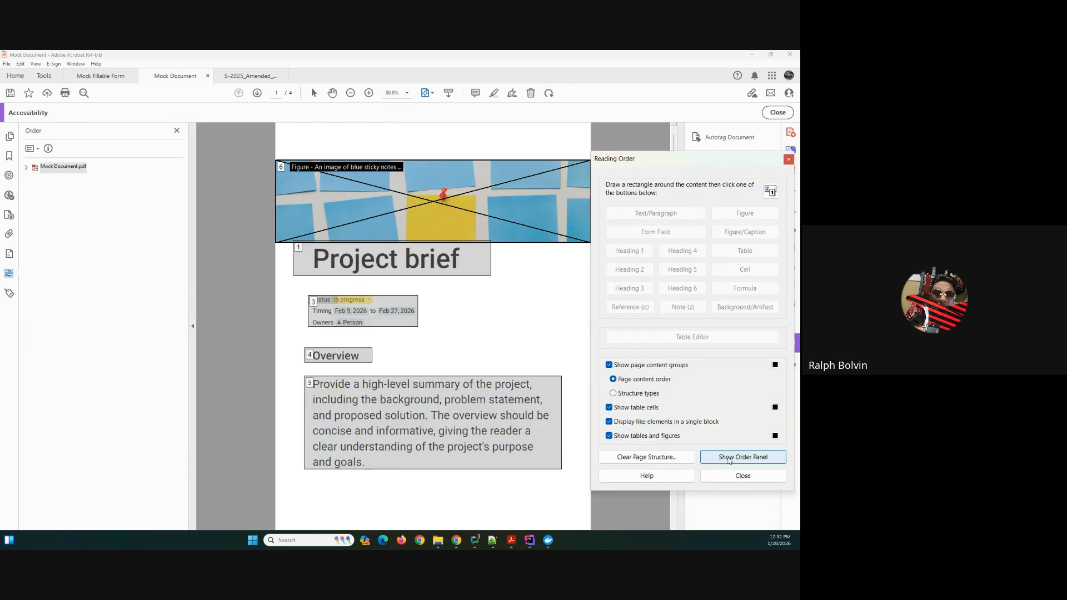
click(26, 167)
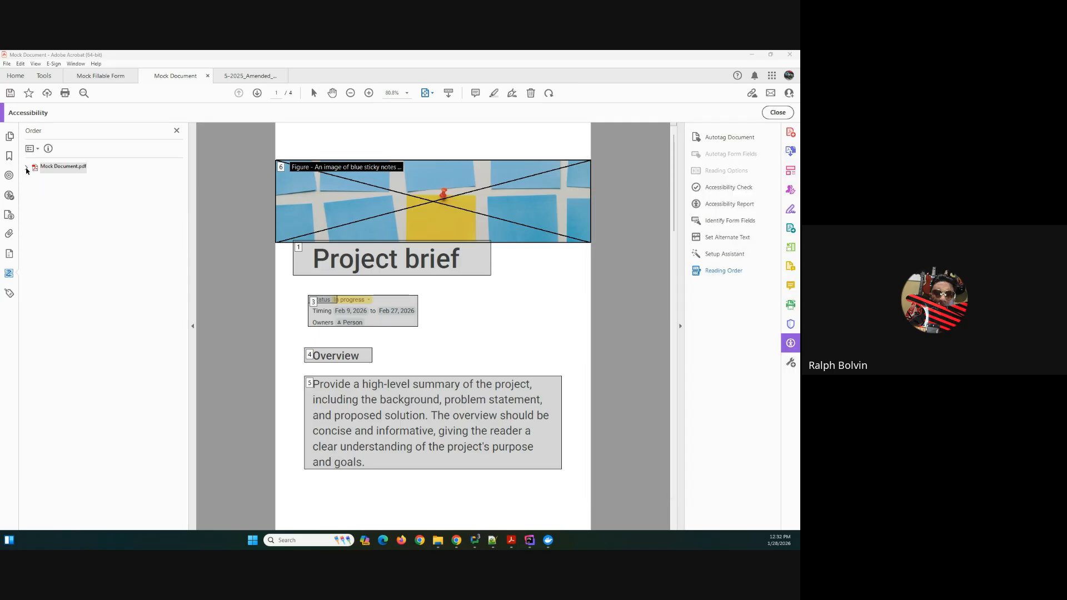
click(33, 179)
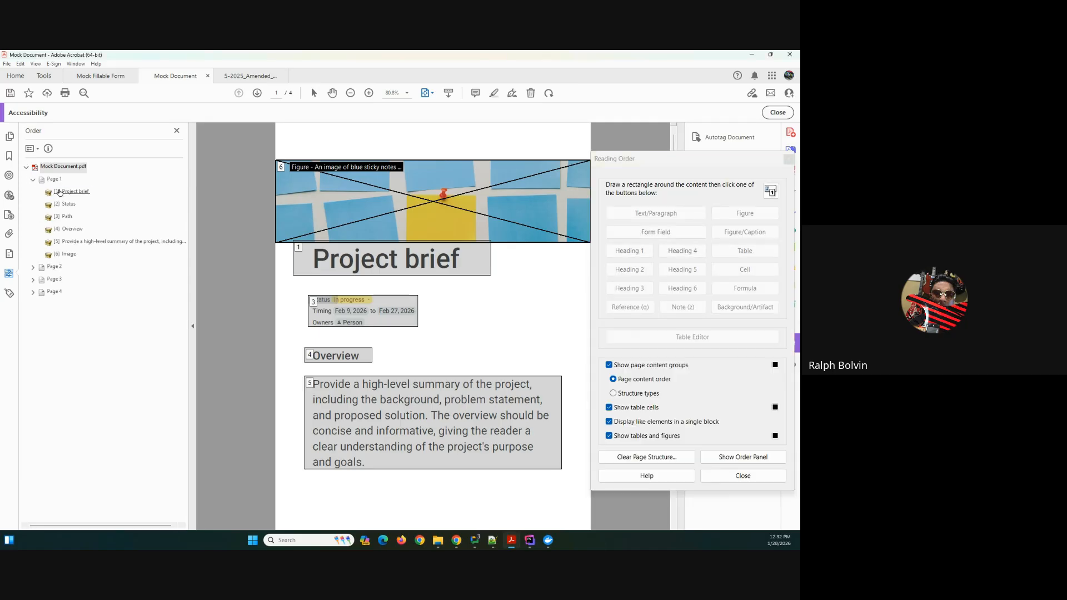
Step: Examine the Page 1 reading order item by item, from Project brief to the overview paragraph
click(60, 191)
click(65, 204)
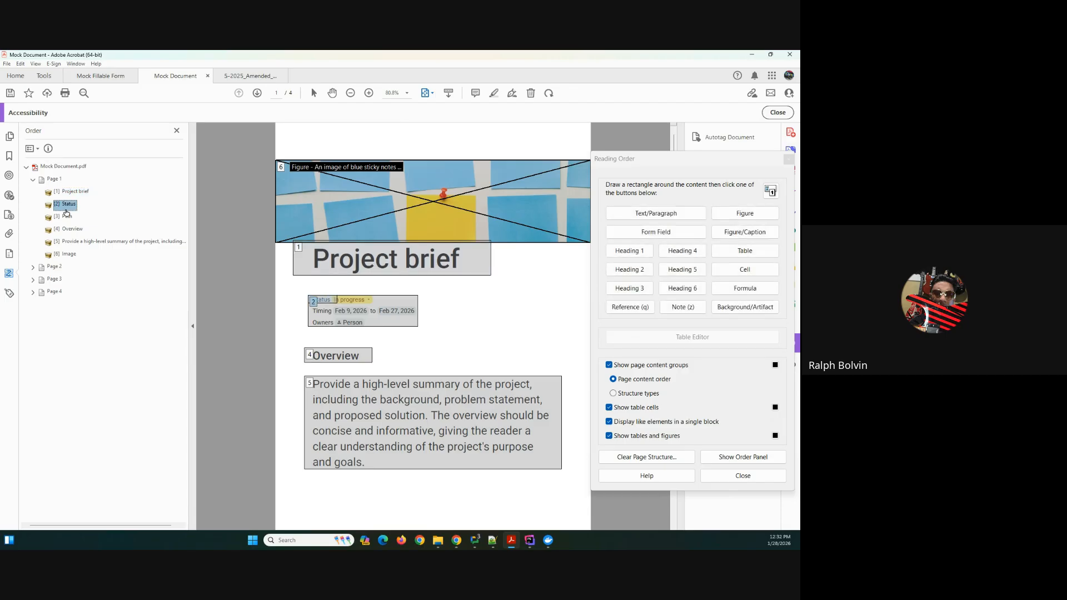
click(66, 217)
click(70, 229)
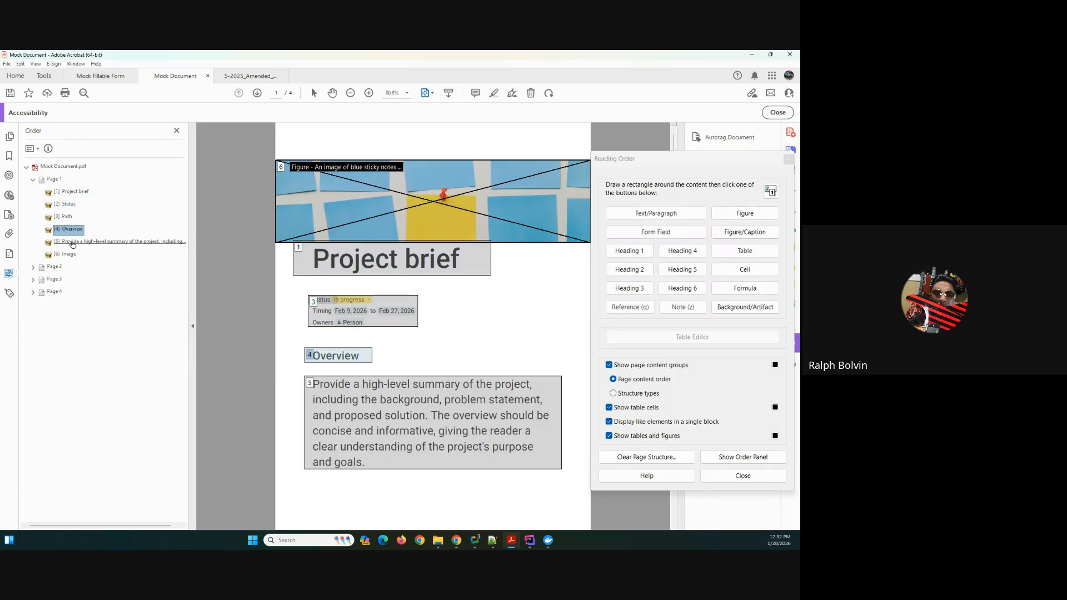
click(72, 242)
Step: Move the Image item to the first place in the Page 1 reading order, ahead of Project brief
click(69, 255)
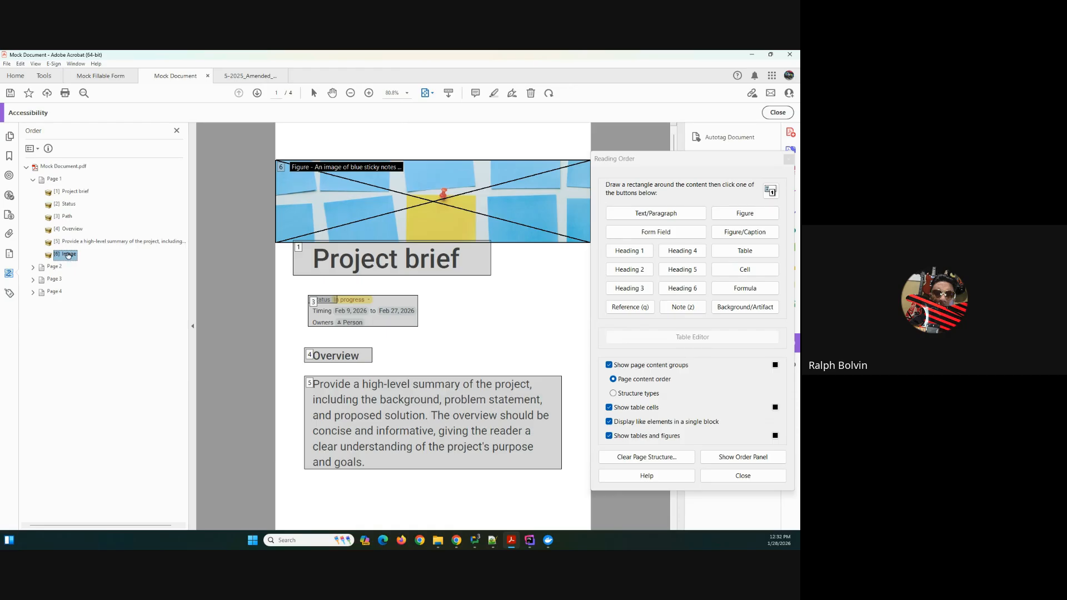
drag(69, 255, 69, 211)
click(70, 191)
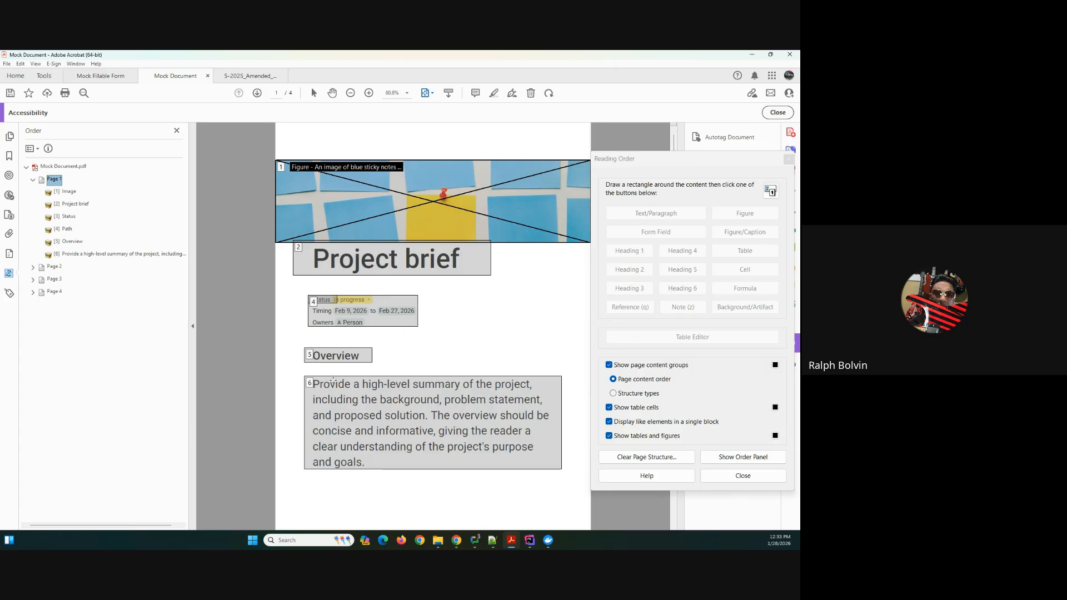
Step: Examine the reading order of the content on Page 2 and Page 3
click(54, 266)
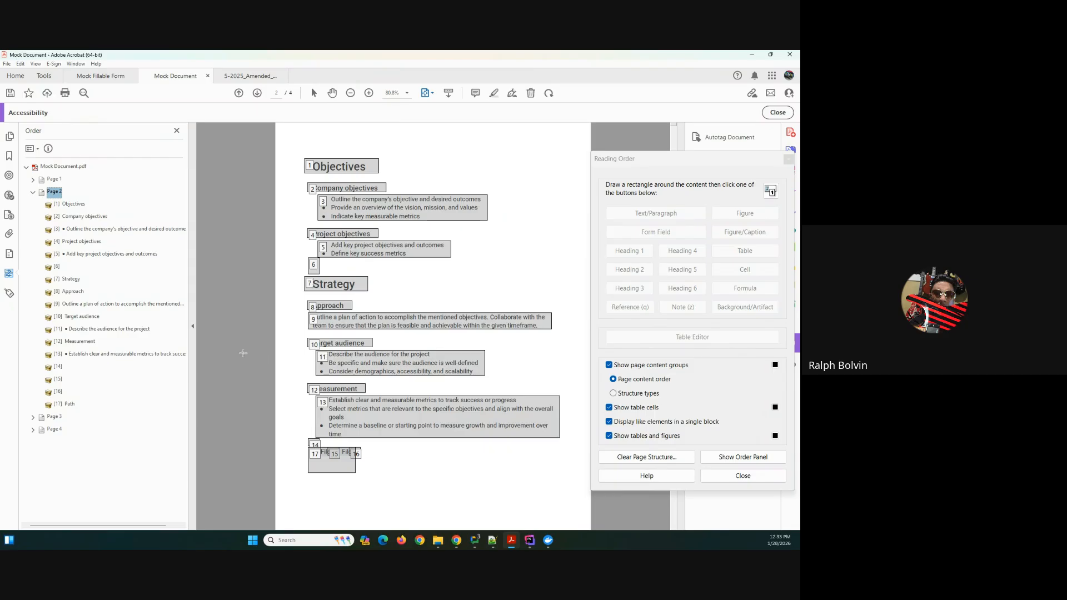
click(54, 416)
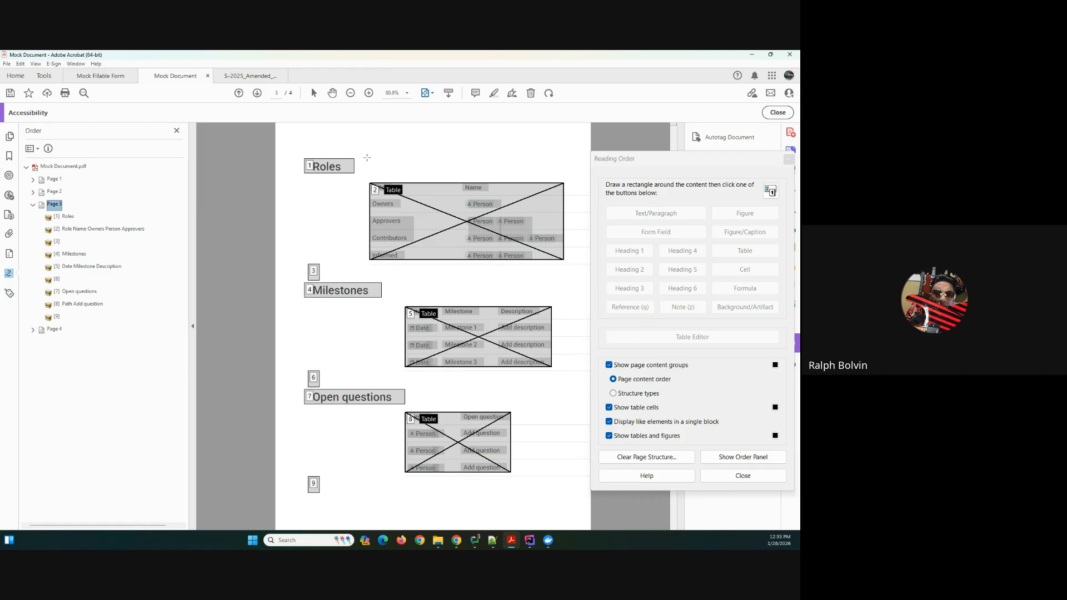
Step: Add a table summary beginning "this is a table for something" and mentioning Roles to the Roles table on page 3
click(424, 213)
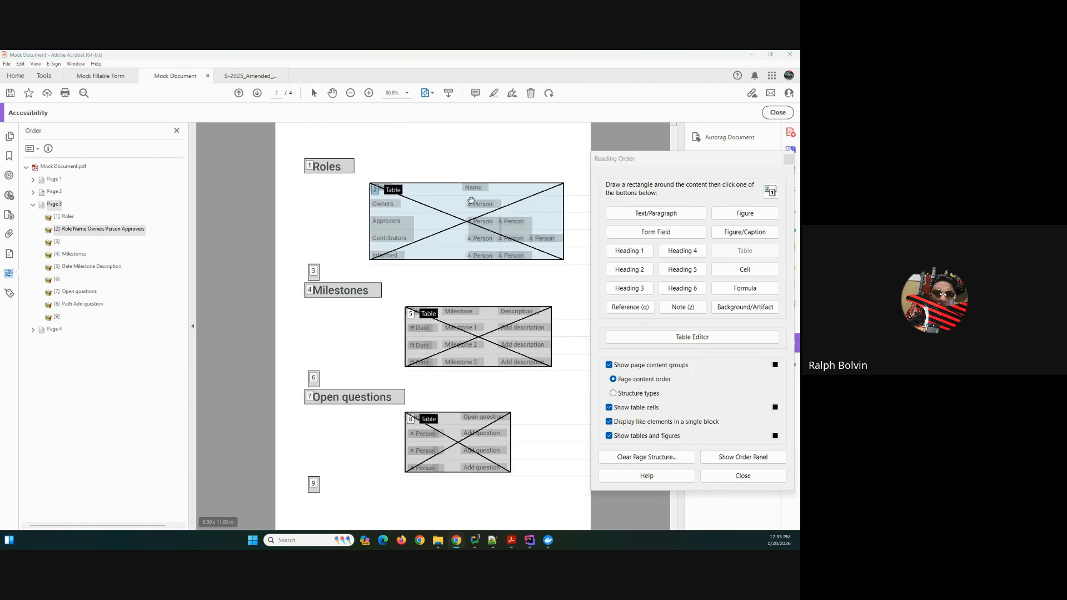
right_click(428, 198)
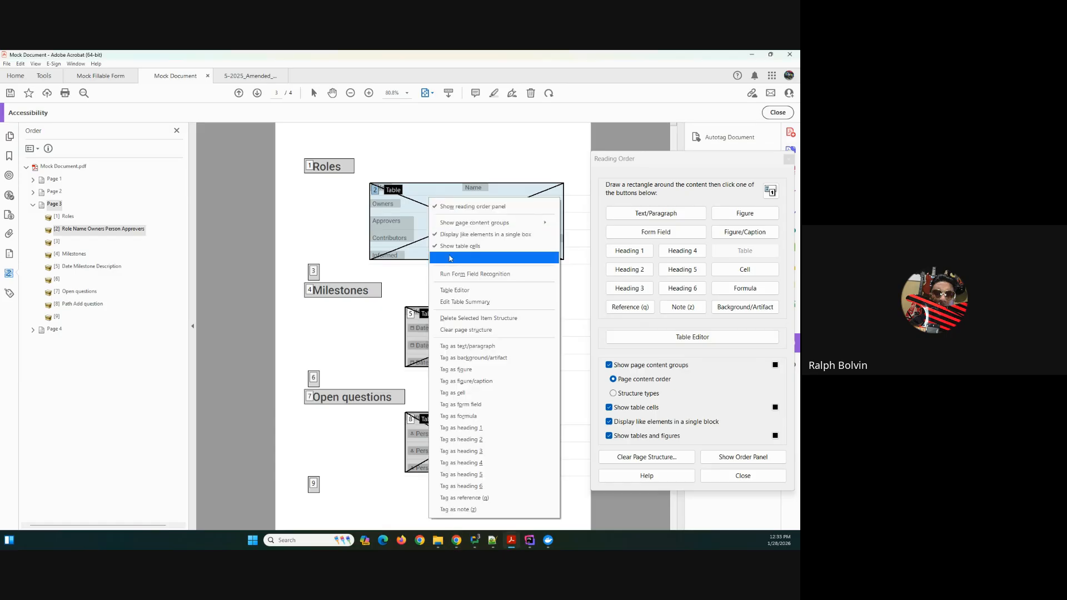
click(451, 303)
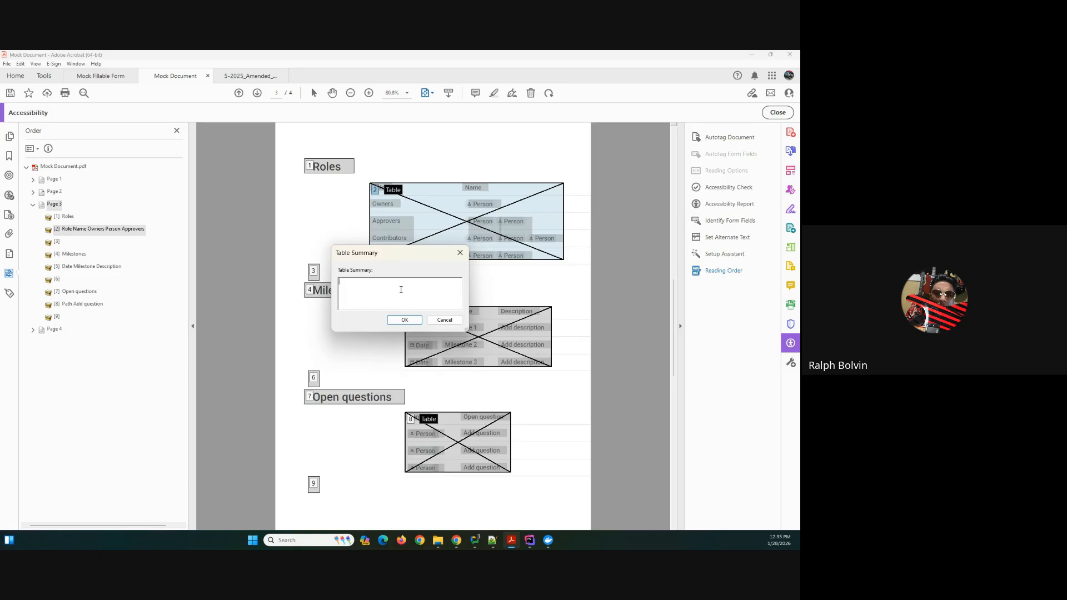
text(this is a table for someht)
text(Roles)
click(405, 320)
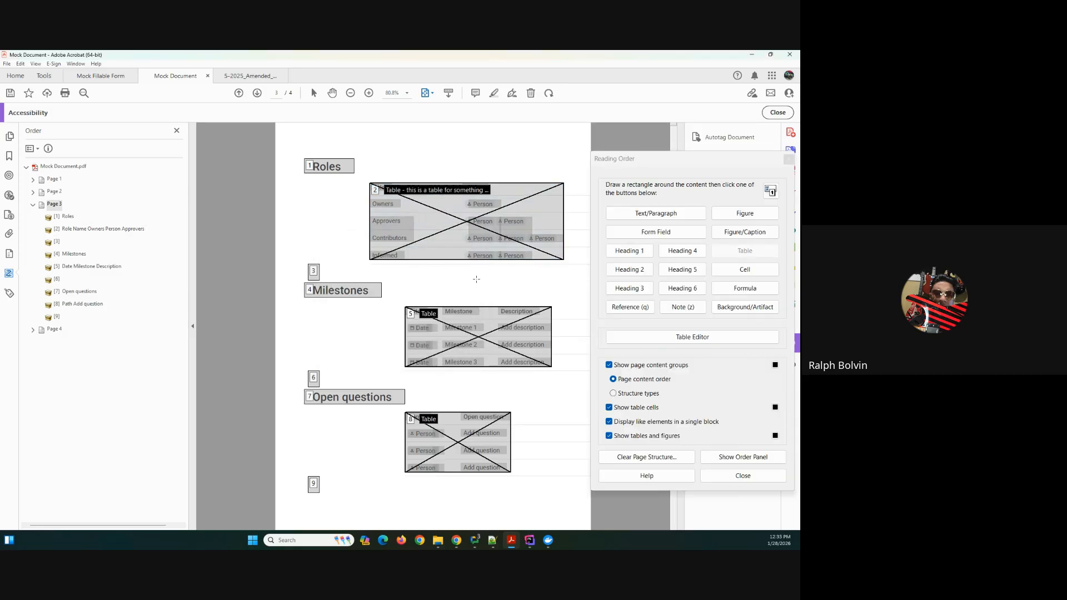
Step: Move the Reading Order dialog out of the way and rerun the accessibility check on all pages
drag(761, 165, 640, 490)
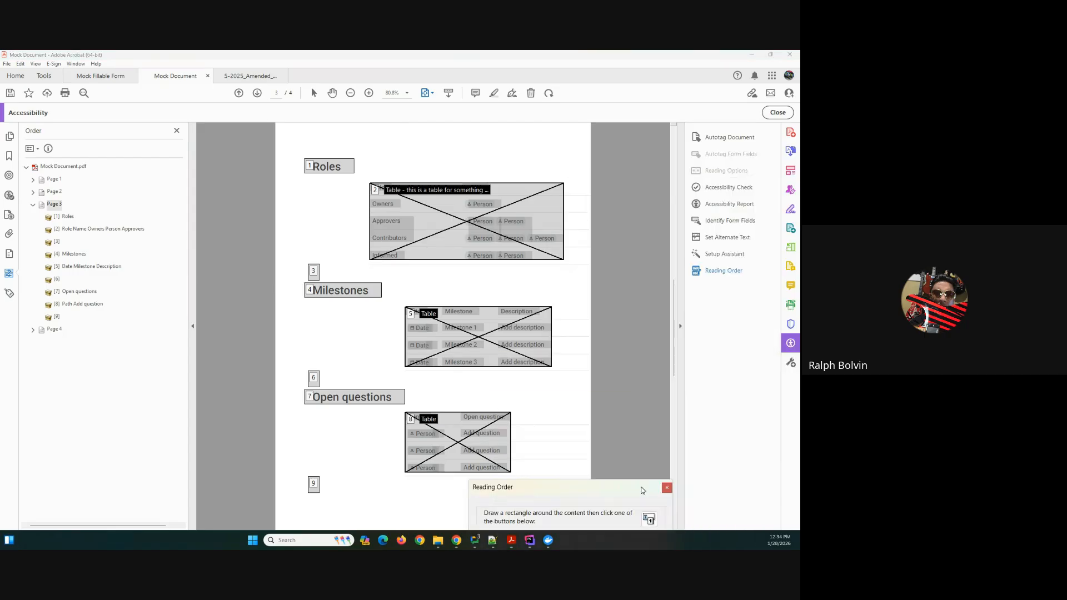
click(721, 190)
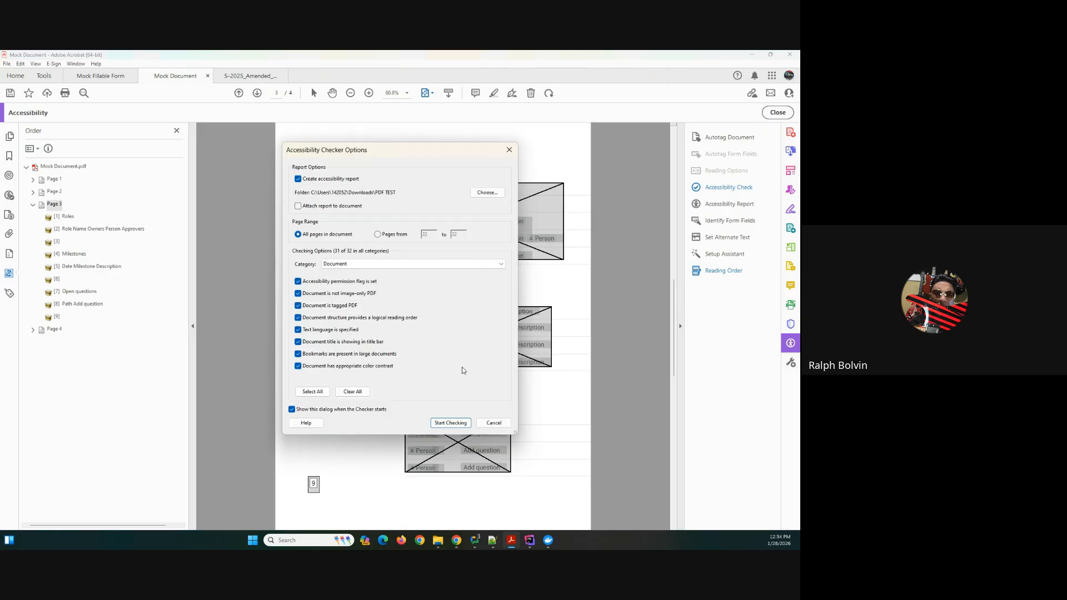
click(465, 422)
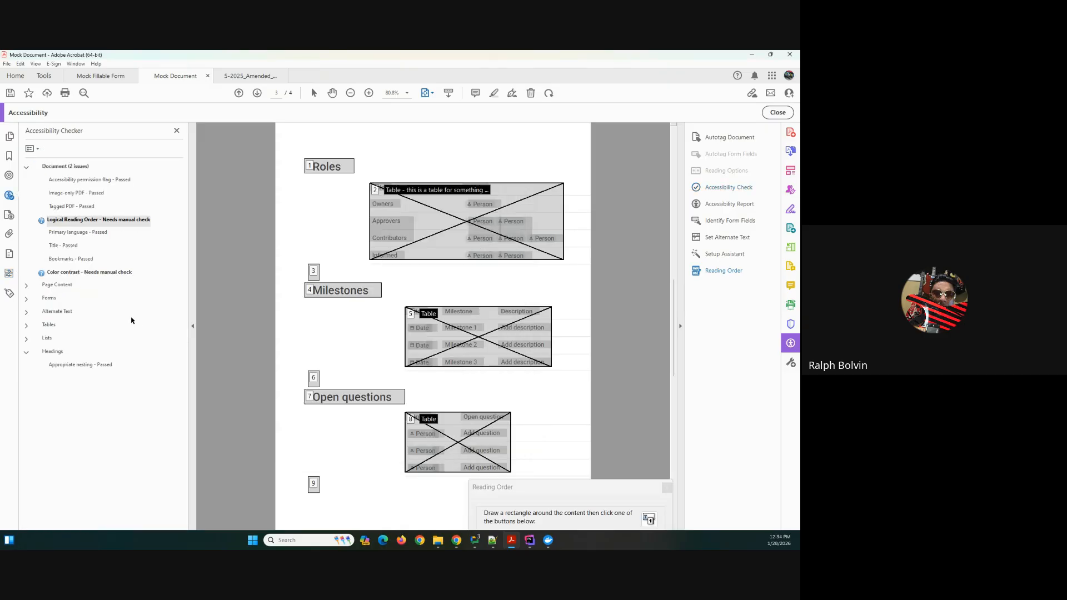
Step: Mark the Logical Reading Order and Color contrast rules as passed in the checker results
right_click(82, 221)
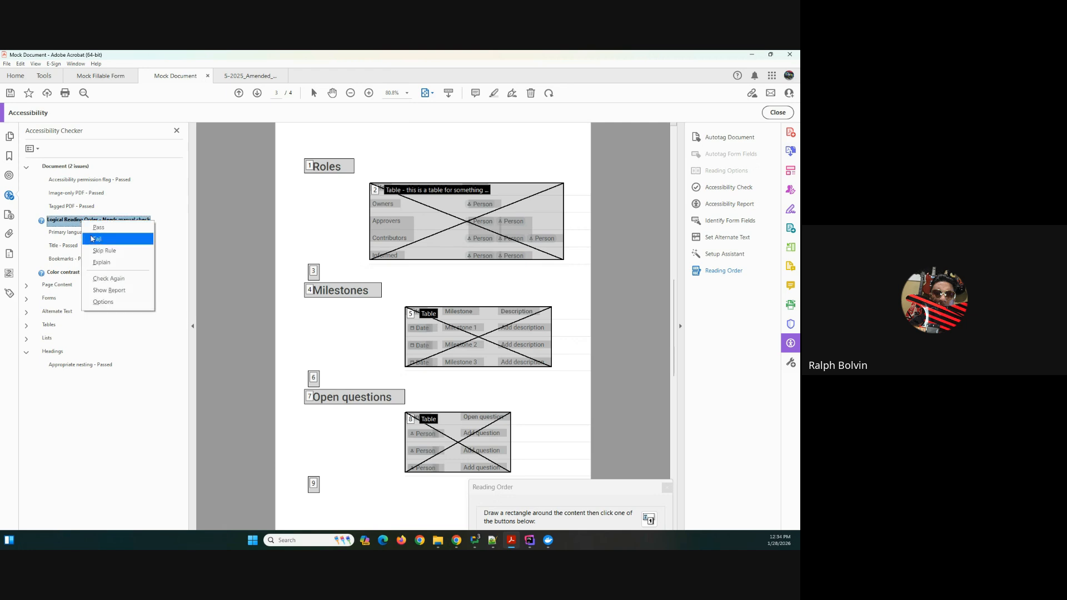
click(93, 228)
click(71, 272)
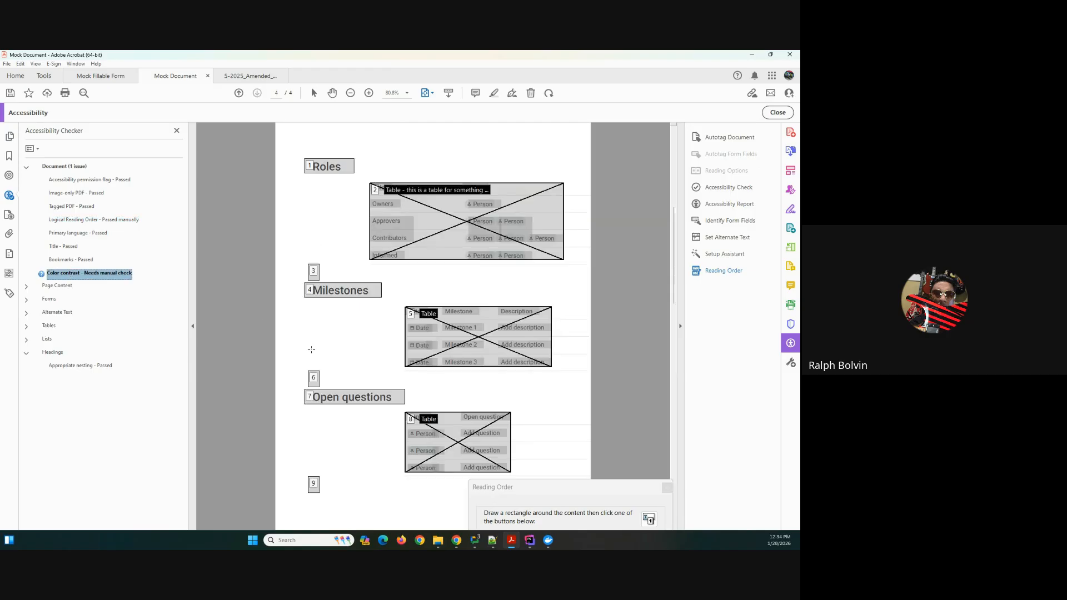
right_click(84, 275)
click(107, 312)
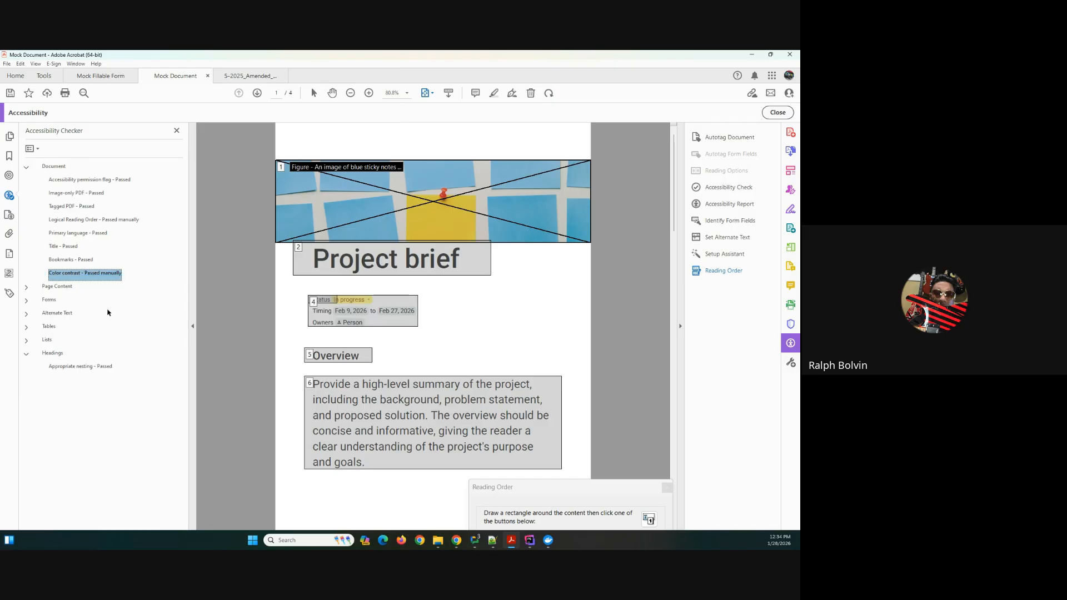
Step: Open the accessibility report and review its summary and the detailed rule results down to Headings
click(26, 170)
click(717, 205)
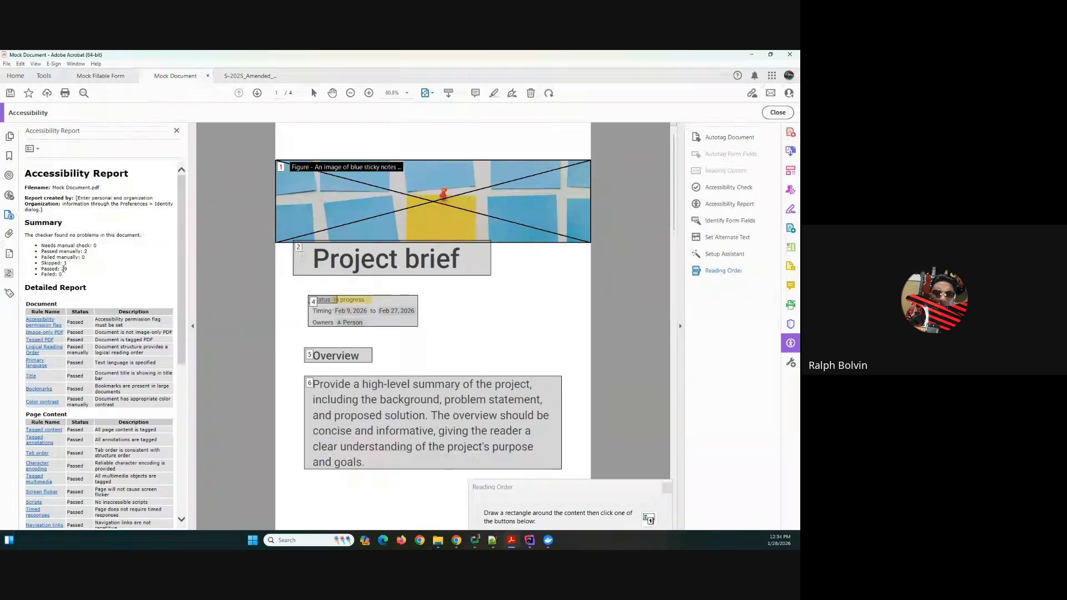
double_click(57, 263)
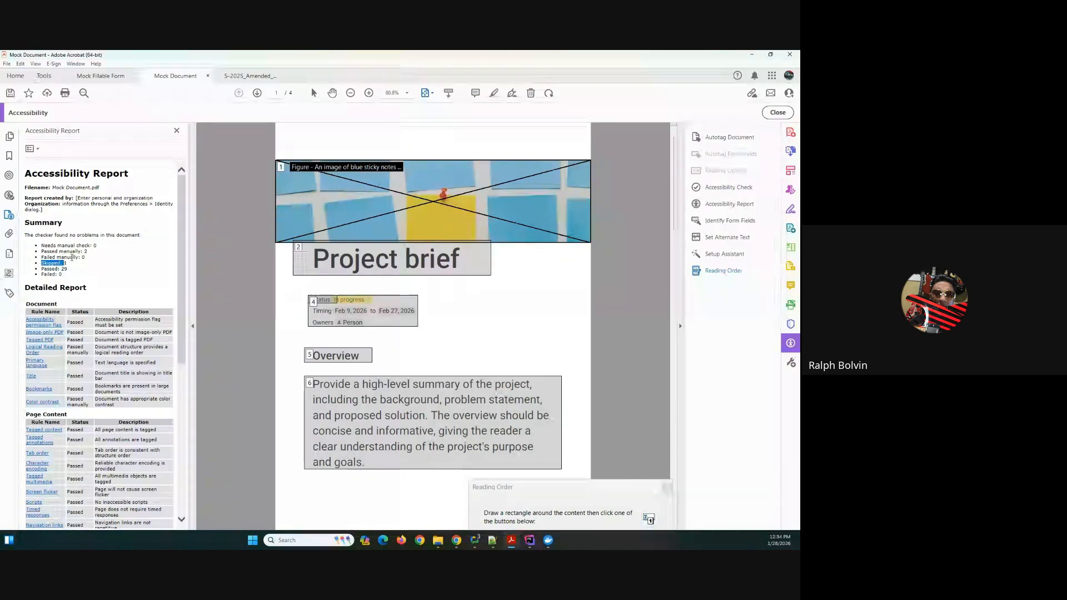
drag(65, 251, 76, 255)
scroll(72, 267, down, 8)
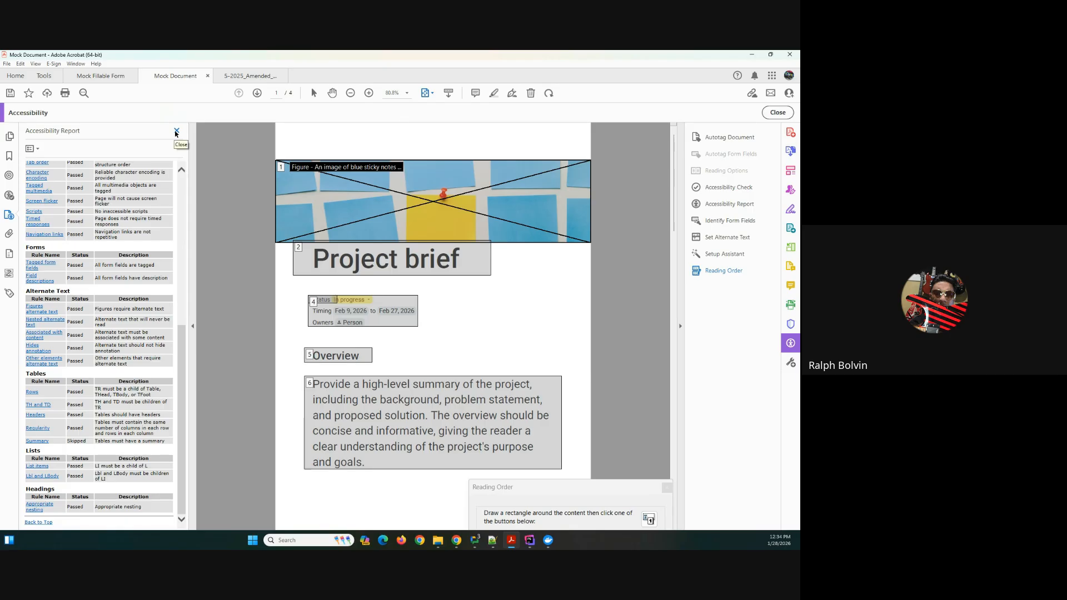
Step: Close the accessibility report and the Reading Order tool, and switch to Mock Fillable Form in Google Docs
click(176, 134)
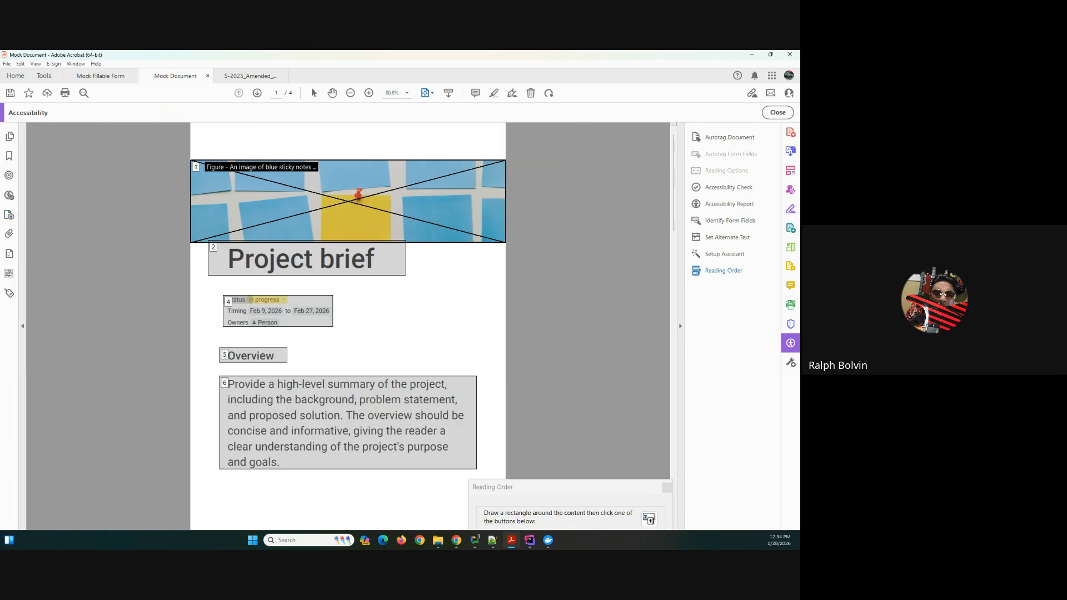
click(666, 487)
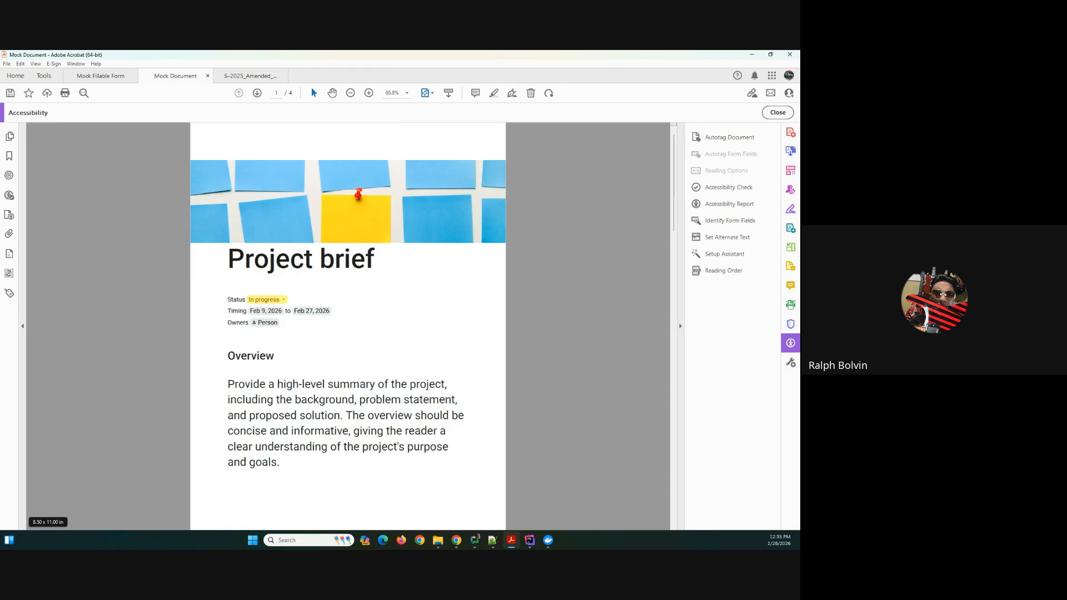
key(alt+Tab)
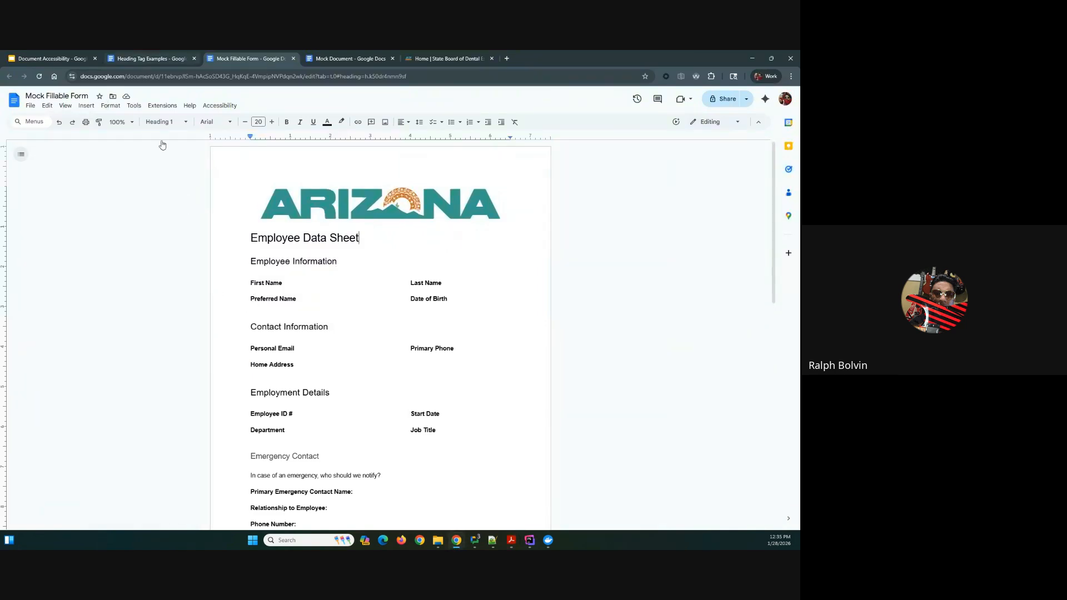
Step: Show the Heading Tag Examples document and switch to Mock Document in Acrobat
click(147, 58)
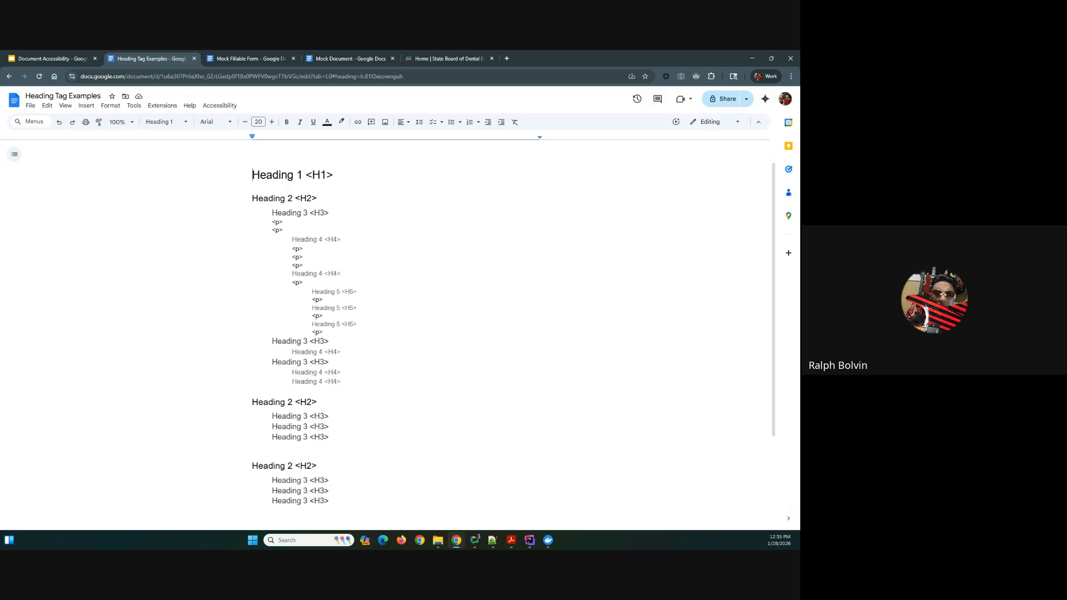
key(alt+Tab)
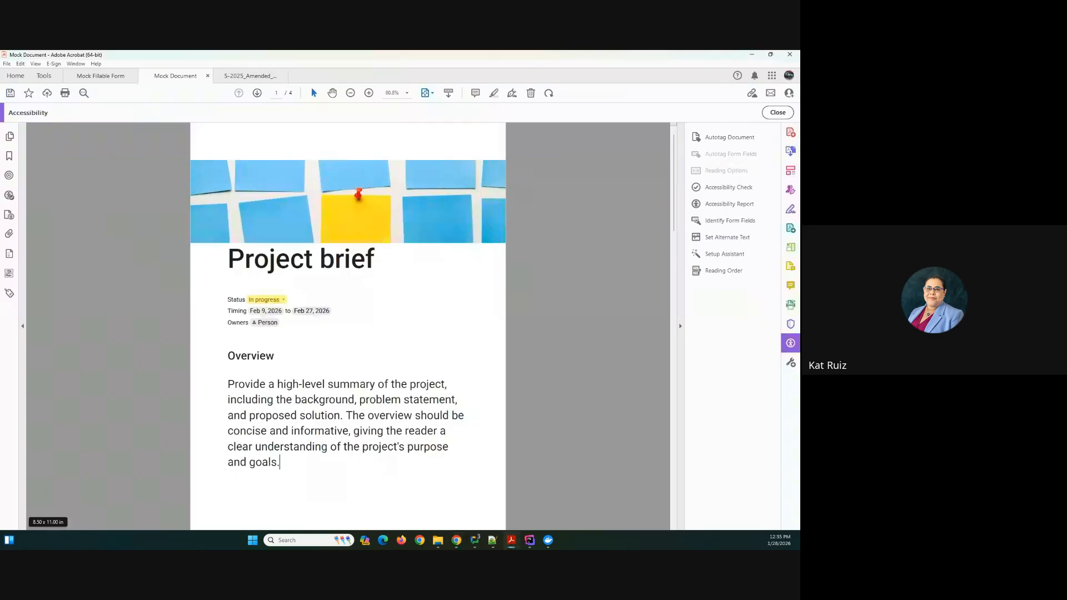
key(alt+Tab)
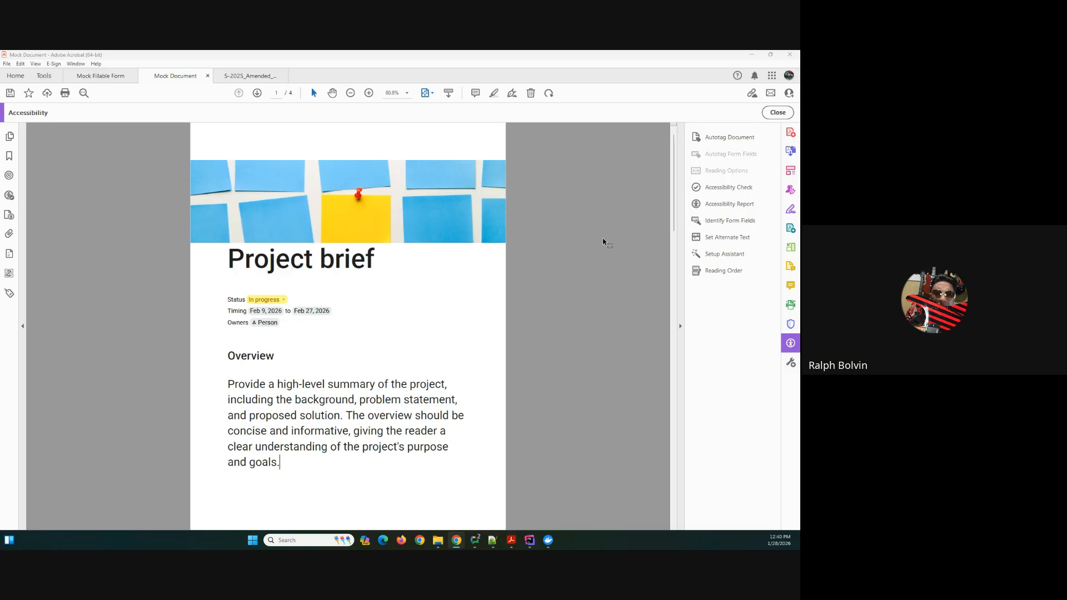
Step: Run the accessibility check on all pages of the 5-2025 amended board meeting PDF
click(251, 76)
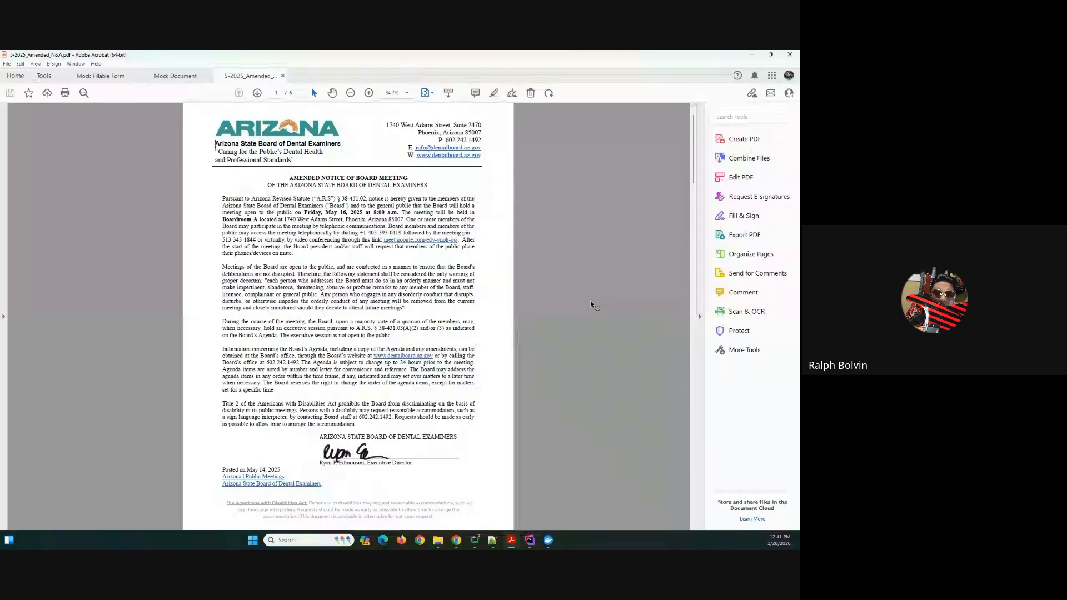
click(736, 355)
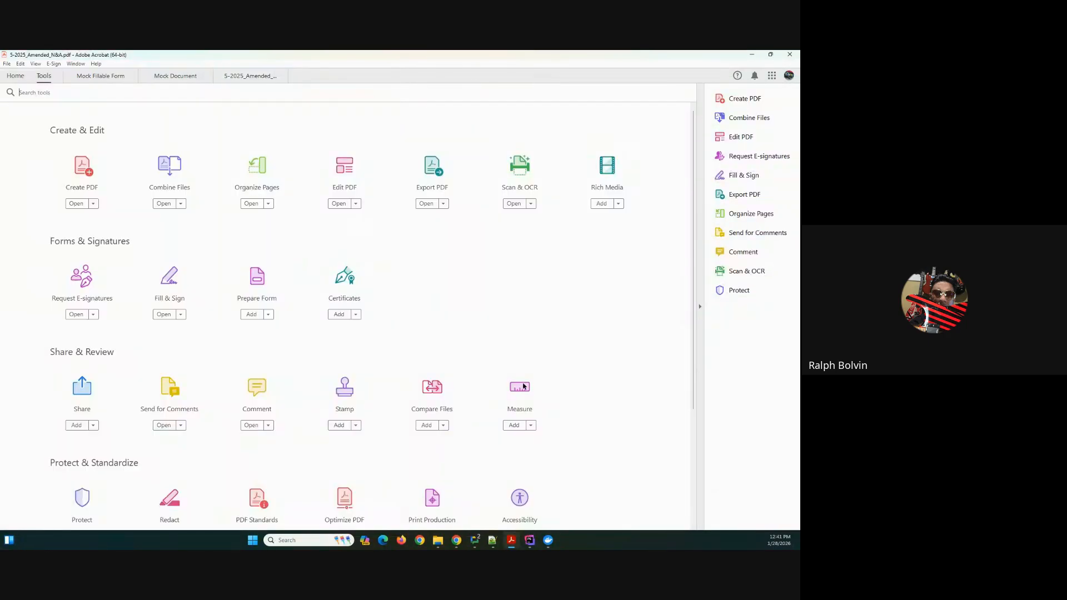
click(522, 498)
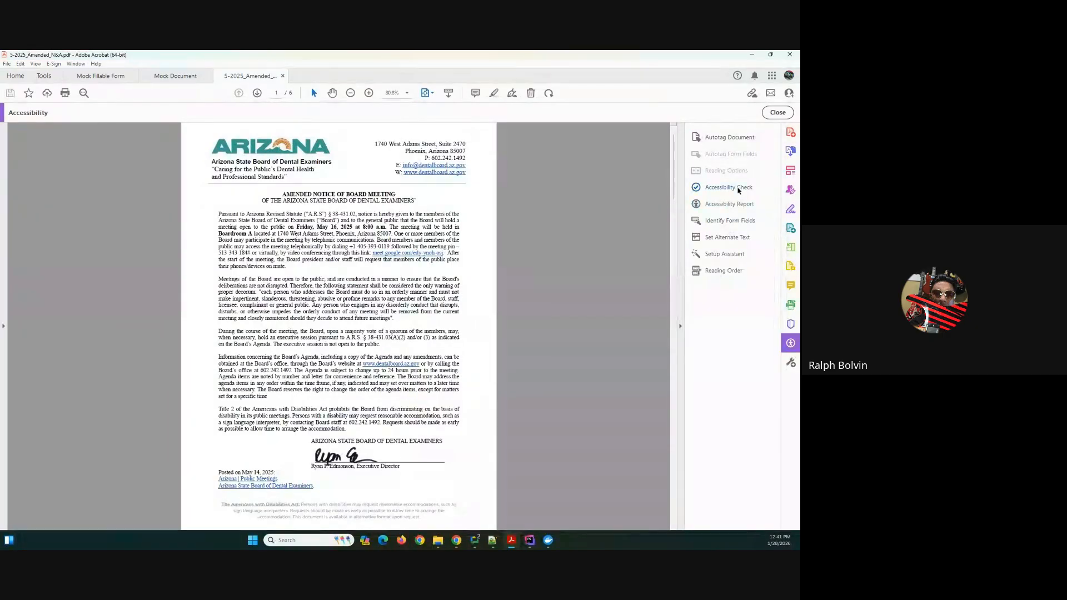
click(739, 188)
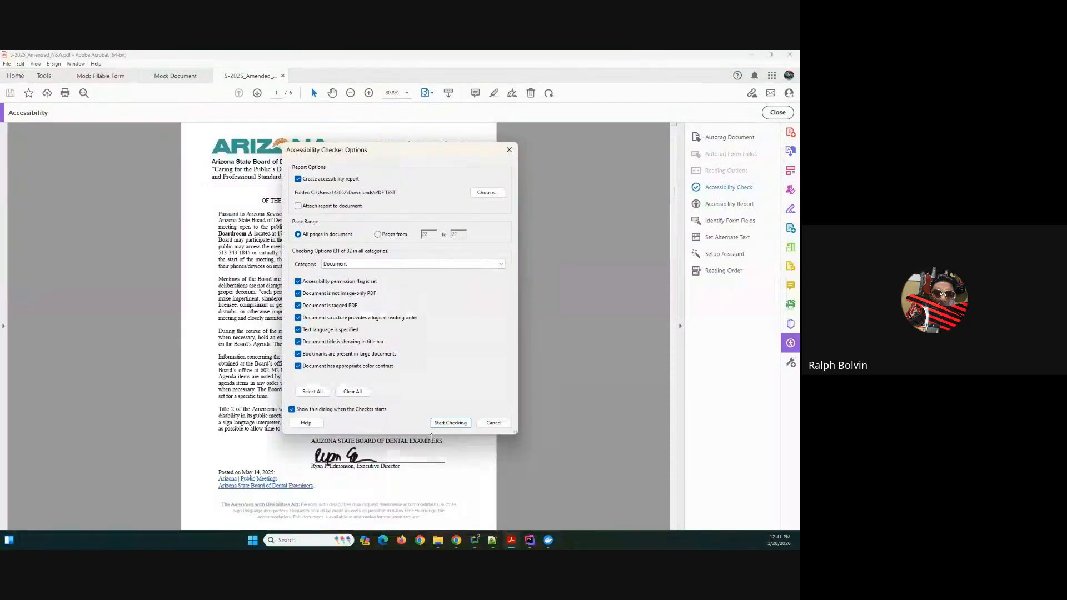
click(450, 422)
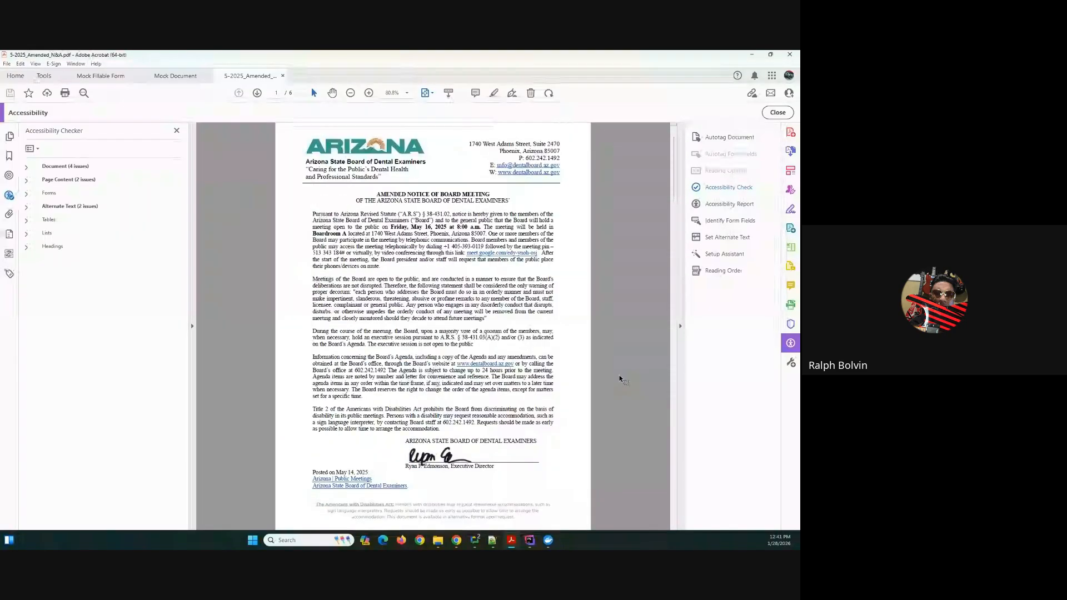
Step: Review the Document, Page Content and Alternate Text results of the accessibility check and close the results
click(27, 167)
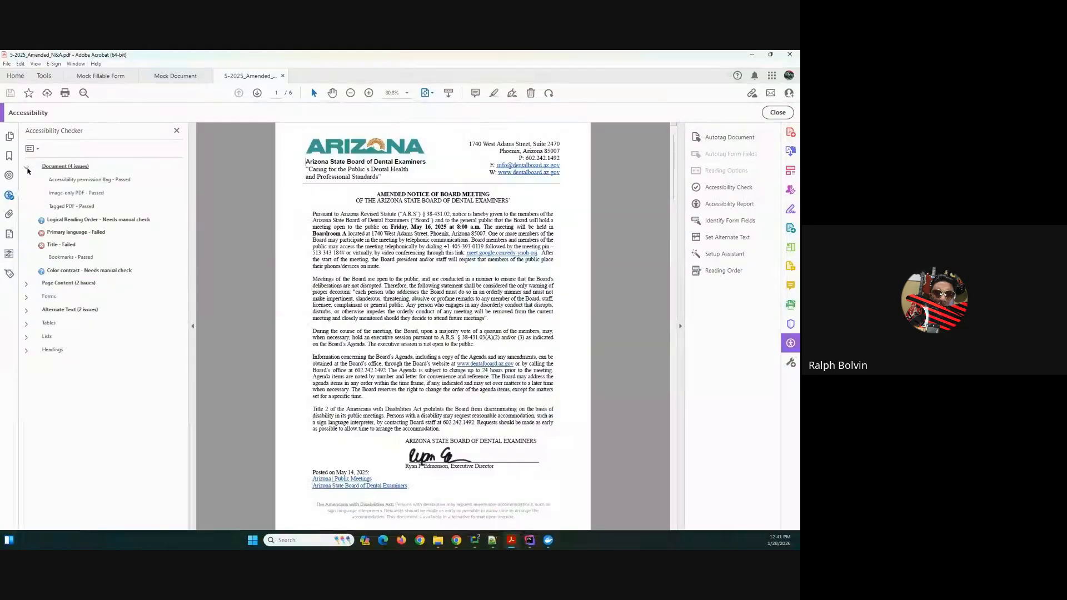
click(27, 284)
click(27, 427)
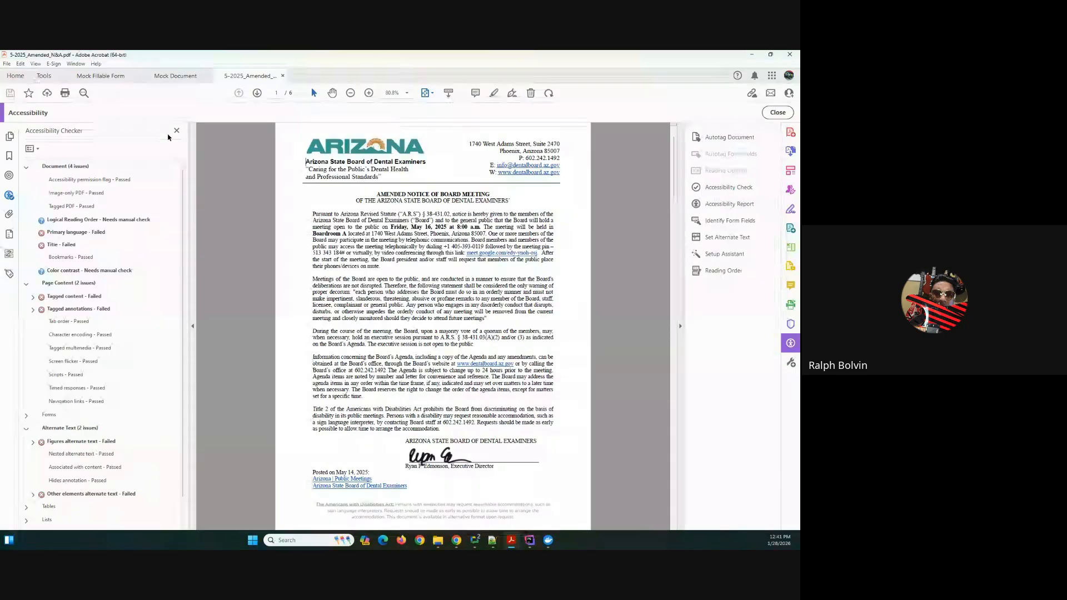
click(177, 131)
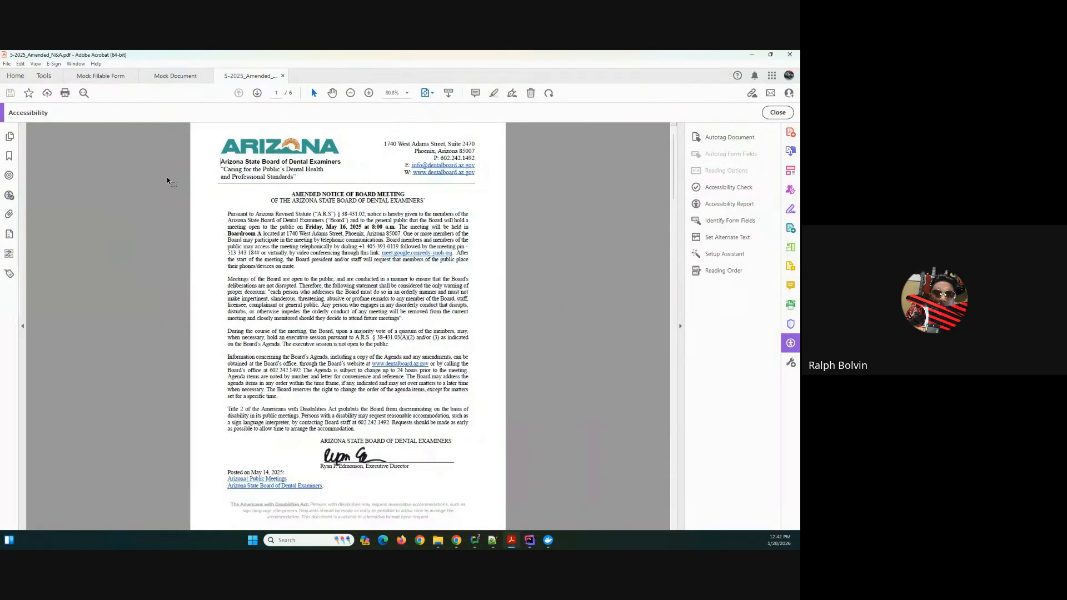
Step: Set the title in the document properties to "Public meeting amended"
click(6, 63)
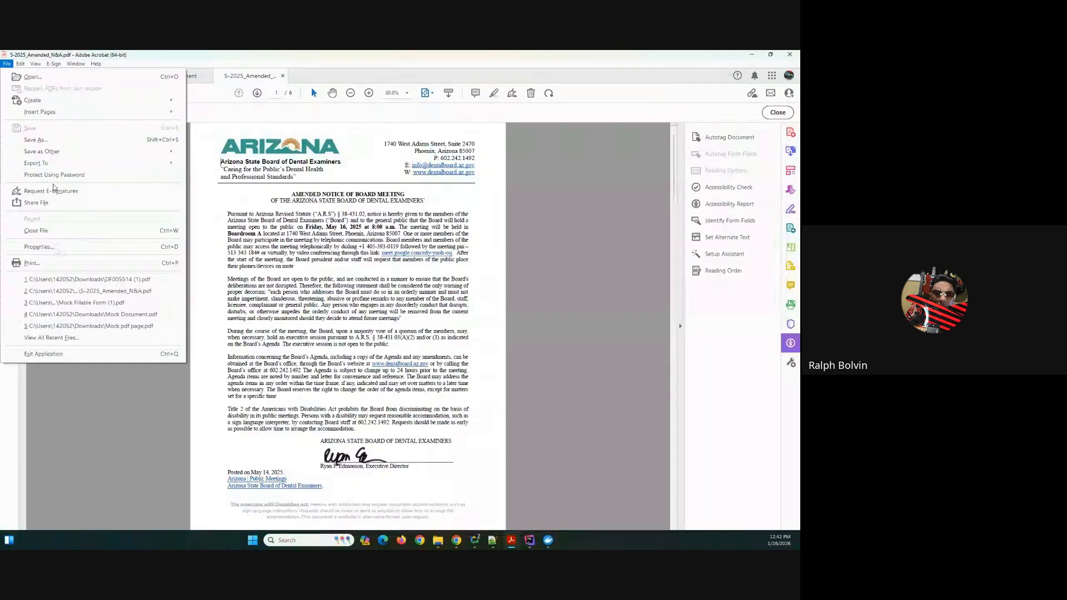
click(55, 247)
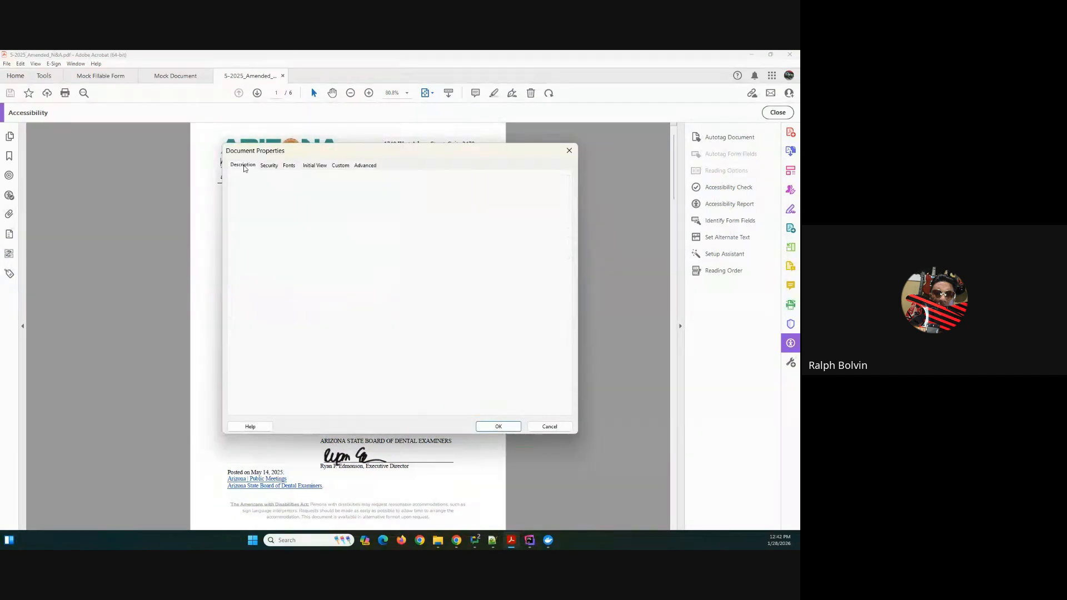
click(277, 202)
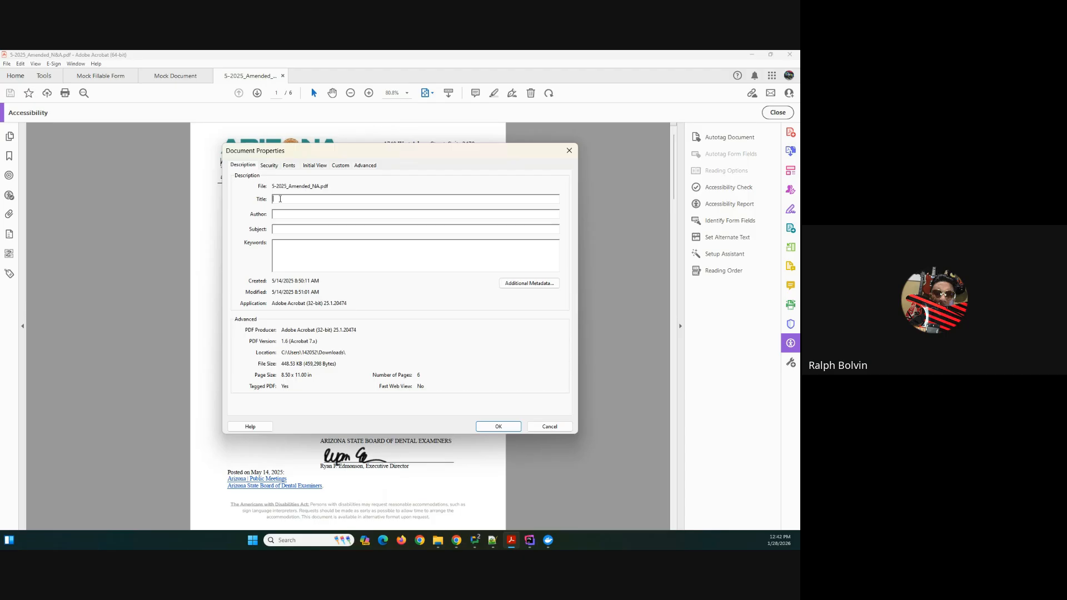
text(Public meeting amended)
click(360, 165)
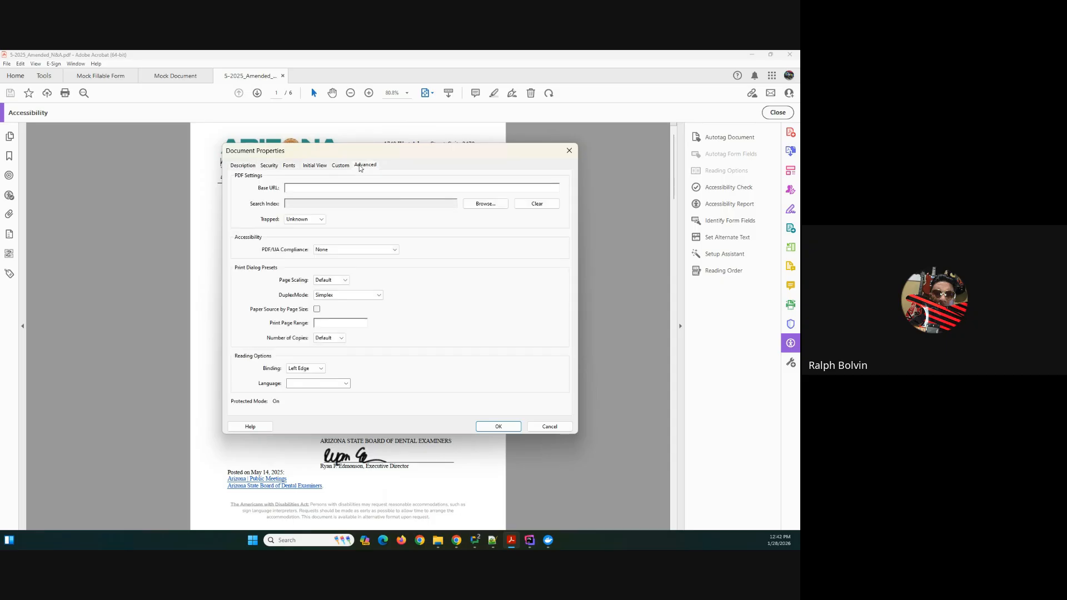
click(327, 251)
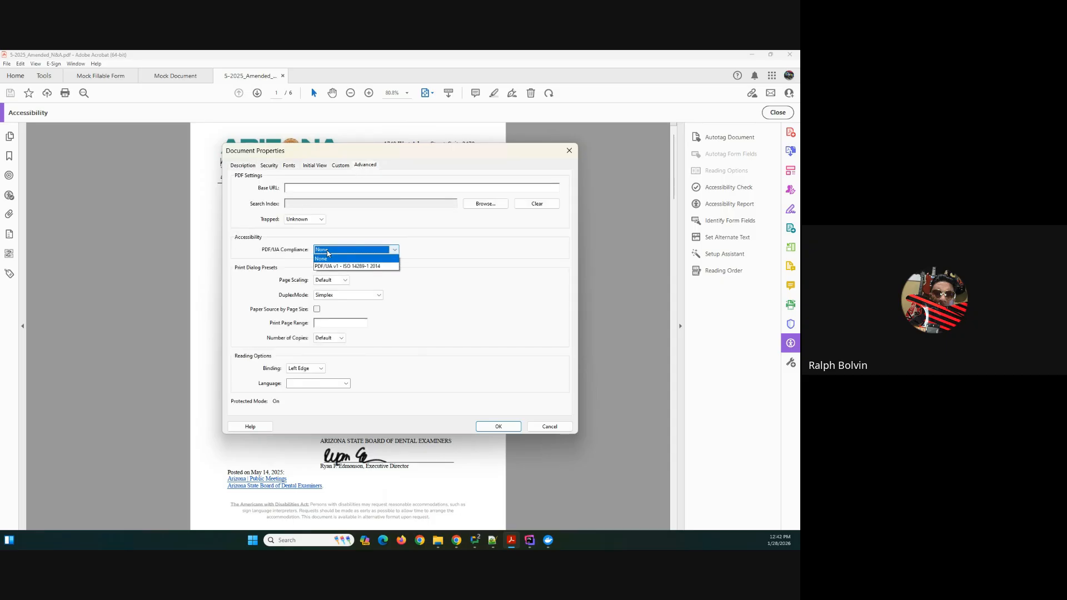
click(330, 266)
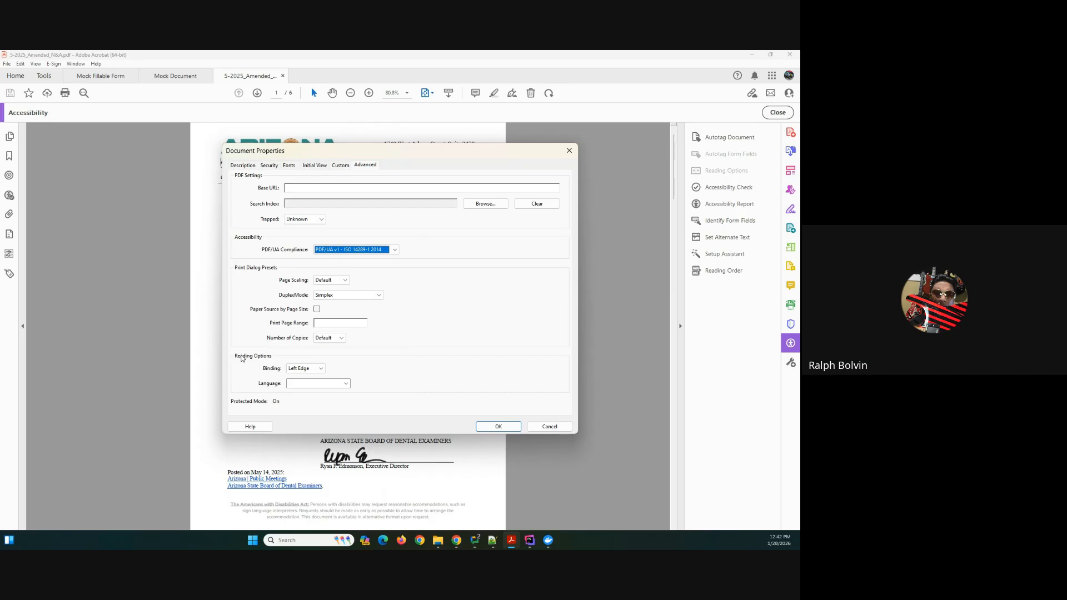
Step: Set the document's reading language to English and apply the document properties
click(300, 385)
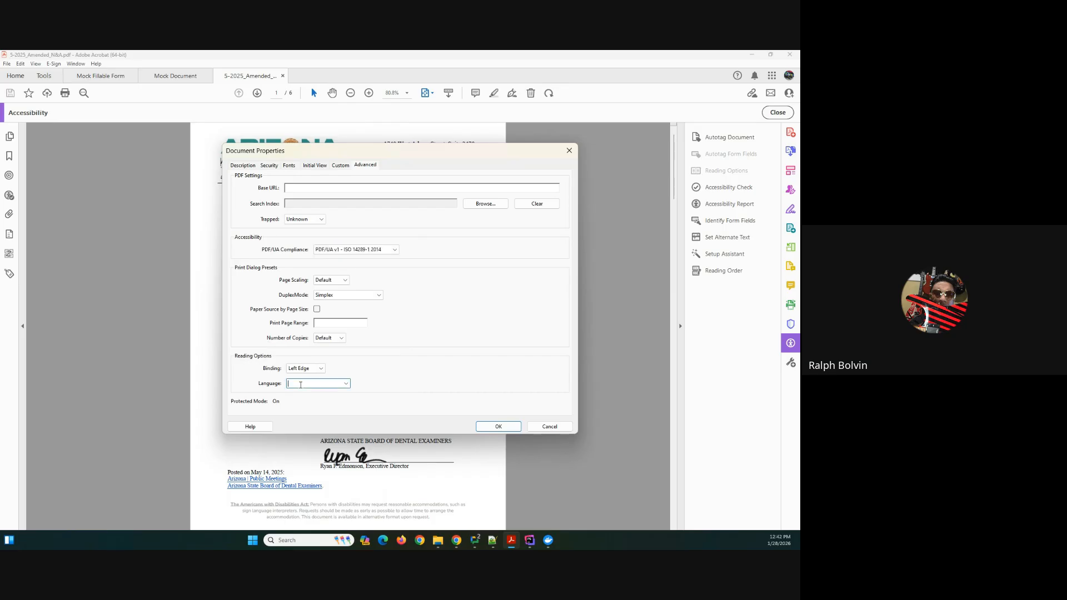
click(346, 384)
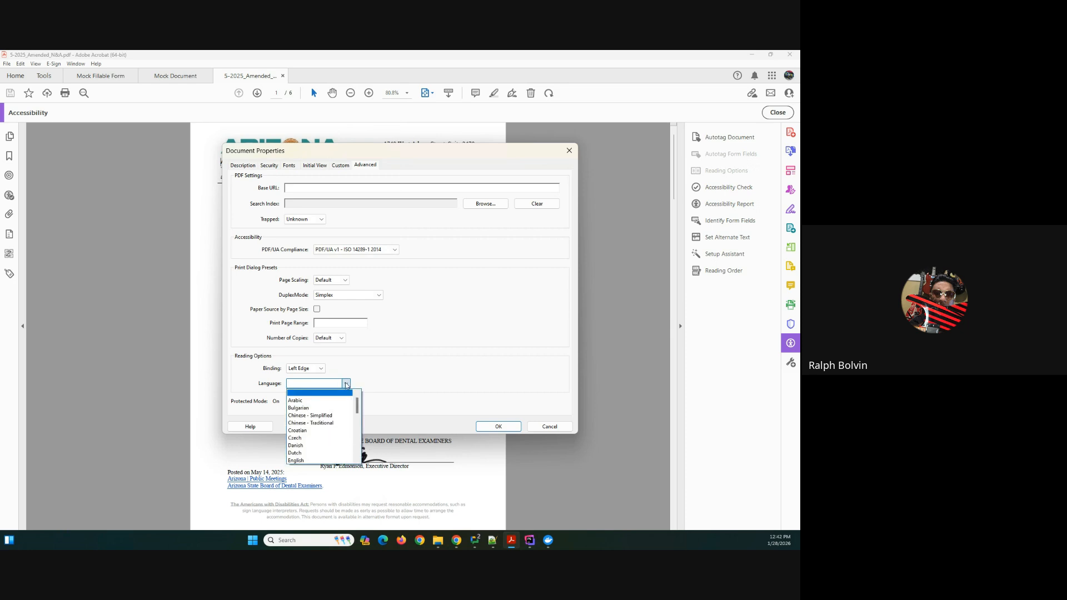
key(e)
key(n)
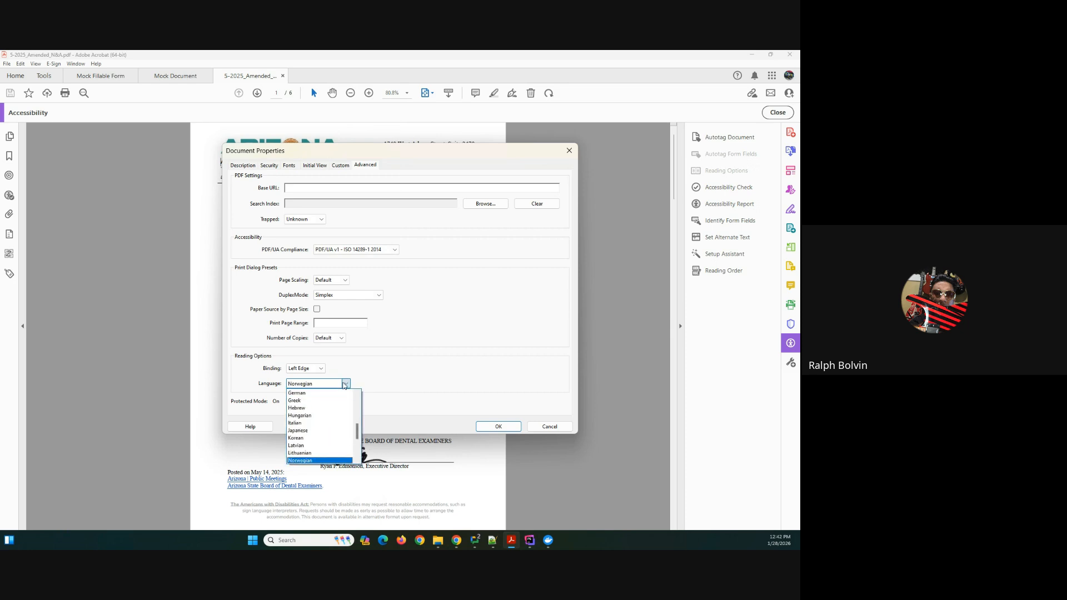
scroll(315, 438, up, 3)
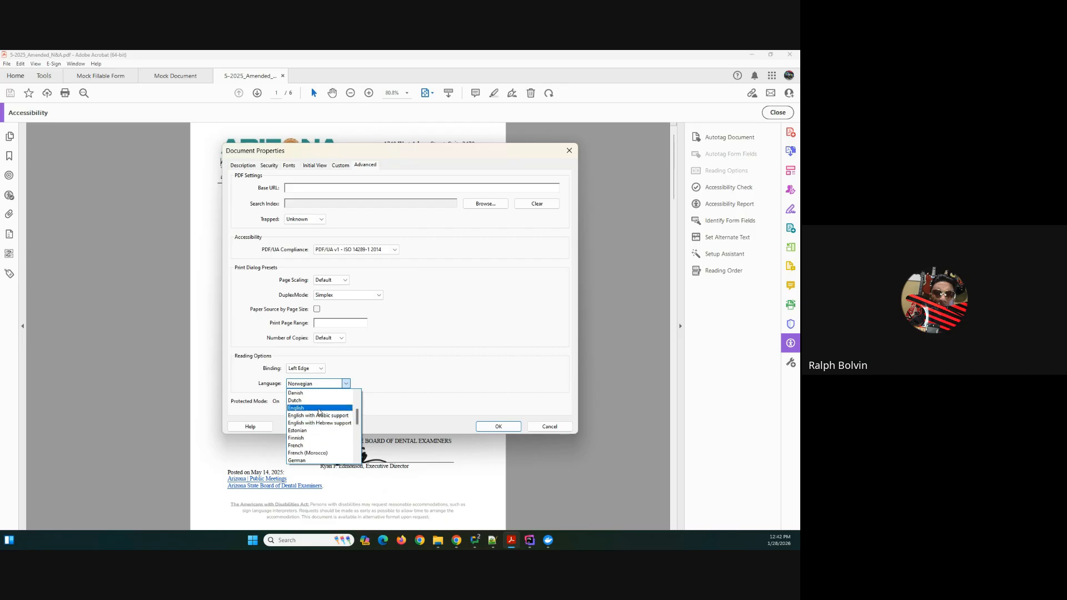
click(336, 402)
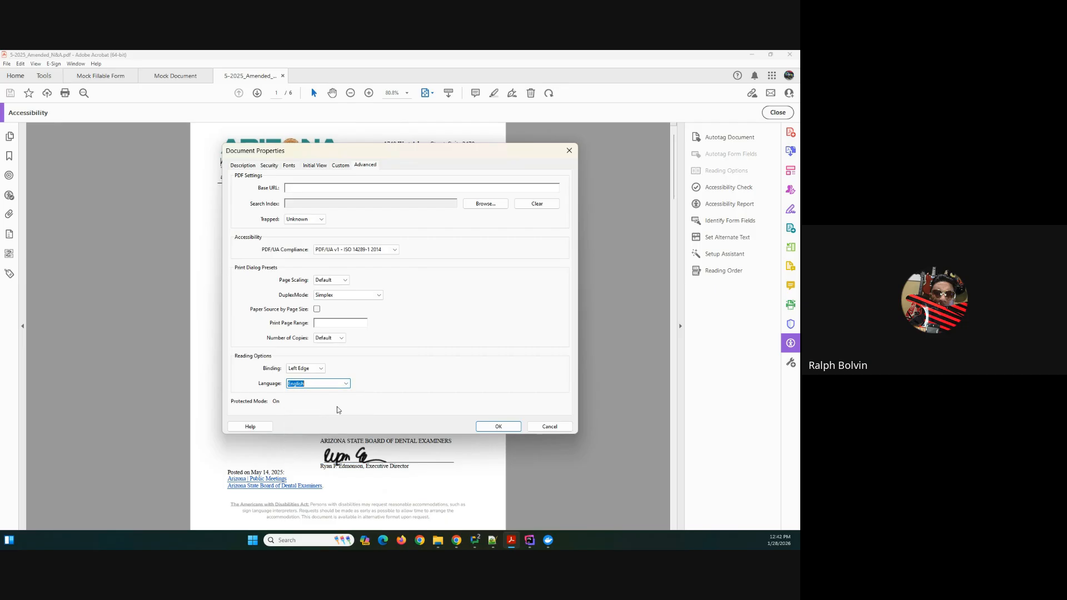
click(489, 426)
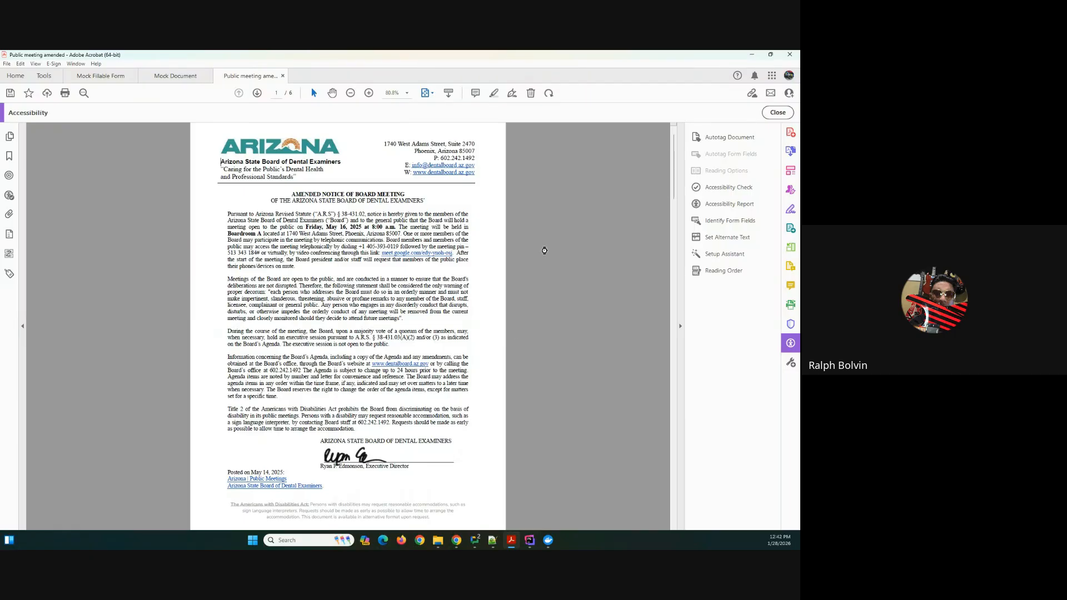
Step: Rerun the accessibility check on the amended meeting PDF, review the results and close them
click(731, 186)
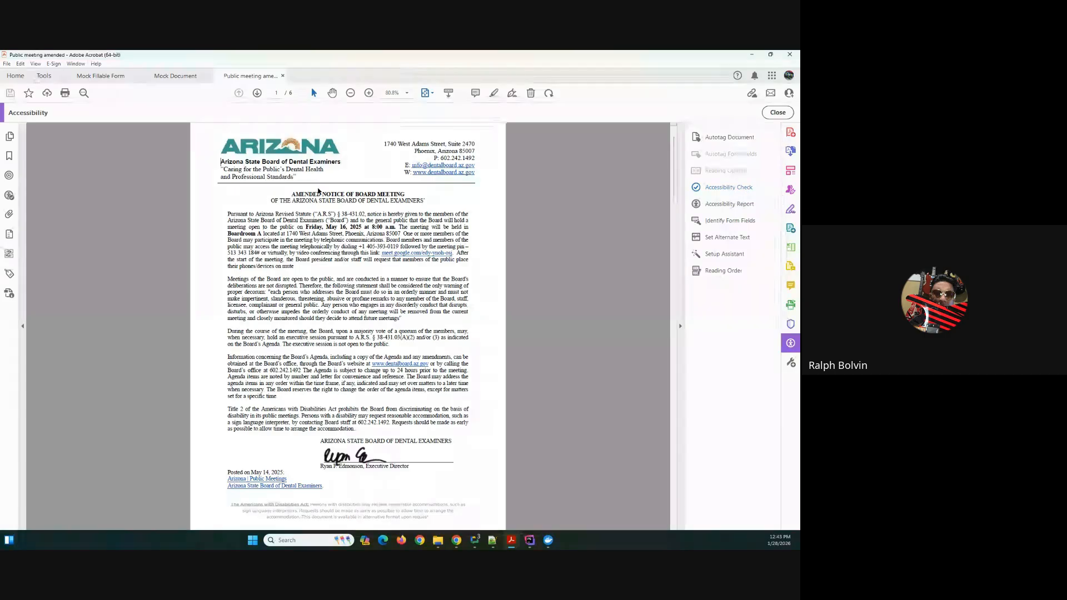
click(451, 425)
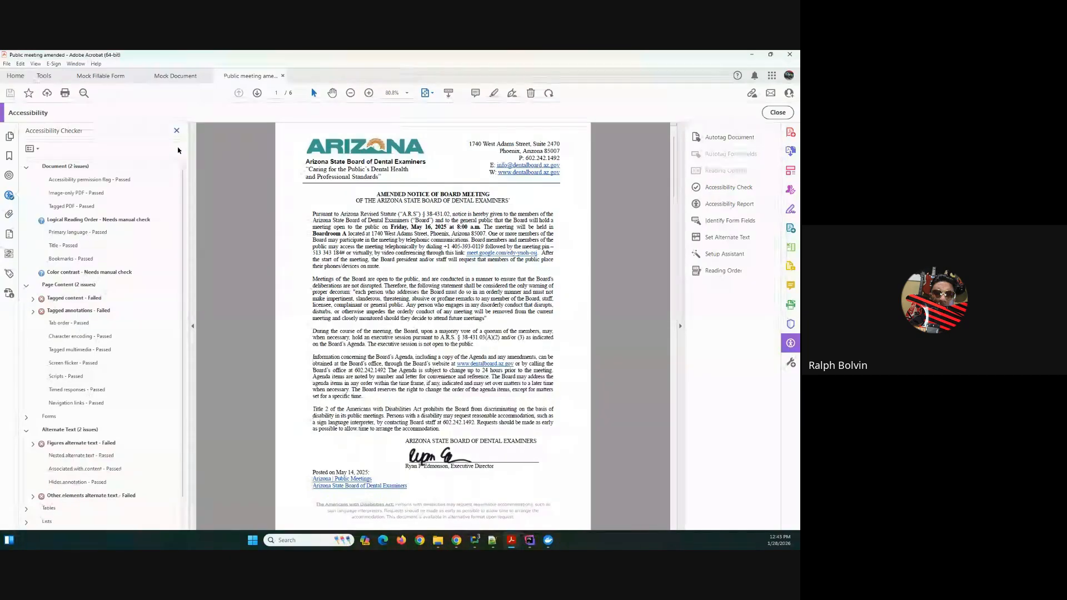
click(177, 131)
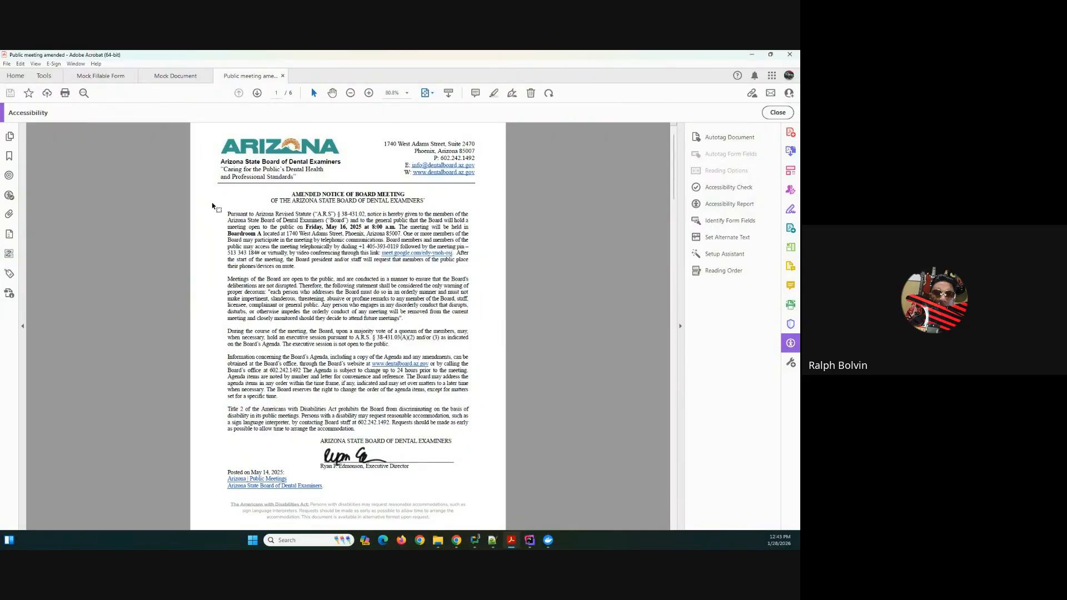
Step: Open the accessibility tags, highlight the Document tag's content, examine the existing tag types down the tree and close it
click(9, 274)
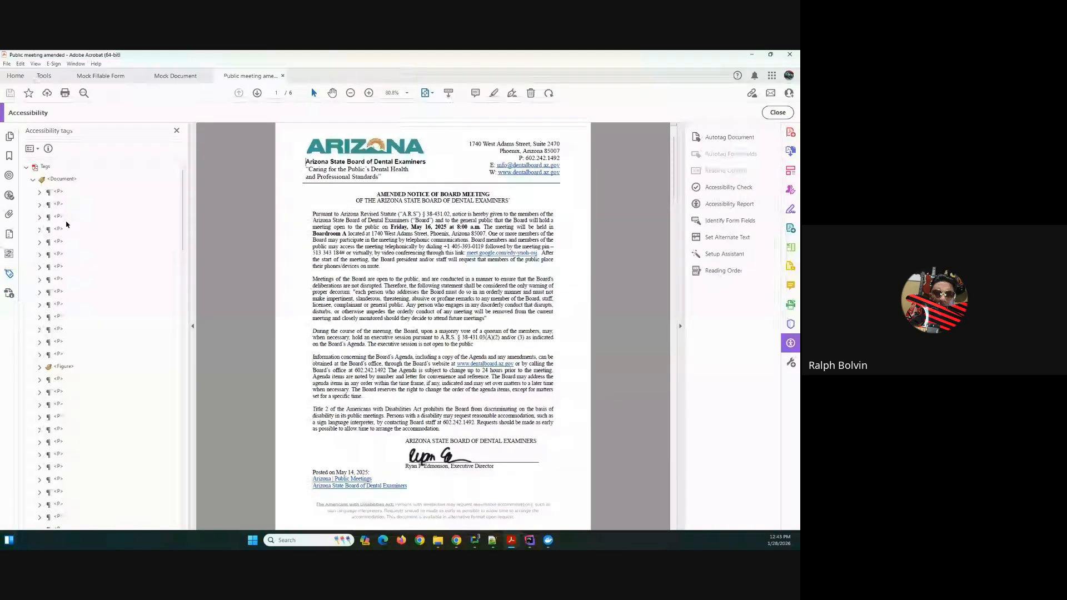
click(61, 182)
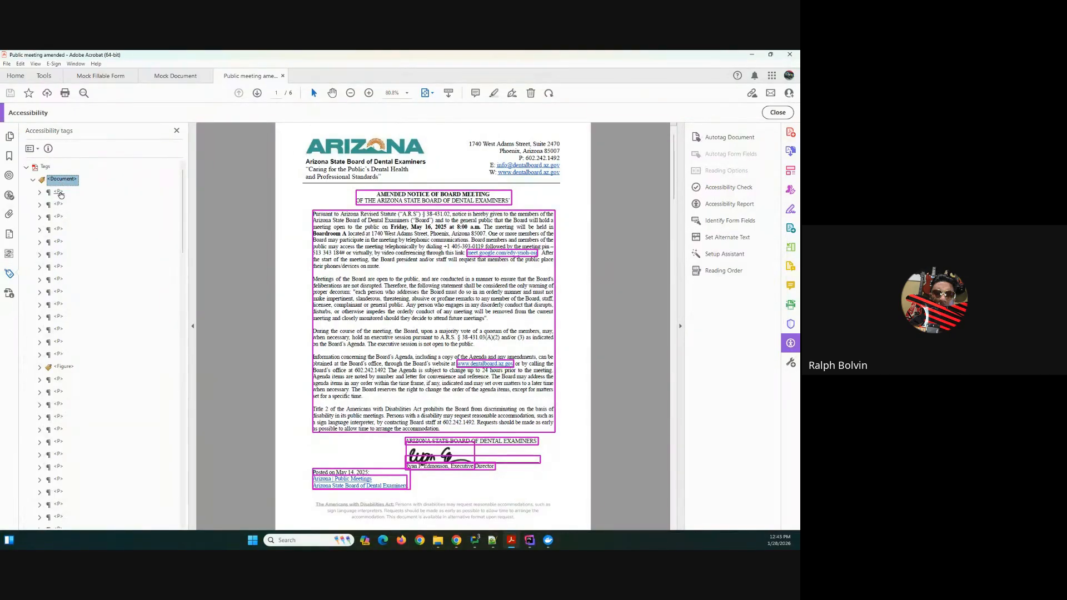
scroll(66, 255, down, 5)
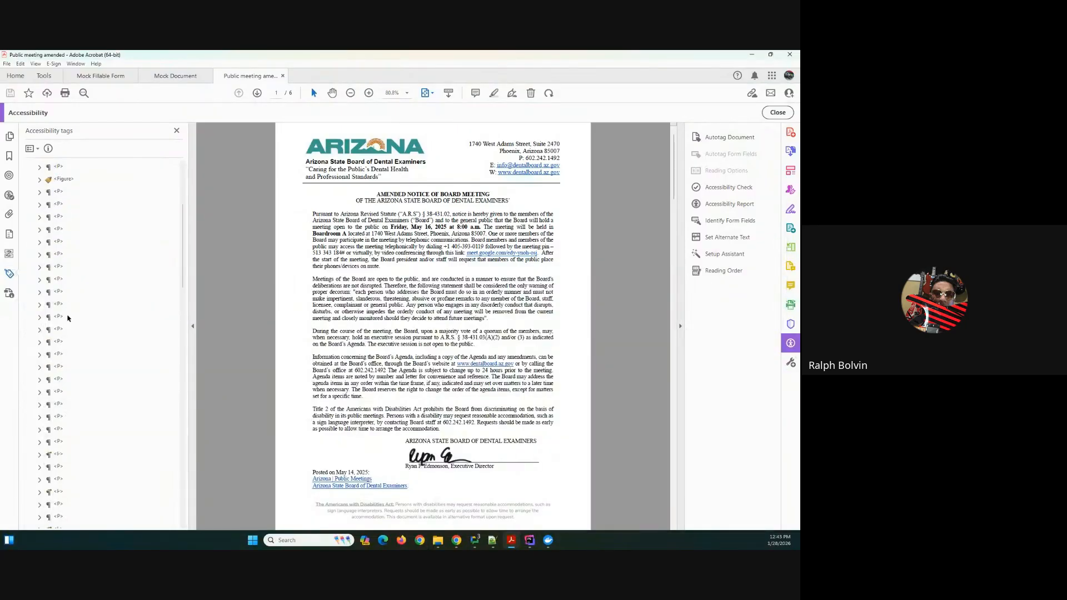
scroll(65, 320, down, 5)
scroll(63, 323, down, 5)
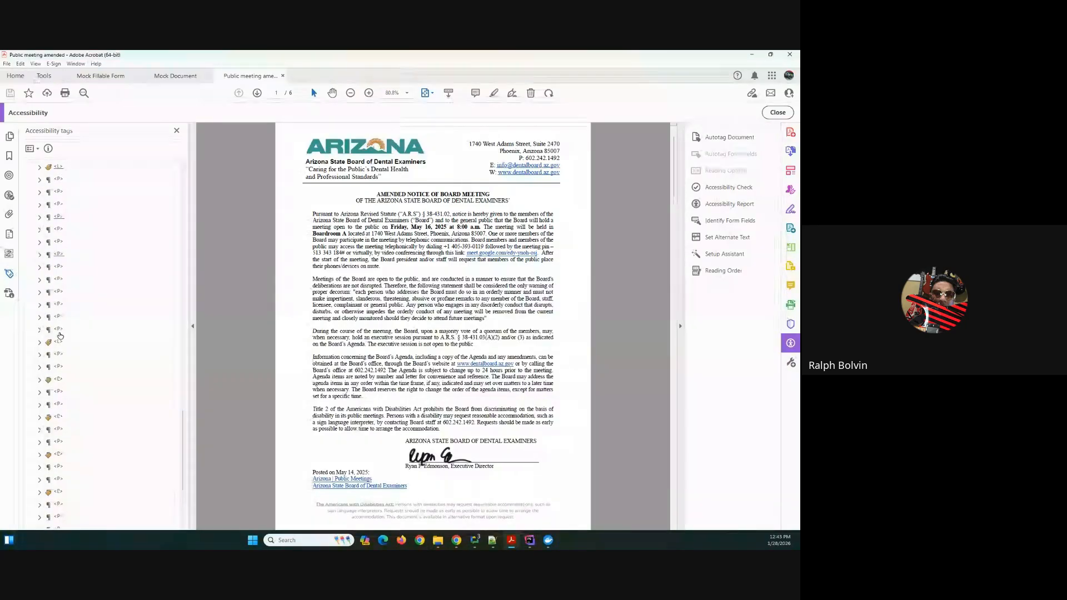
click(176, 131)
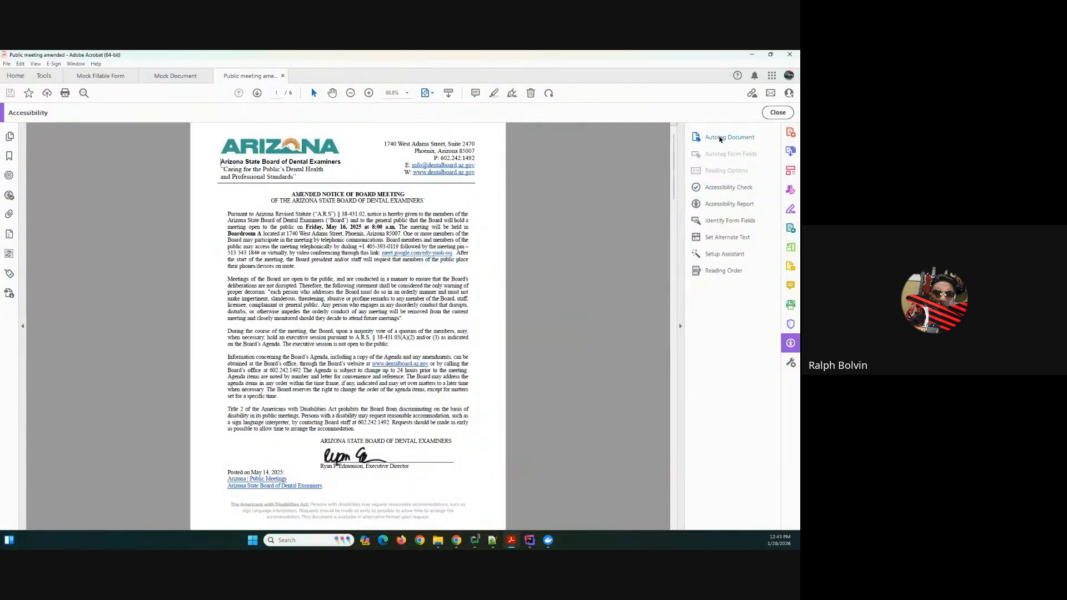
Step: Re-tag the already tagged document with Autotag Document and look through its pages to the last one
click(719, 138)
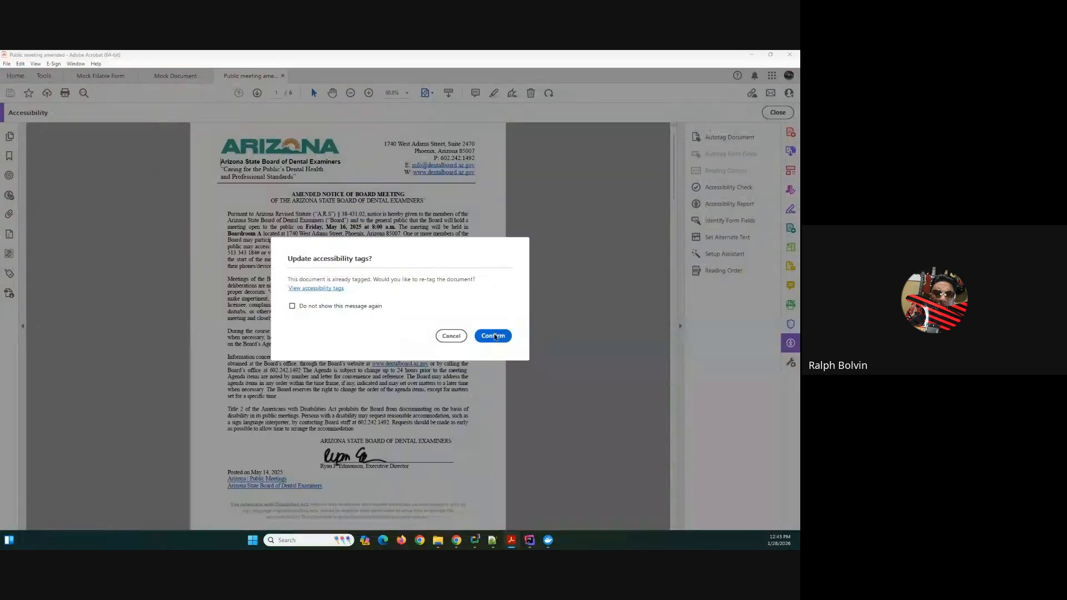
click(494, 336)
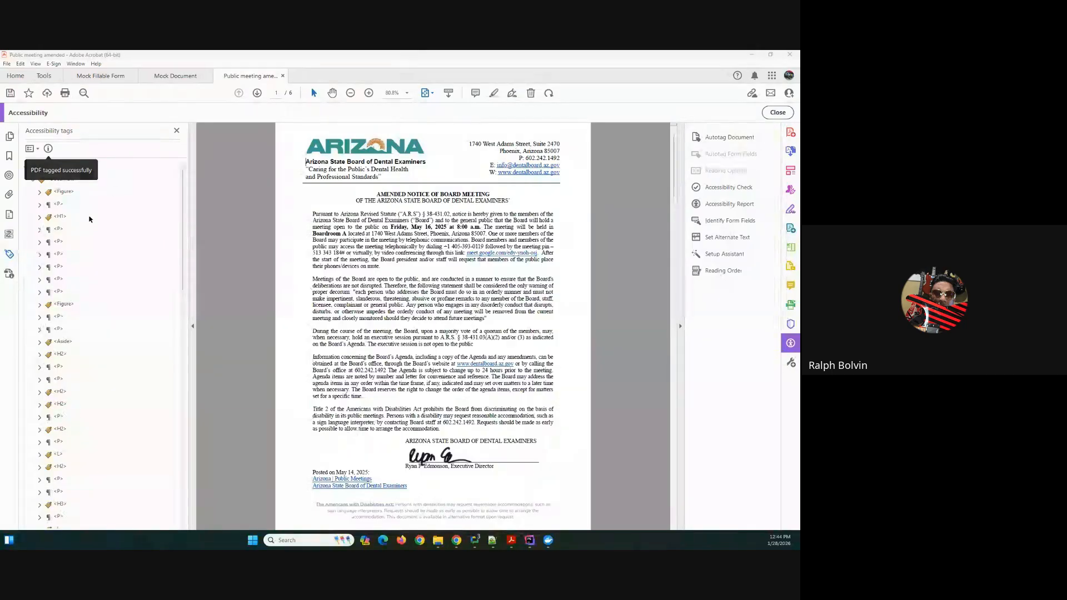
right_click(332, 149)
click(329, 147)
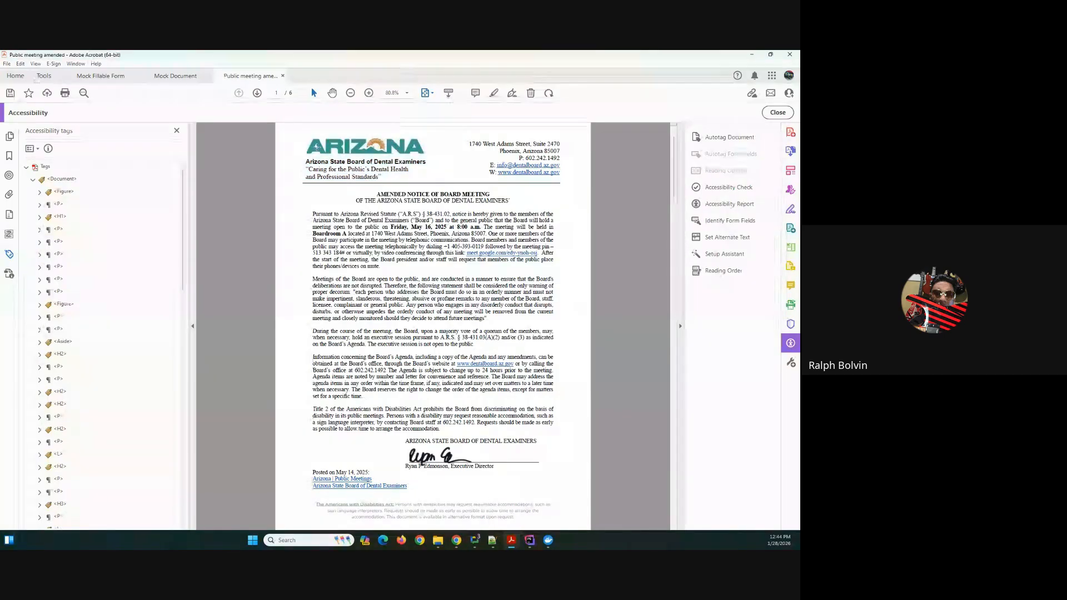
scroll(331, 268, down, 15)
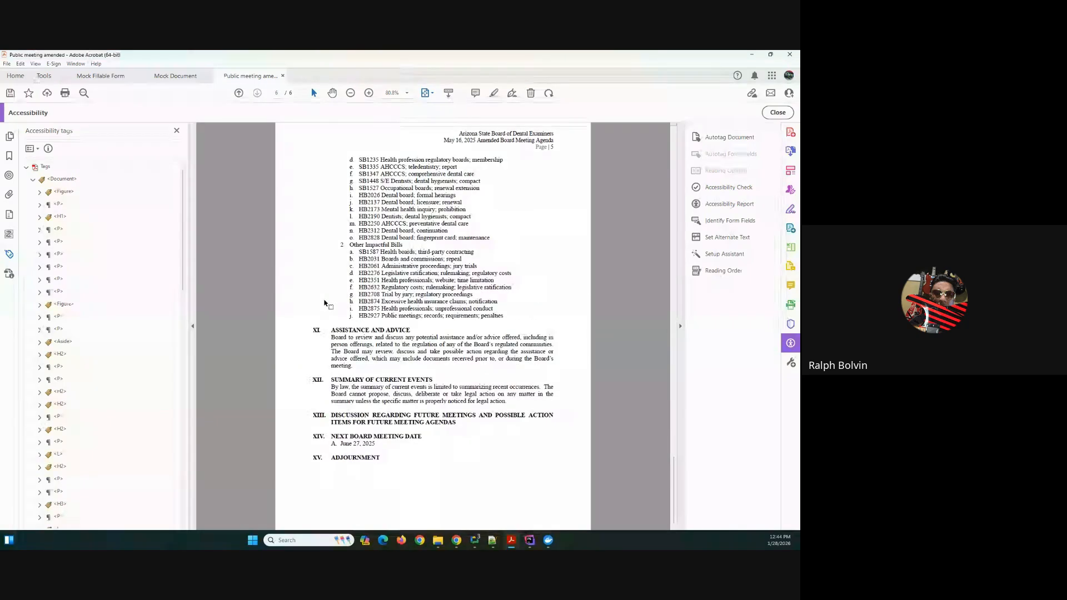
Step: Return to the first page and expand the first Figure tag to highlight its tagline text and logo image
scroll(326, 303, up, 15)
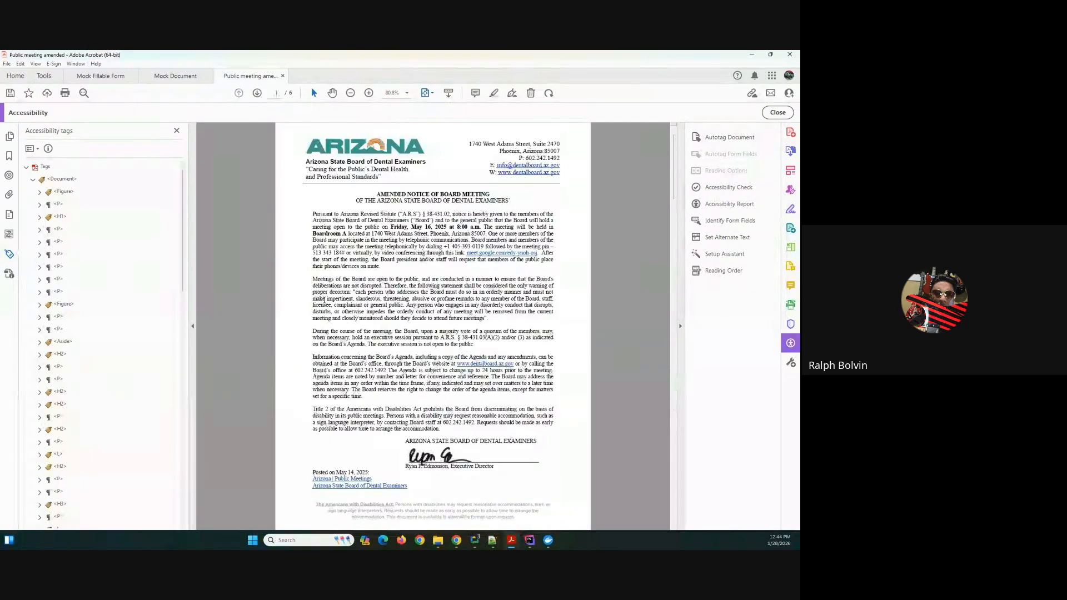
scroll(324, 300, down, 3)
scroll(324, 300, down, 3)
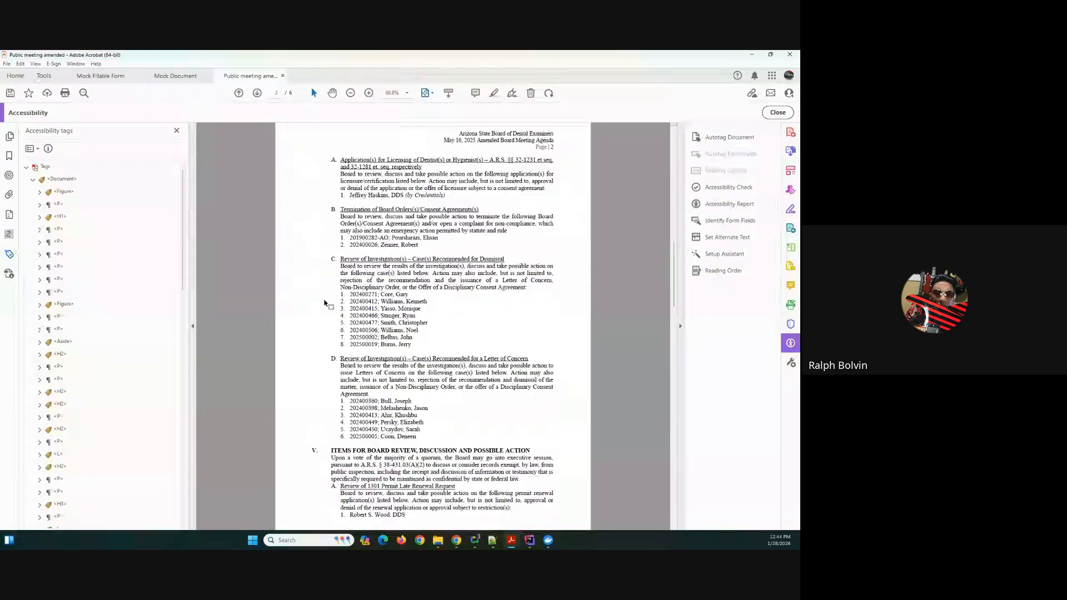
scroll(324, 303, up, 5)
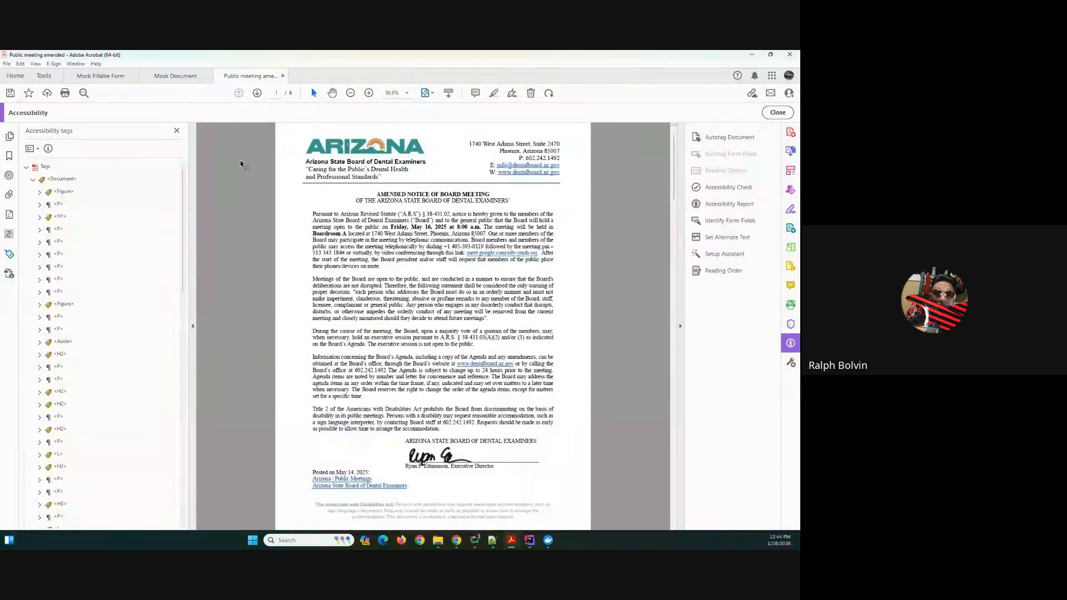
click(40, 192)
click(83, 204)
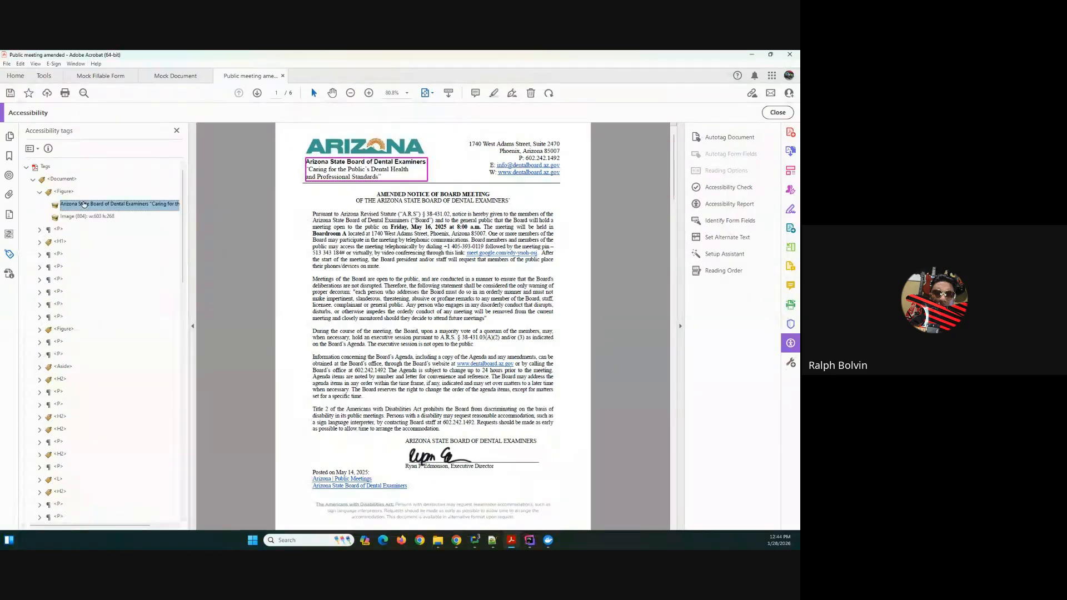
click(80, 218)
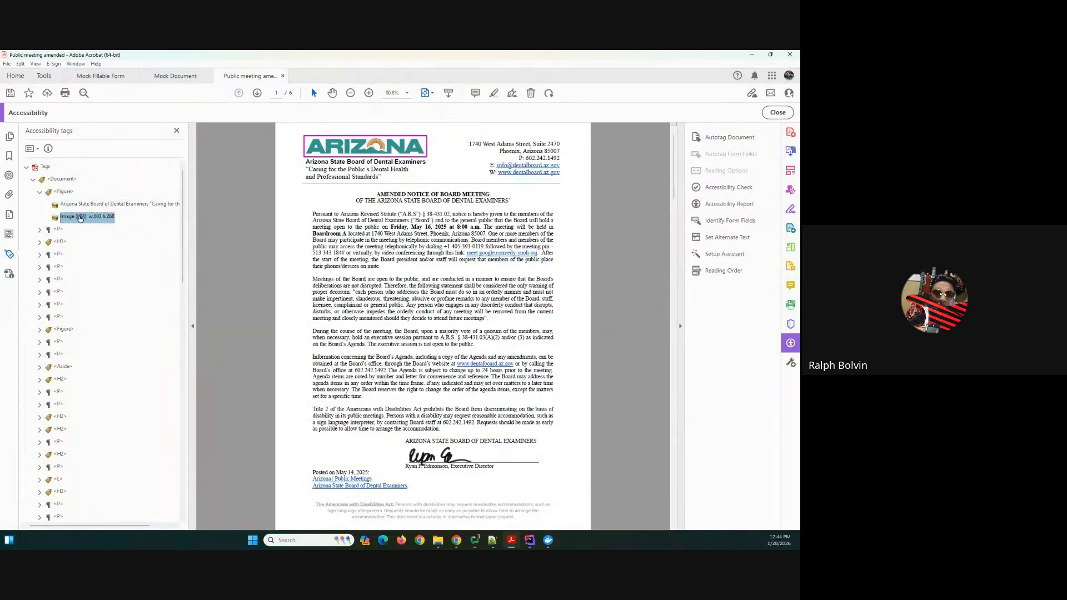
Step: Give the first page's logo image the alternate text "Arizona Logo" in its tag properties
right_click(81, 218)
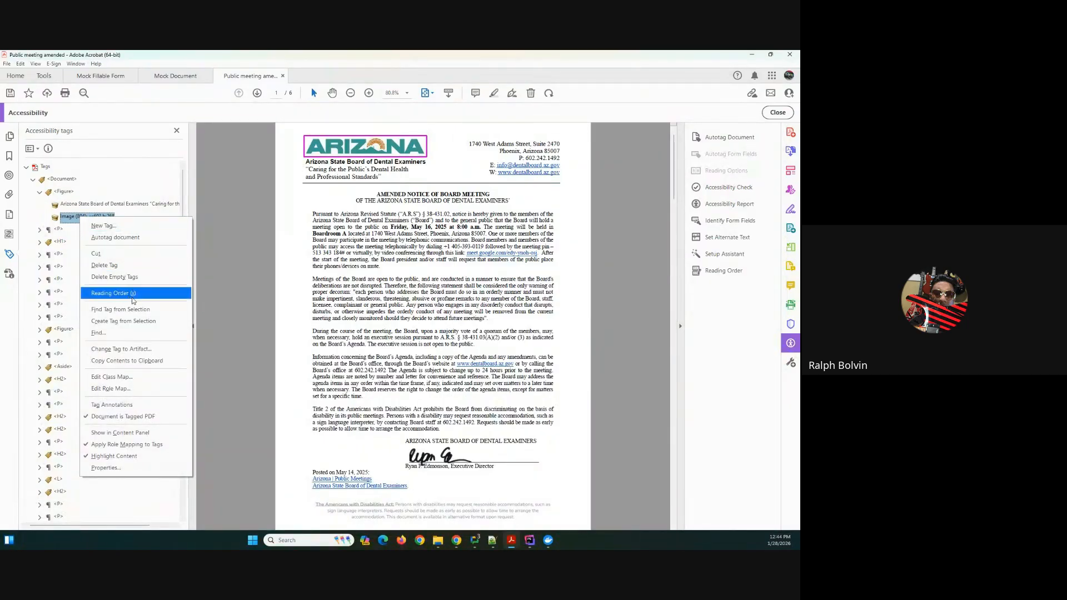
click(118, 469)
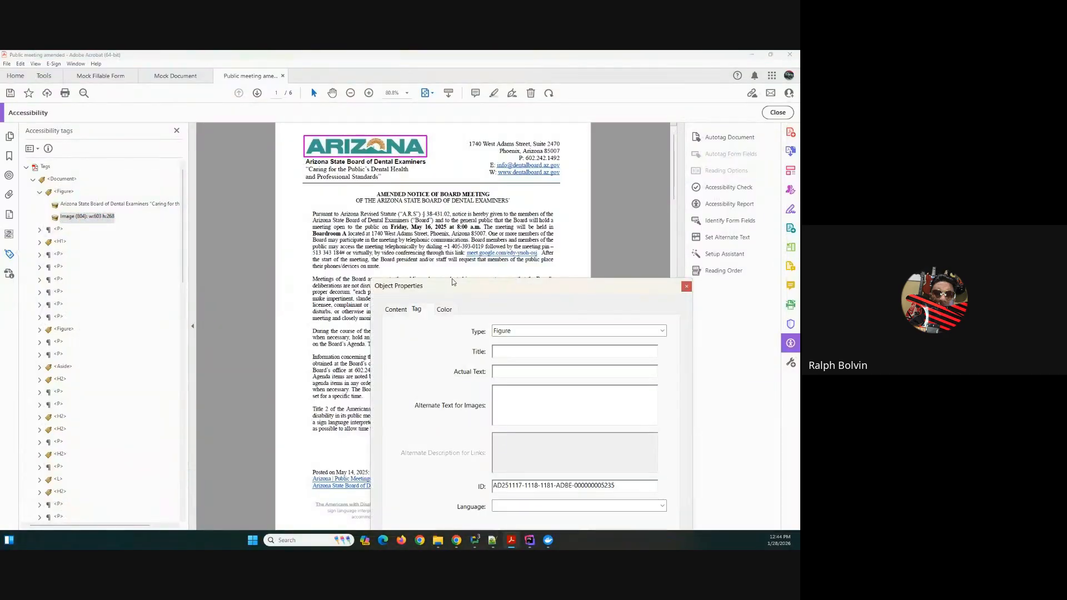
drag(492, 286, 478, 185)
click(486, 296)
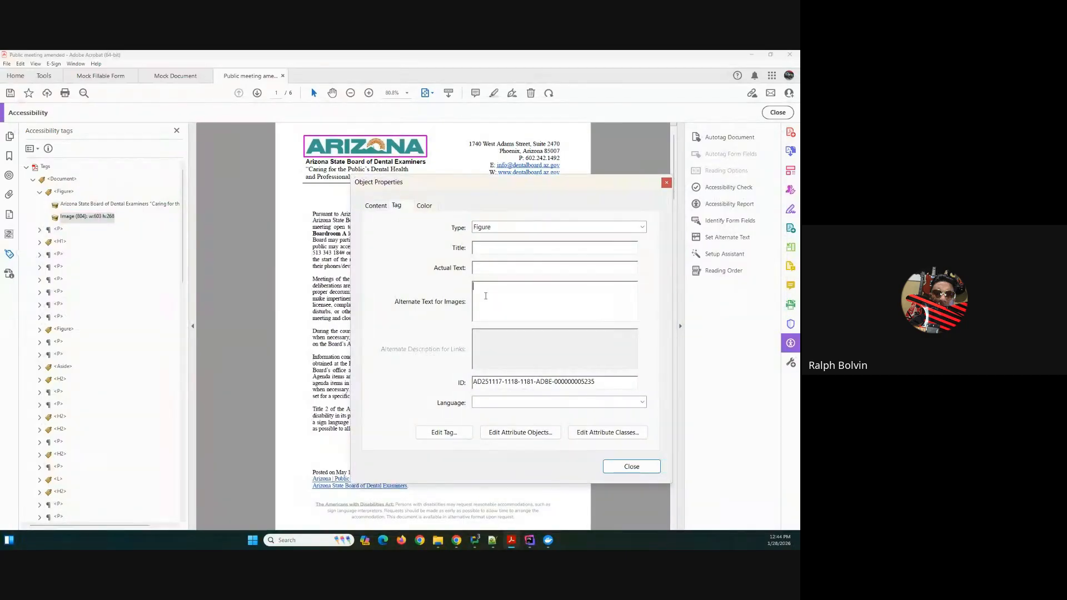
text(Arizona Logo)
click(631, 467)
Step: Select the logo at the top of page 2 and look through the tag tree for the remaining figures
scroll(360, 346, down, 3)
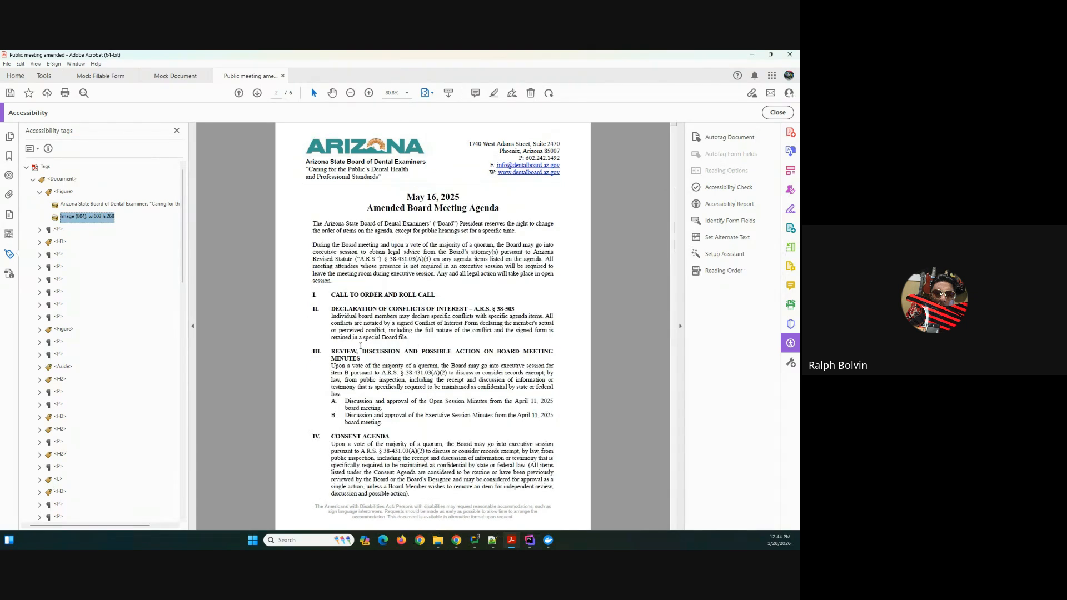
click(332, 165)
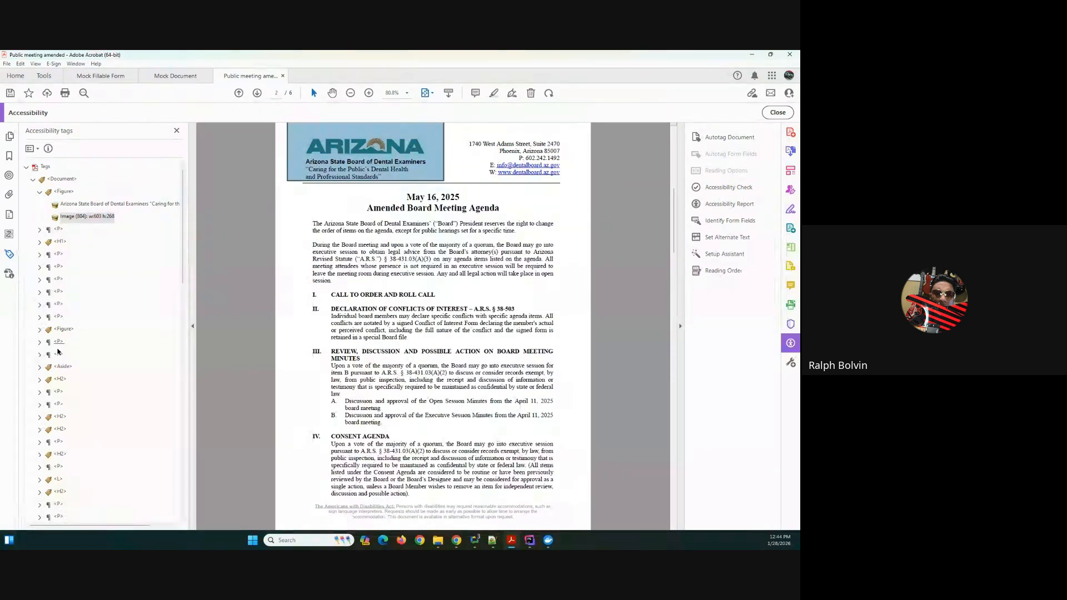
scroll(54, 359, down, 10)
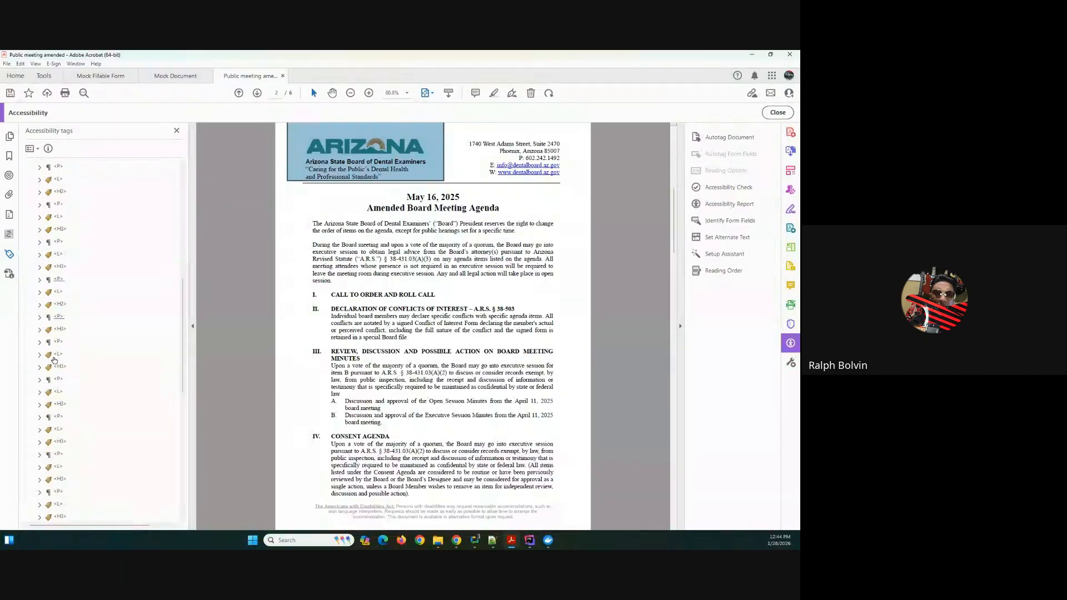
scroll(56, 358, up, 1)
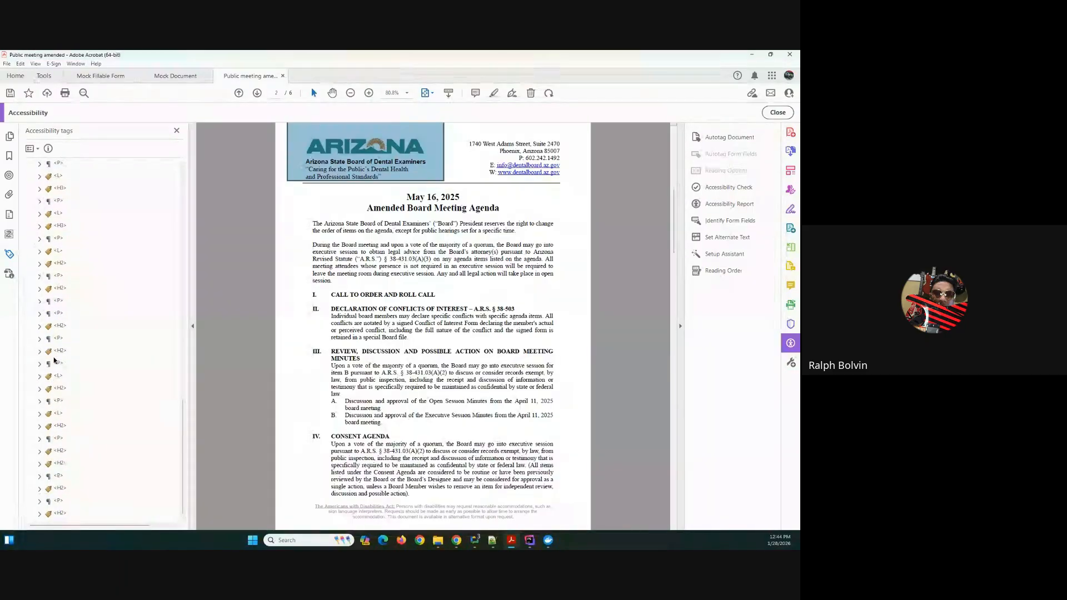
scroll(58, 353, up, 10)
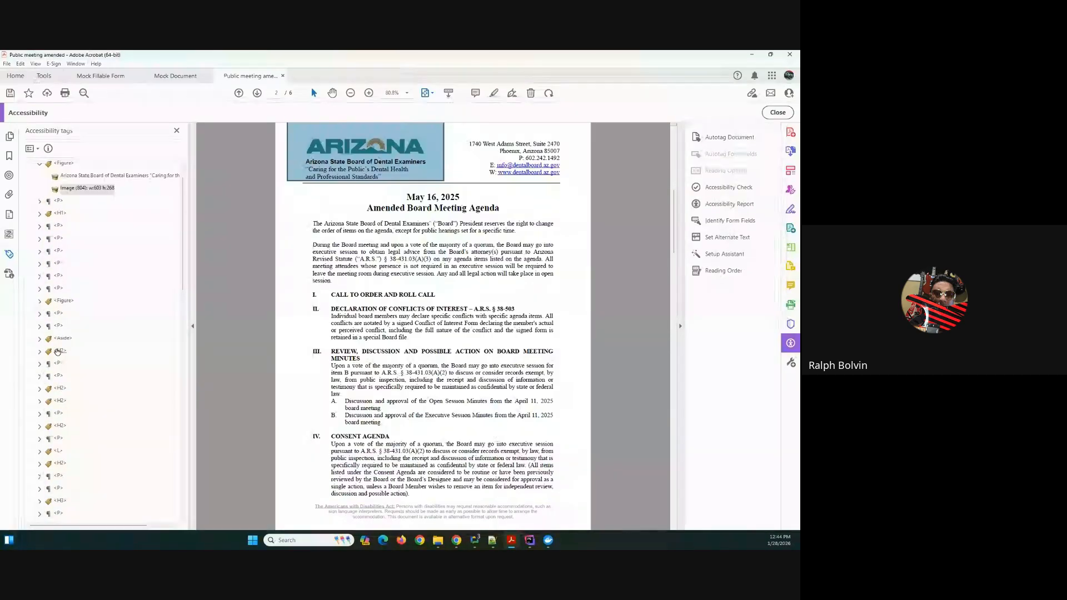
Step: Expand the Figure tag of the first page's signature and enter alternate text for the signature image
click(65, 301)
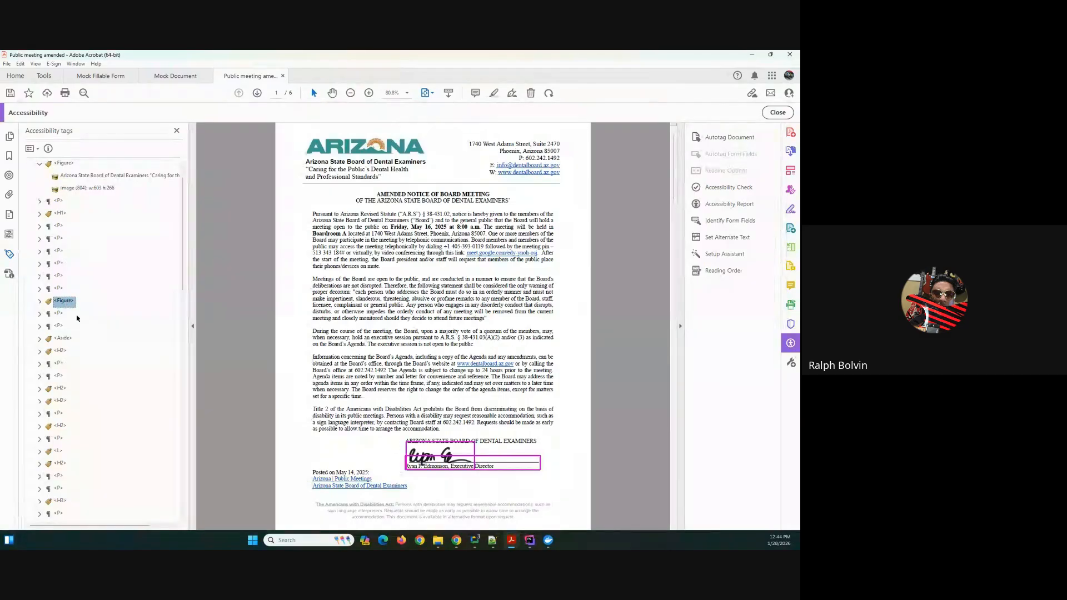
click(40, 301)
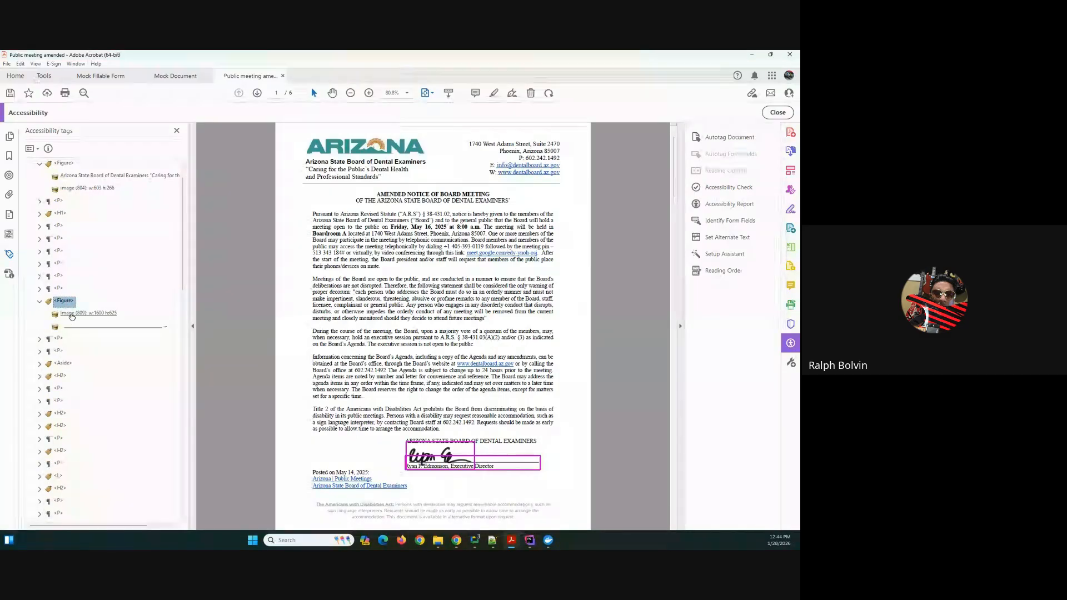
click(71, 315)
right_click(72, 318)
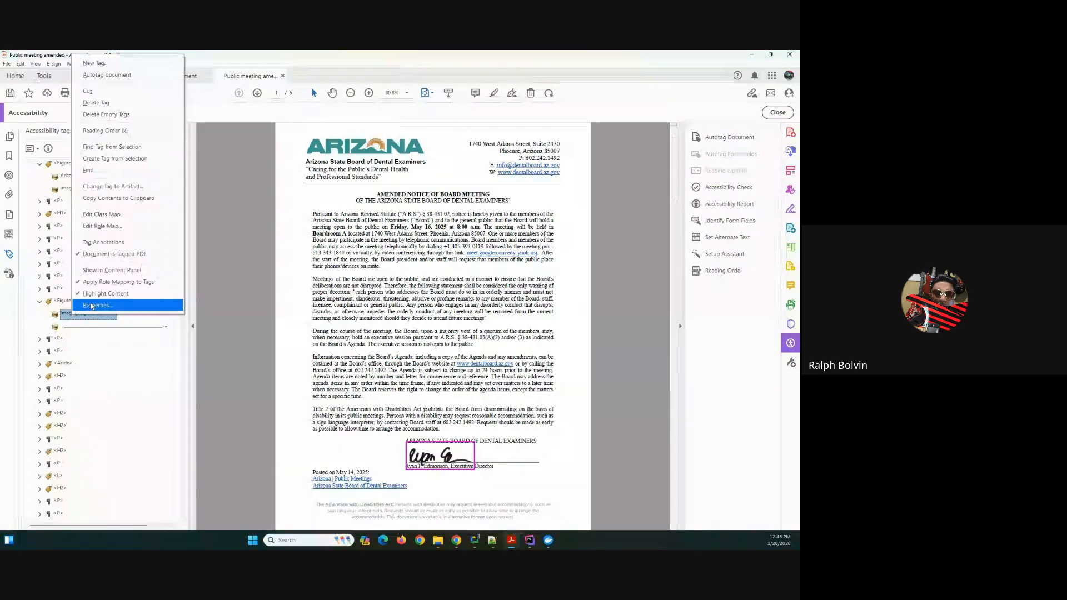
click(92, 306)
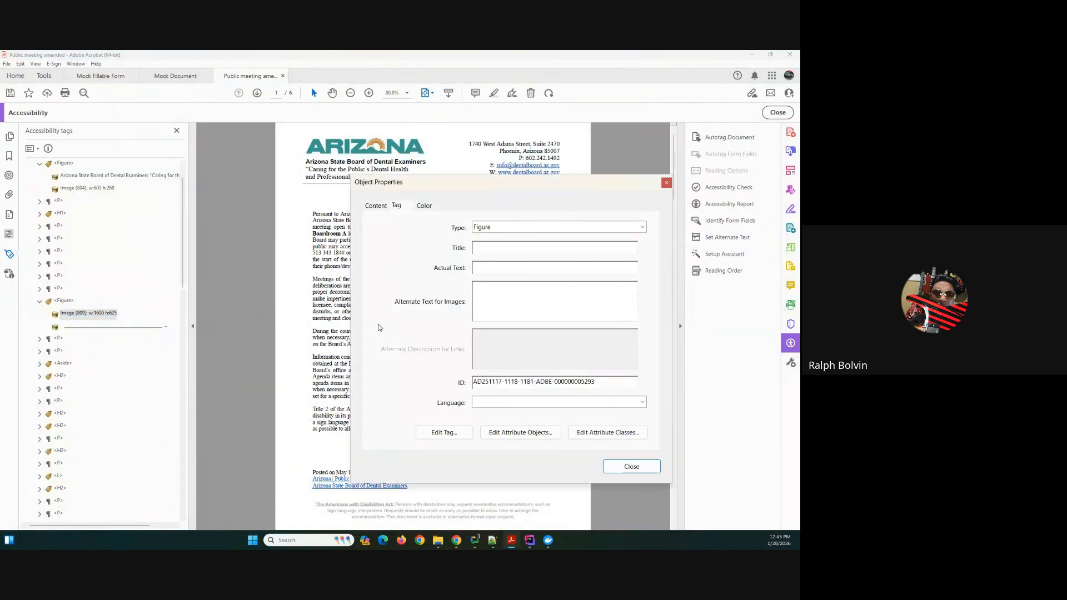
click(498, 297)
click(632, 466)
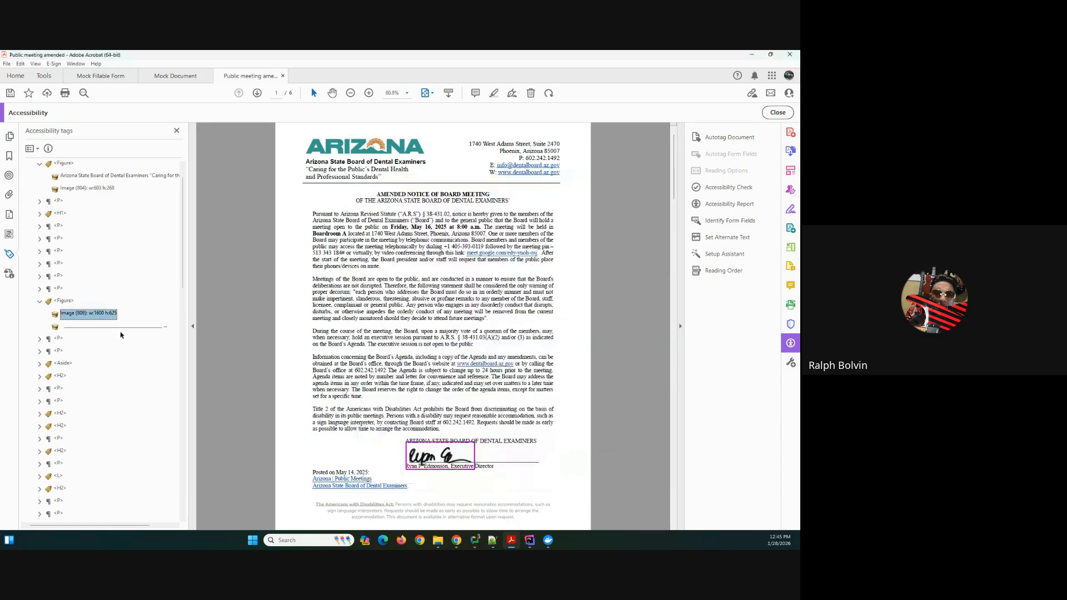
Step: Expand the Aside tag of the page 2 letterhead and highlight its paragraphs and the H2 heading below it
click(62, 363)
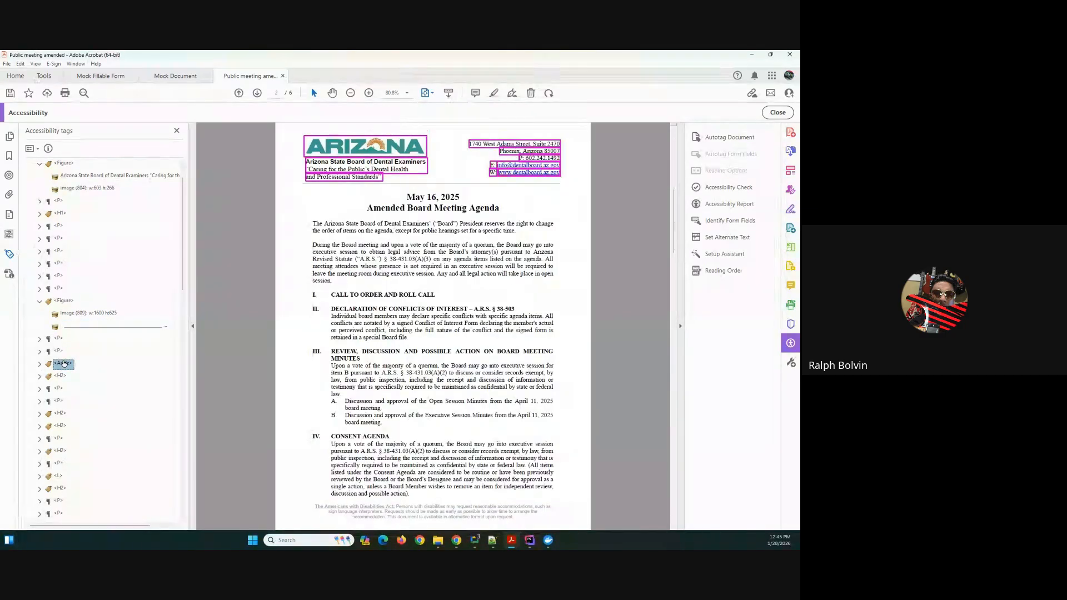
click(39, 363)
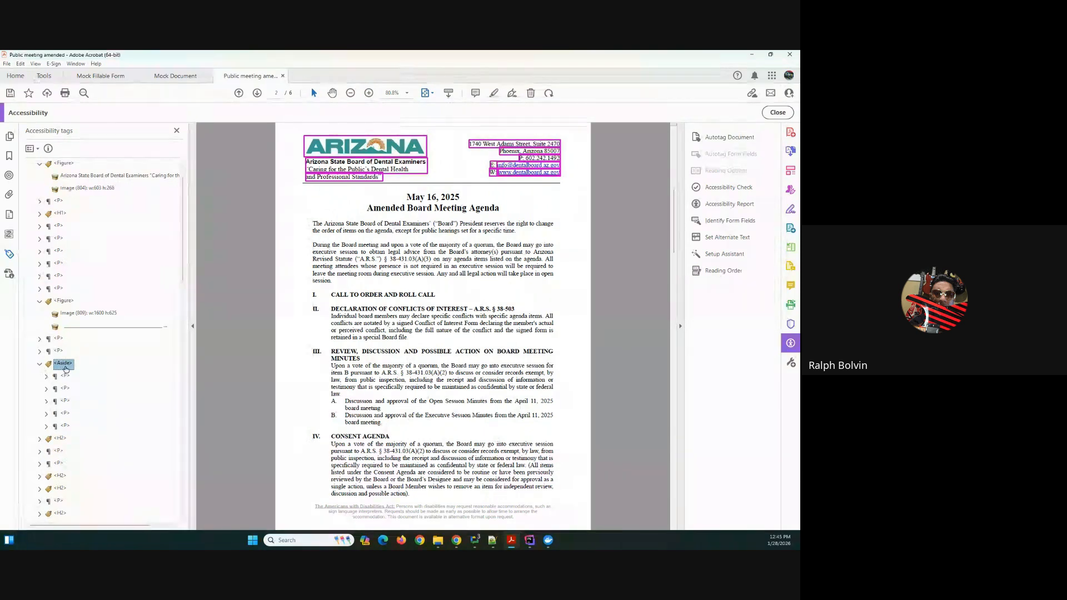
click(66, 376)
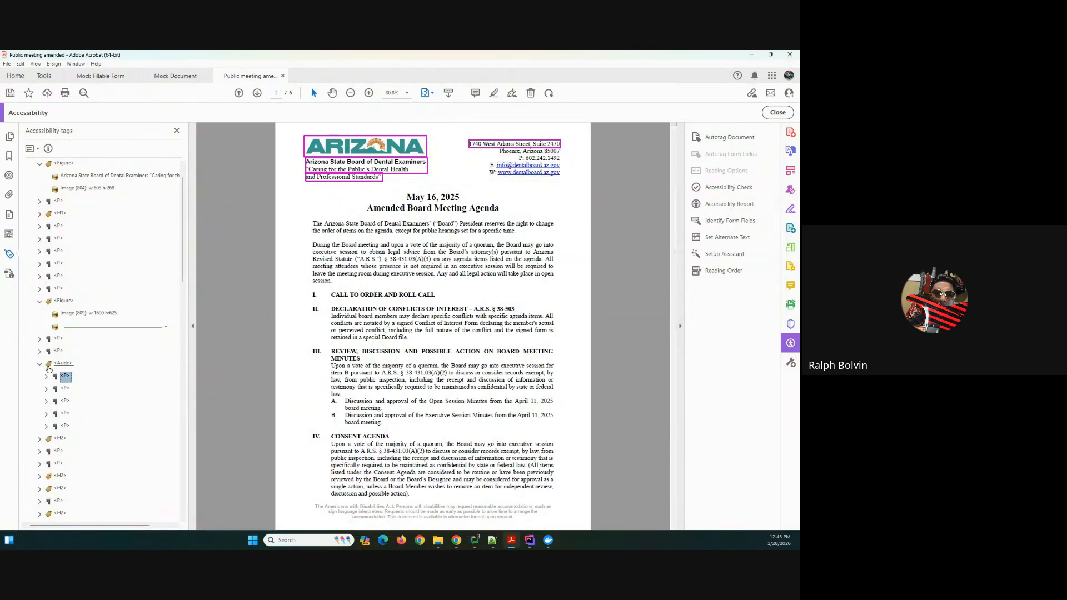
click(61, 439)
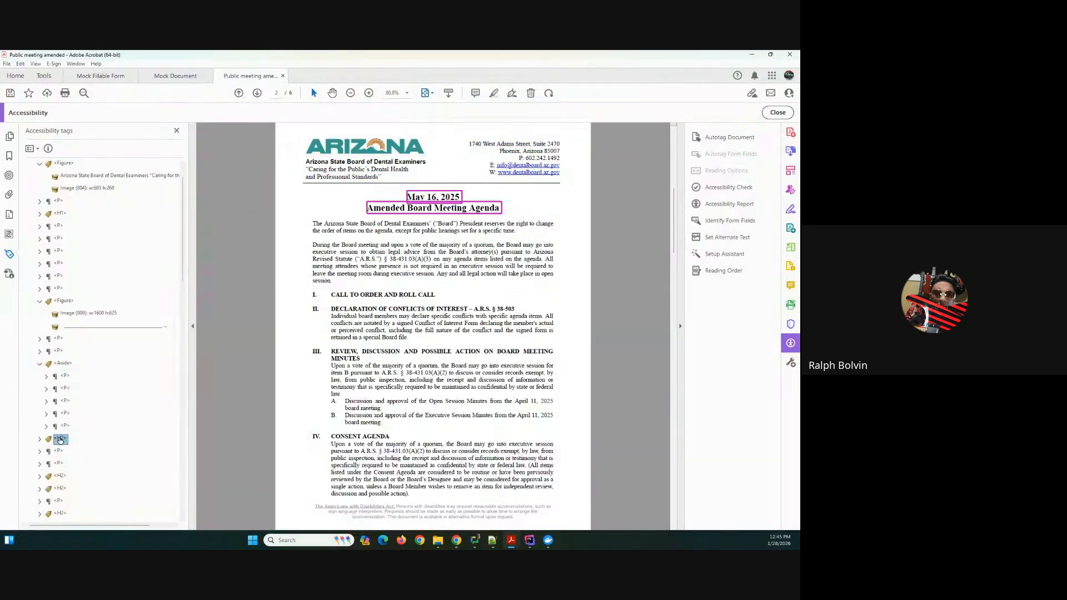
click(65, 377)
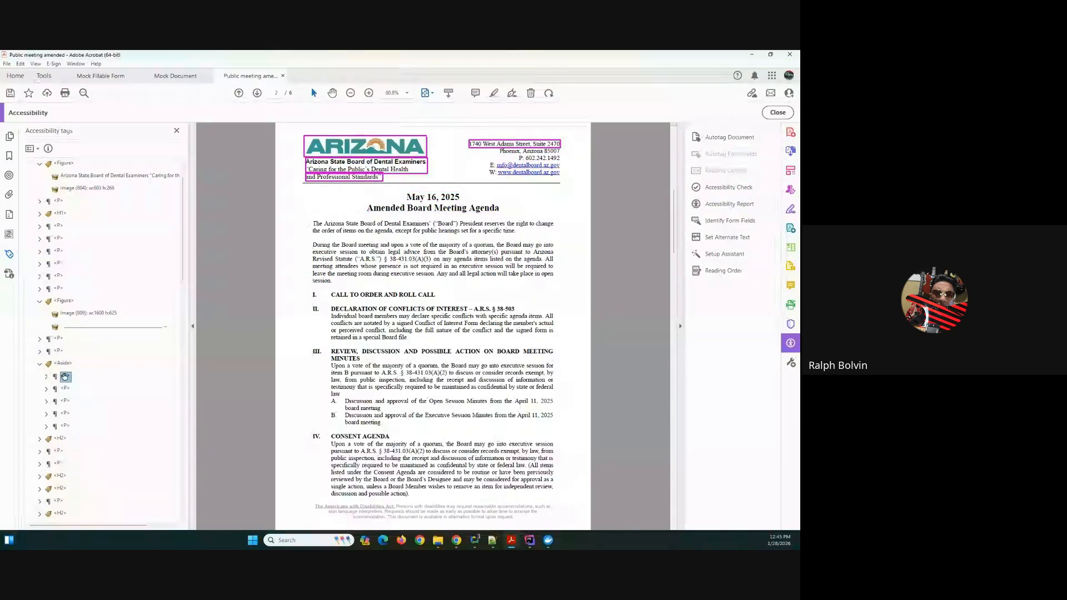
click(64, 388)
key(Down)
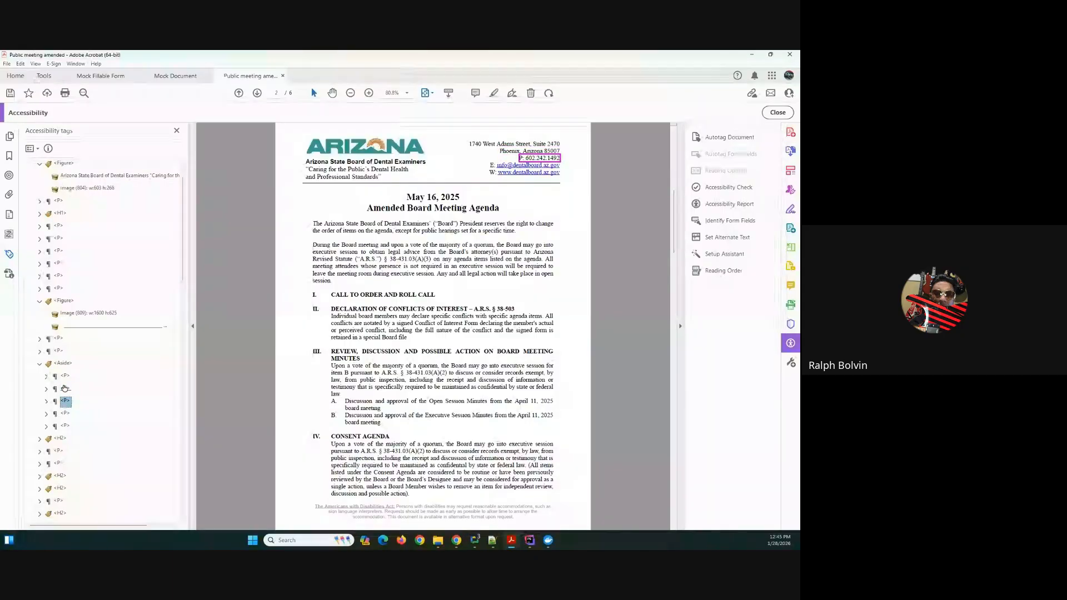
key(Down)
key(Down)
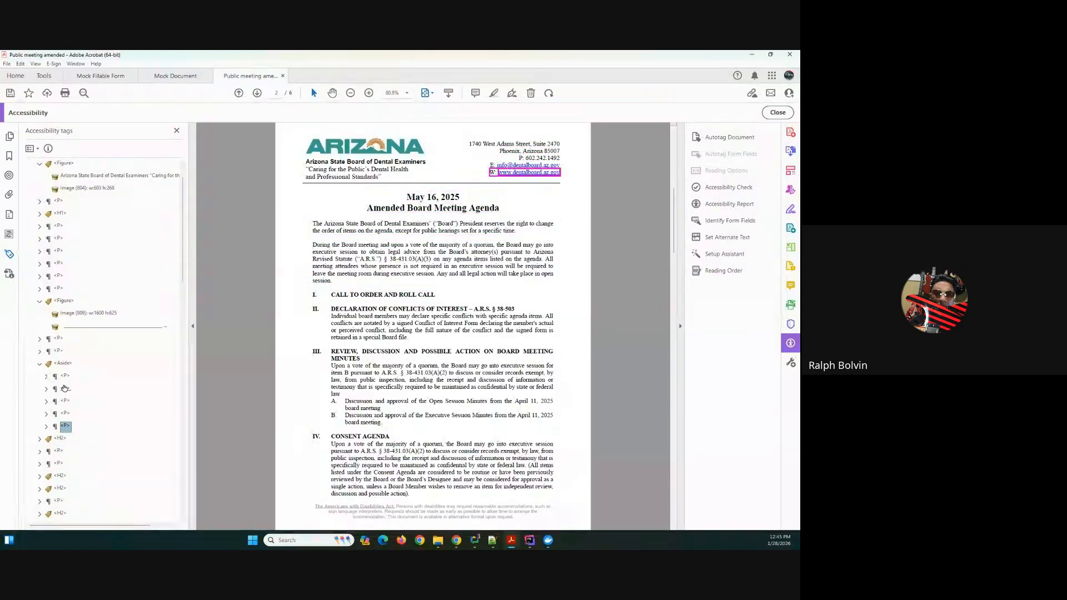
Step: Go back up the tags to the first page's footer paragraph and return to the Aside tag
key(Up)
key(Up)
key(Up)
key(Up)
key(Up)
key(Up)
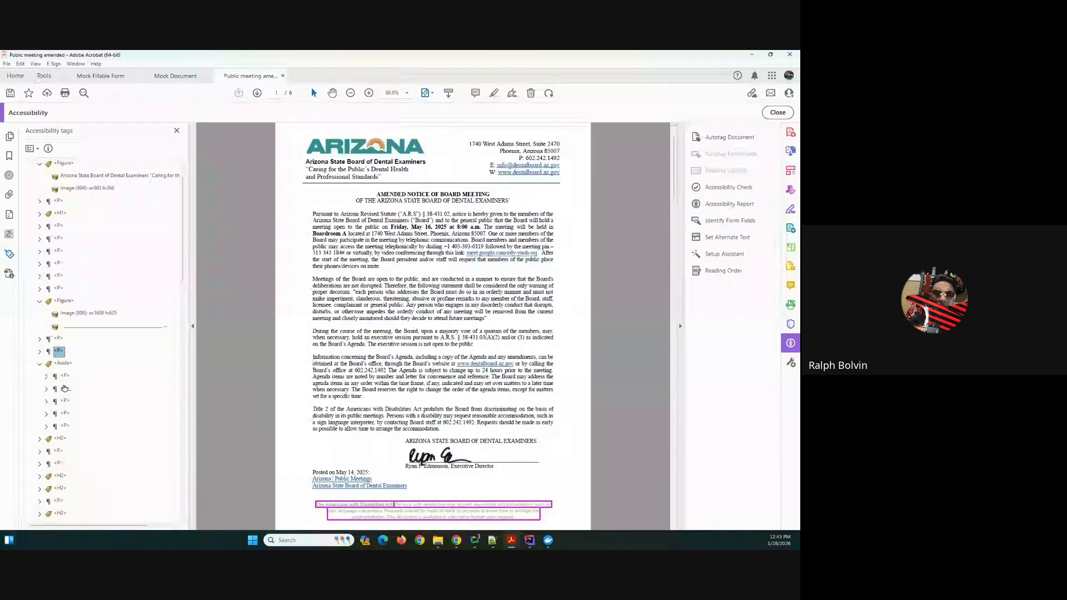
key(Down)
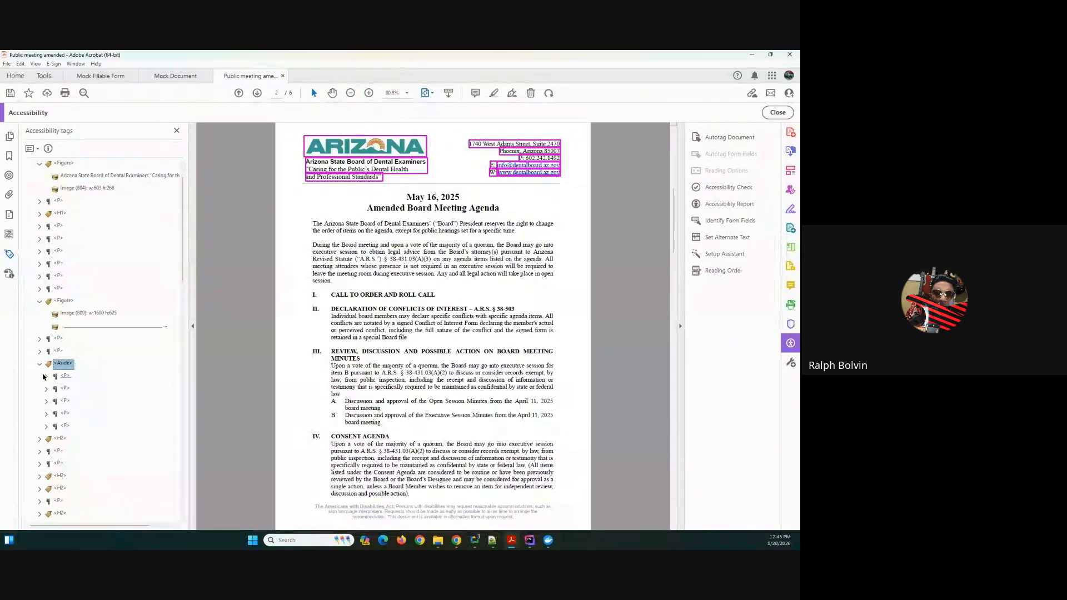
Step: Expand the Aside's first paragraph and its Figure tag, and give the page 2 logo image the alternate text "Arizona Logo"
click(46, 376)
click(72, 400)
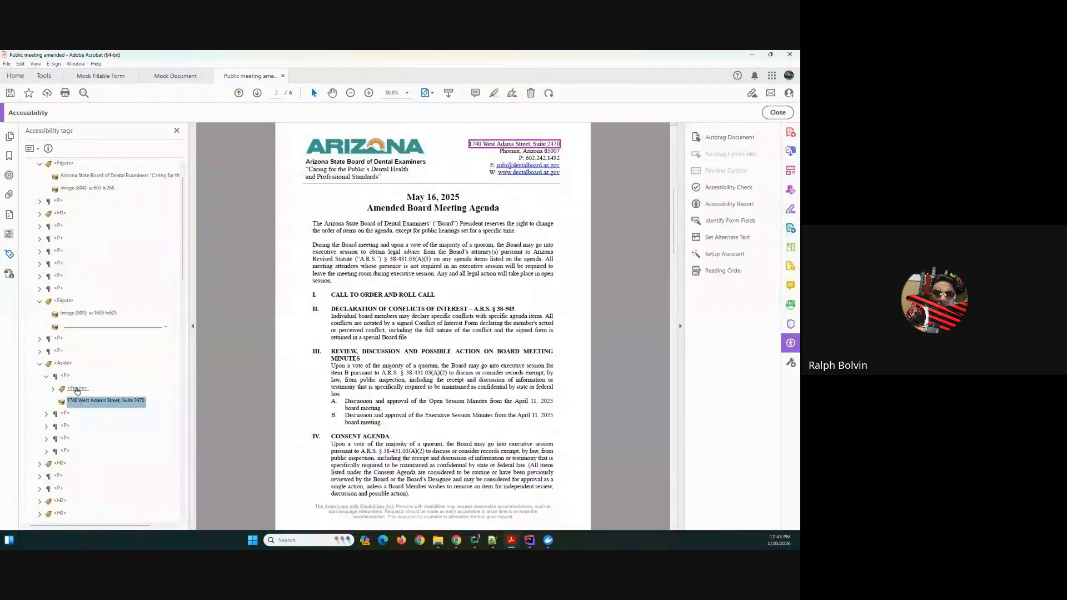
click(77, 389)
key(Right)
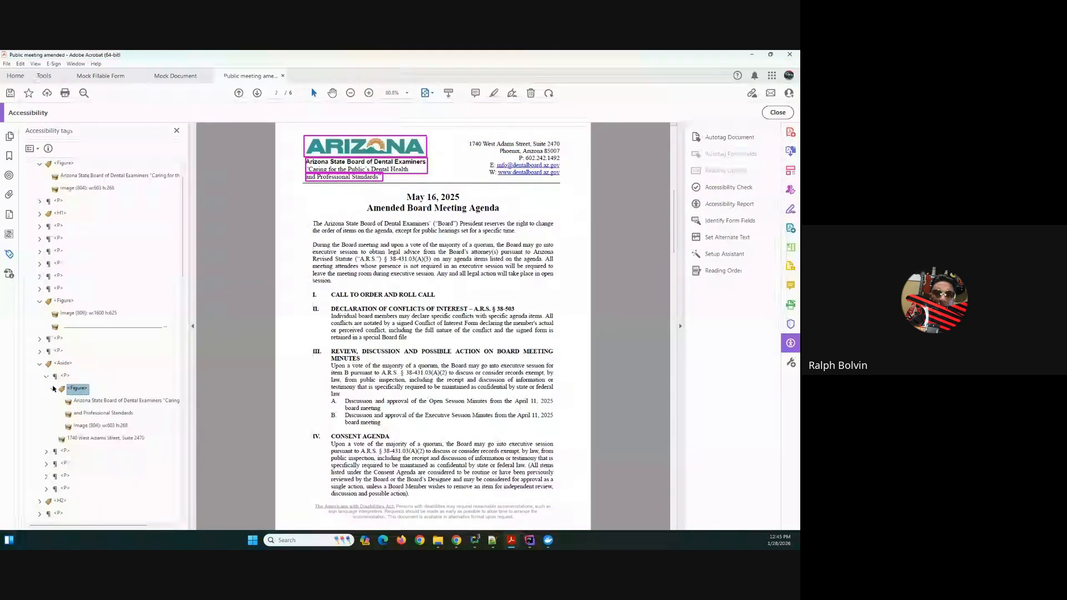
click(94, 401)
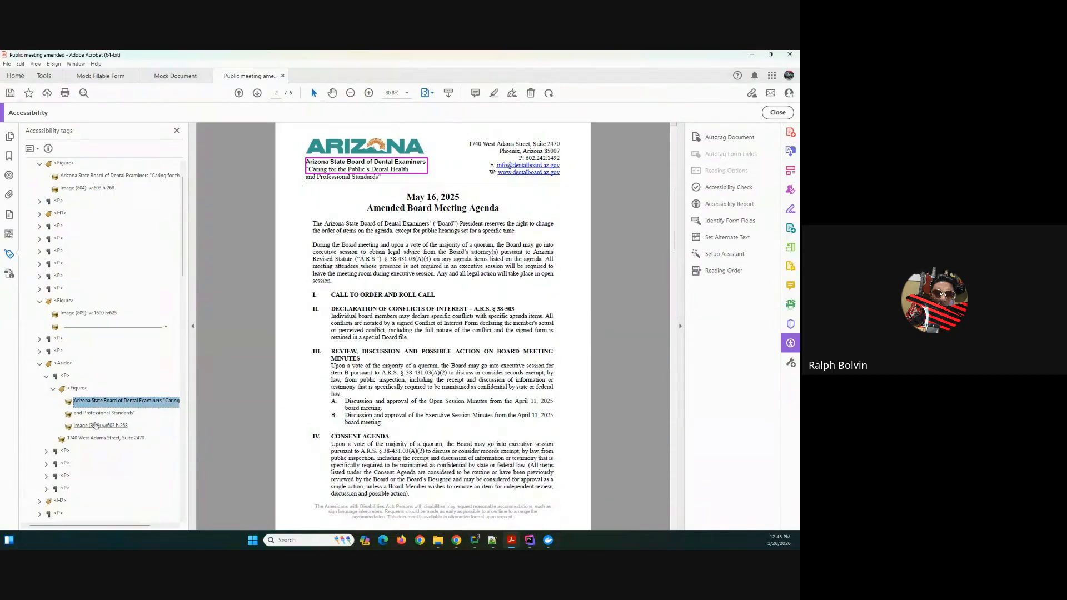
right_click(96, 426)
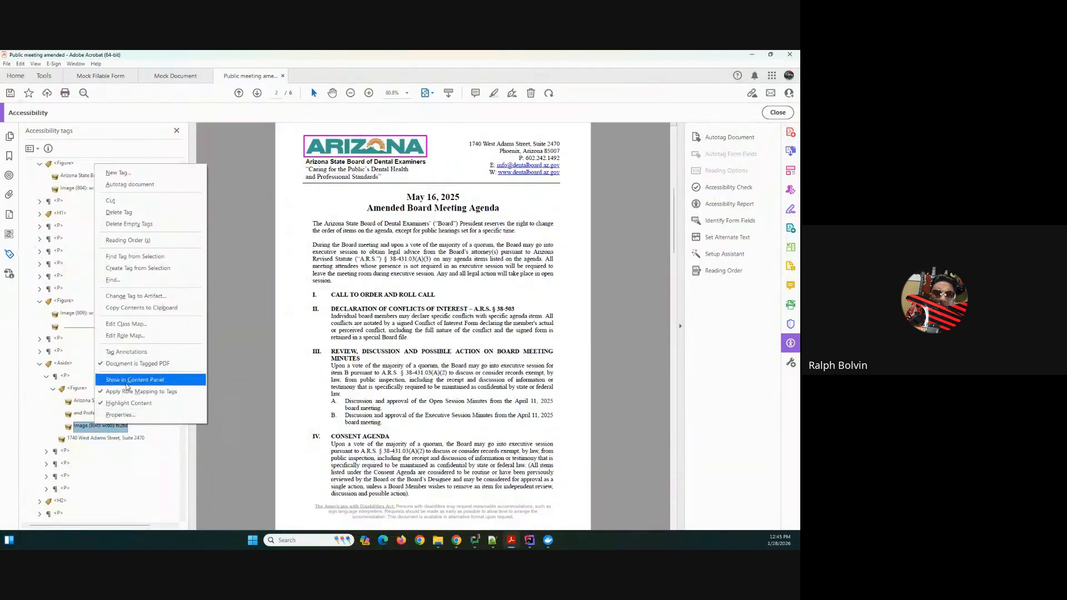
click(125, 415)
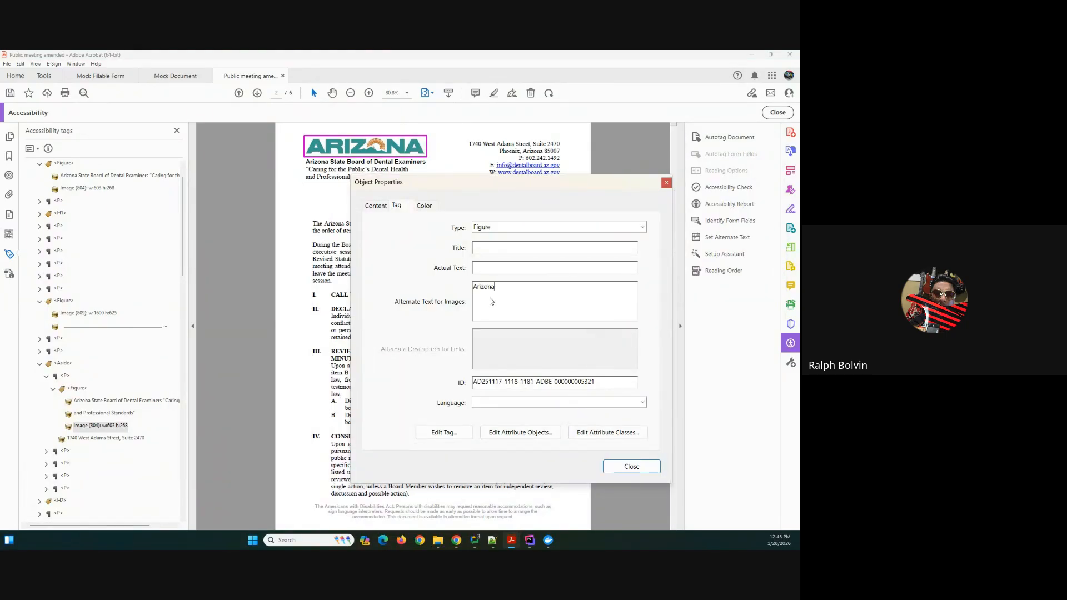
text(Arizona Logo)
click(638, 463)
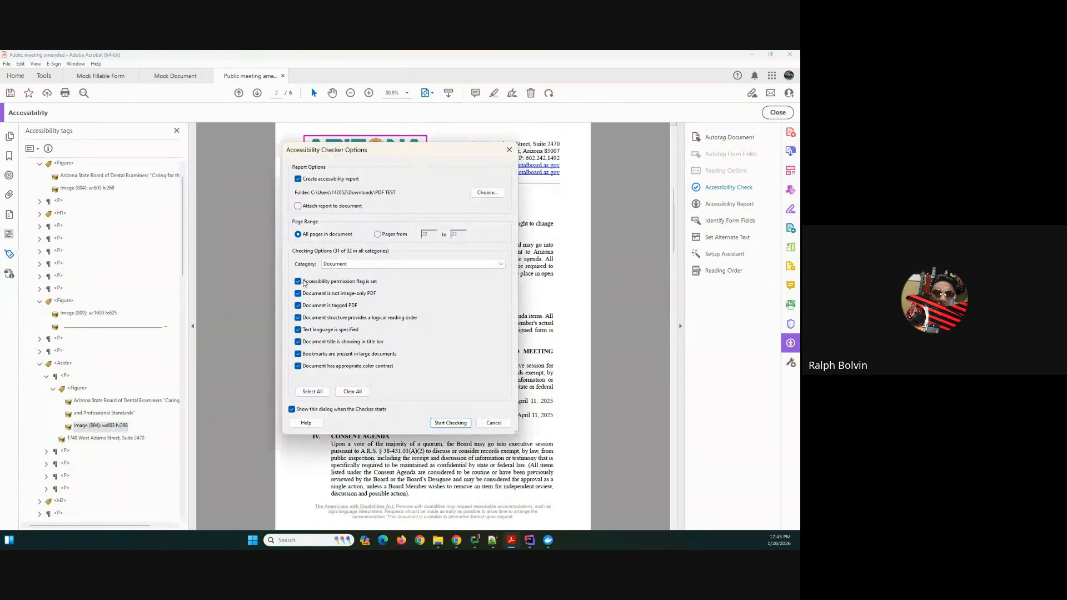
Step: Rerun the accessibility check on all pages and expand the Document category of the results
click(451, 422)
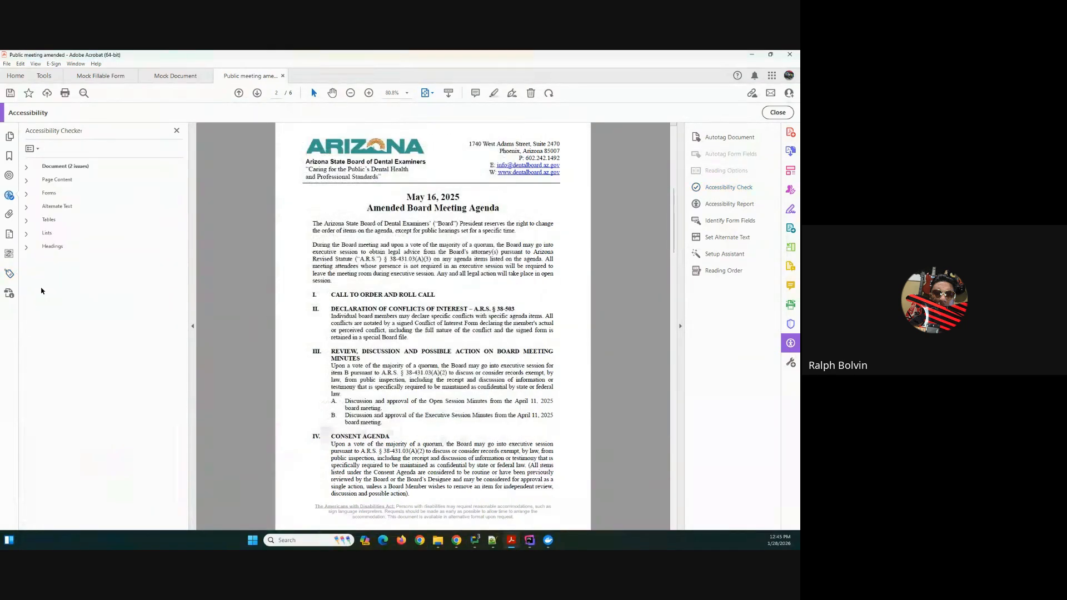
click(25, 168)
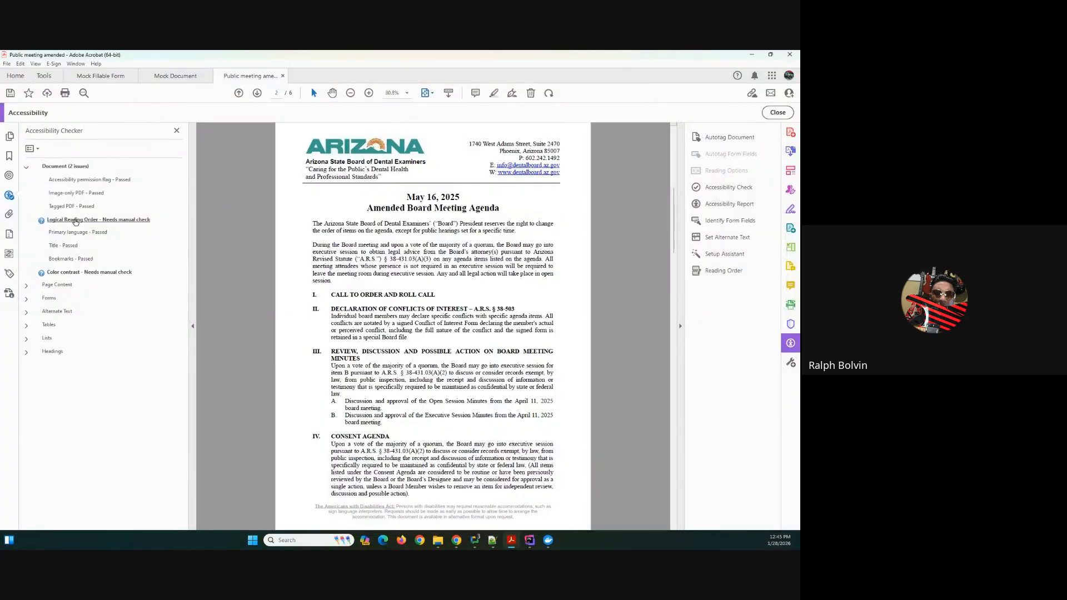
Step: Review the reading order of pages 1 and 2, highlight the first image in page 1's order, and close the reading order views
click(713, 272)
drag(609, 487, 689, 158)
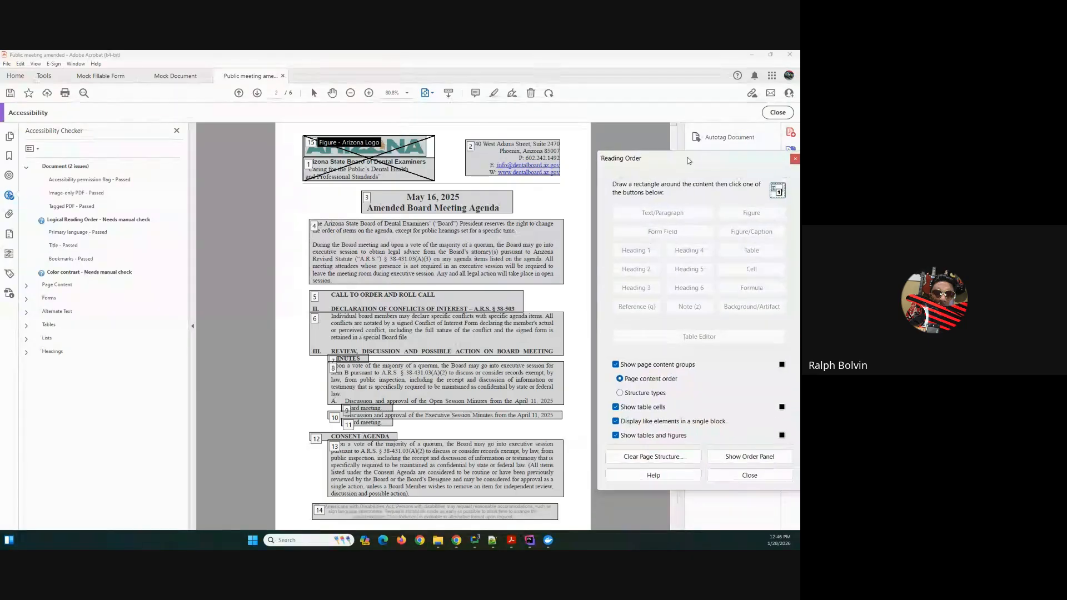
click(746, 458)
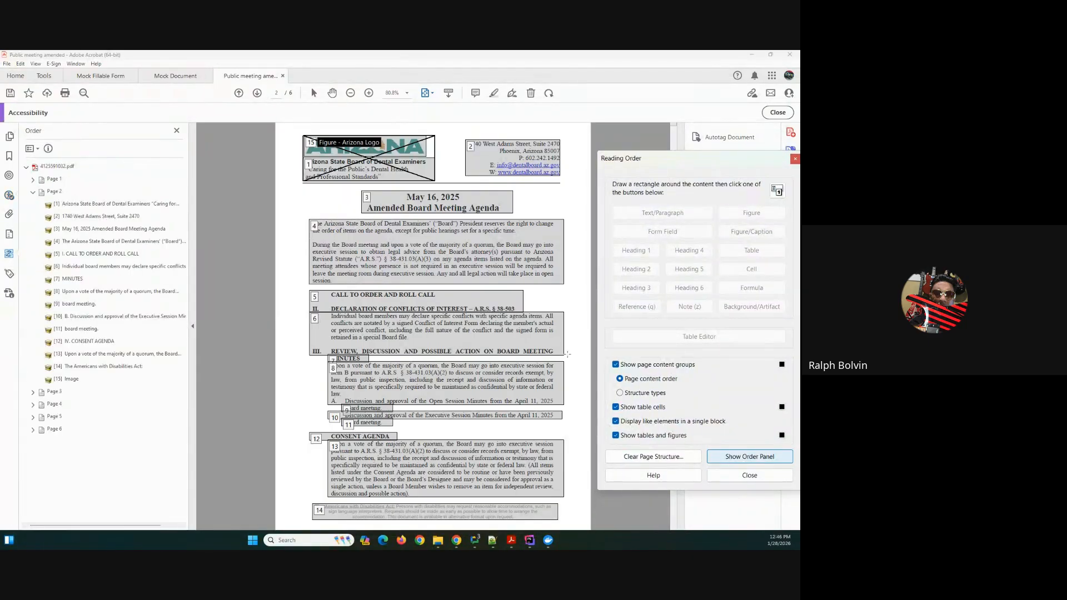
click(32, 181)
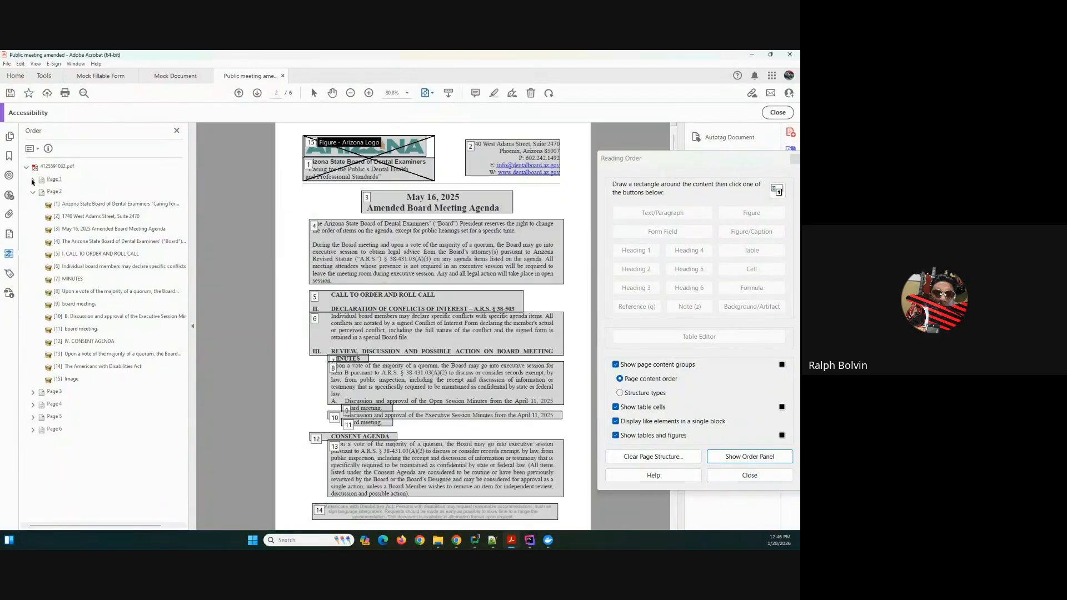
click(32, 181)
click(68, 192)
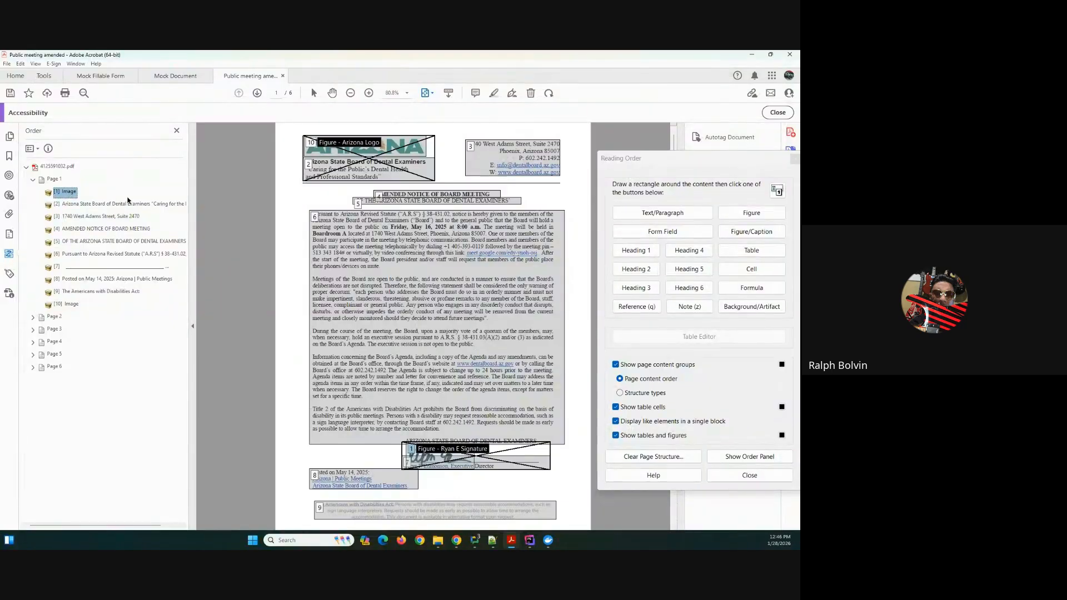
click(796, 162)
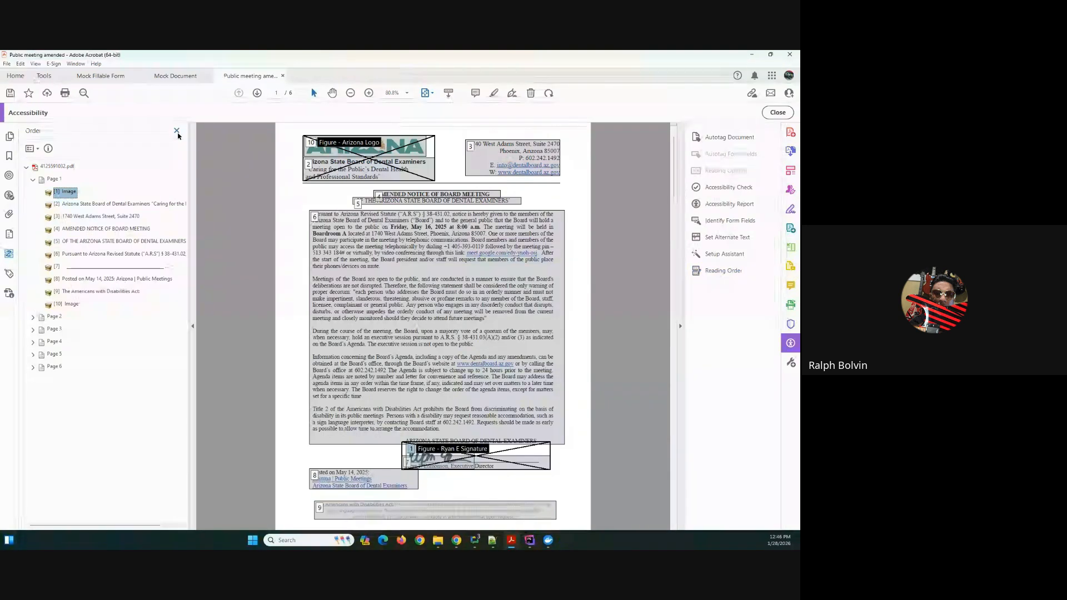
click(176, 131)
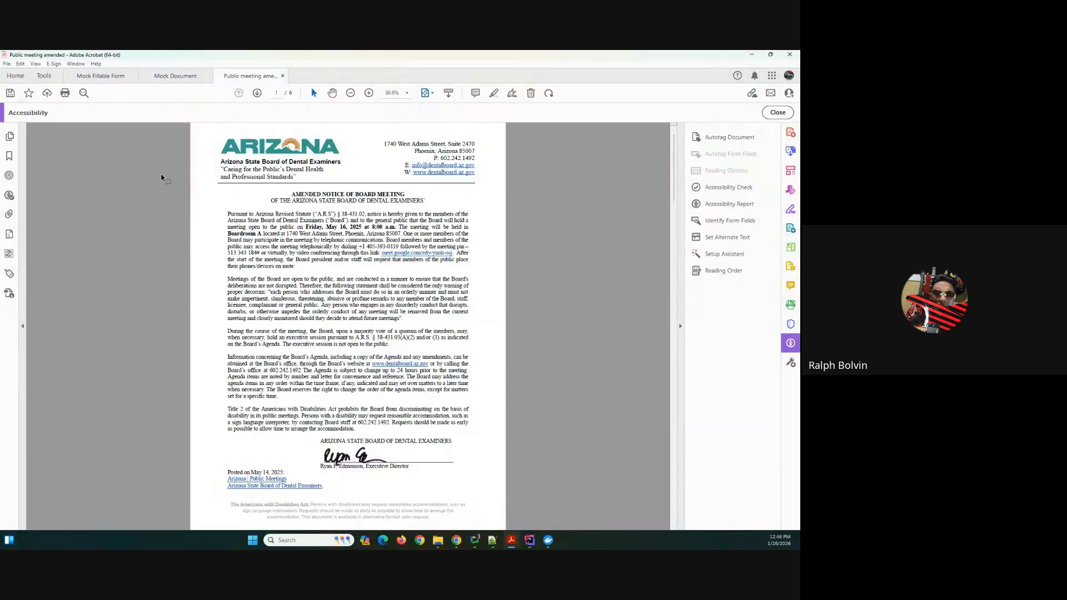
Step: Save a copy of the remediated PDF in the Downloads folder as "Public meeting amended-R.pdf"
click(7, 63)
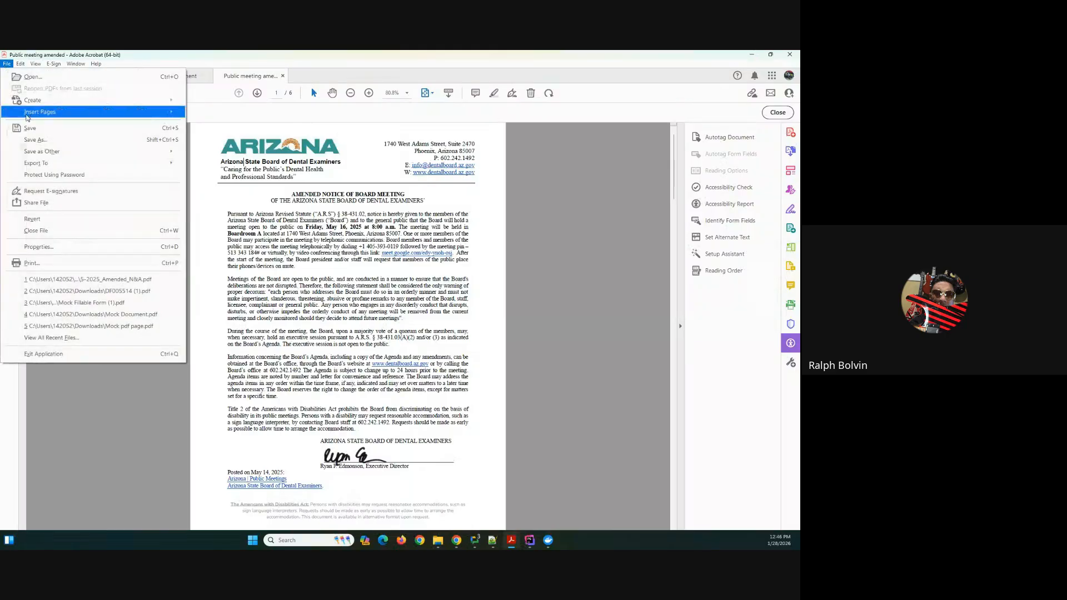
click(34, 140)
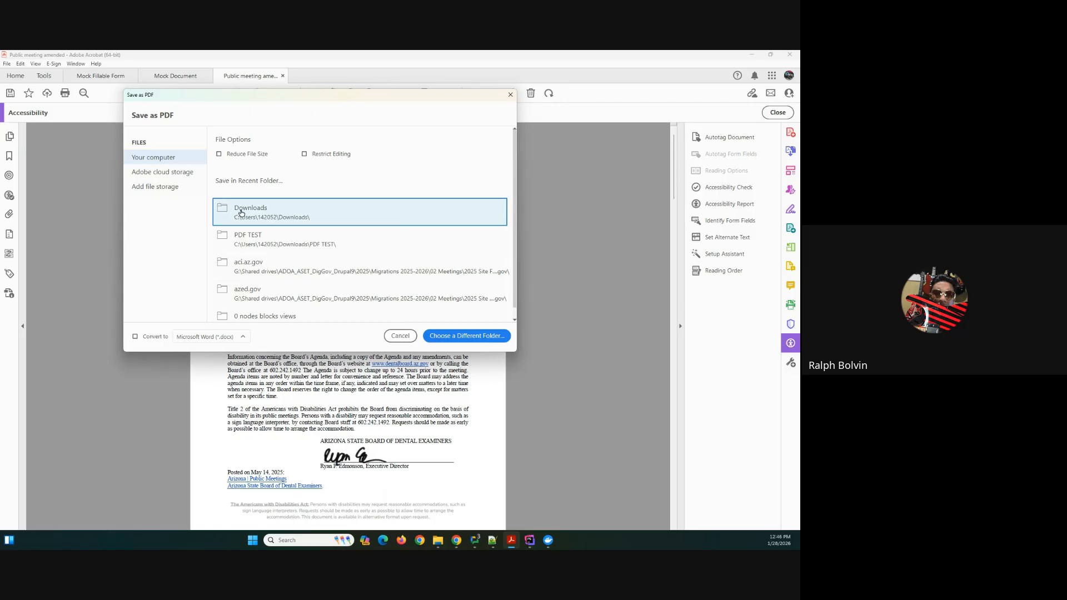
click(241, 213)
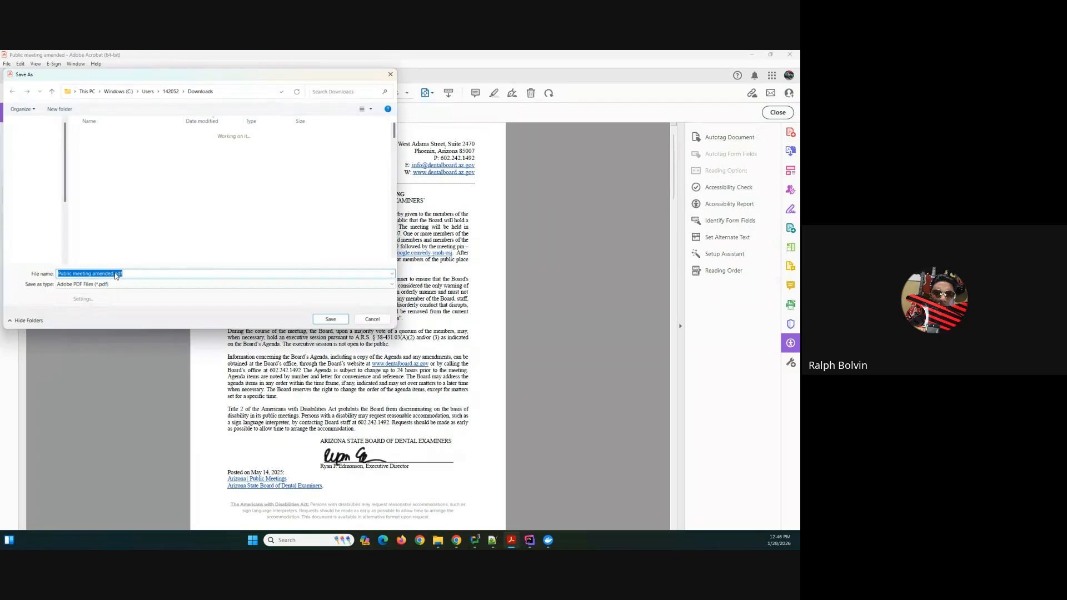
click(115, 273)
text(-R)
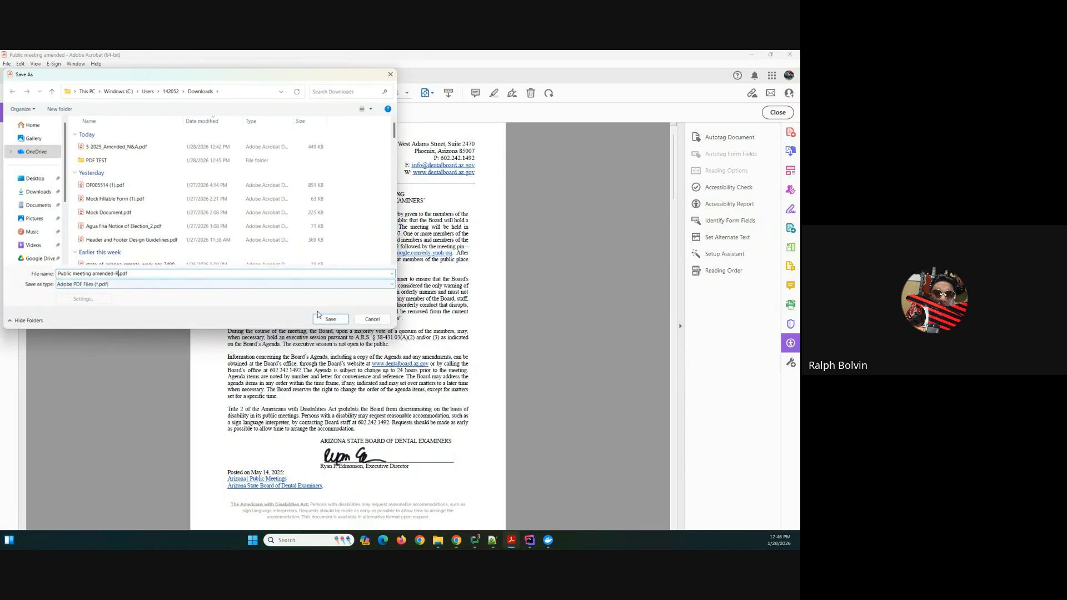
click(330, 319)
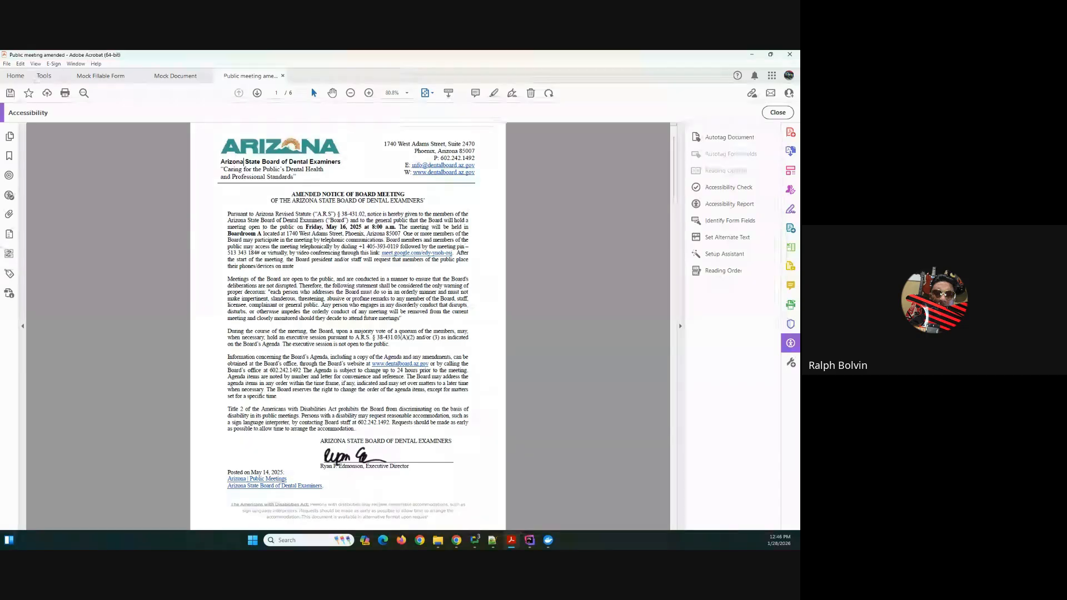
Step: Switch to the State Board of Dental Examiners website in the browser and open its media library
key(alt+Tab)
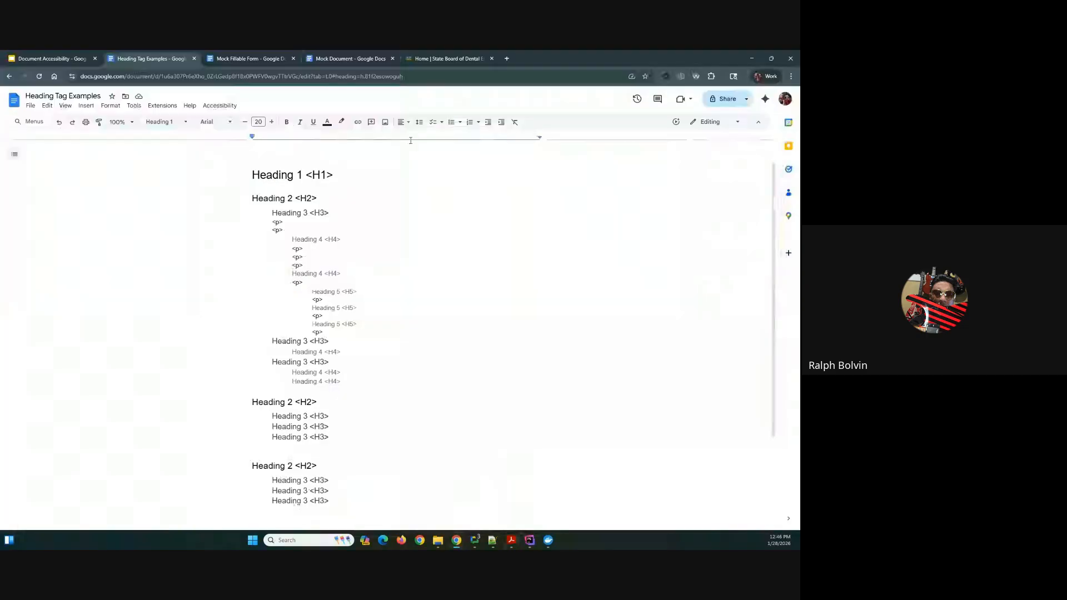
key(ctrl+5)
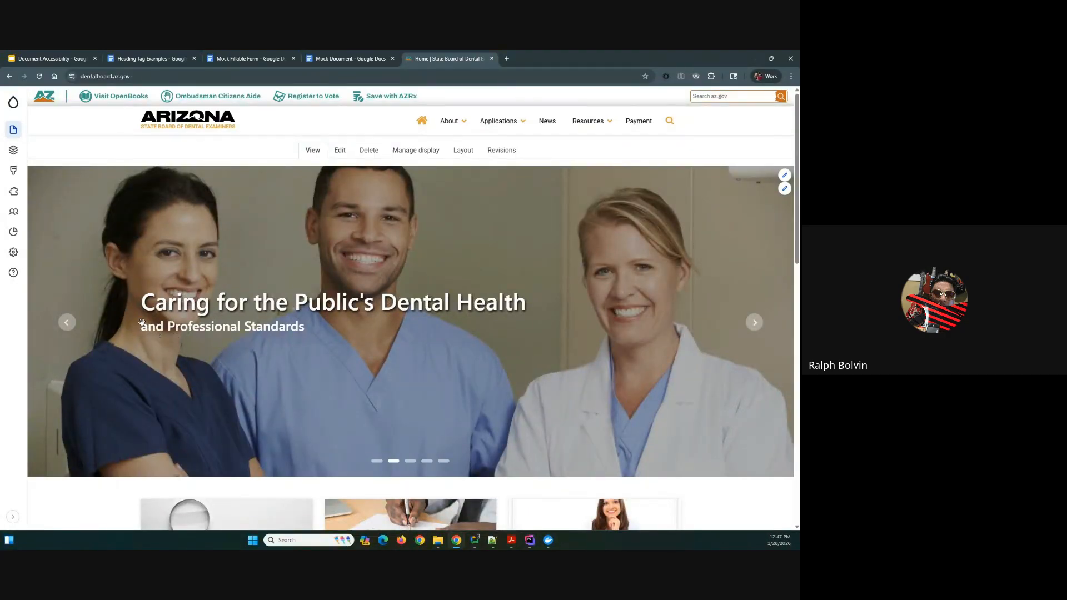
click(14, 131)
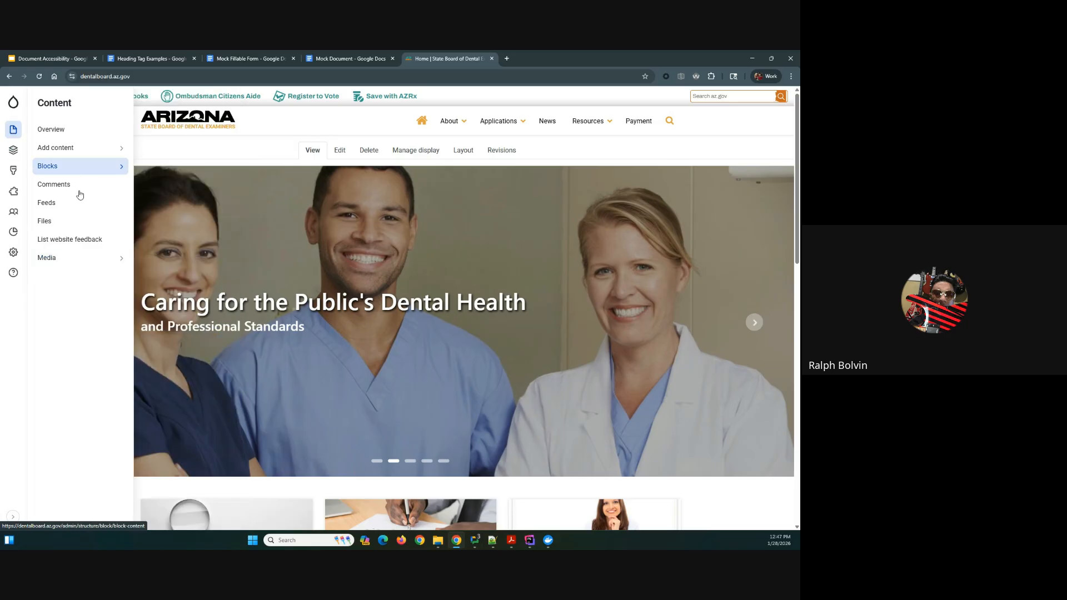
mouse_move(119, 259)
click(161, 174)
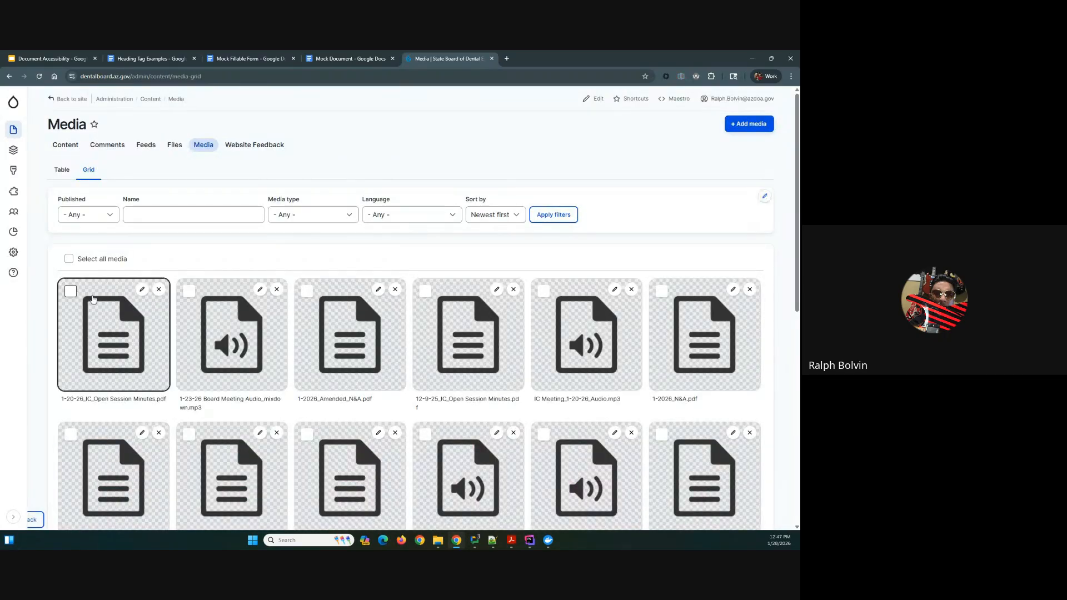
Step: Open the 1-23-26 board meeting audio item, go back, and open 1-20-26_IC_Open Session Minutes.pdf for editing to show its file replacement options
click(260, 289)
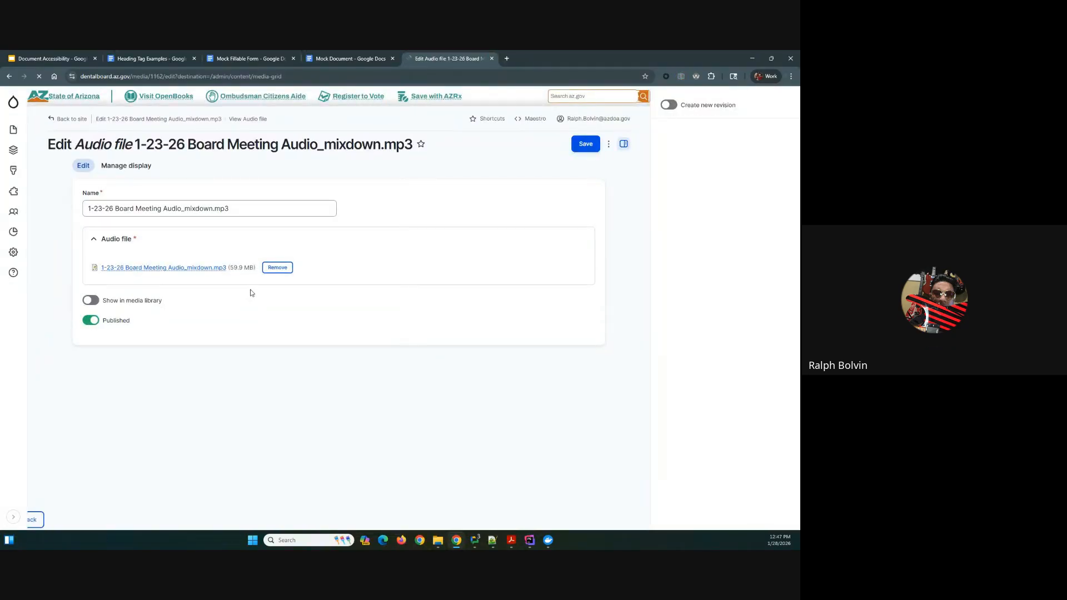
click(9, 77)
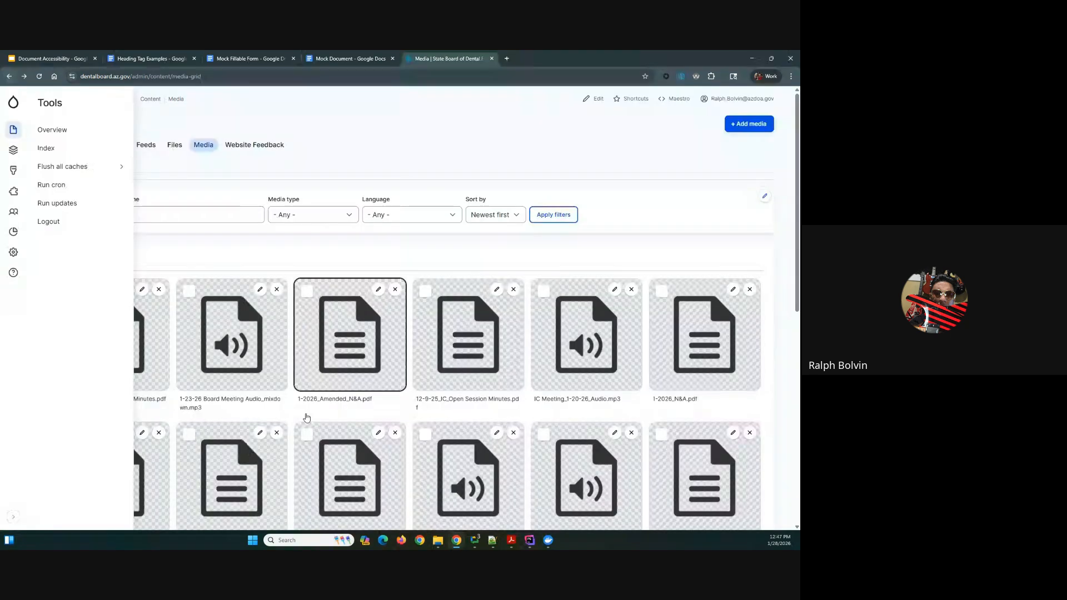
click(142, 289)
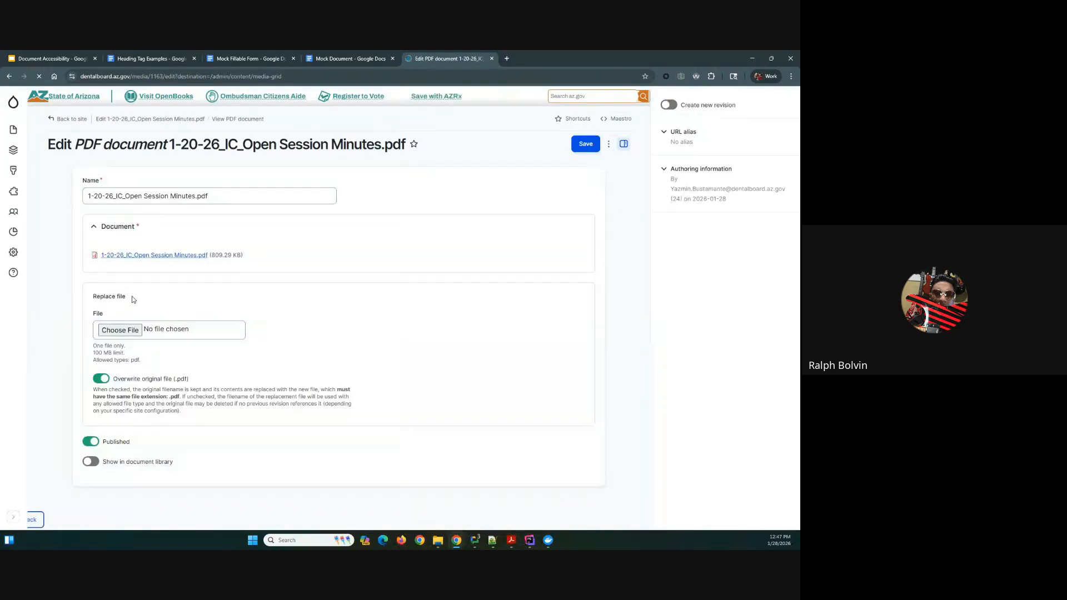
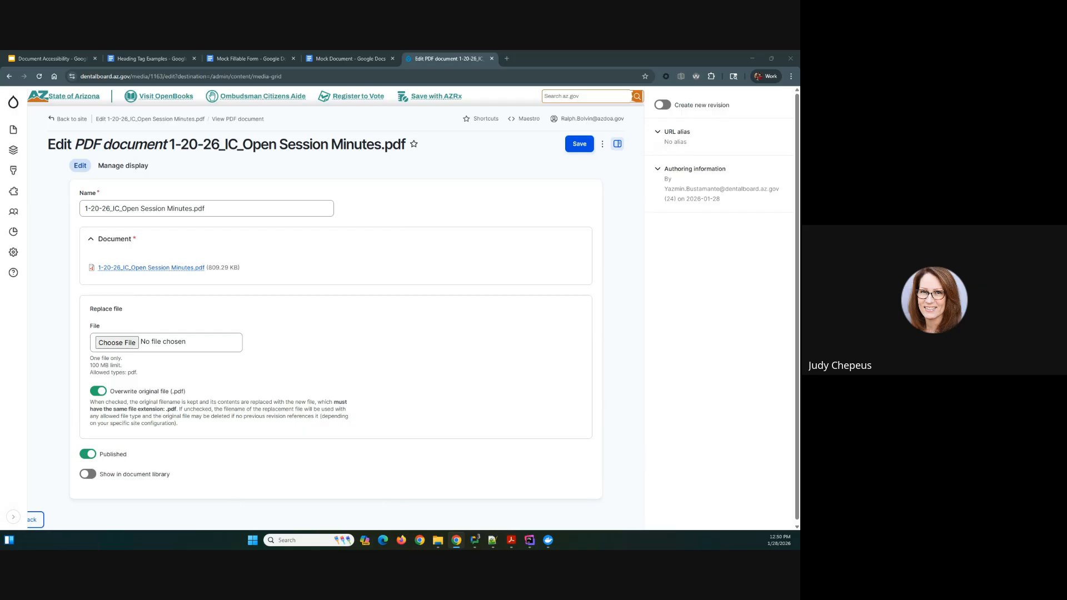
key(alt+Tab)
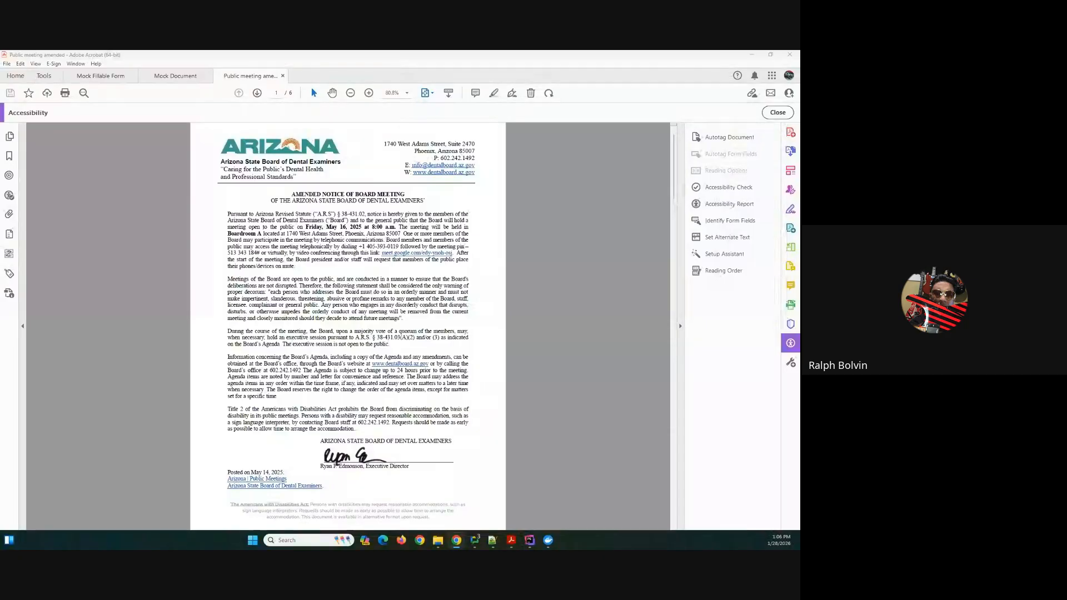
key(alt+Tab)
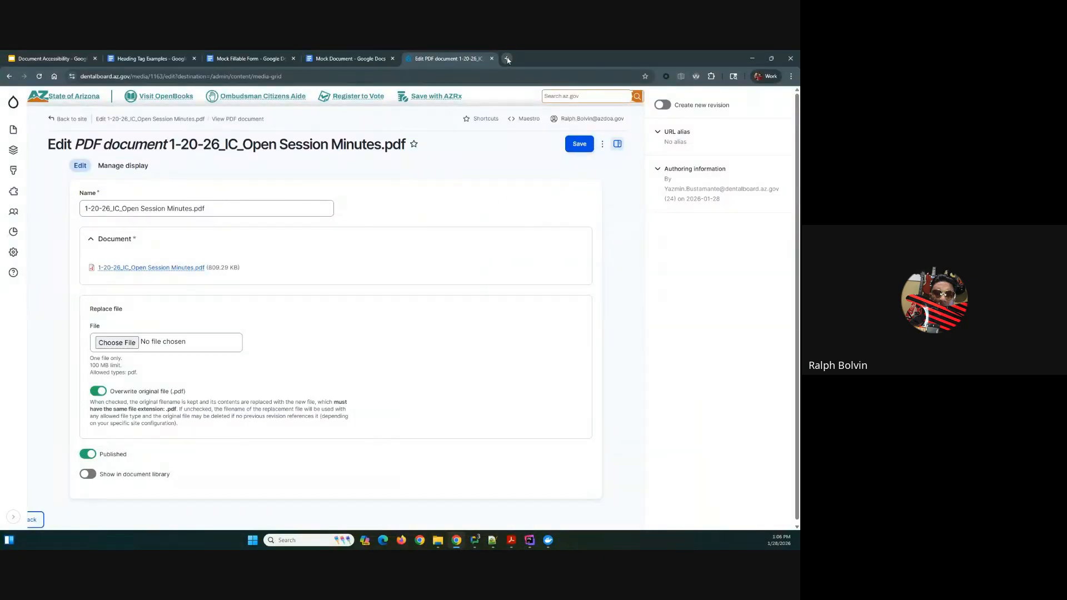
Step: Return to the website's home page, reopen the media library, and look over the media items in its grid
click(13, 150)
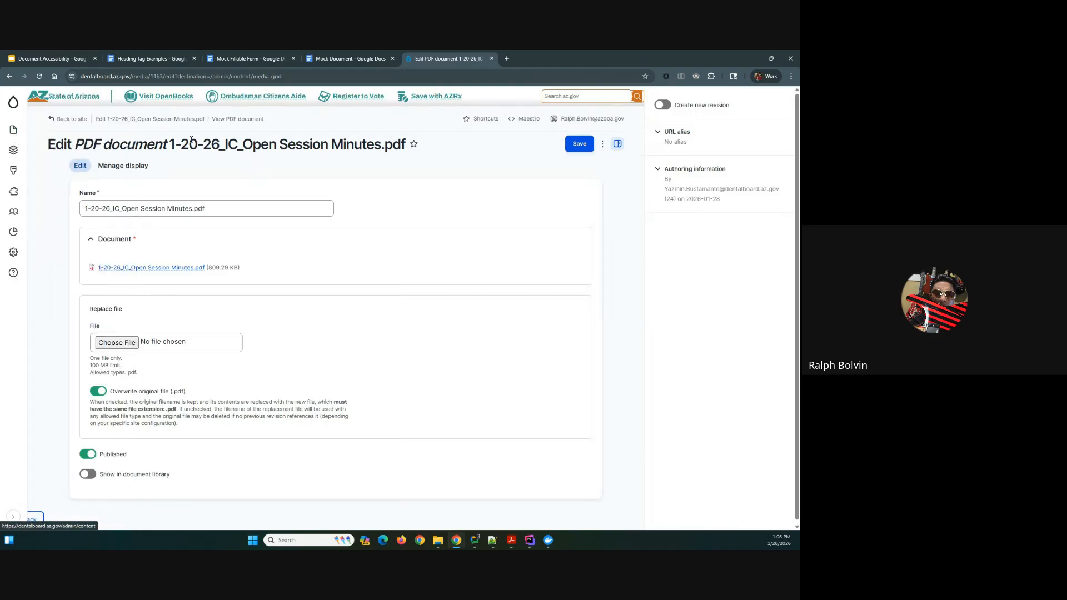
click(72, 119)
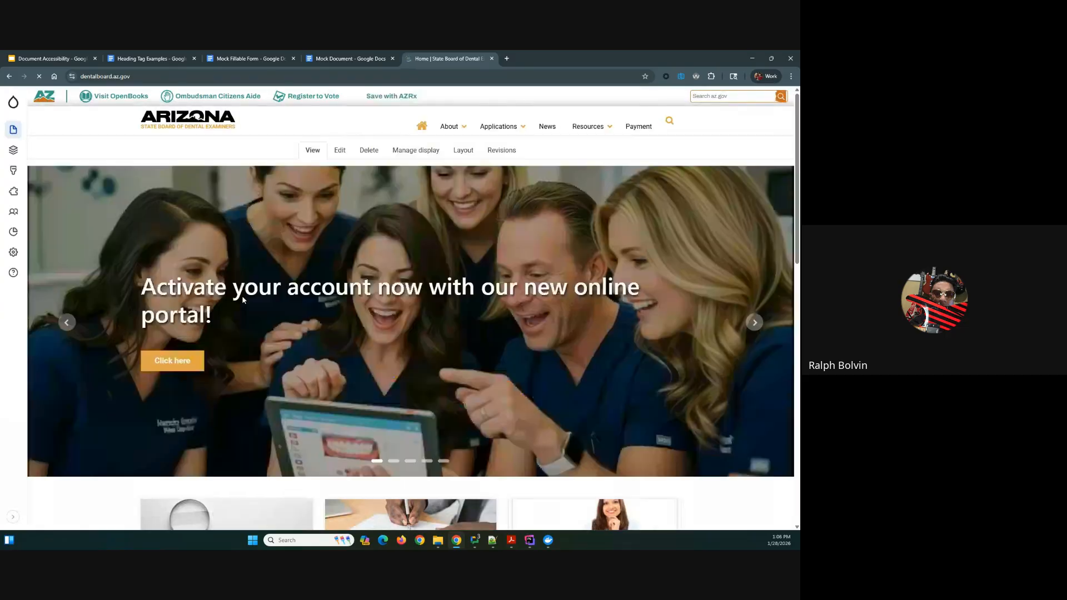
mouse_move(12, 129)
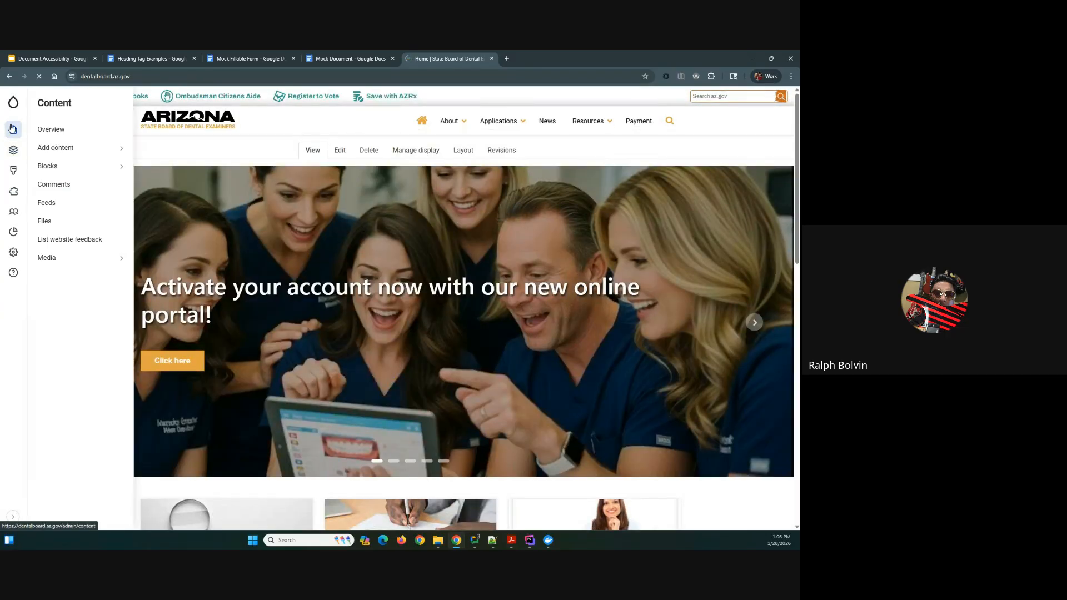
mouse_move(65, 257)
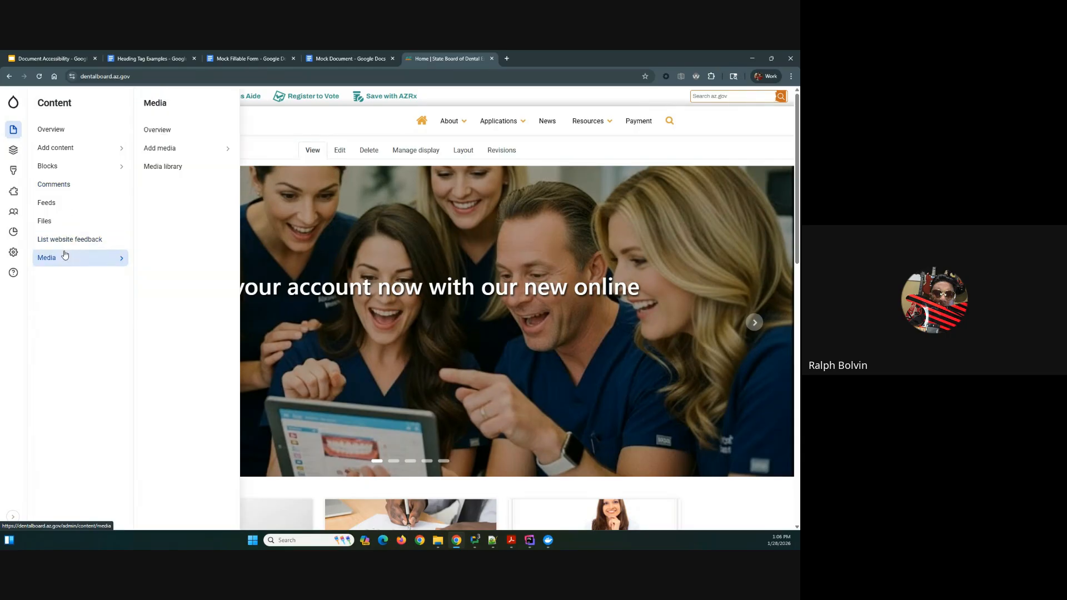
click(165, 169)
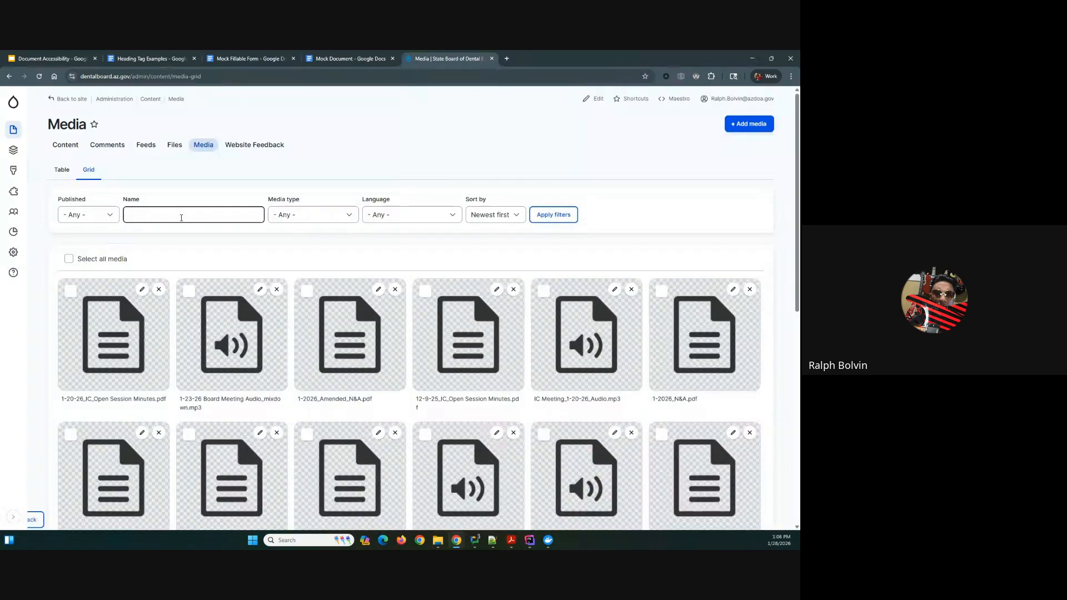
scroll(181, 220, down, 2)
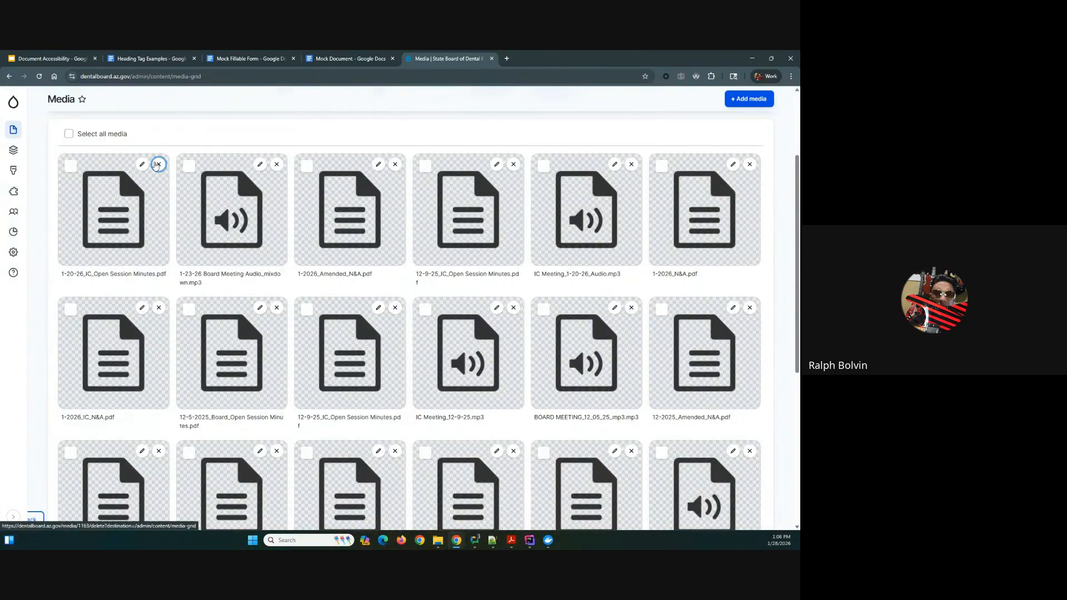
scroll(84, 211, up, 2)
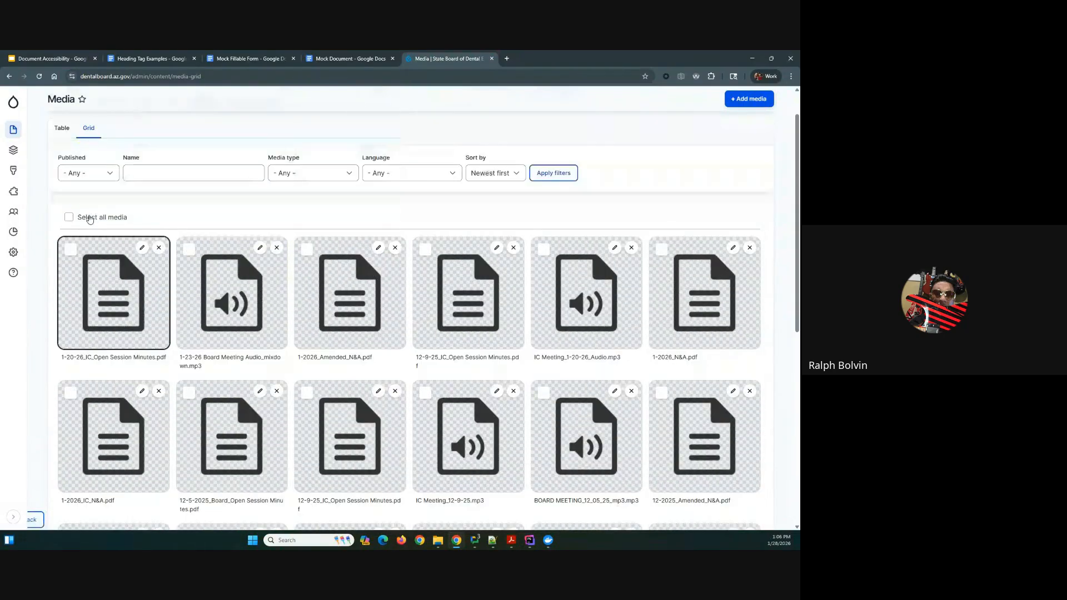
Step: Open the website's list of uploaded files and look through its entries, including their upload dates and where they are used
mouse_move(18, 133)
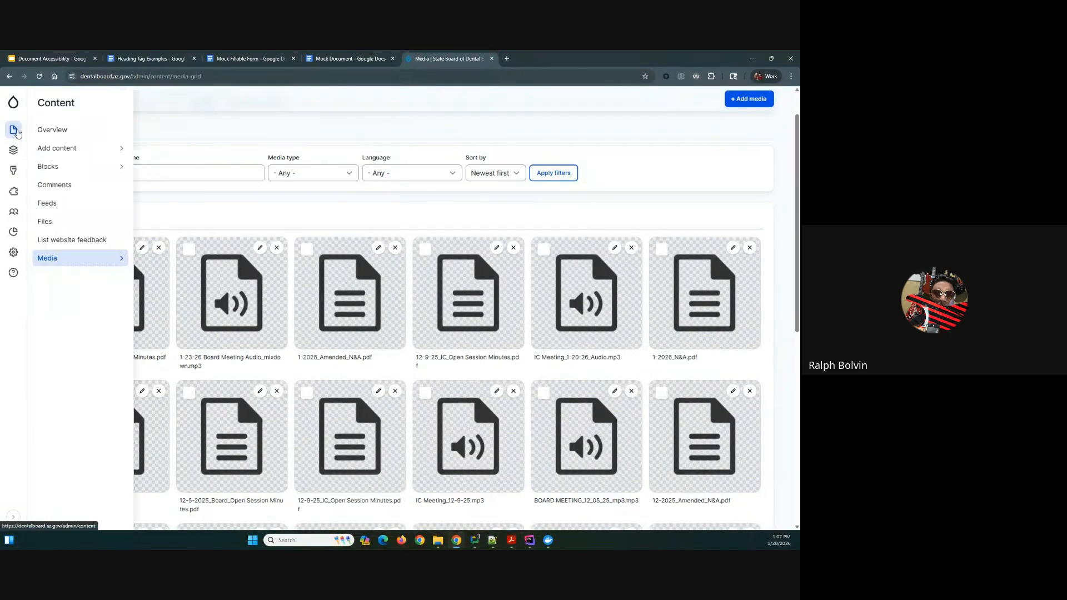
click(57, 222)
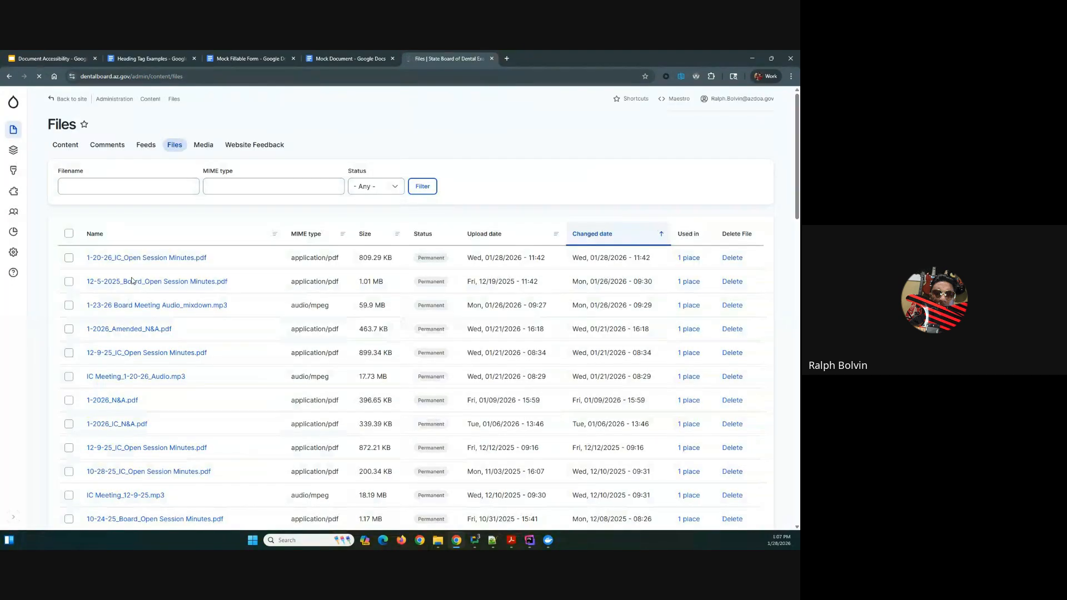
scroll(132, 281, down, 5)
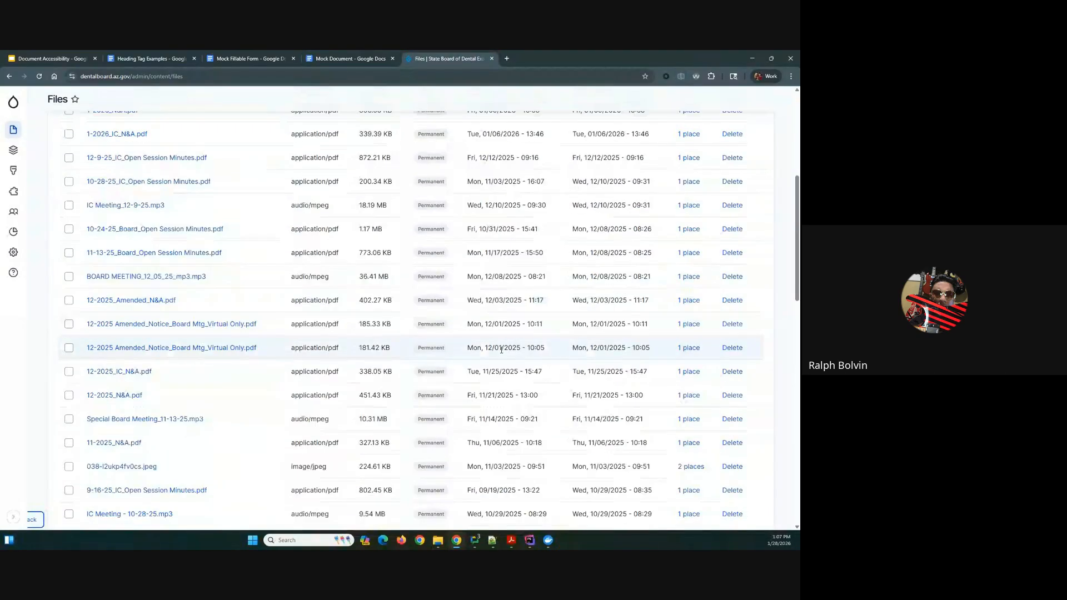
scroll(742, 383, down, 15)
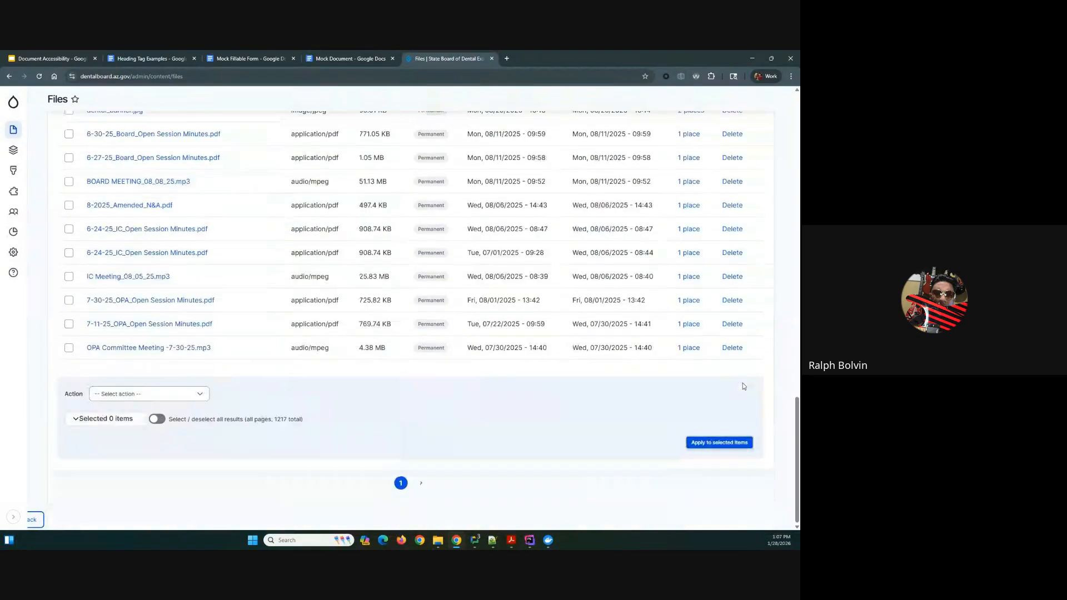
scroll(742, 382, up, 10)
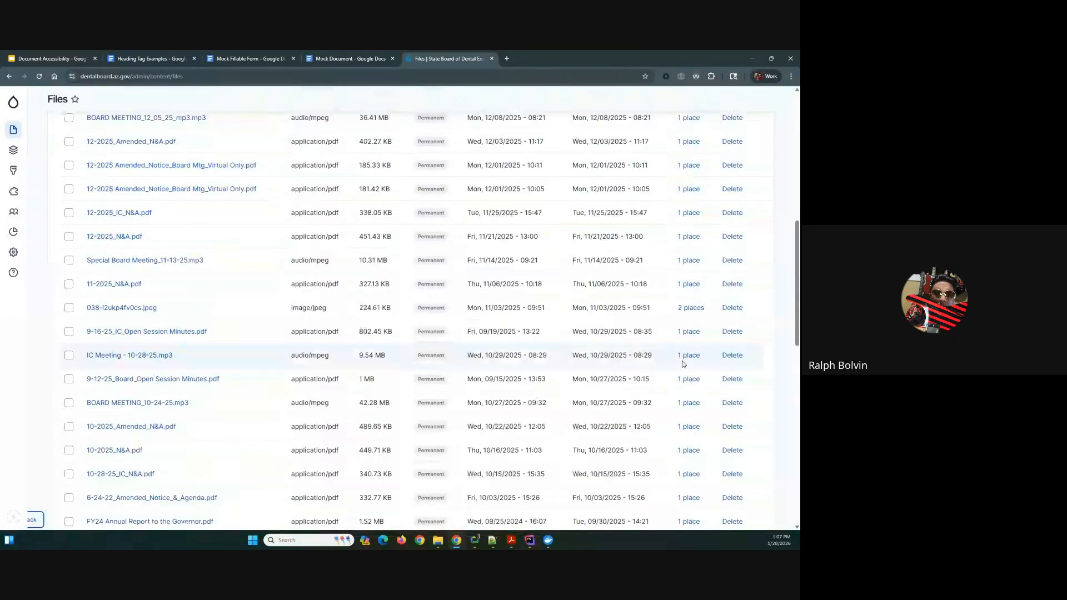
scroll(678, 366, down, 5)
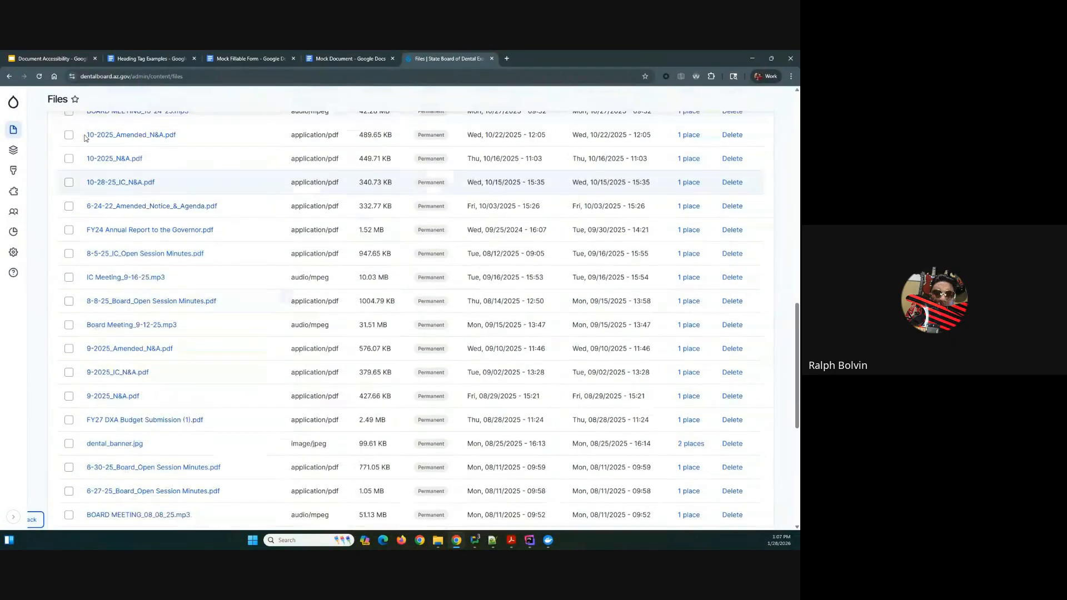
mouse_move(15, 130)
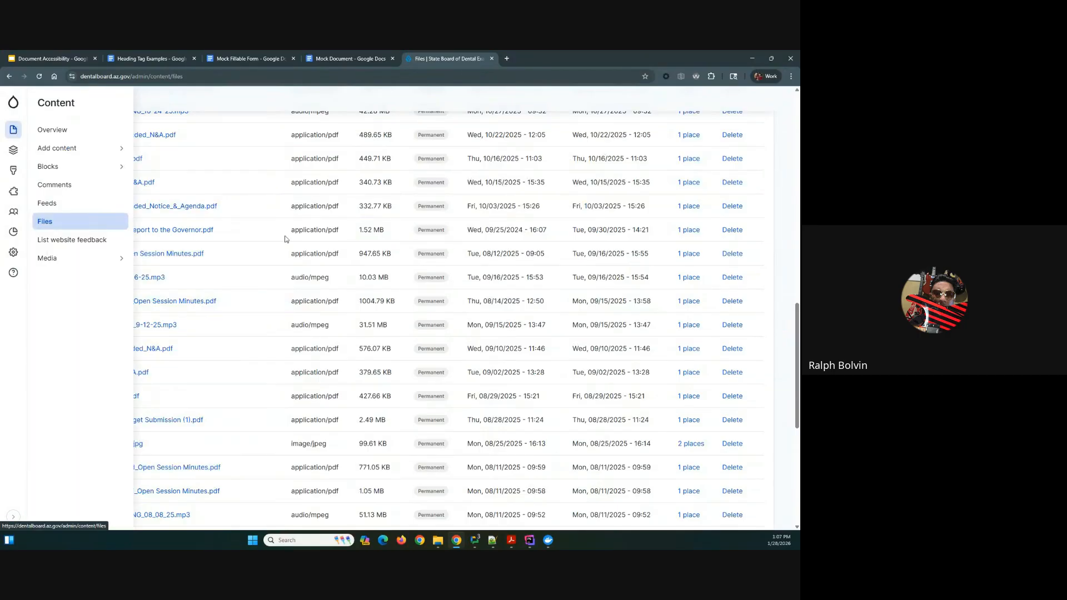
Step: Look through the uploaded files to the end of the first page and check the bulk action choices with no file selected
scroll(333, 277, down, 7)
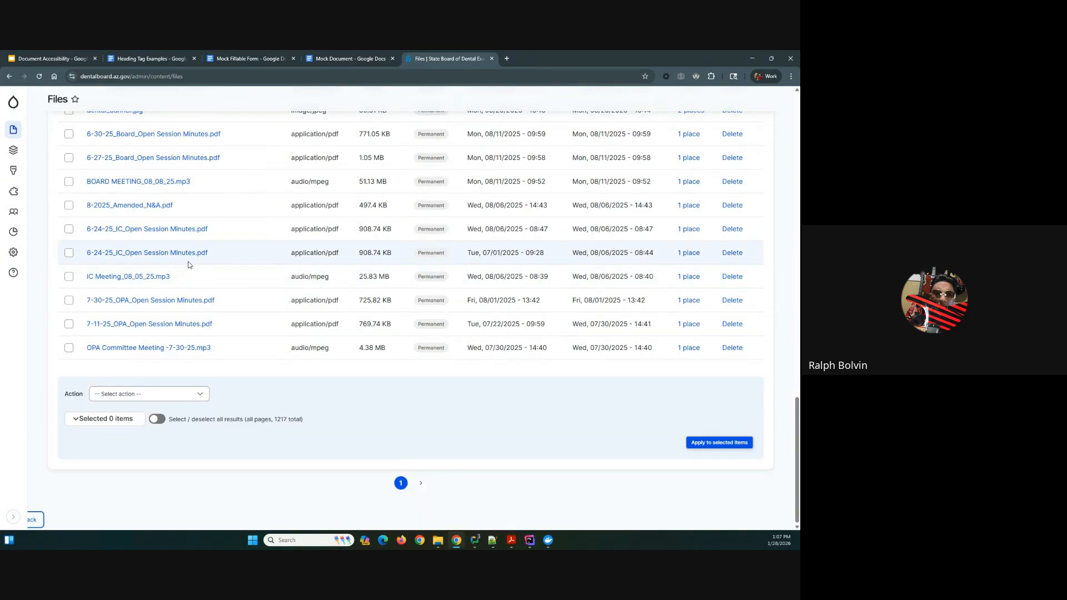
scroll(201, 241, up, 9)
scroll(201, 241, up, 5)
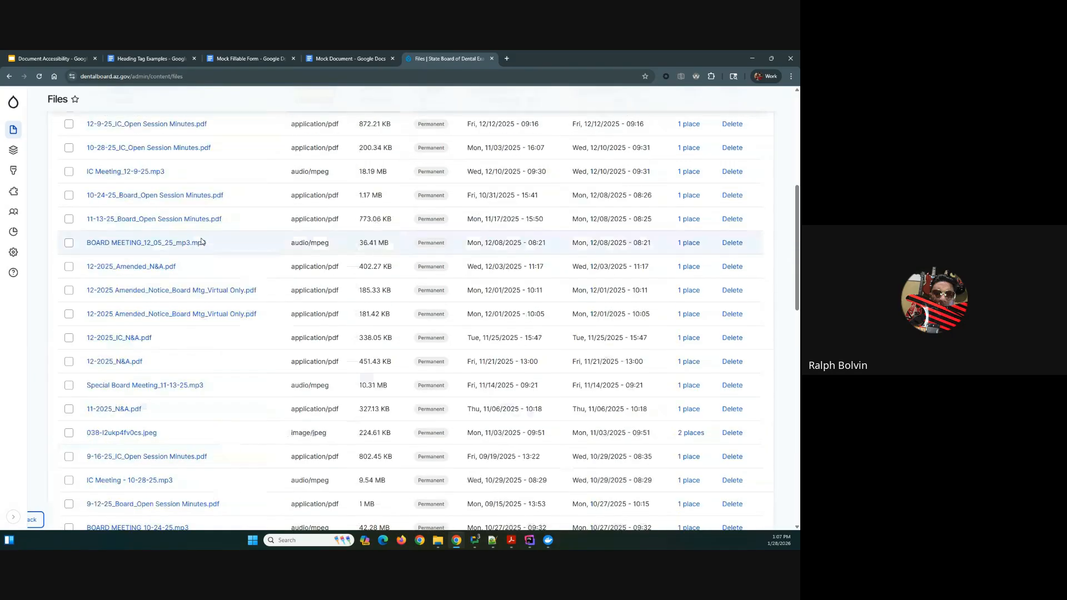
scroll(371, 279, down, 10)
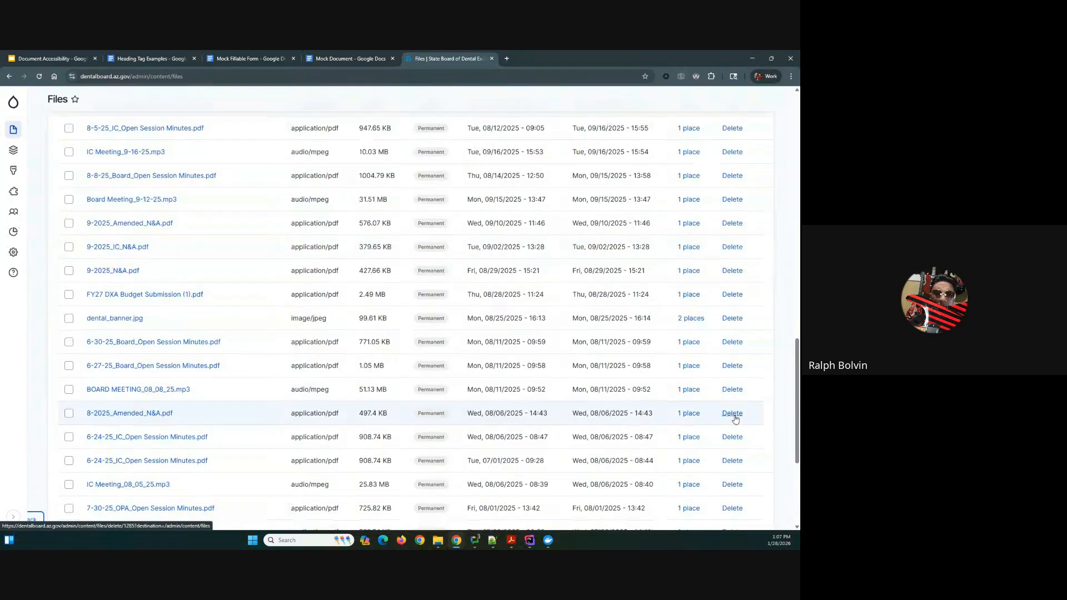
scroll(731, 417, down, 4)
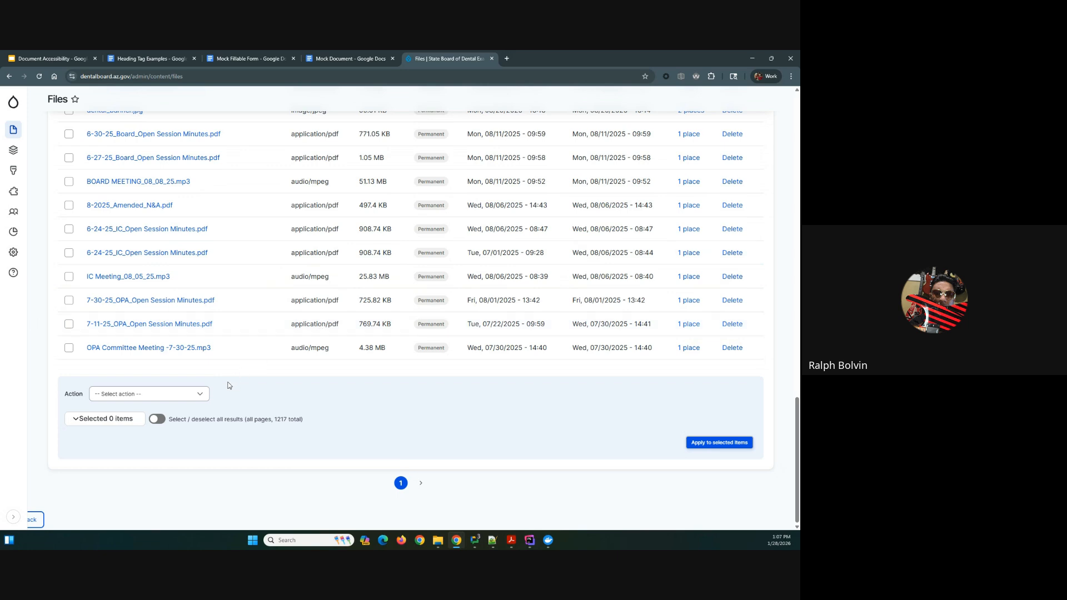
click(198, 394)
click(294, 396)
Step: Select 9-2025_N&A.pdf in the file list and show the bulk actions available for it without choosing one
scroll(303, 392, up, 7)
scroll(305, 389, up, 5)
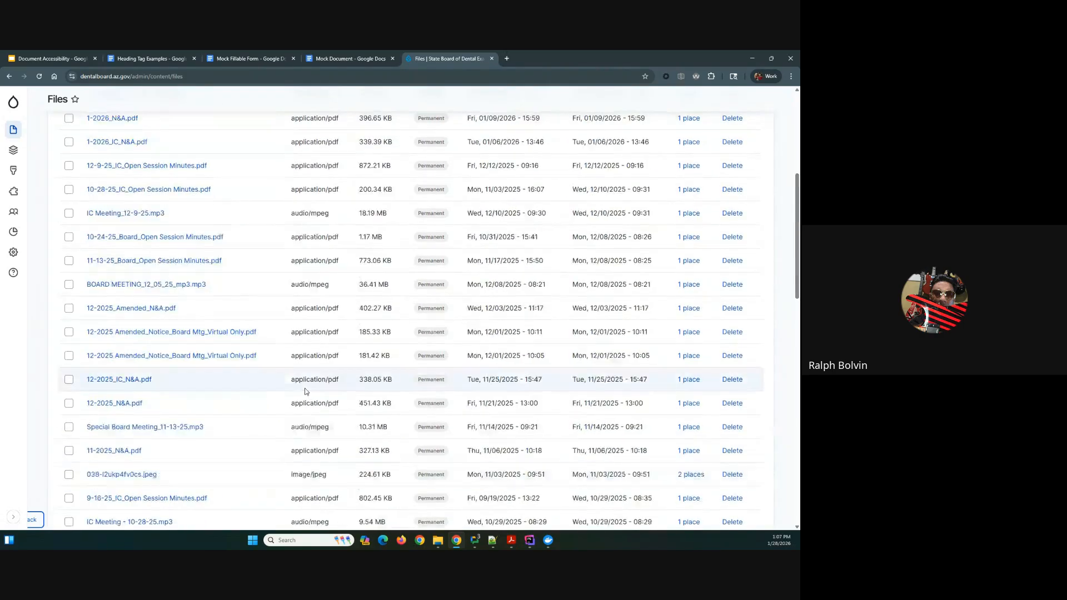
scroll(306, 387, down, 5)
scroll(306, 387, down, 2)
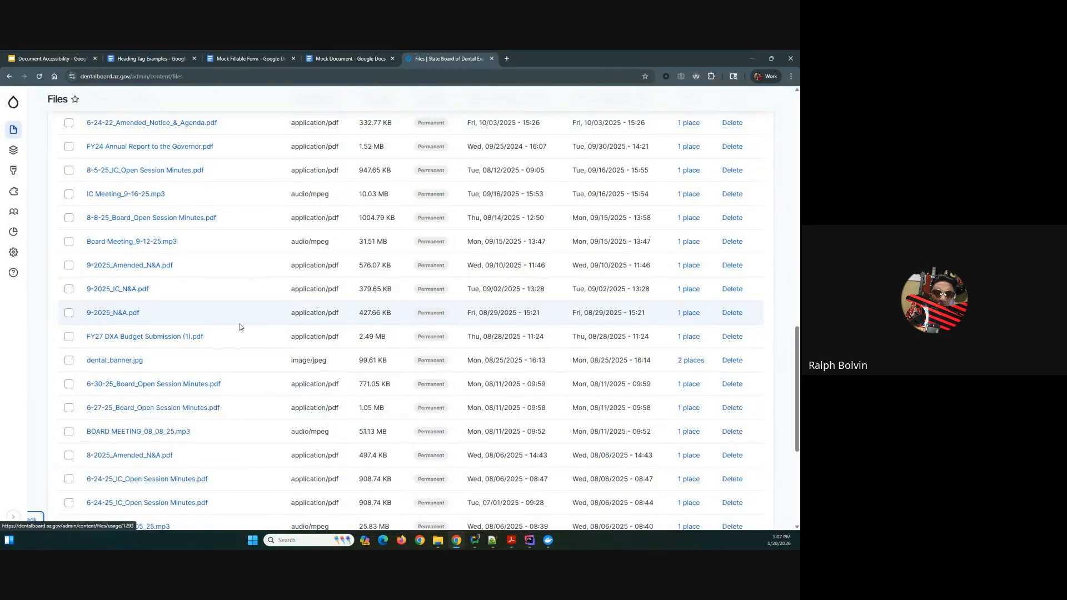
click(69, 312)
scroll(122, 356, down, 5)
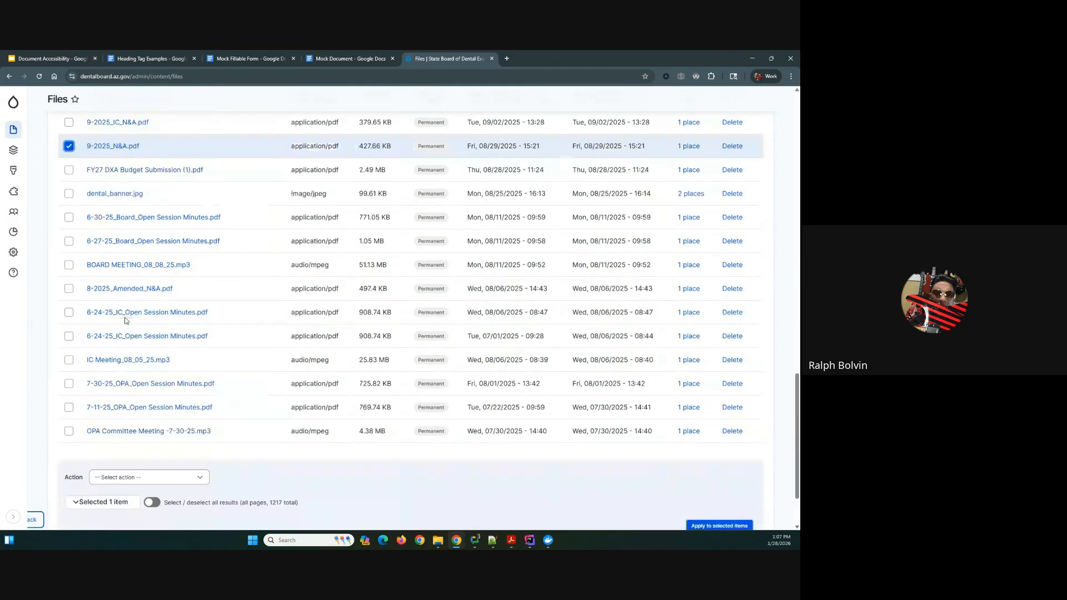
click(117, 392)
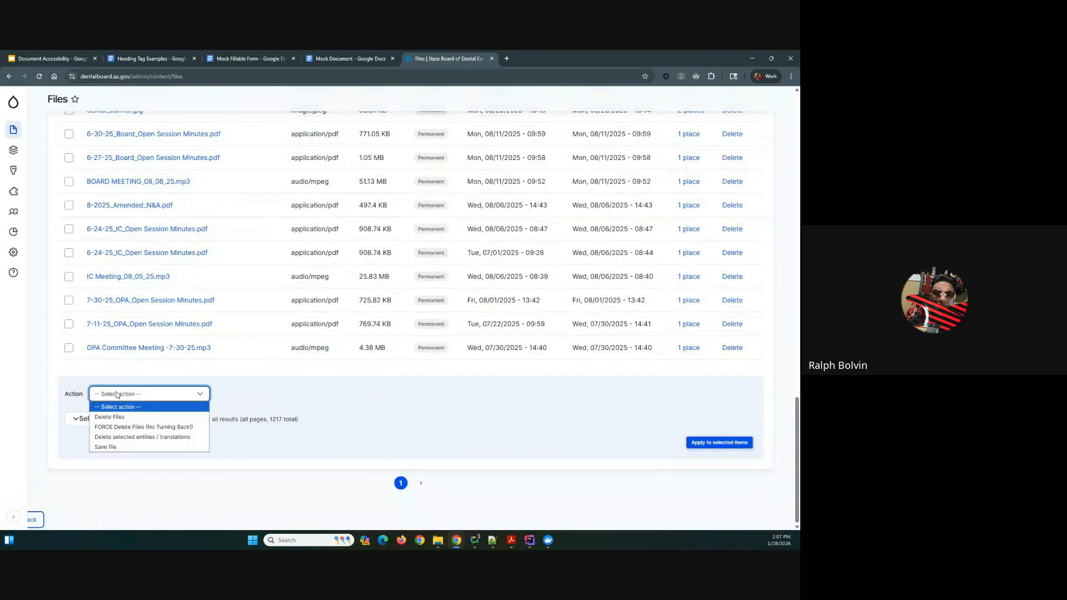
click(442, 427)
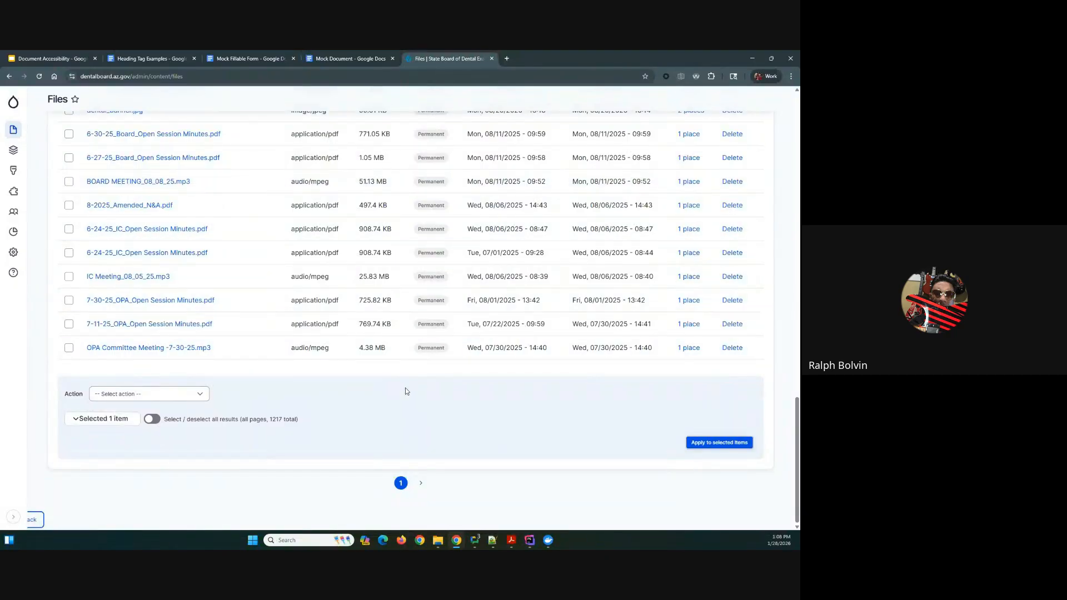
Step: Go to the second page of files, look through it, and briefly select and deselect 2-25-25_IC_Open Session Minutes.pdf
click(420, 483)
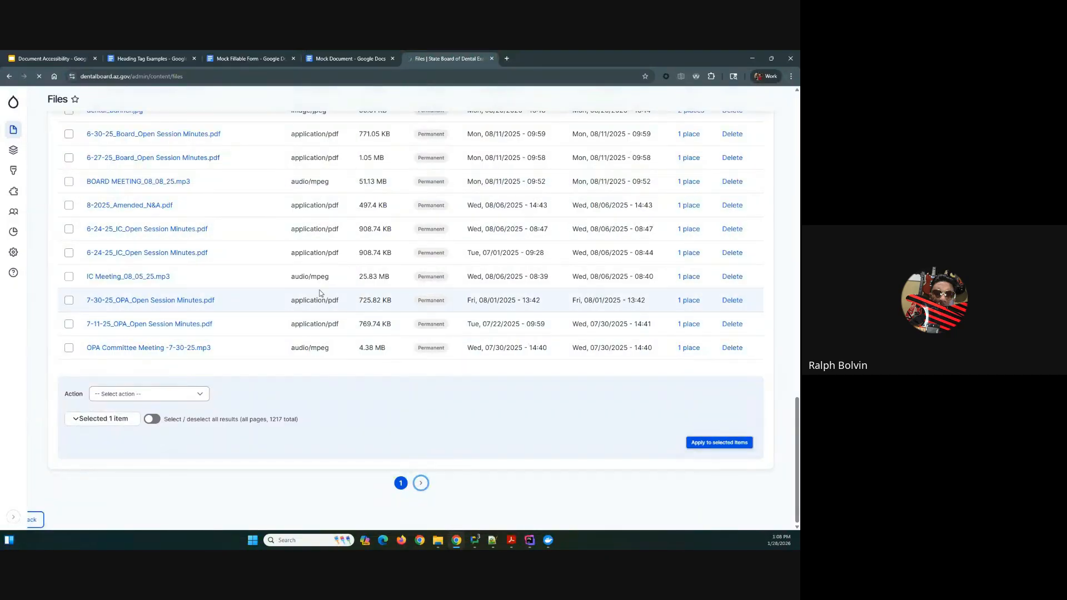
scroll(312, 294, down, 10)
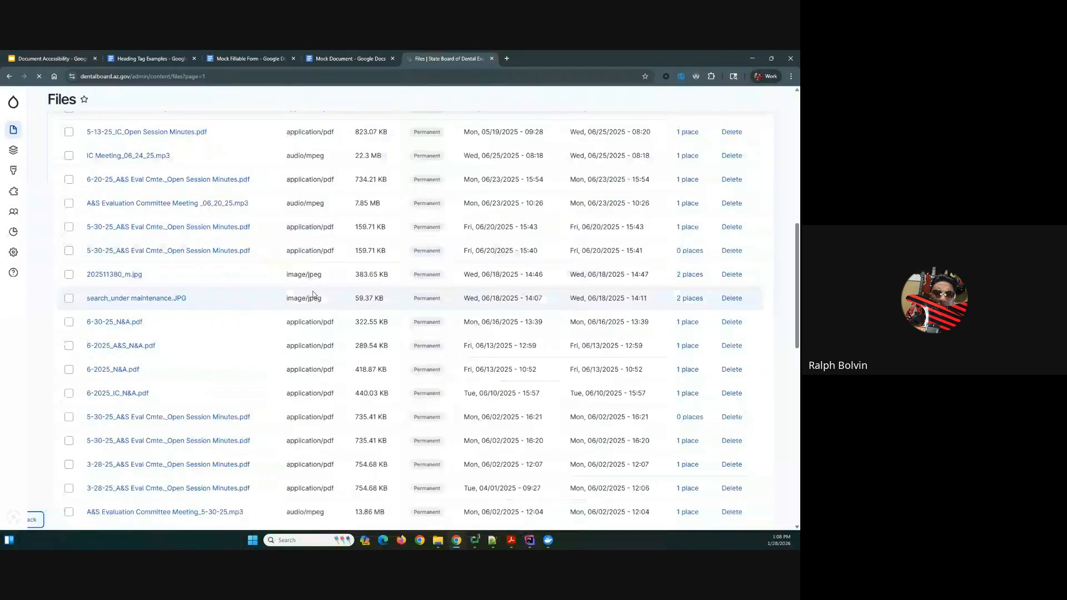
scroll(313, 295, down, 5)
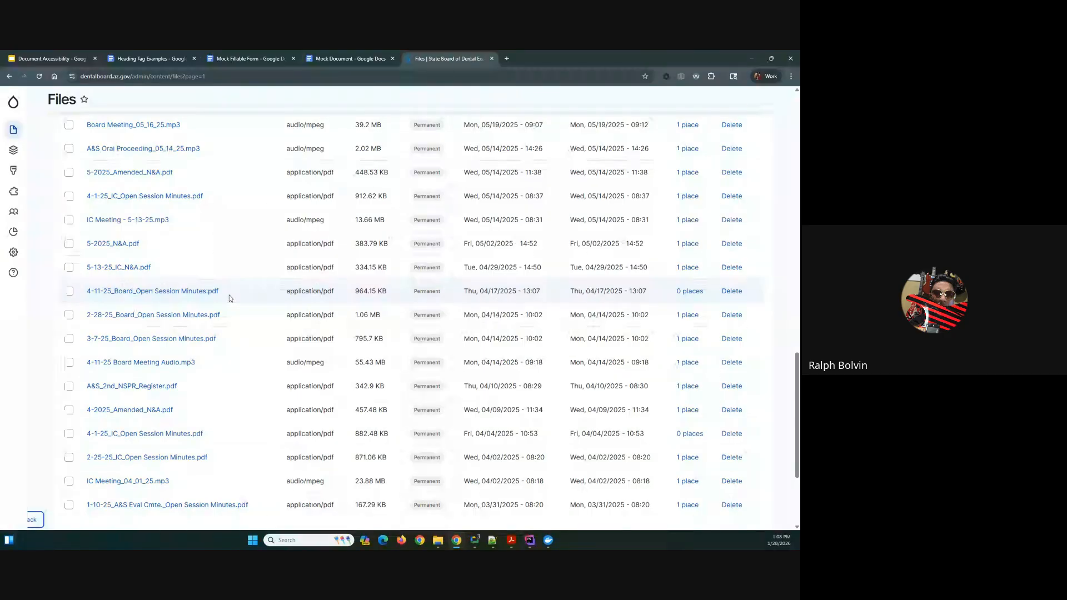
scroll(229, 299, down, 3)
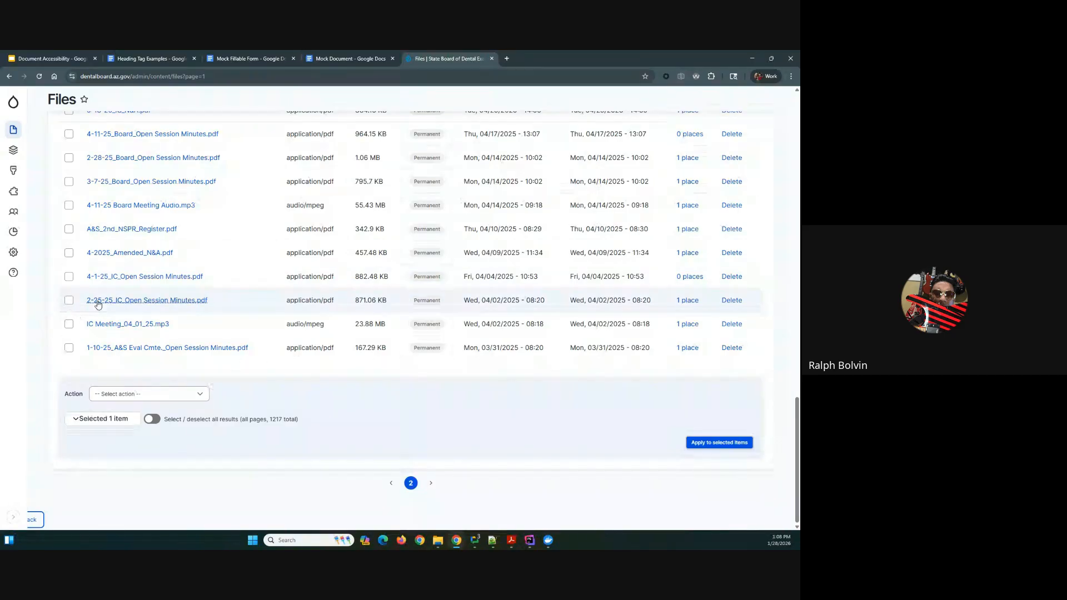
click(68, 300)
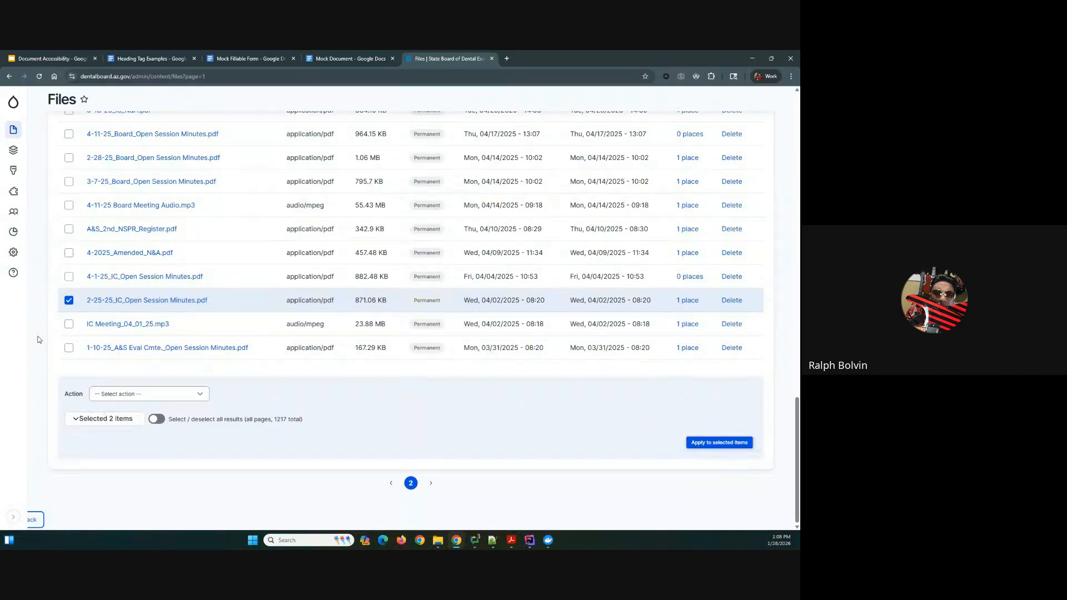
click(68, 300)
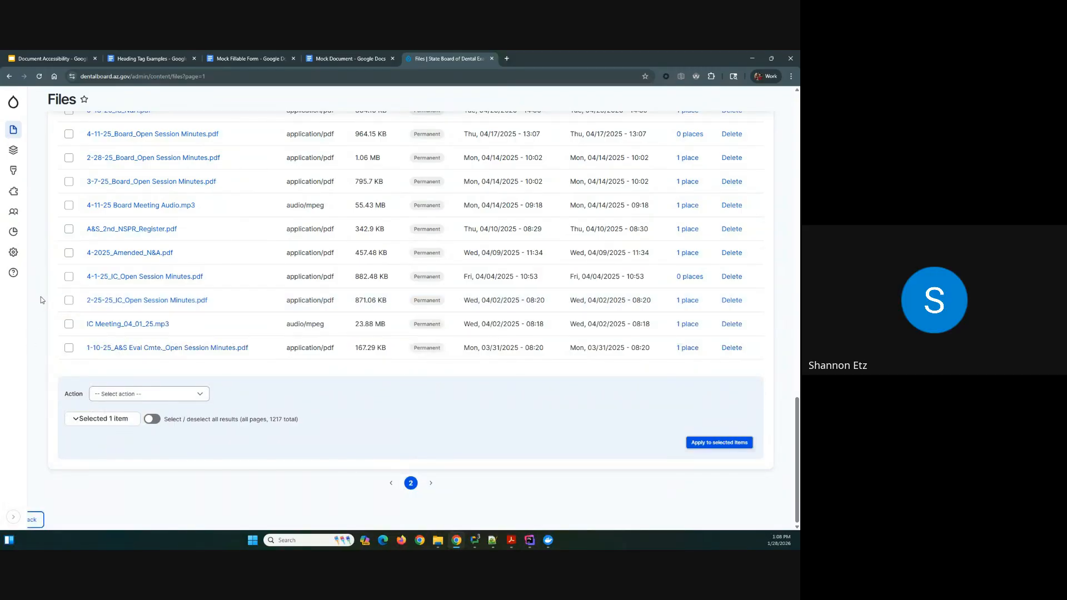
Step: Review where the second page's files are used and point out the FORCE Delete Files bulk action without choosing it
scroll(41, 300, up, 12)
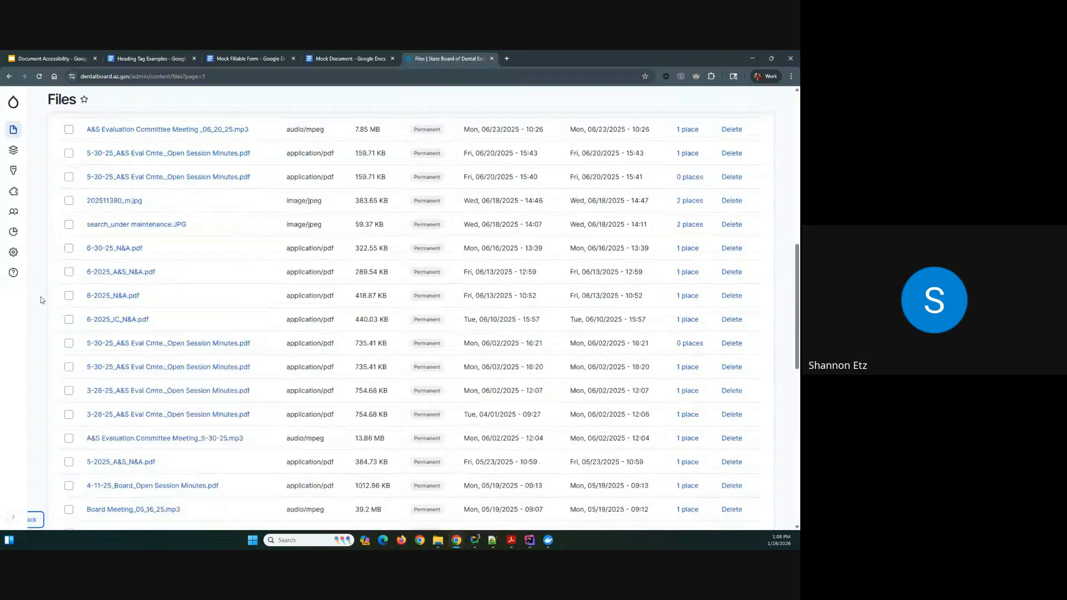
scroll(40, 300, up, 5)
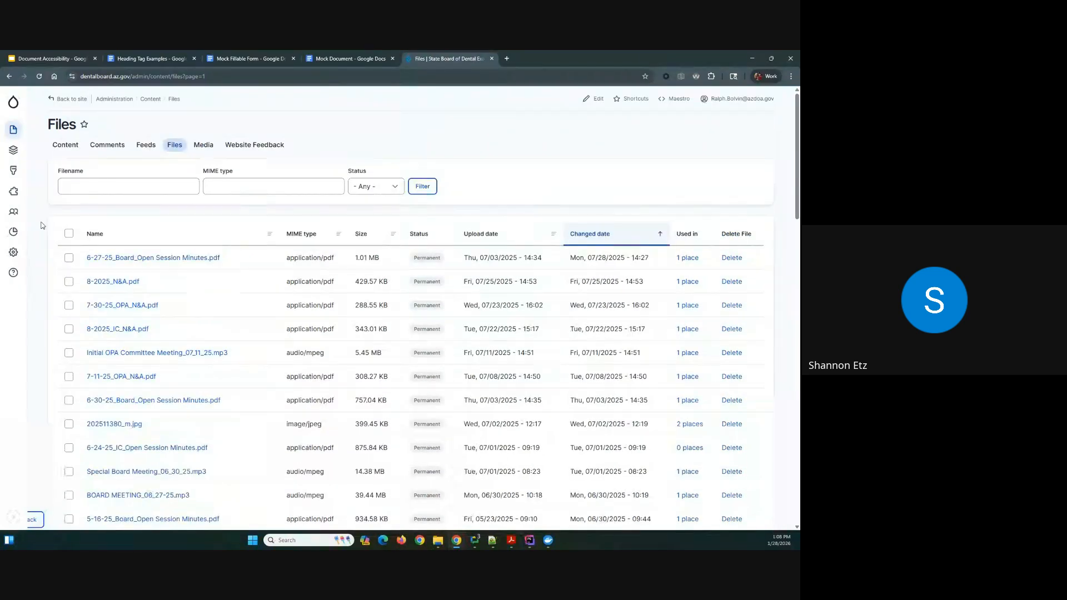
scroll(41, 225, down, 10)
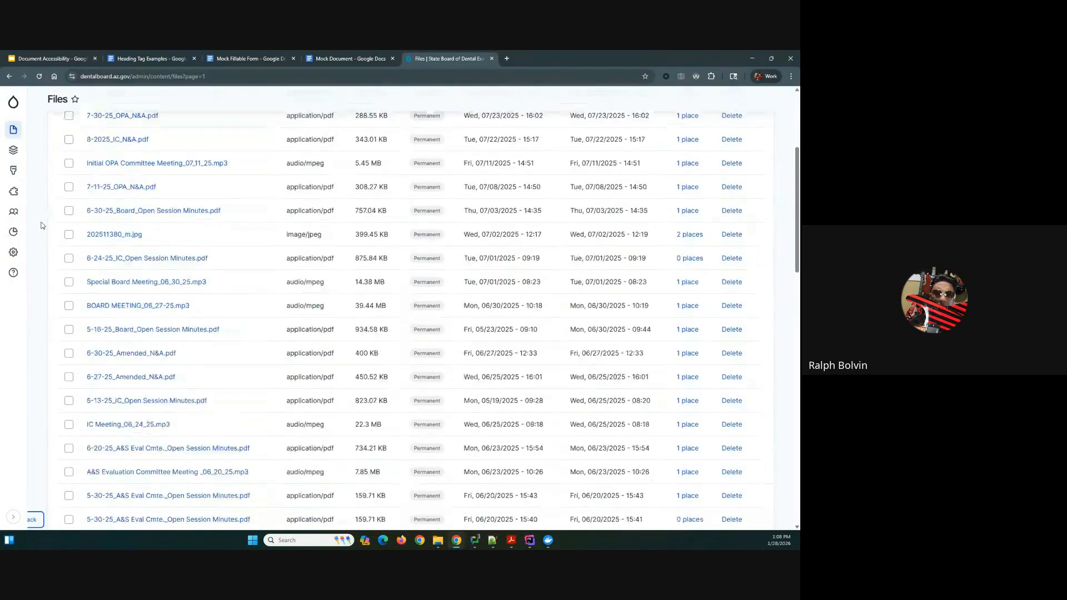
scroll(41, 225, down, 10)
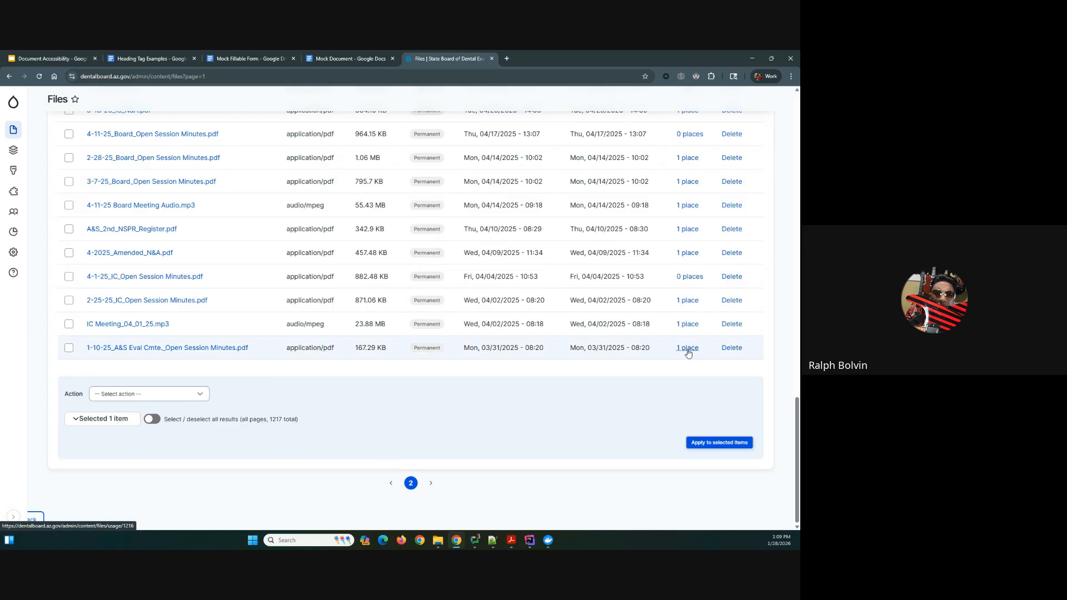
click(204, 391)
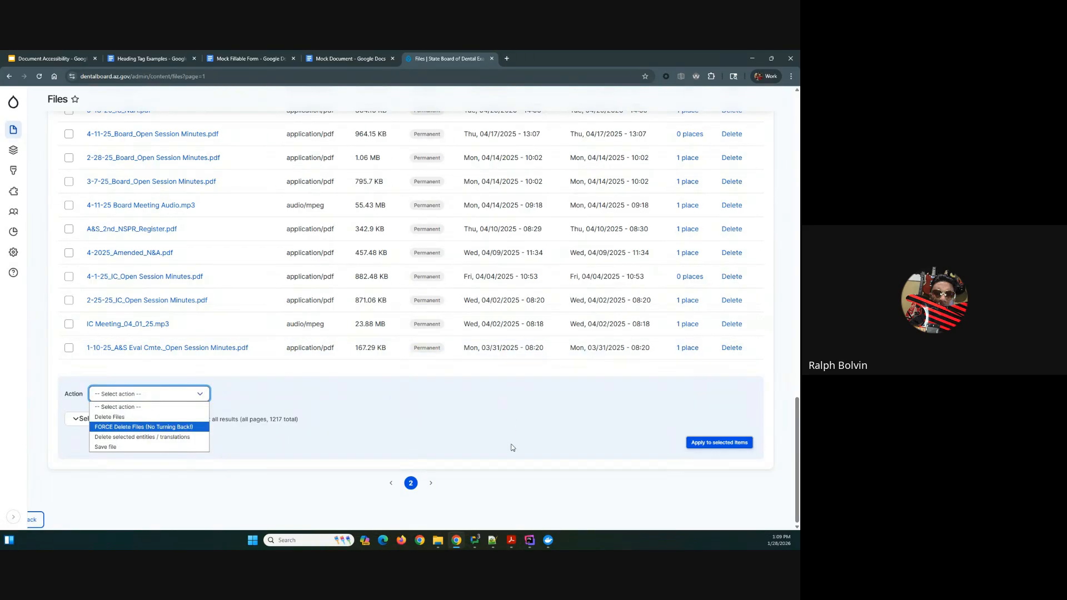
click(541, 494)
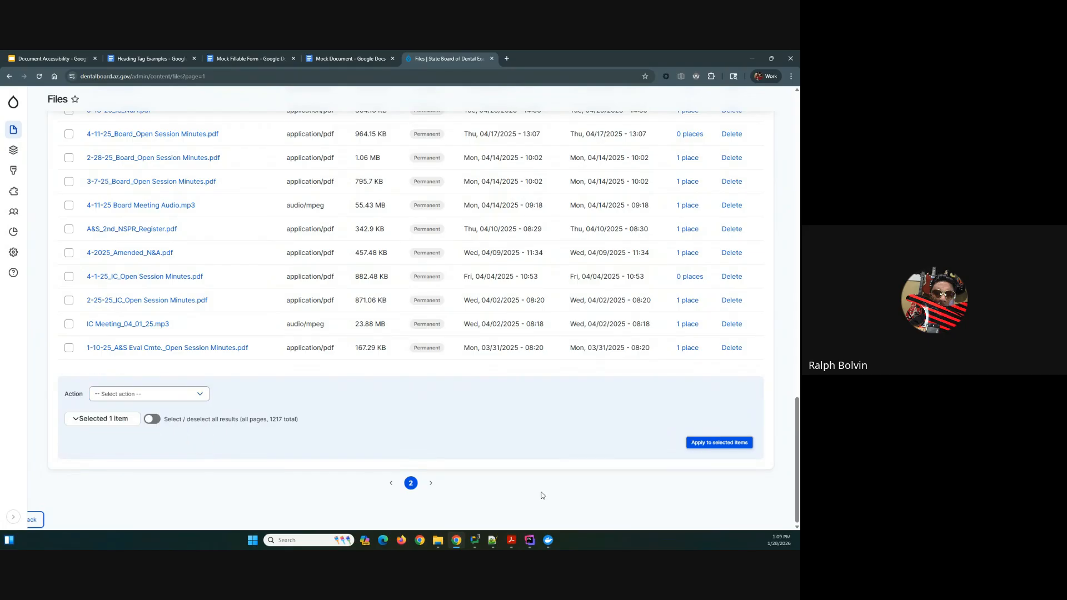
Step: Leave the file list for the media overview and open the media library's grid view
scroll(30, 352, up, 20)
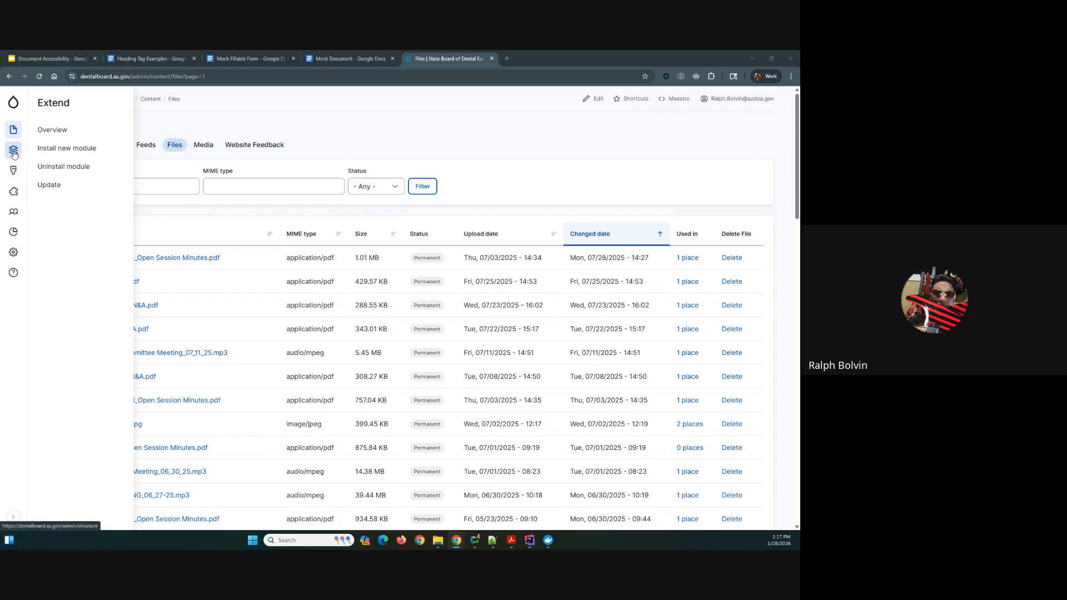
mouse_move(14, 132)
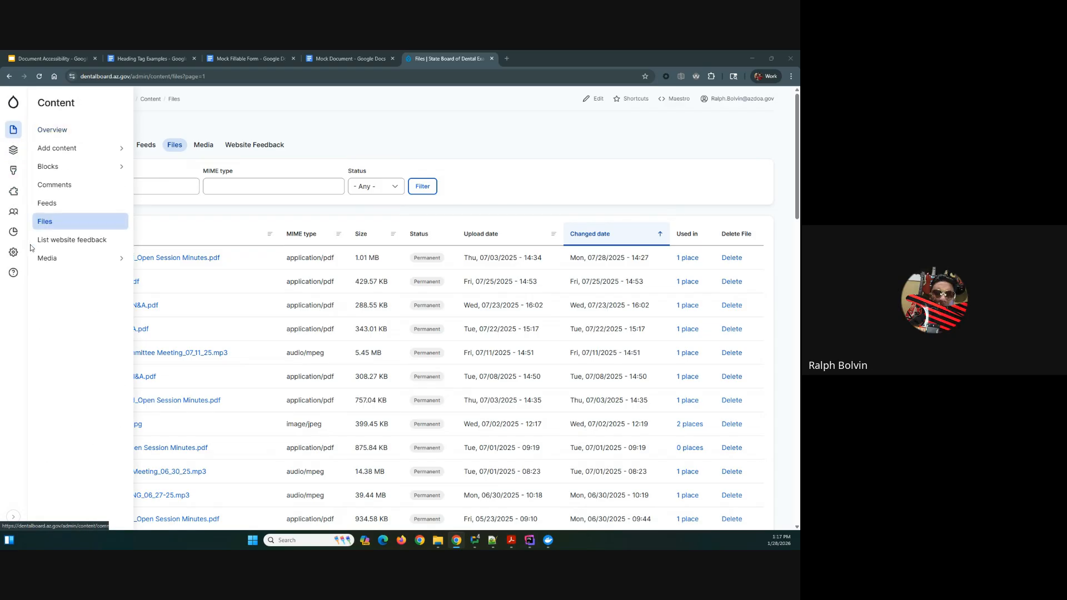
click(111, 258)
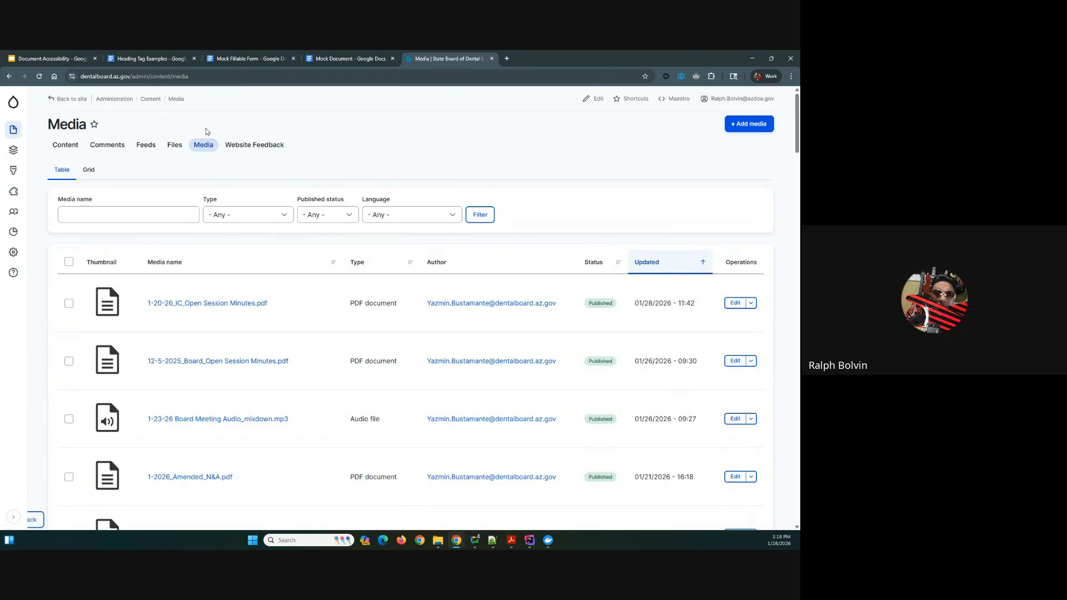
mouse_move(3, 122)
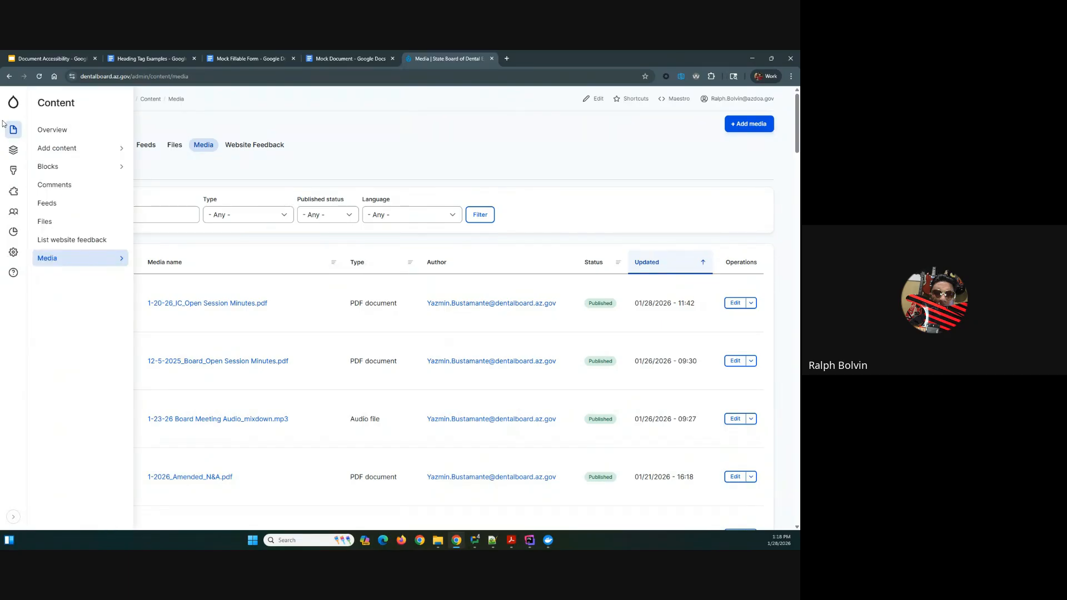
mouse_move(95, 260)
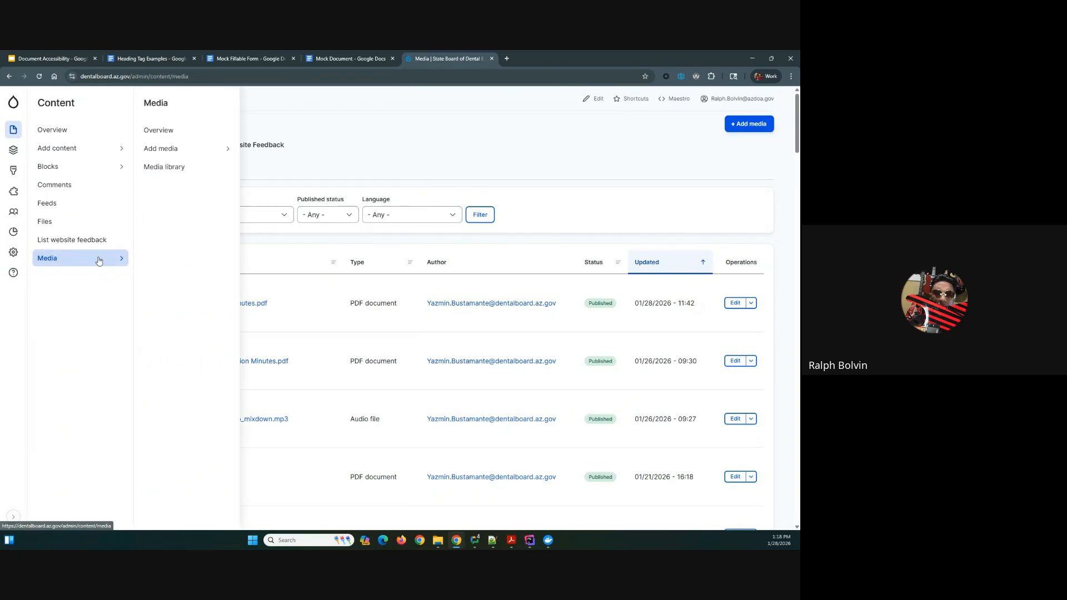
click(187, 169)
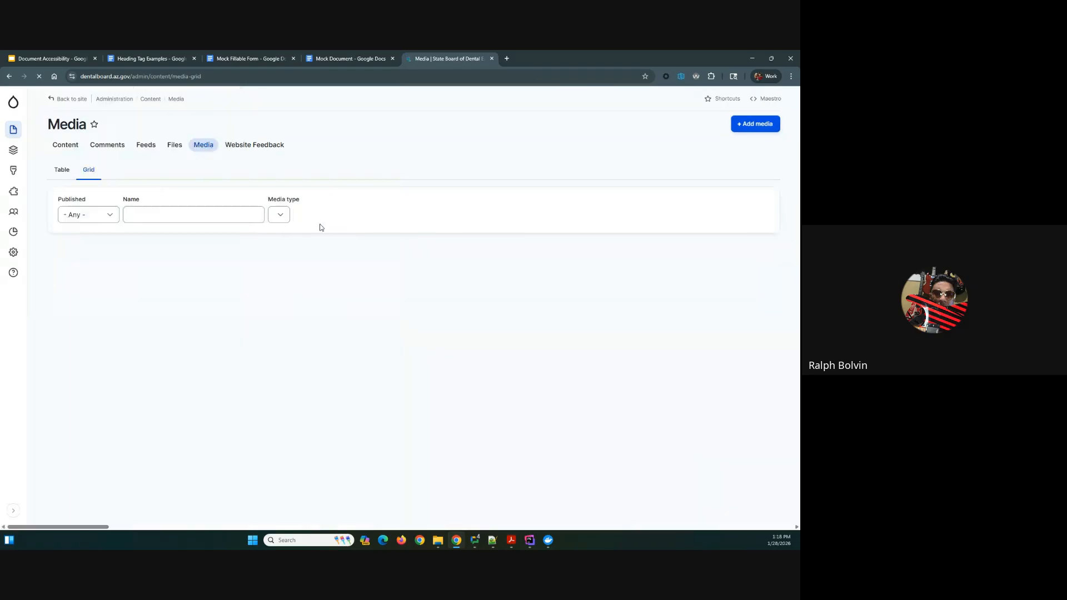
Step: Filter the media grid to the Image media type
click(297, 215)
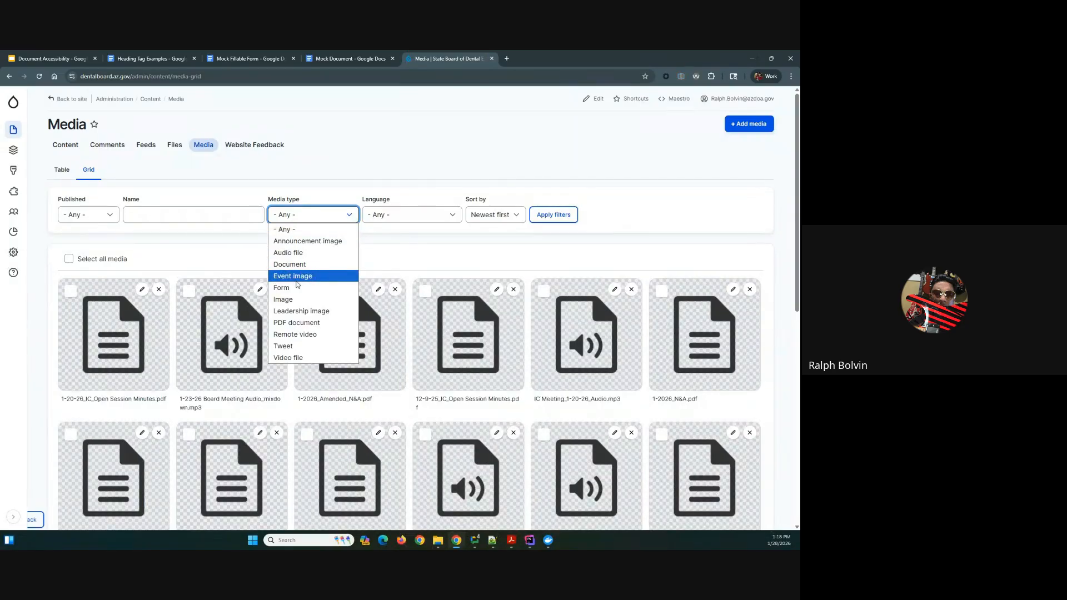
click(298, 298)
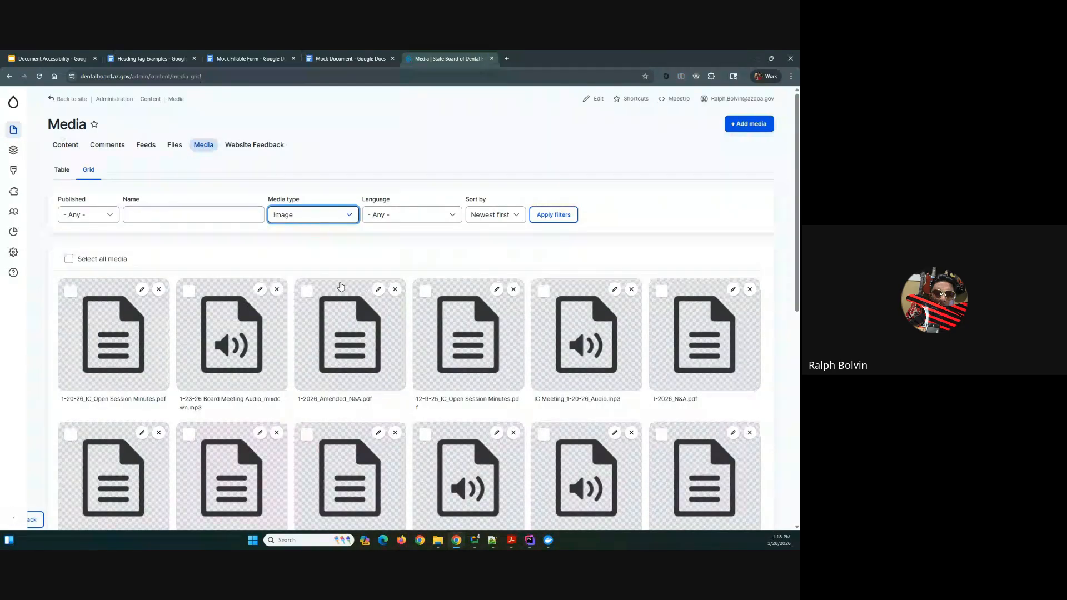
click(530, 220)
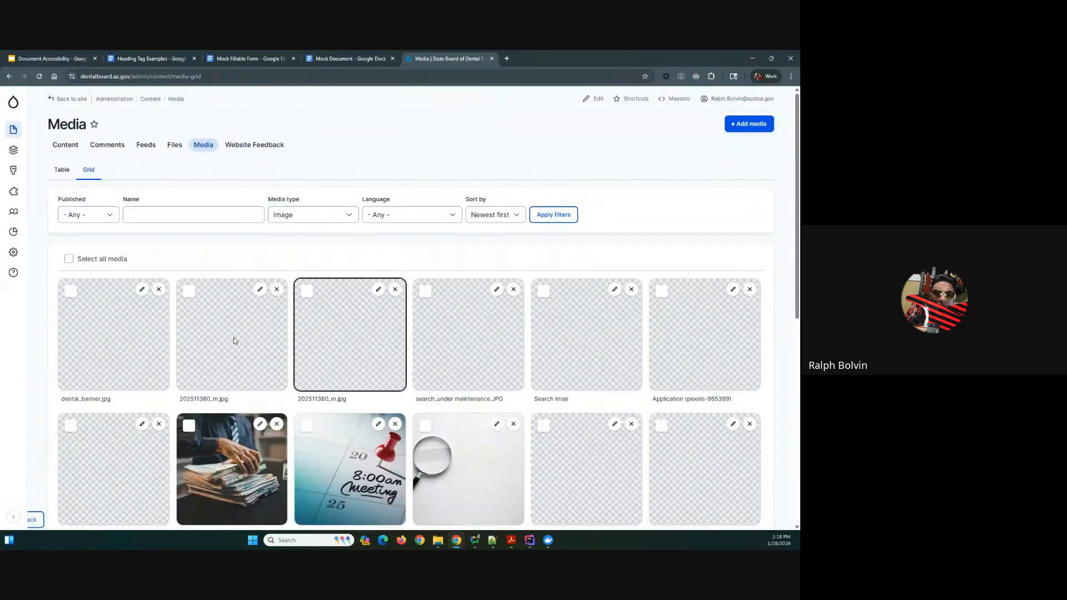
Step: Open the first 202511380_m.jpg image for editing, examine its alternative text, and return to the website's home page
click(257, 291)
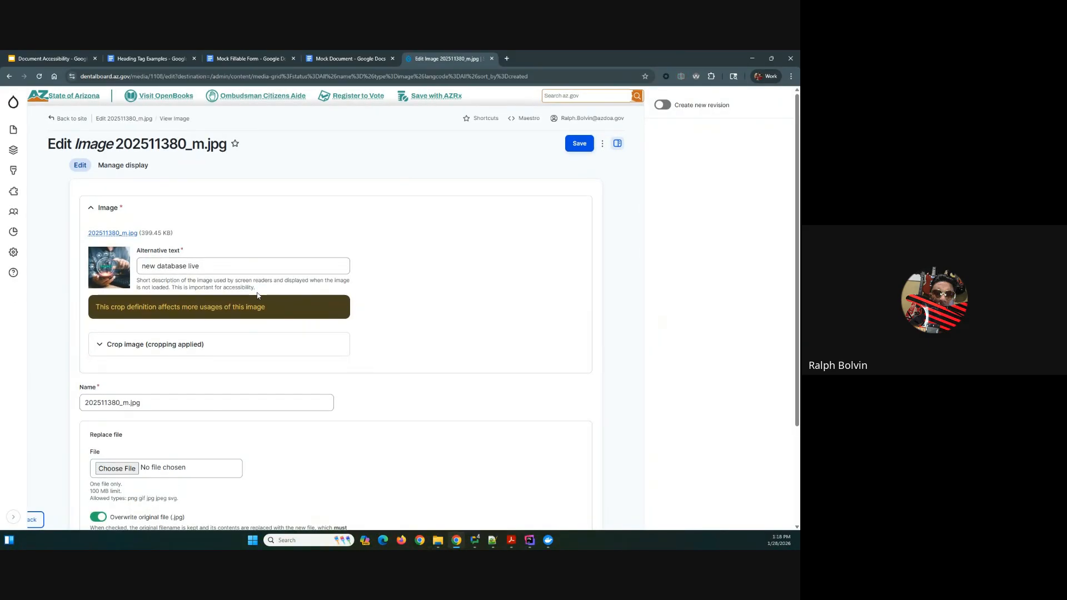
scroll(257, 295, down, 2)
click(160, 181)
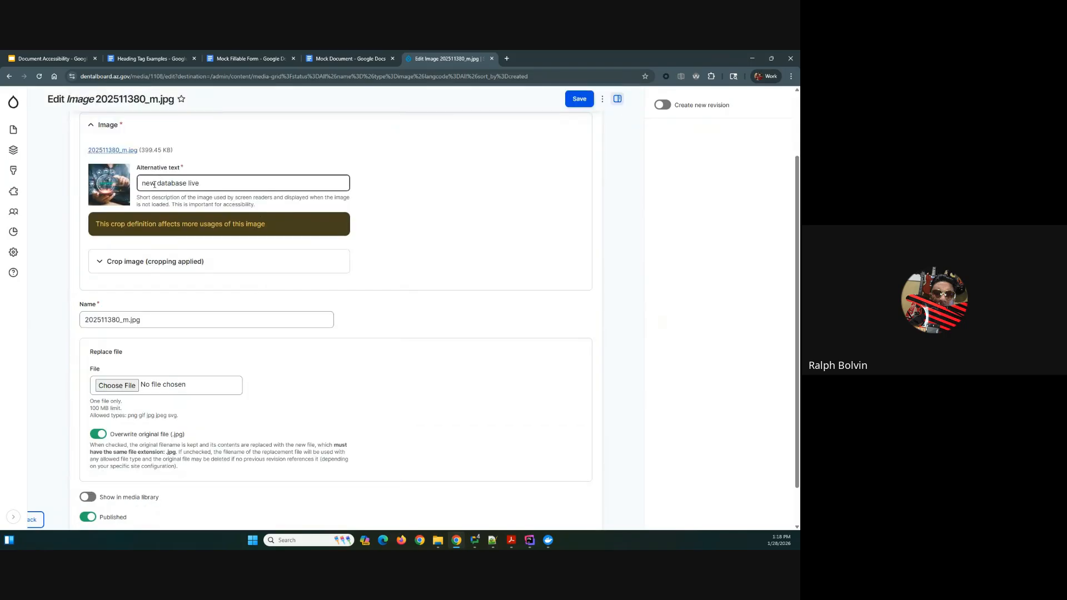
drag(230, 184, 115, 185)
scroll(91, 254, up, 2)
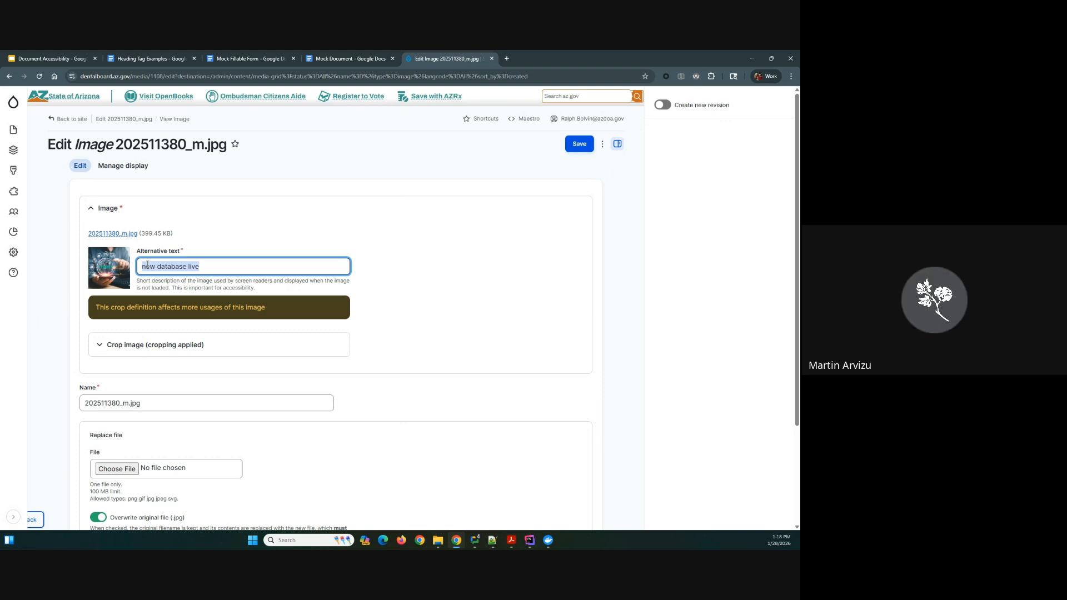
click(221, 264)
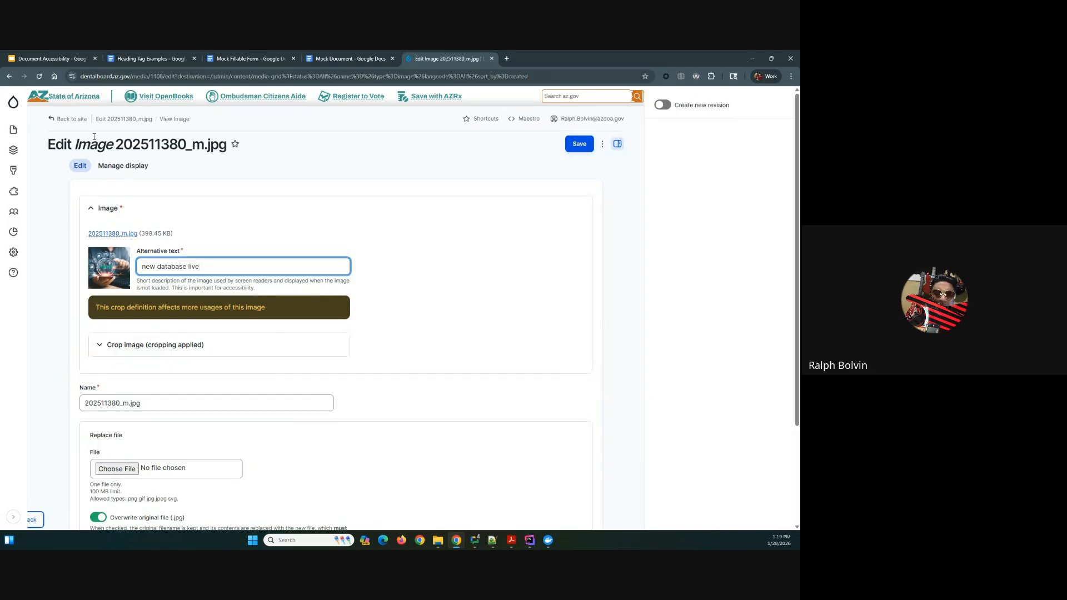
click(17, 105)
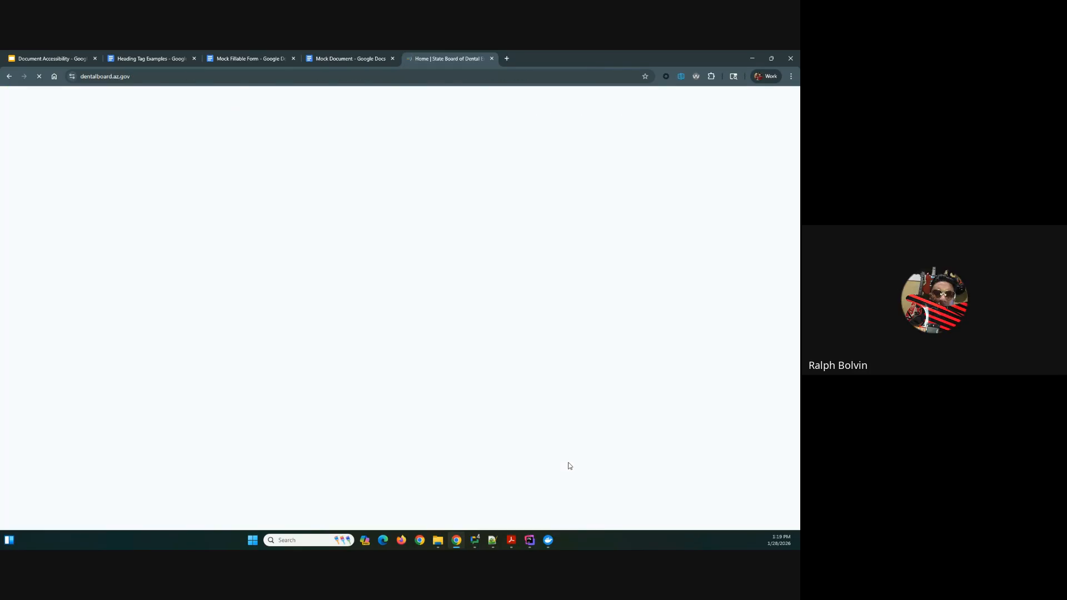